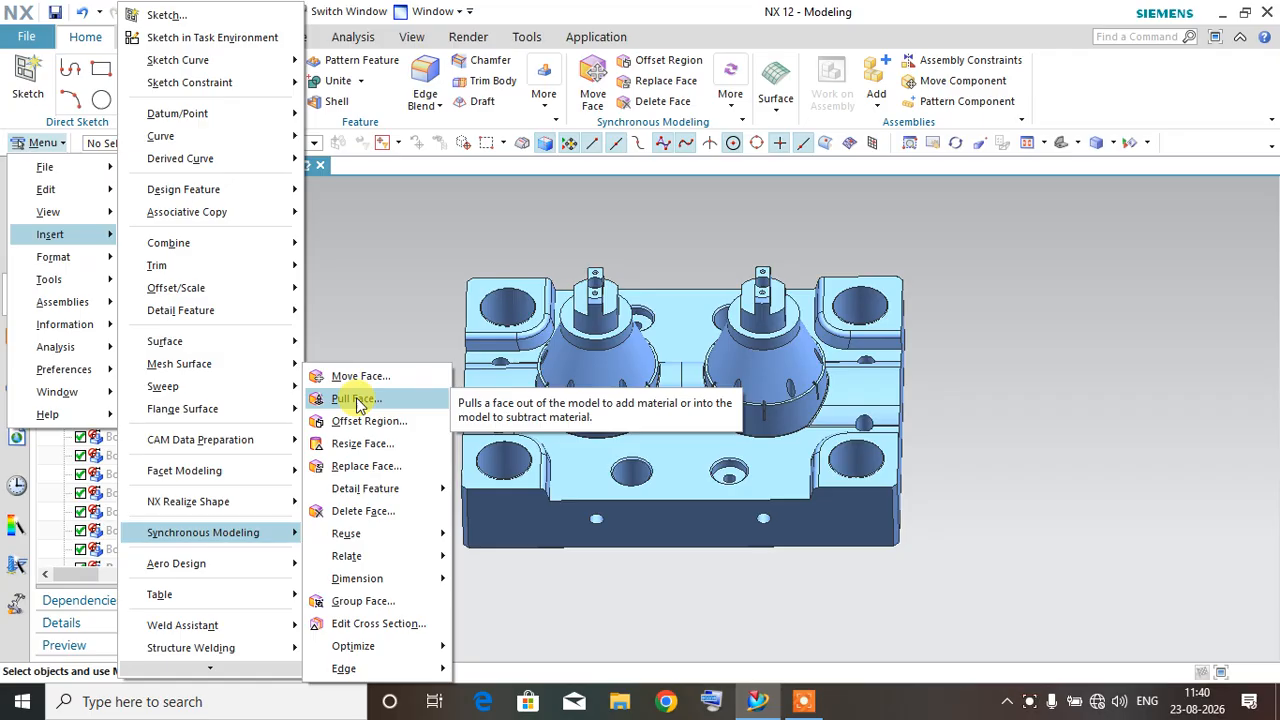
Step: Start Pull Face and examine the two conical cores and the surrounding mould plate from several angles
left_click(357, 400)
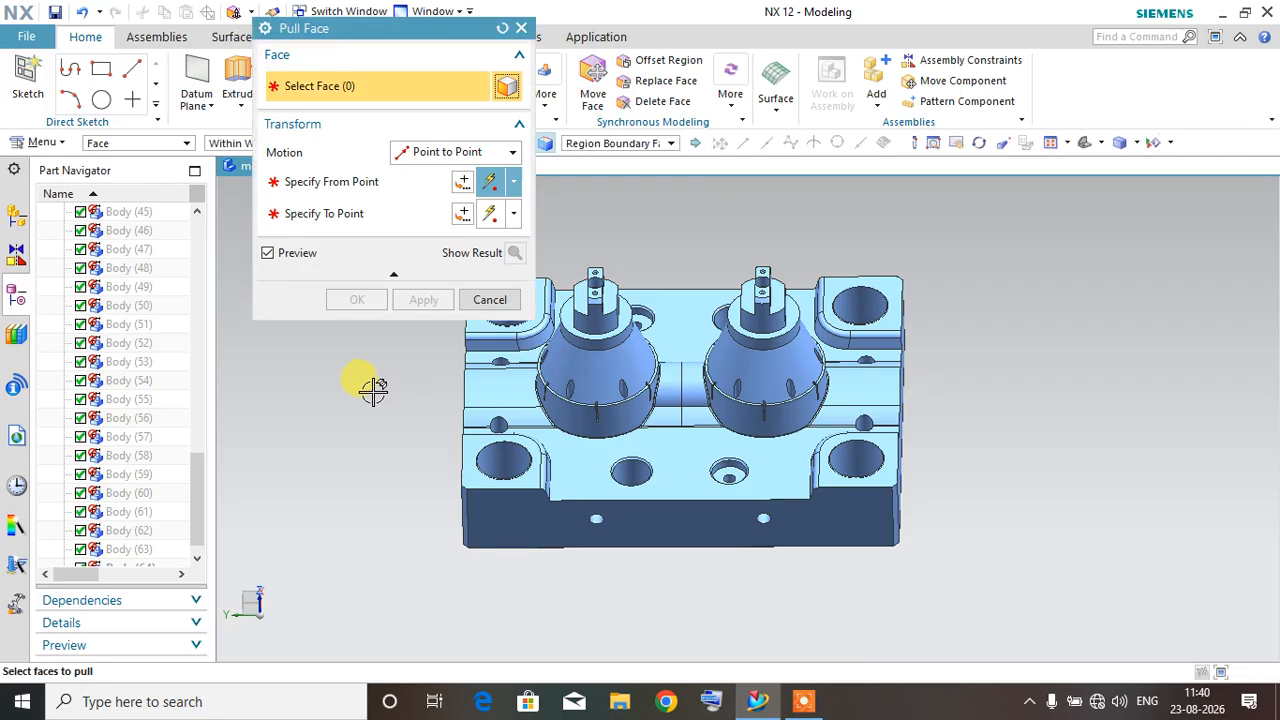
left_click_drag(310, 34, 276, 183)
middle_click_drag(720, 395, 737, 410)
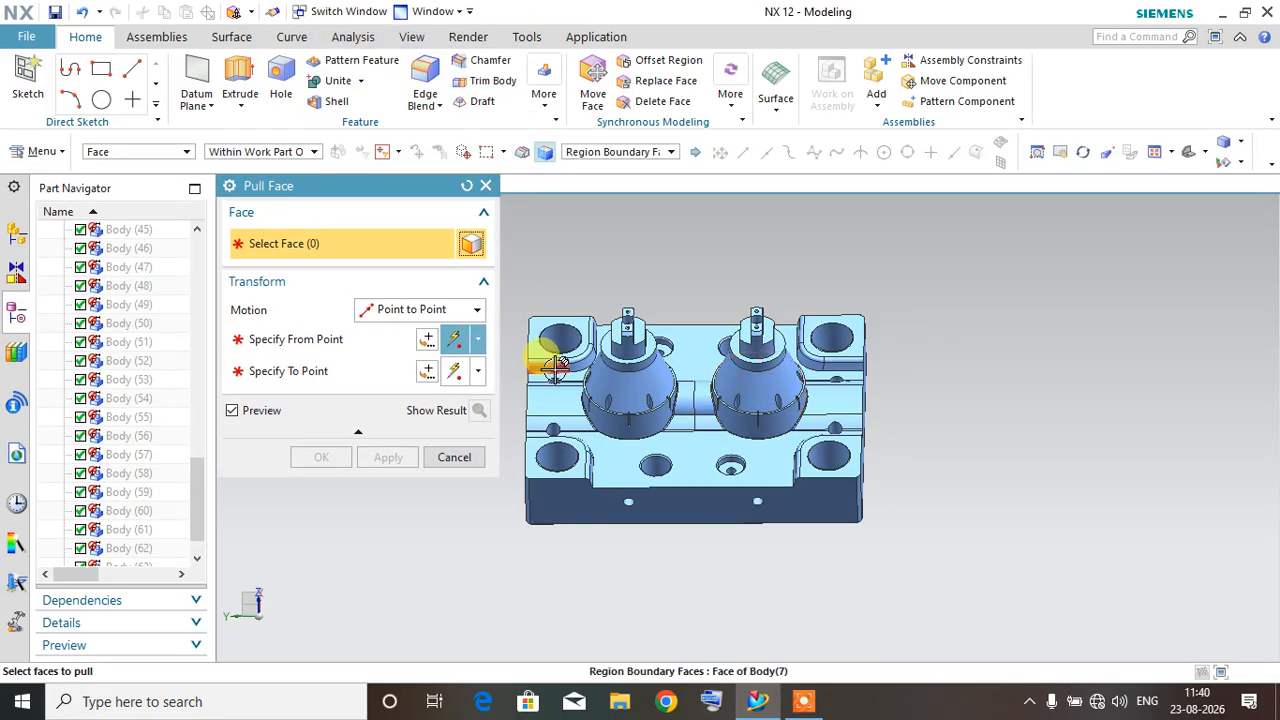
middle_click_drag(555, 368, 571, 366)
scroll(577, 381, "up", 4)
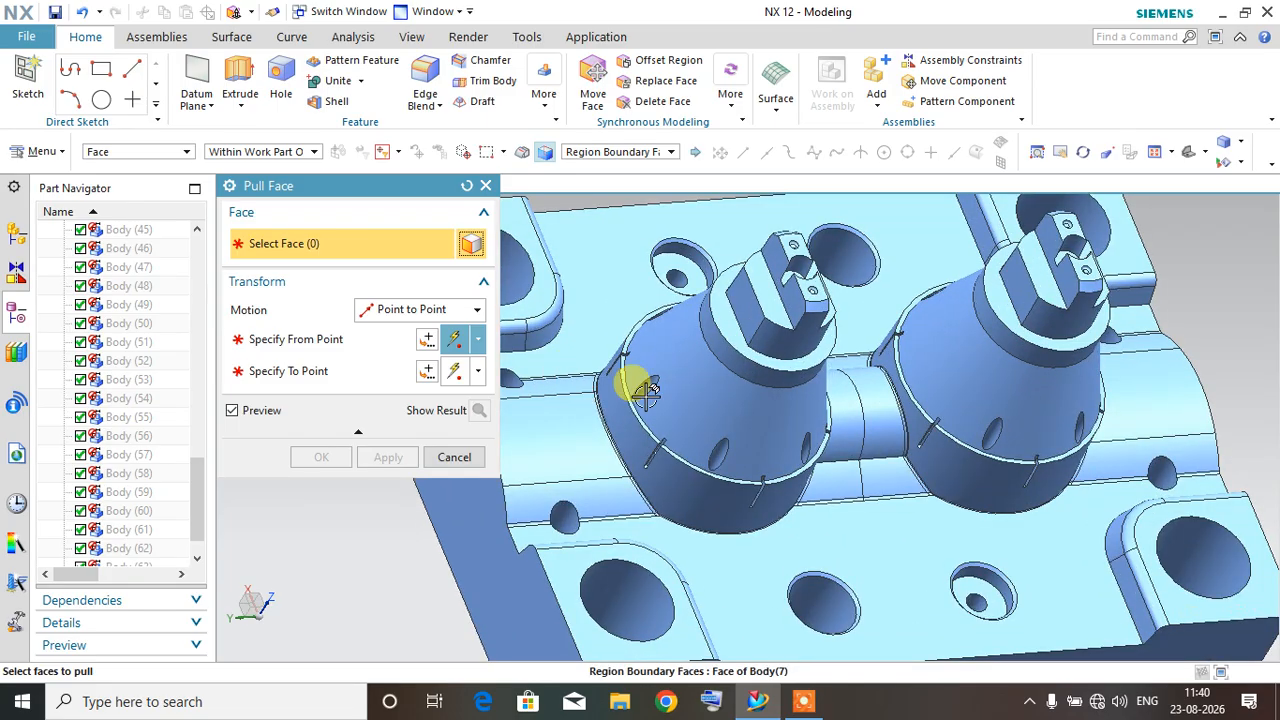
scroll(645, 392, "down", 5)
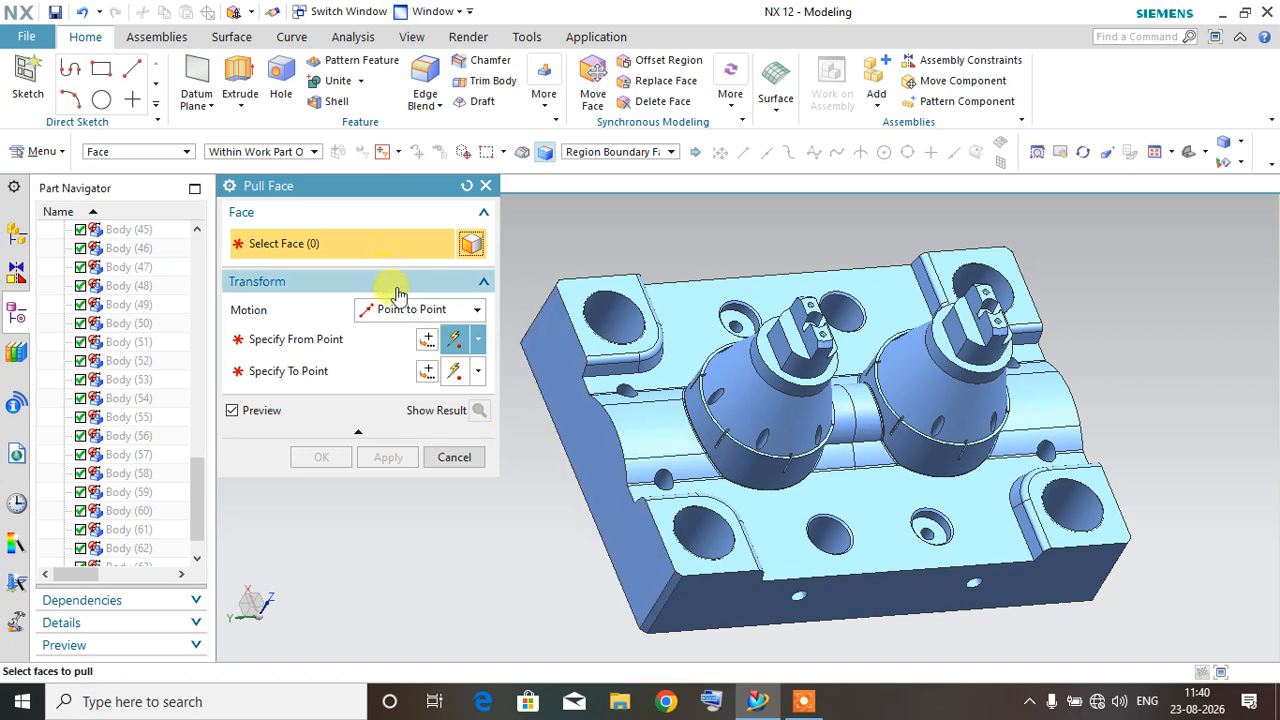
middle_click_drag(577, 261, 611, 263, "shift")
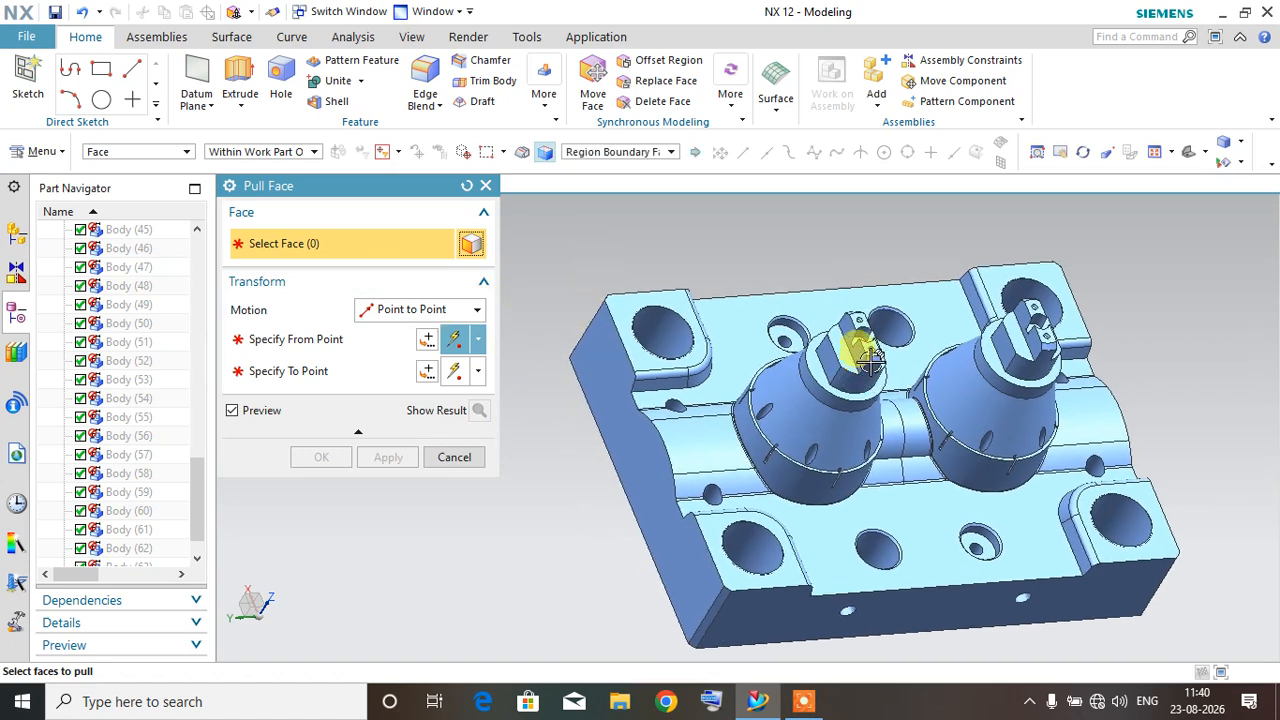
scroll(814, 351, "up", 1)
scroll(1063, 289, "up", 2)
middle_click_drag(930, 355, 825, 335)
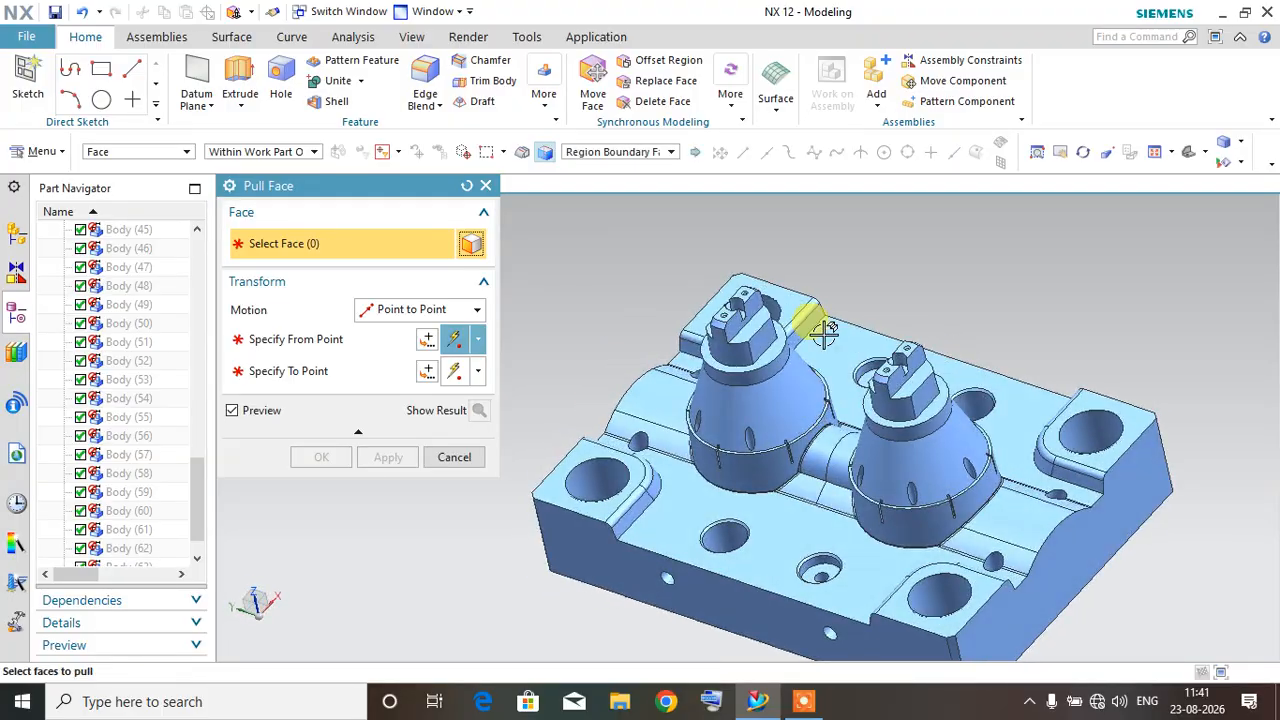
scroll(818, 315, "down", 3)
scroll(686, 390, "down", 2)
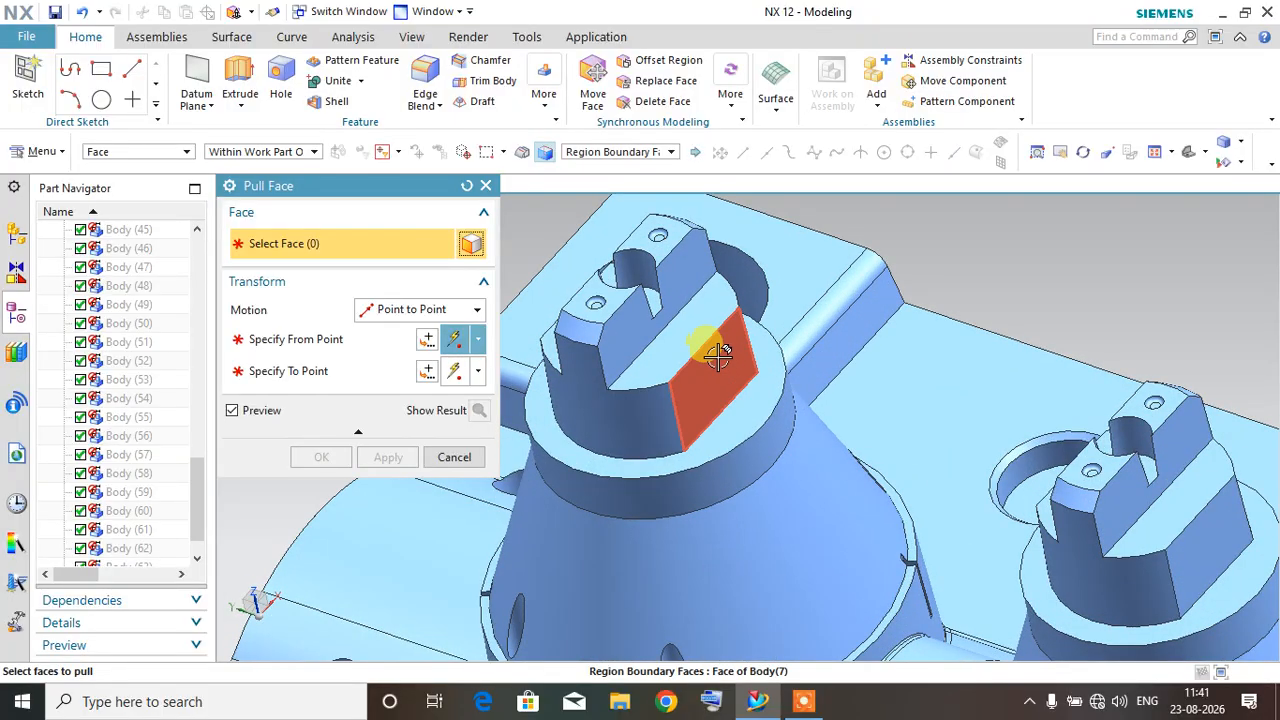
scroll(771, 417, "up", 3)
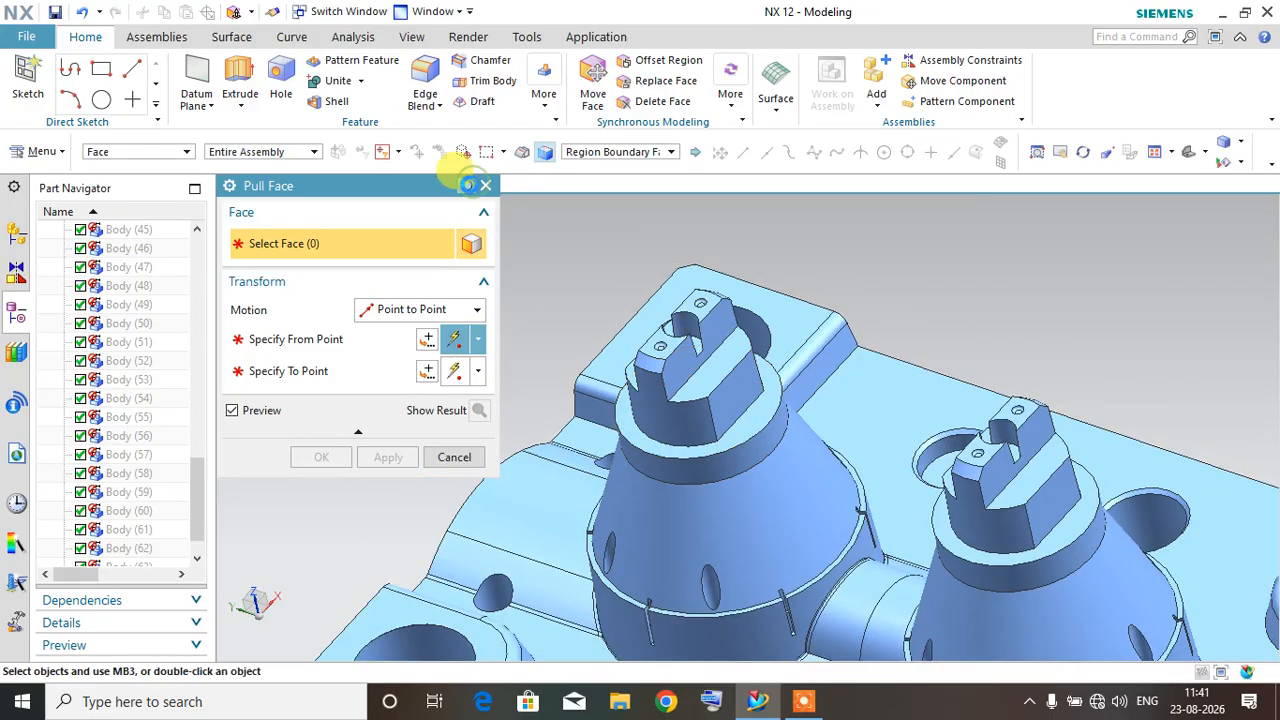
Step: Reset the Pull Face settings to their defaults and restart the command
left_click(467, 186)
mouse_move(329, 191)
left_mouse_down()
mouse_move(337, 143)
mouse_move(320, 143)
mouse_move(312, 193)
left_mouse_up()
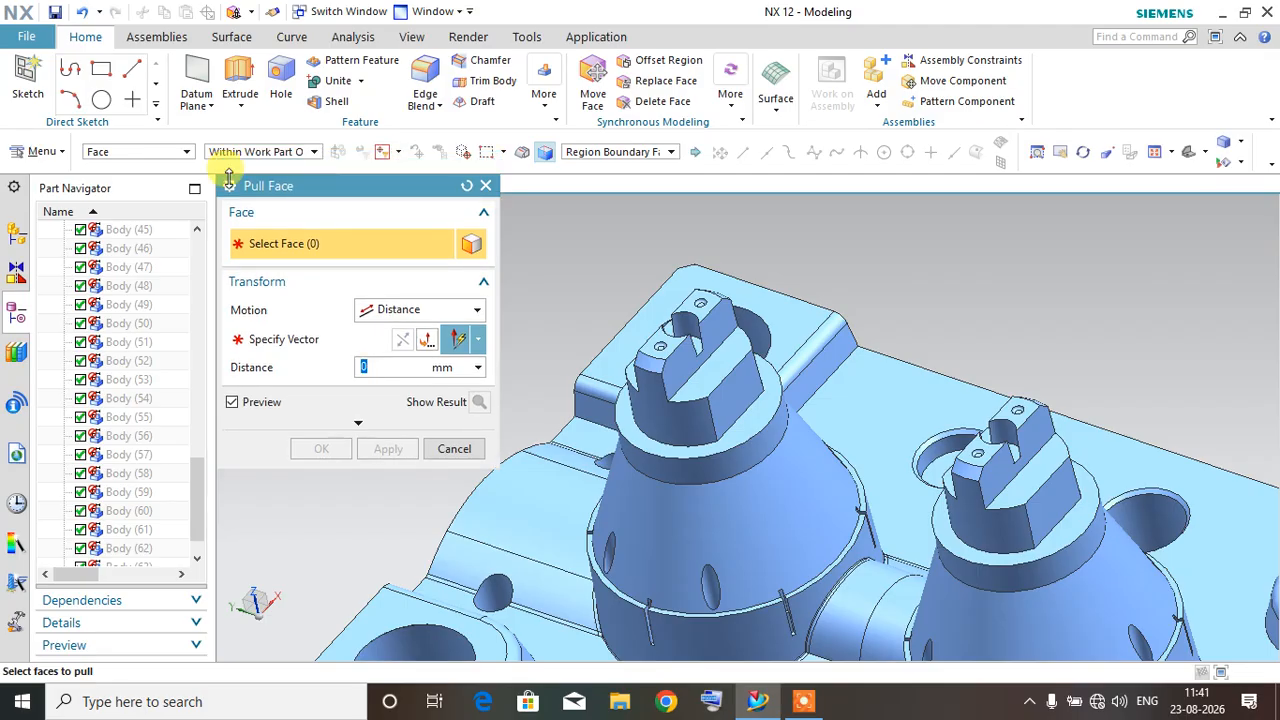
left_click(22, 154)
mouse_move(55, 243)
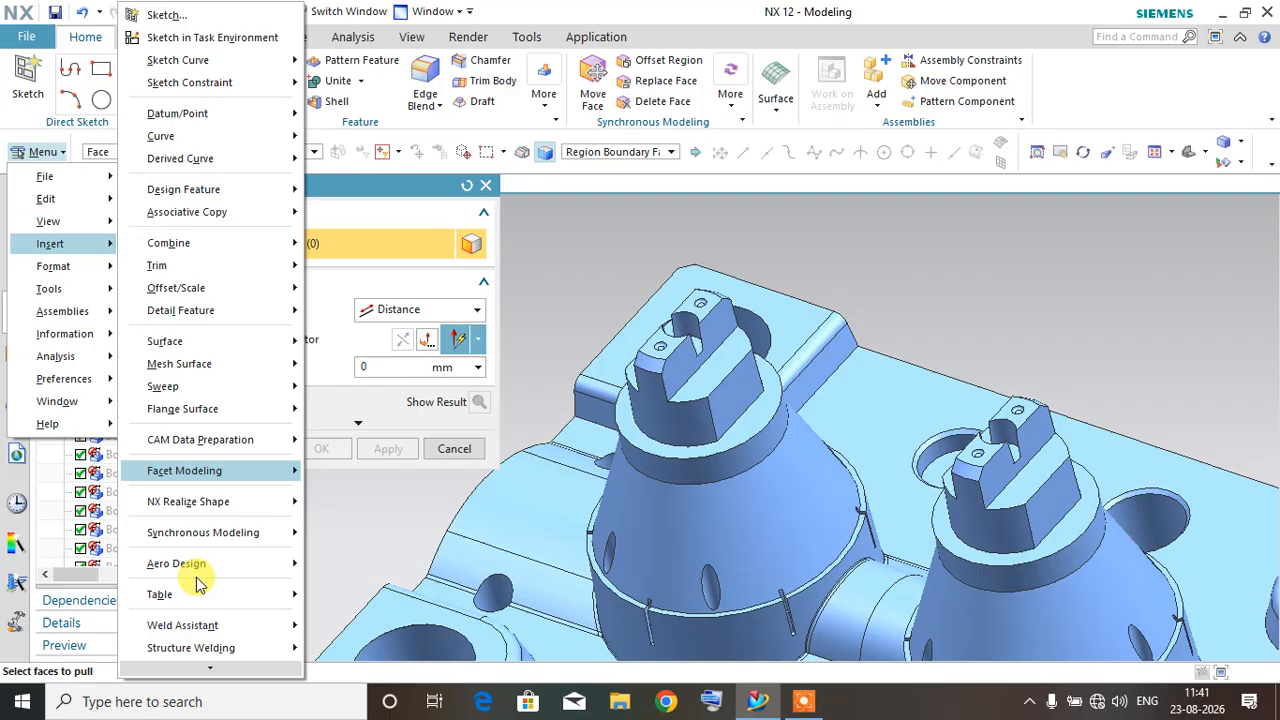
mouse_move(246, 532)
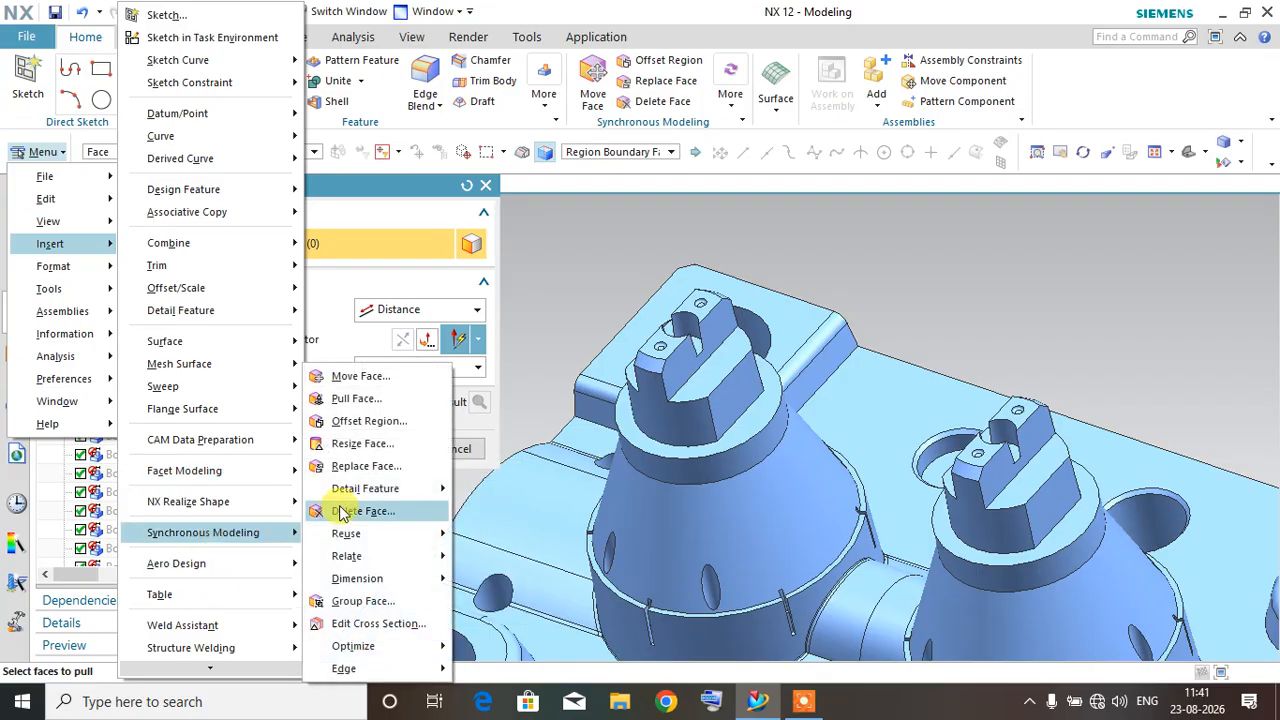
left_click(362, 398)
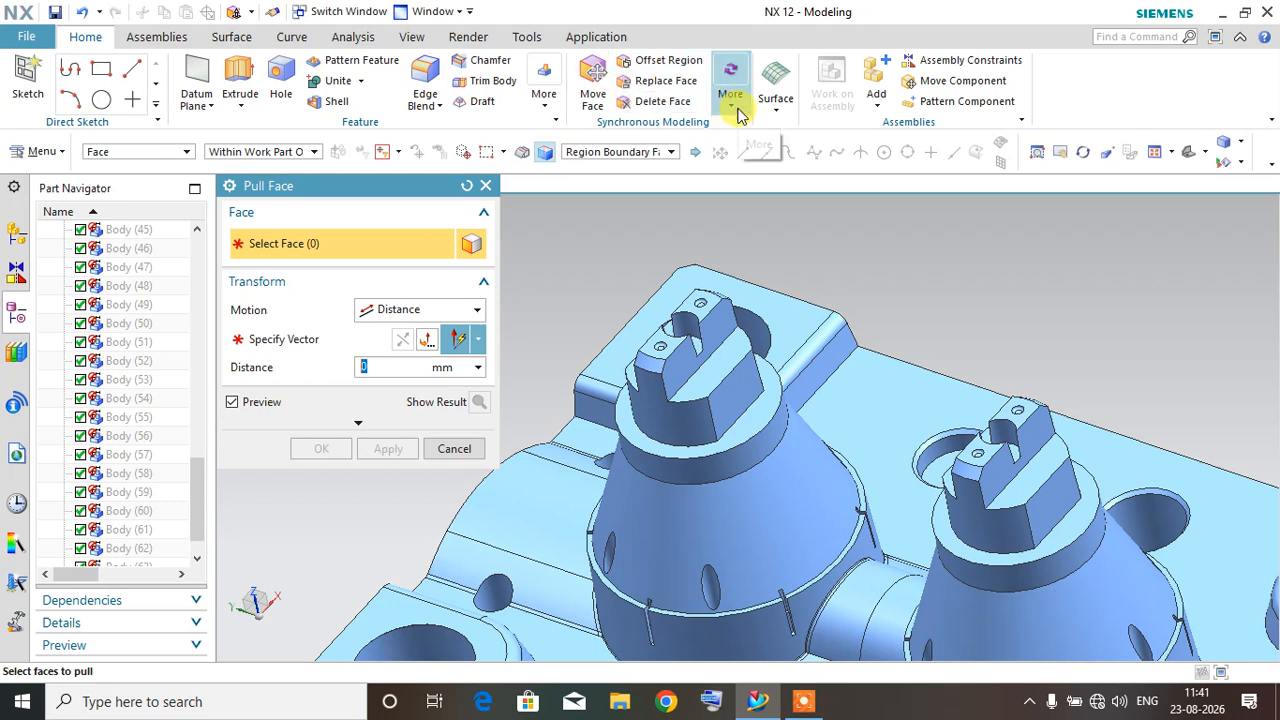
left_click(739, 114)
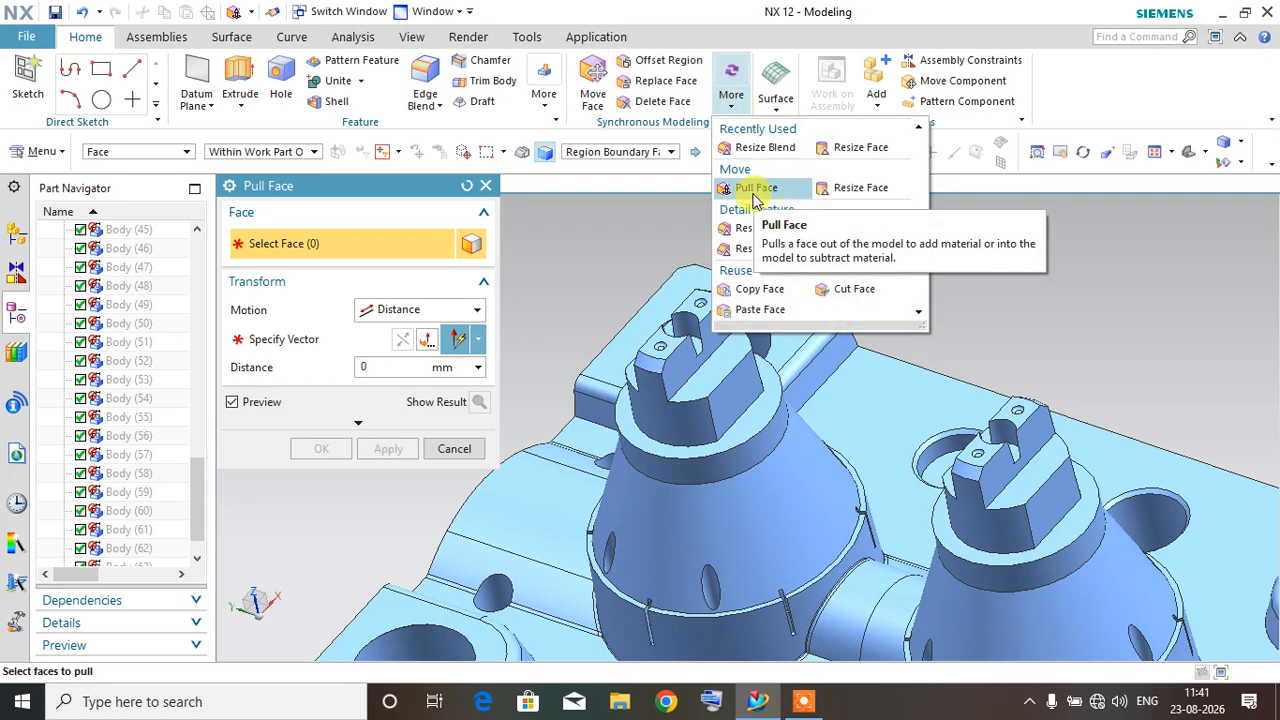
left_click(983, 273)
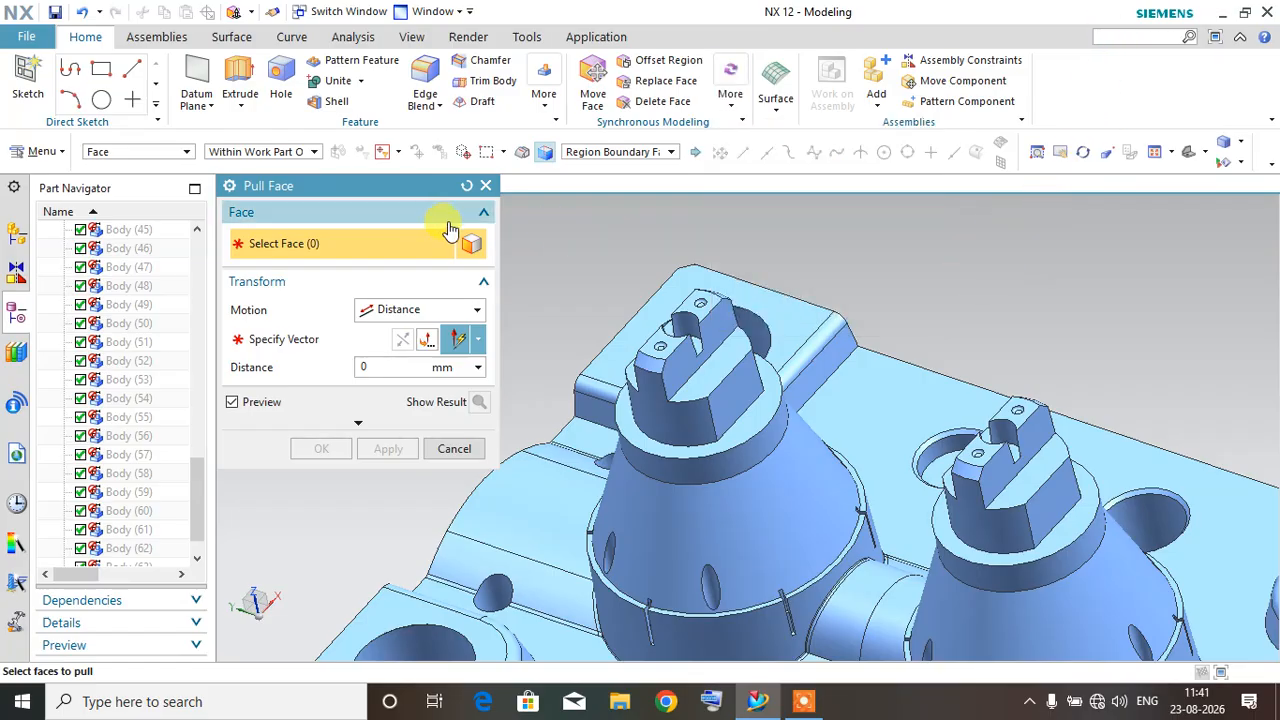
left_click_drag(384, 190, 373, 128)
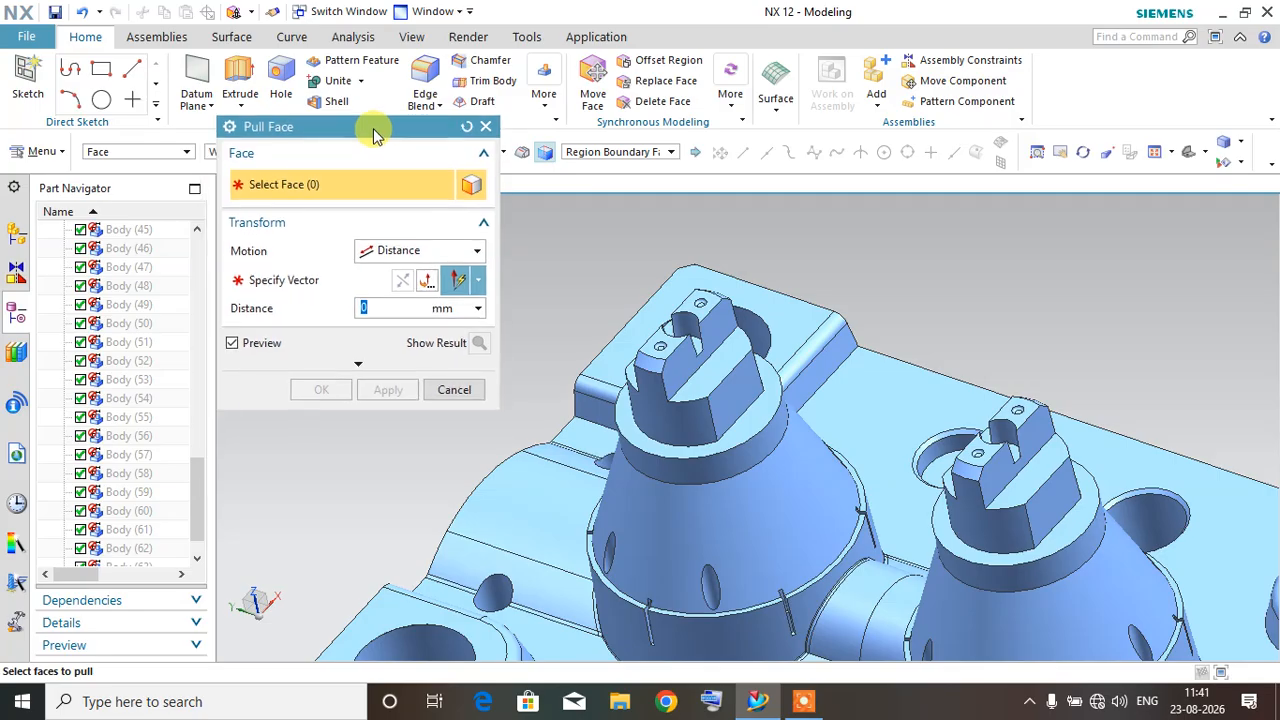
middle_click_drag(700, 271, 610, 312)
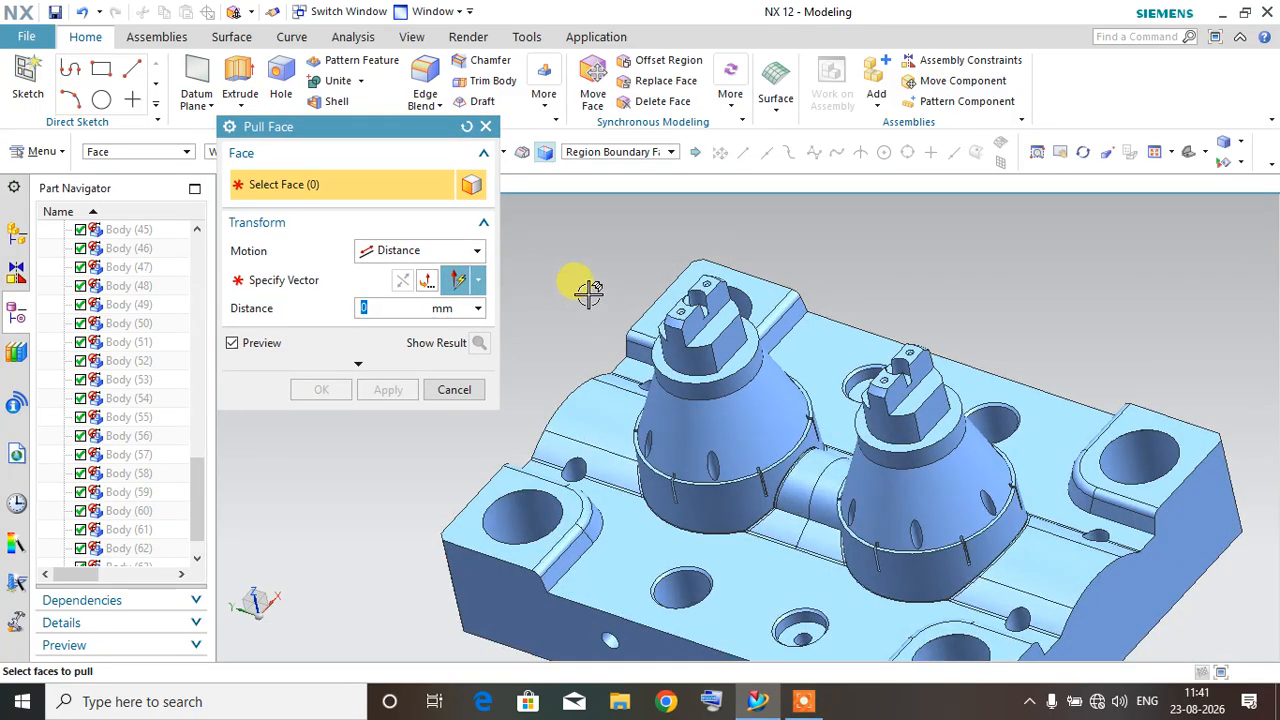
middle_click_drag(586, 297, 515, 258)
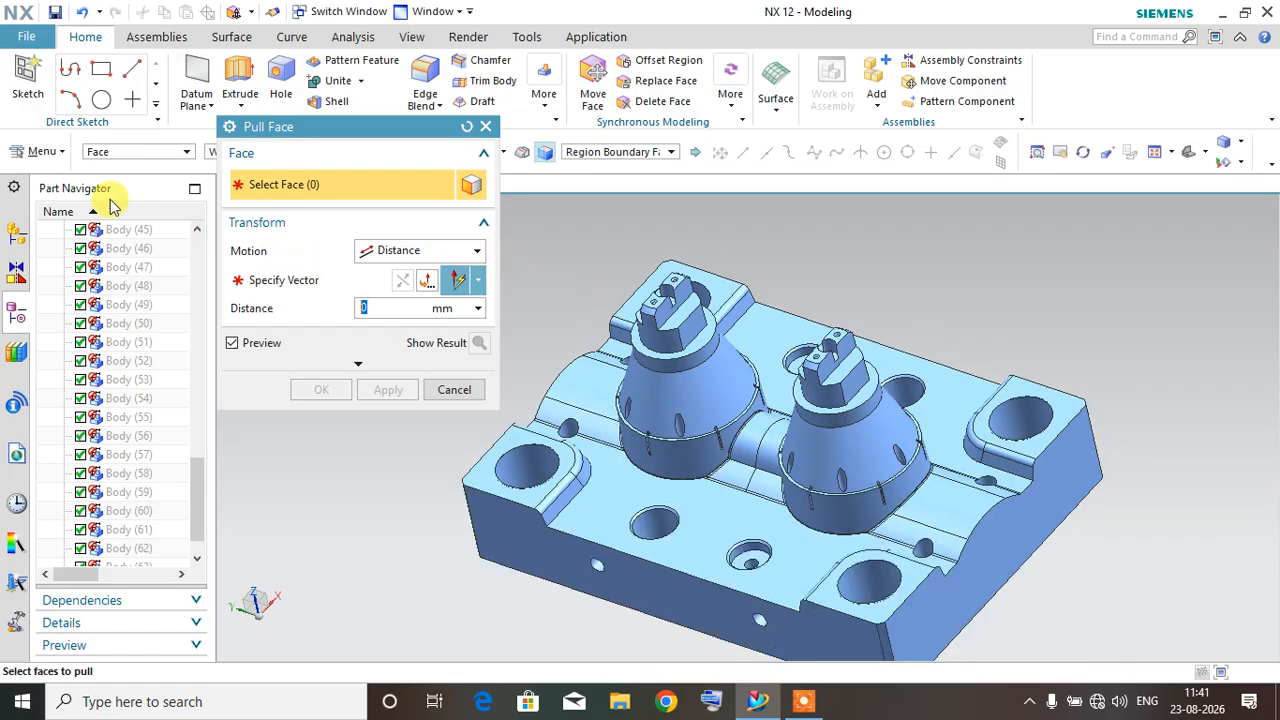
left_click(55, 155)
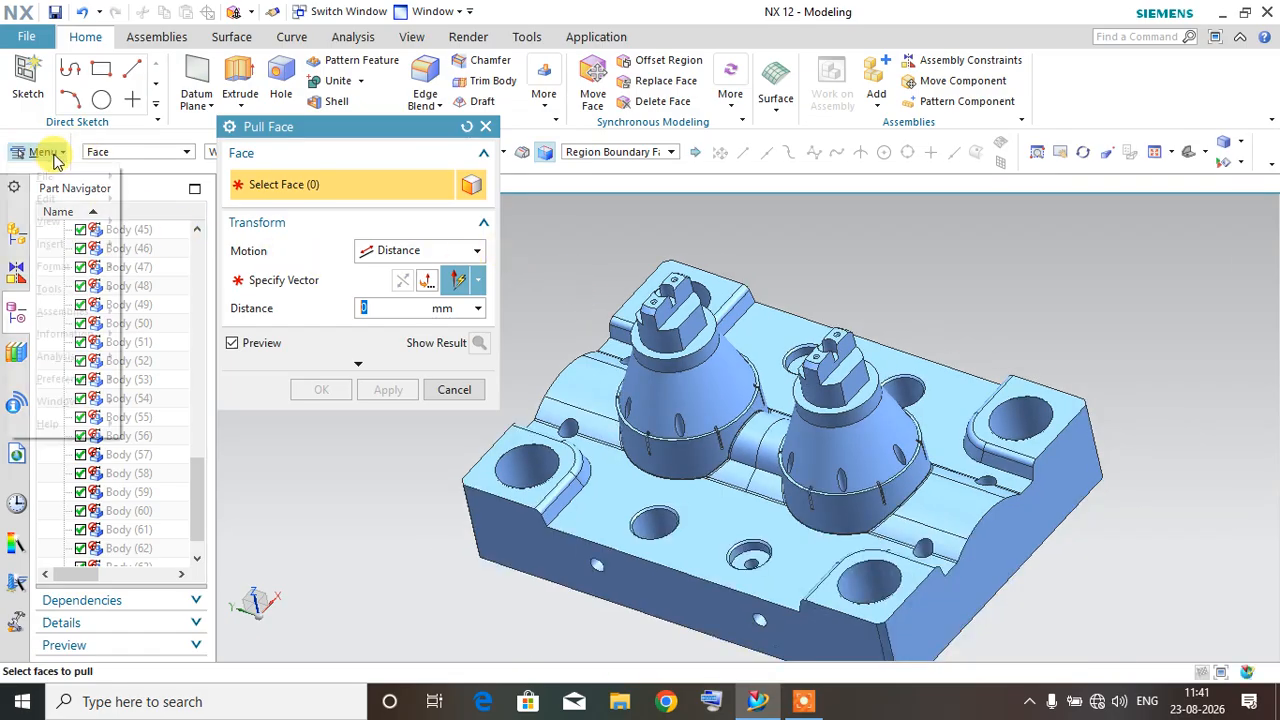
mouse_move(78, 250)
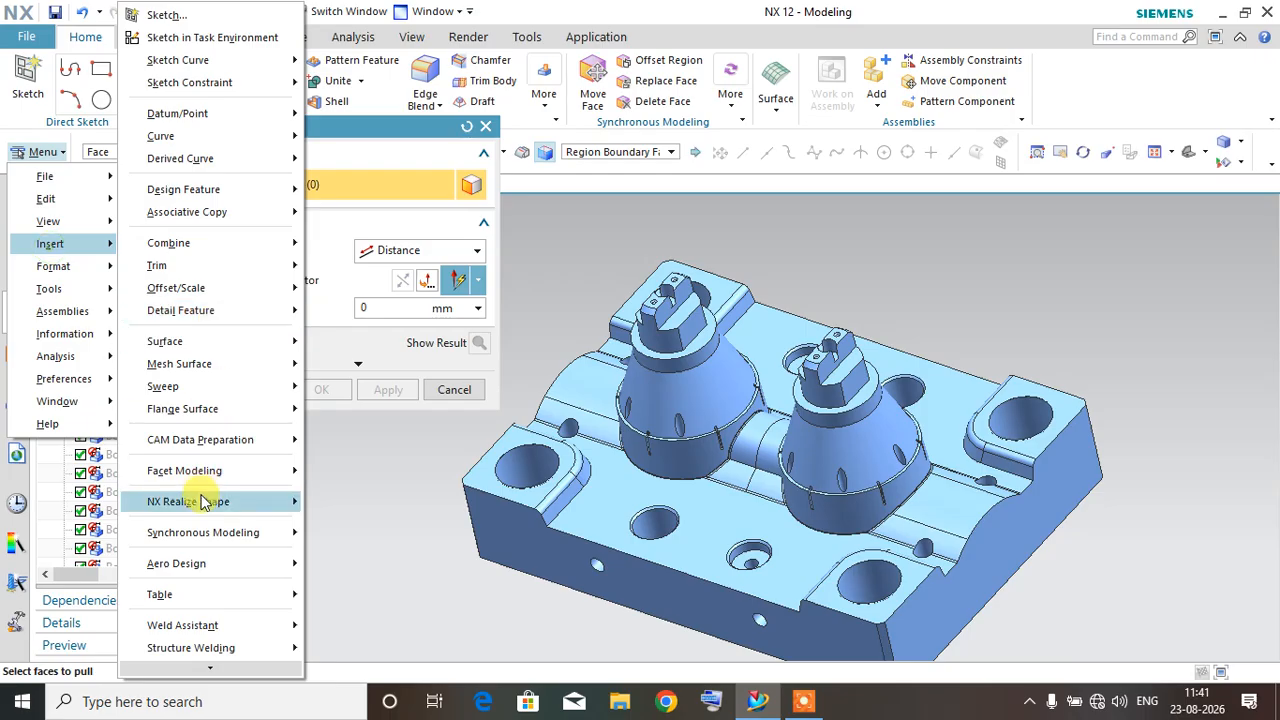
mouse_move(251, 532)
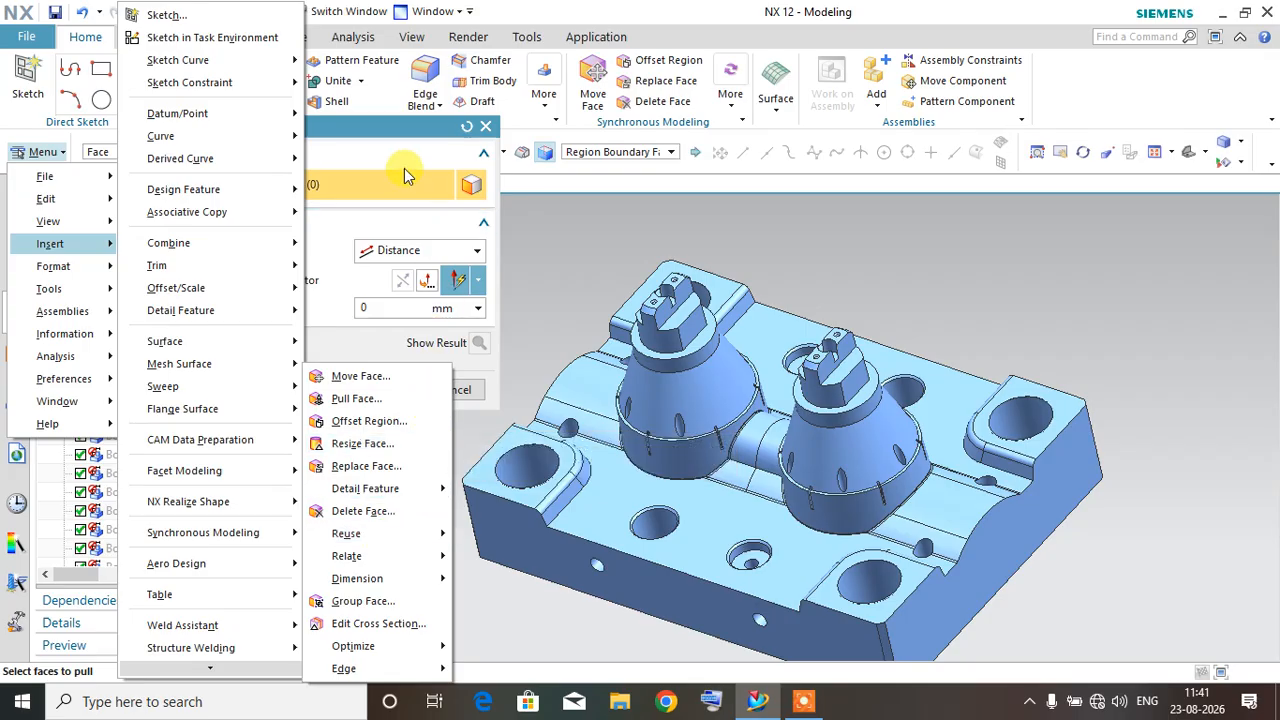
left_click(385, 138)
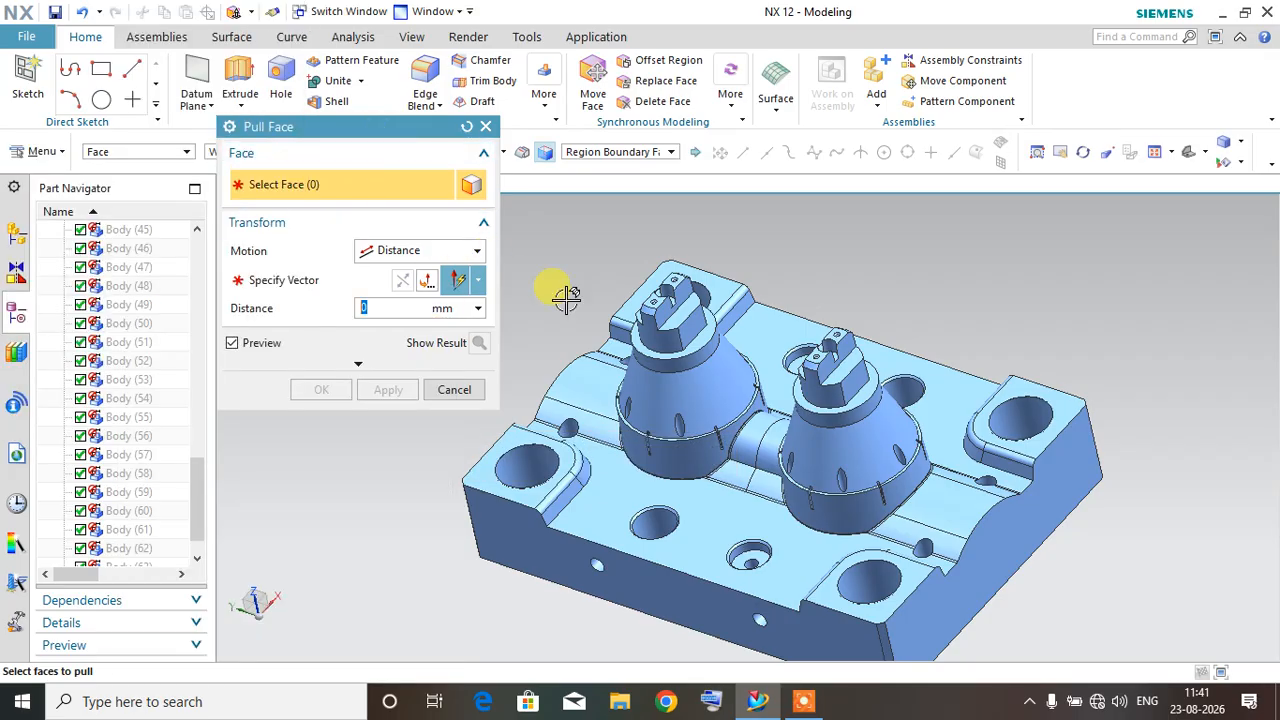
Step: Examine the flat side face on the stepped tip of the first conical core, and leave Pull Face
scroll(633, 320, "up", 2)
scroll(633, 320, "up", 1)
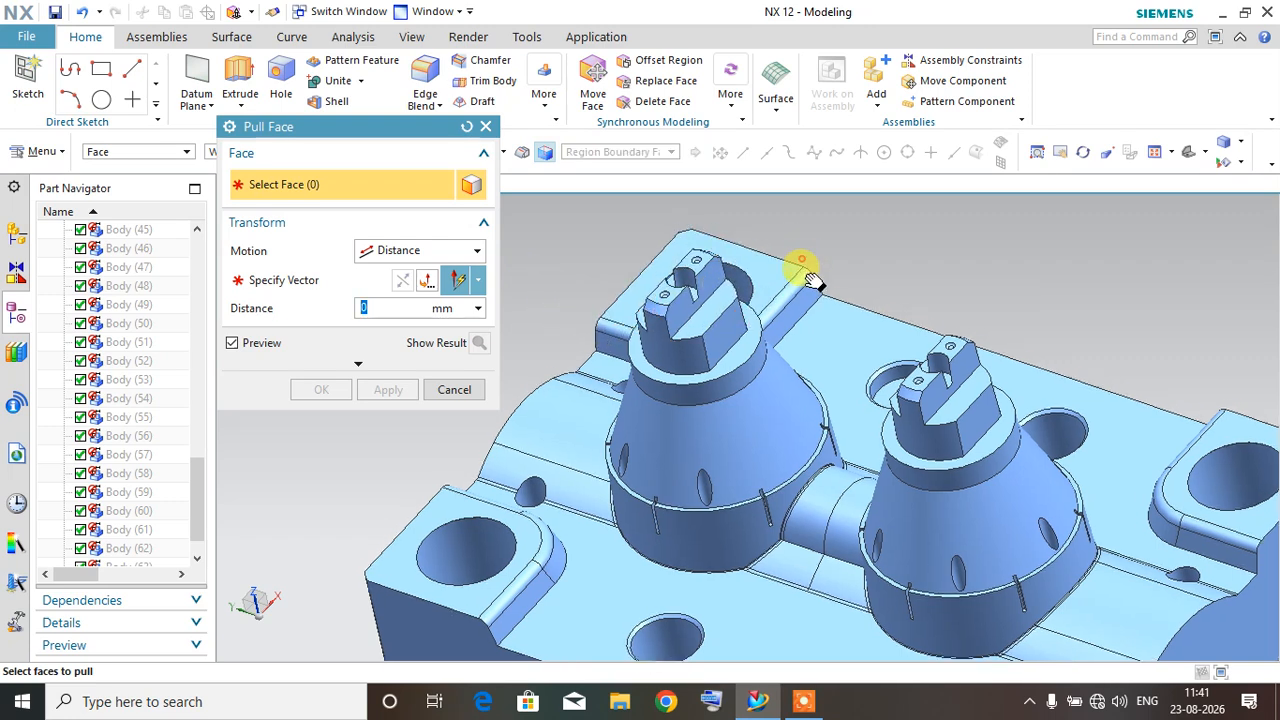
scroll(795, 275, "up", 2)
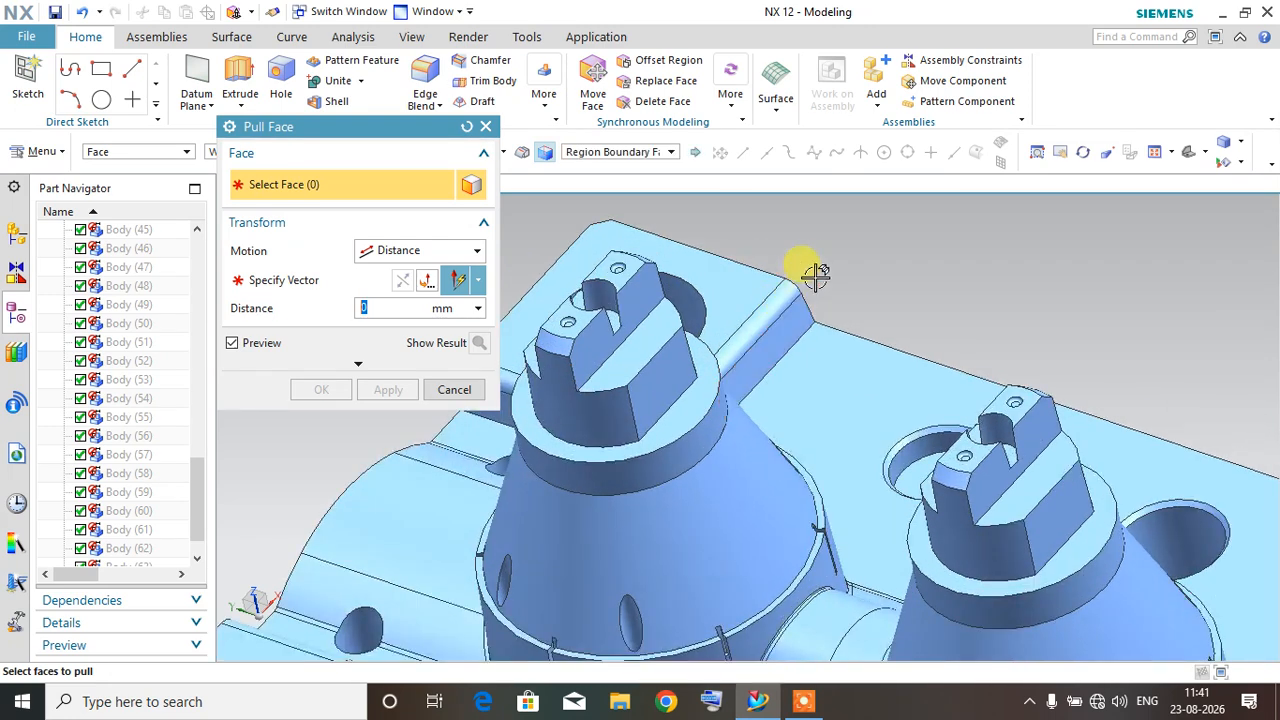
mouse_move(834, 314)
middle_mouse_down()
mouse_move(806, 306)
mouse_move(828, 308)
middle_mouse_up()
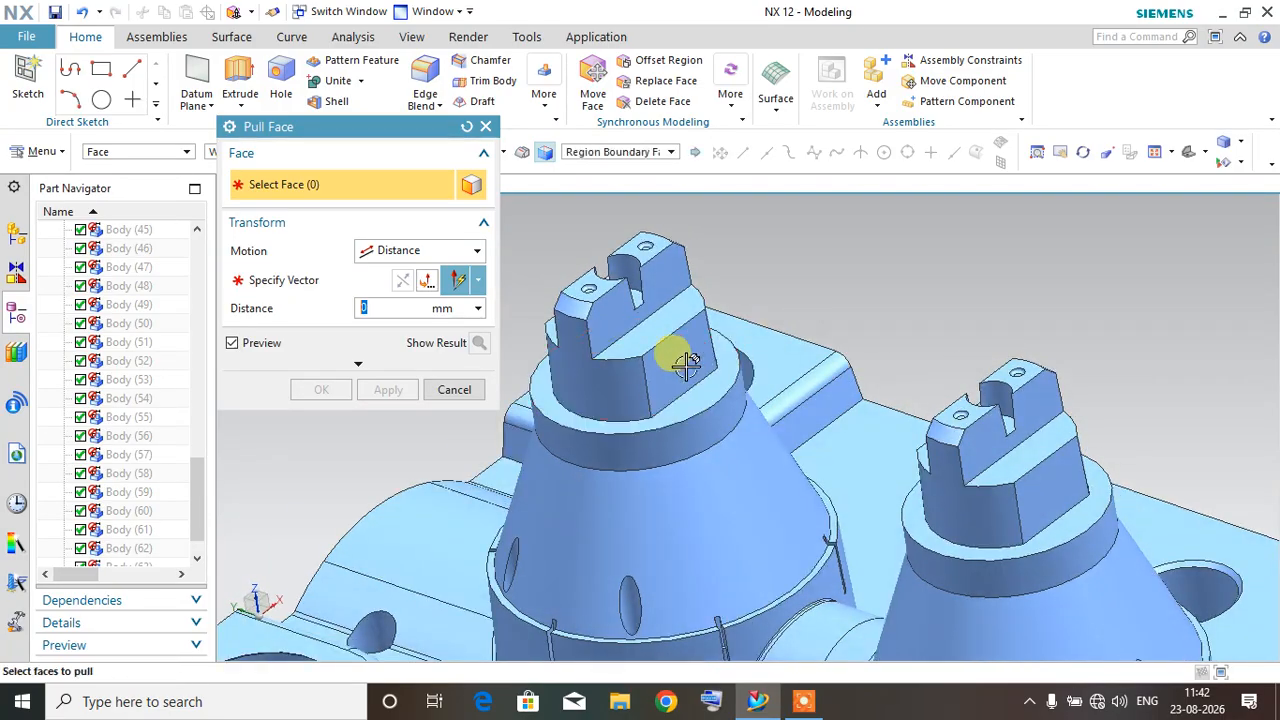
scroll(686, 366, "up", 3)
middle_click_drag(677, 334, 740, 389)
scroll(690, 455, "down", 3)
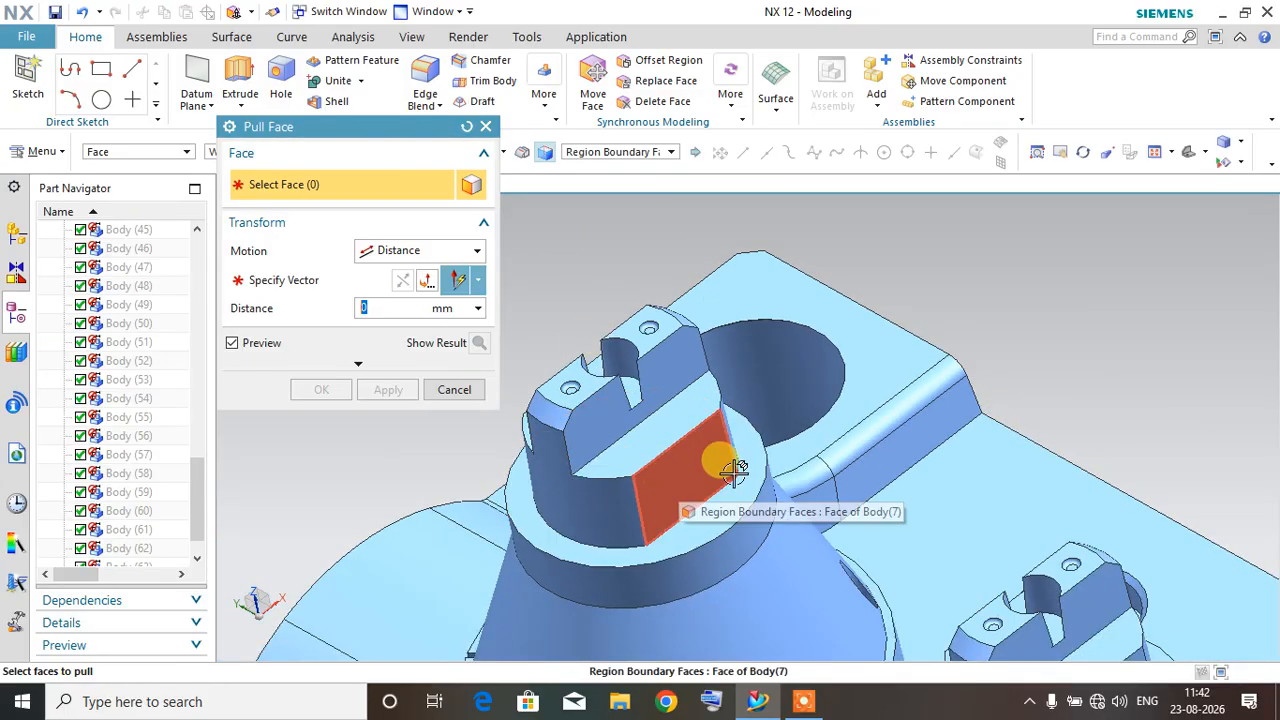
middle_click_drag(683, 417, 680, 412)
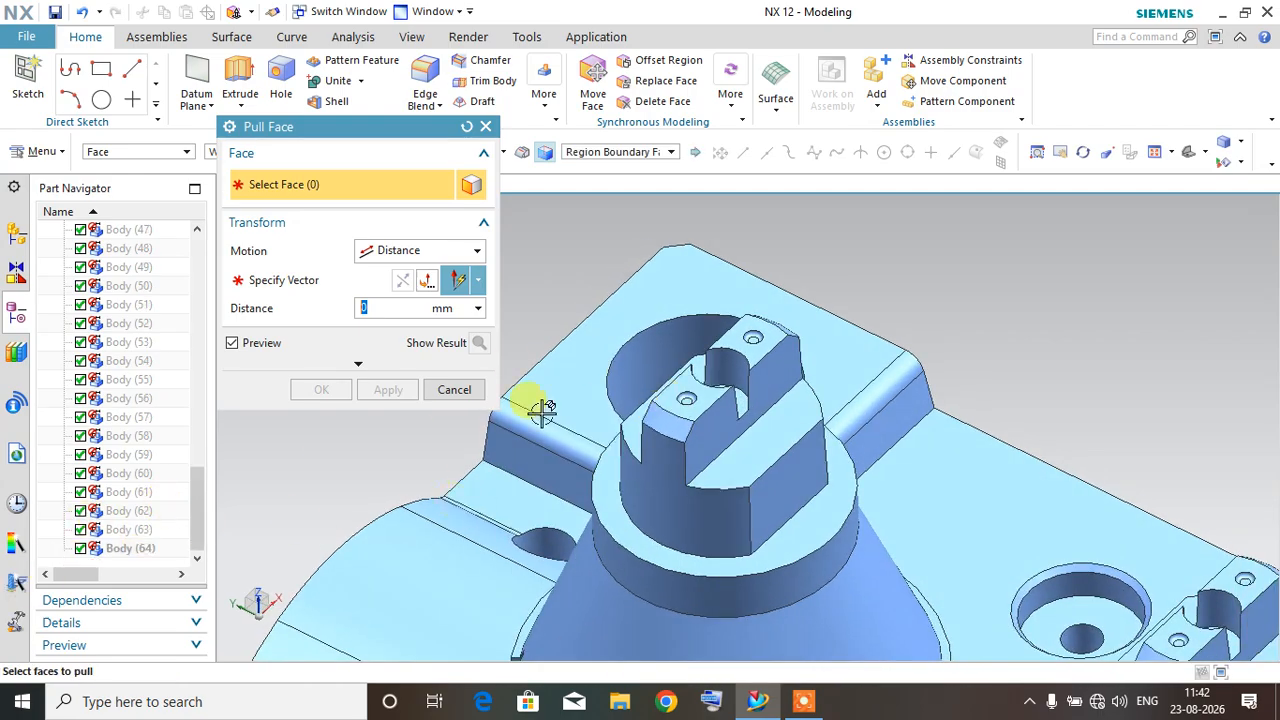
middle_click_drag(541, 410, 614, 357)
mouse_move(886, 463)
middle_mouse_down()
mouse_move(914, 474)
mouse_move(900, 457)
middle_mouse_up()
scroll(666, 357, "up", 5)
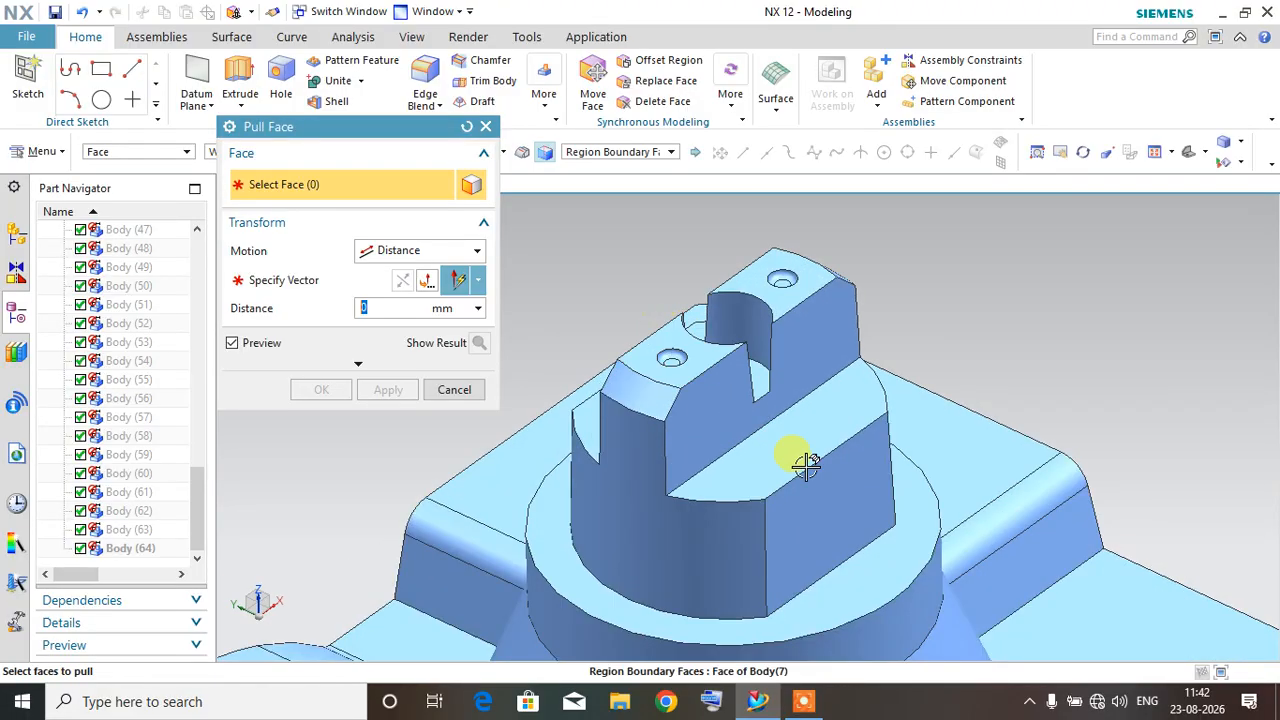
scroll(833, 425, "down", 2)
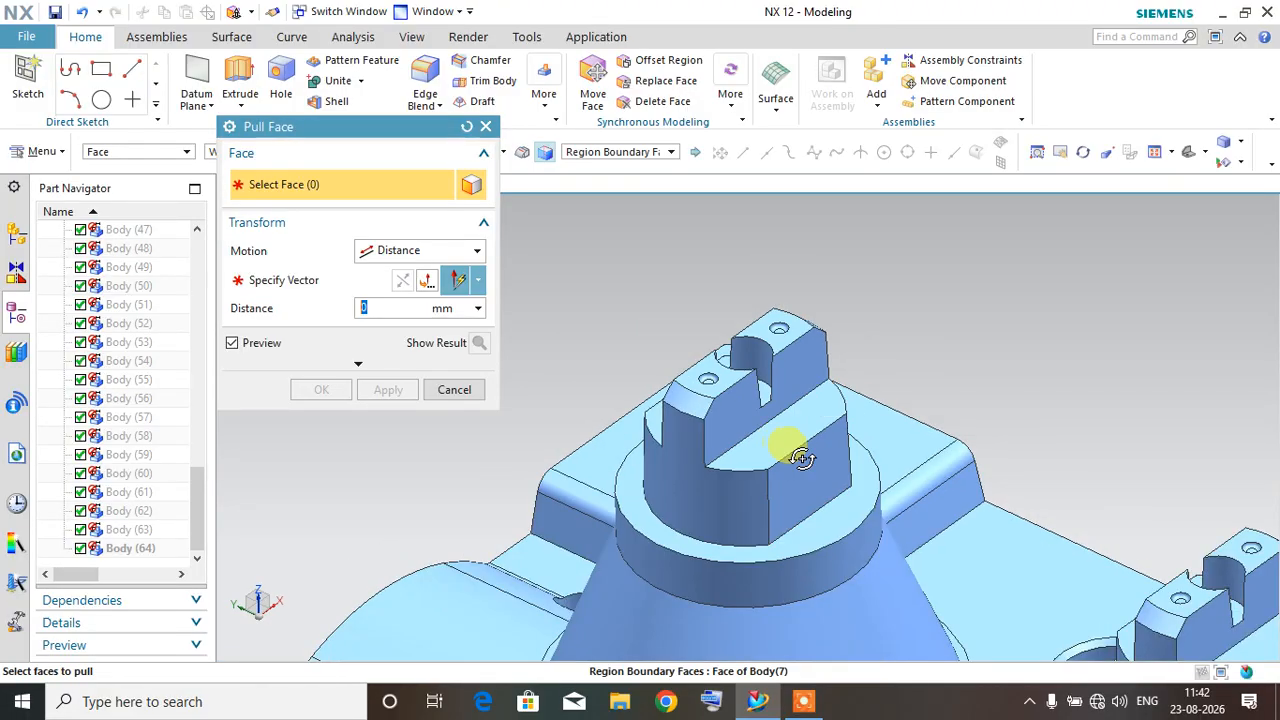
middle_click_drag(786, 449, 795, 461)
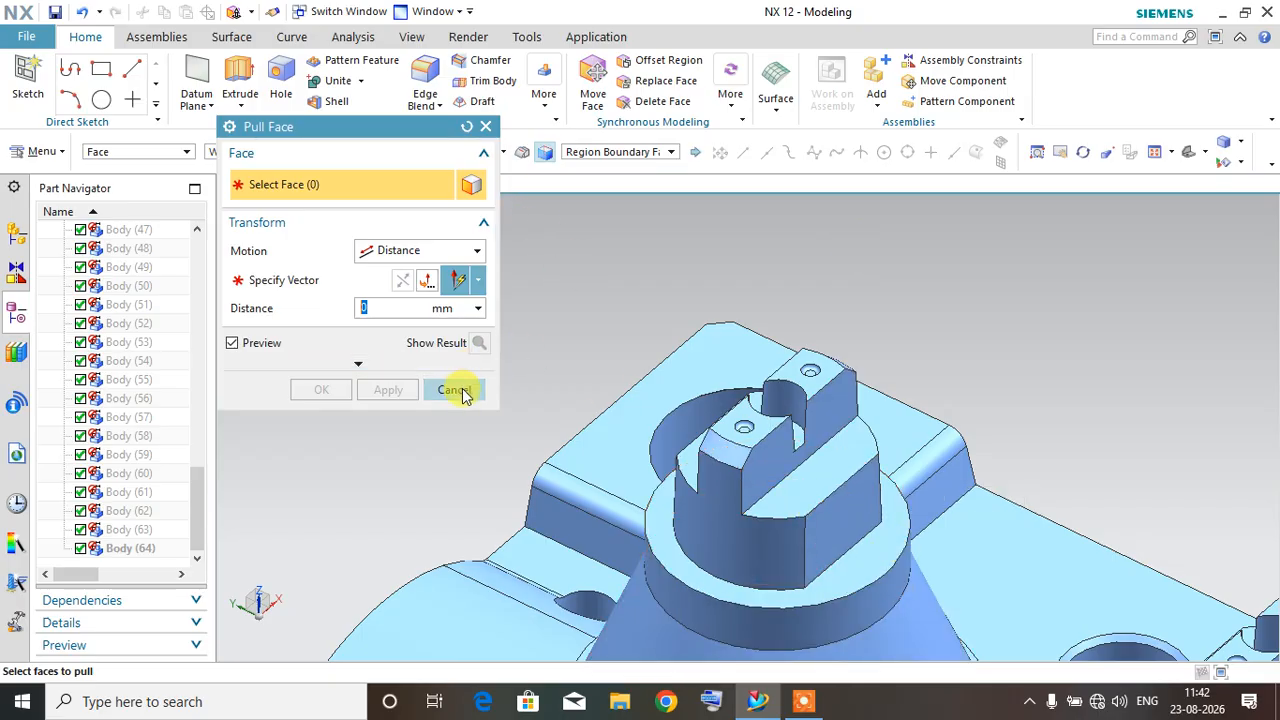
left_click(455, 390)
Step: Move the flat side face on the first core's stepped tip outward by 2 mm with Move Face
left_click(40, 142)
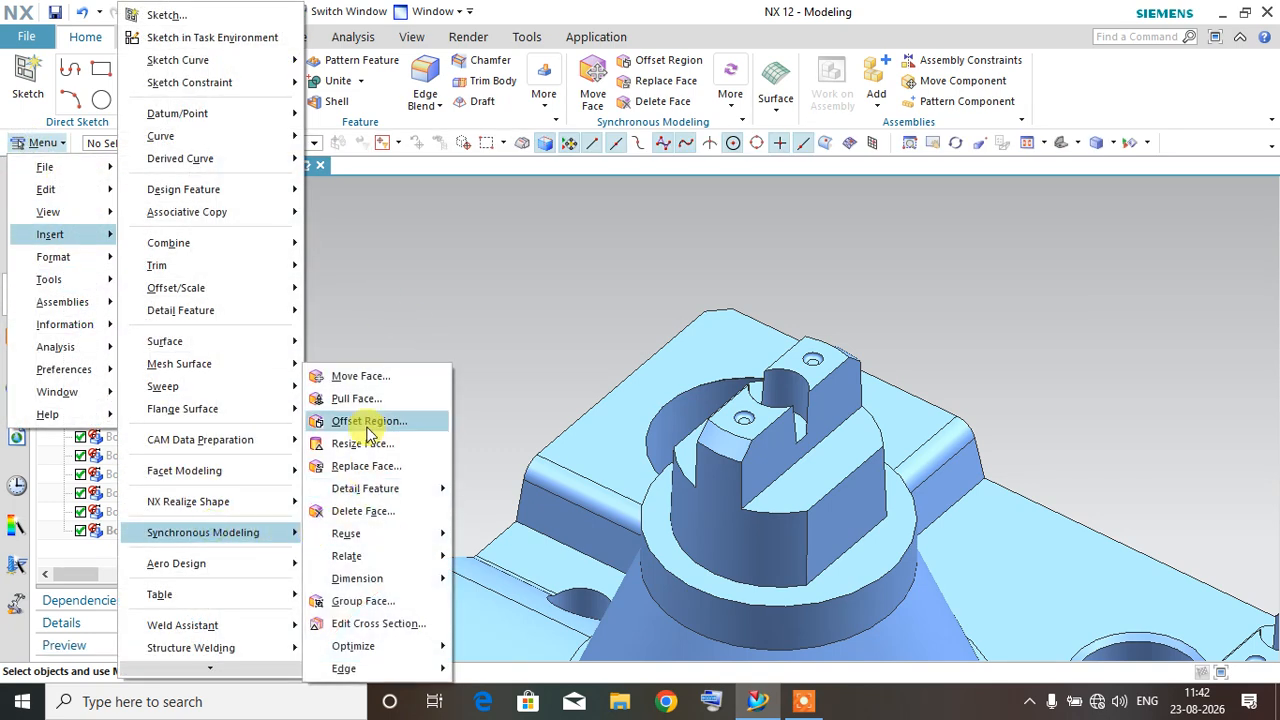
left_click(347, 378)
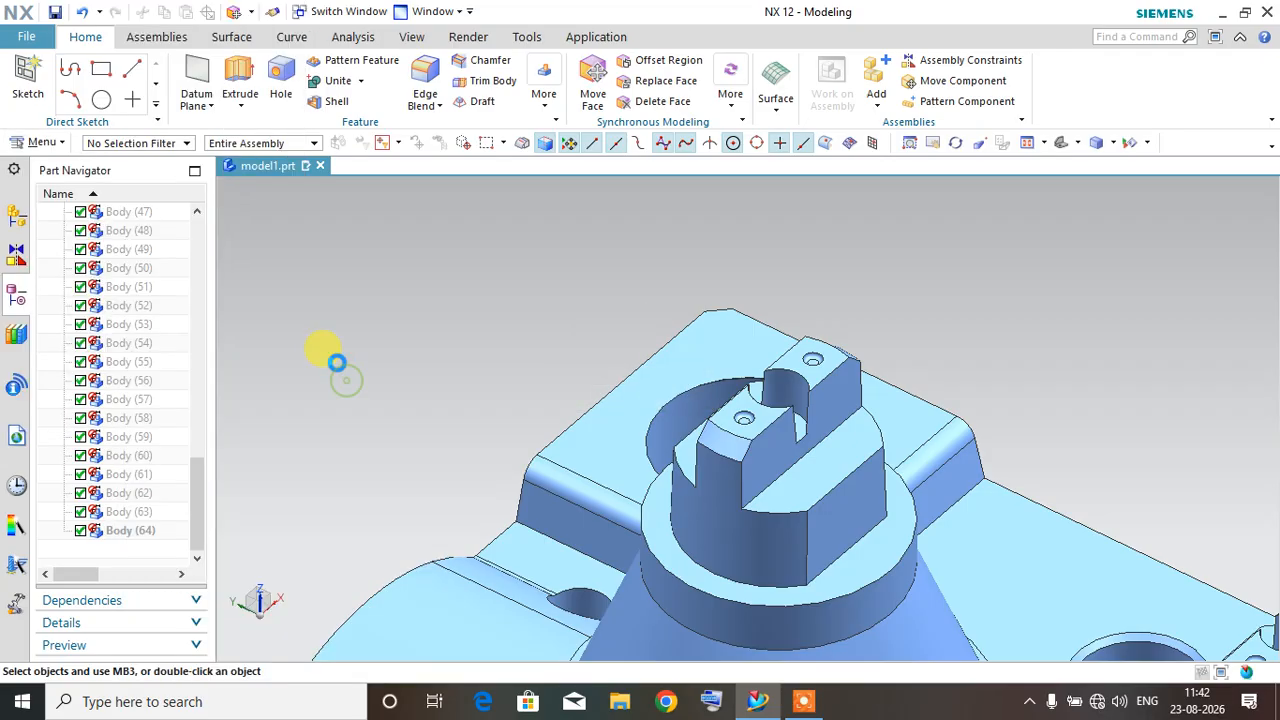
left_click(822, 508)
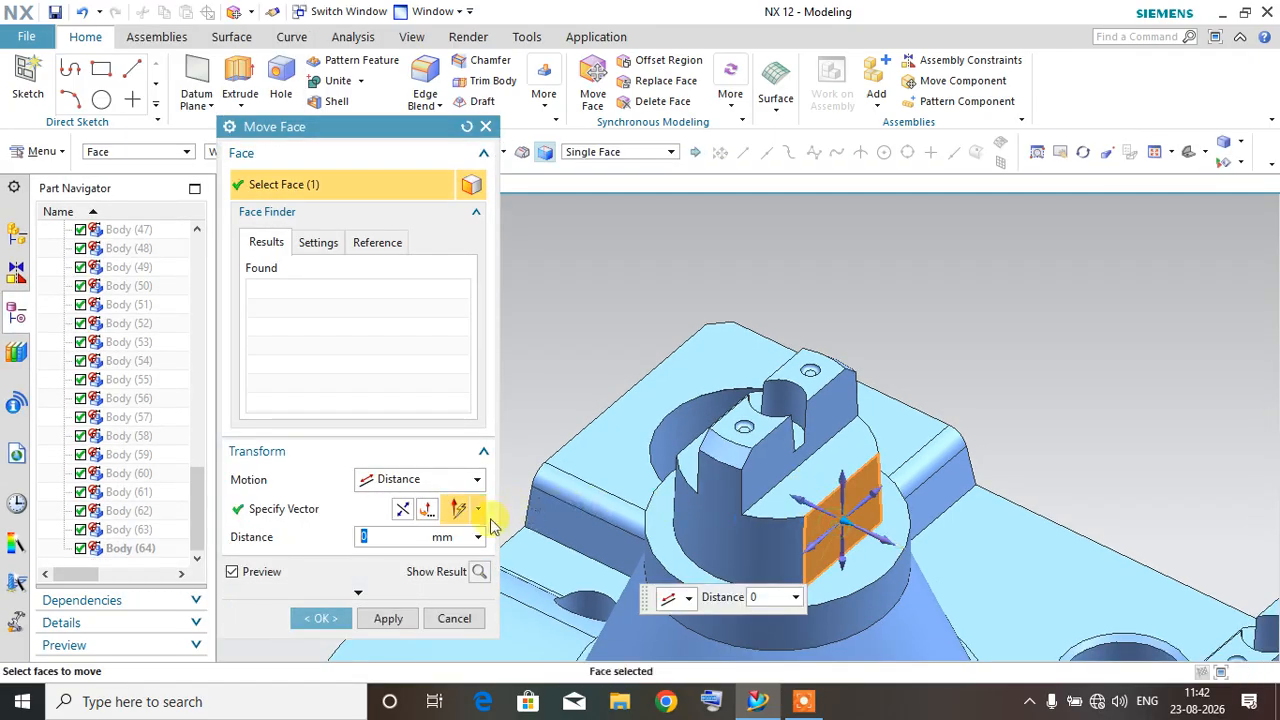
left_click(298, 518)
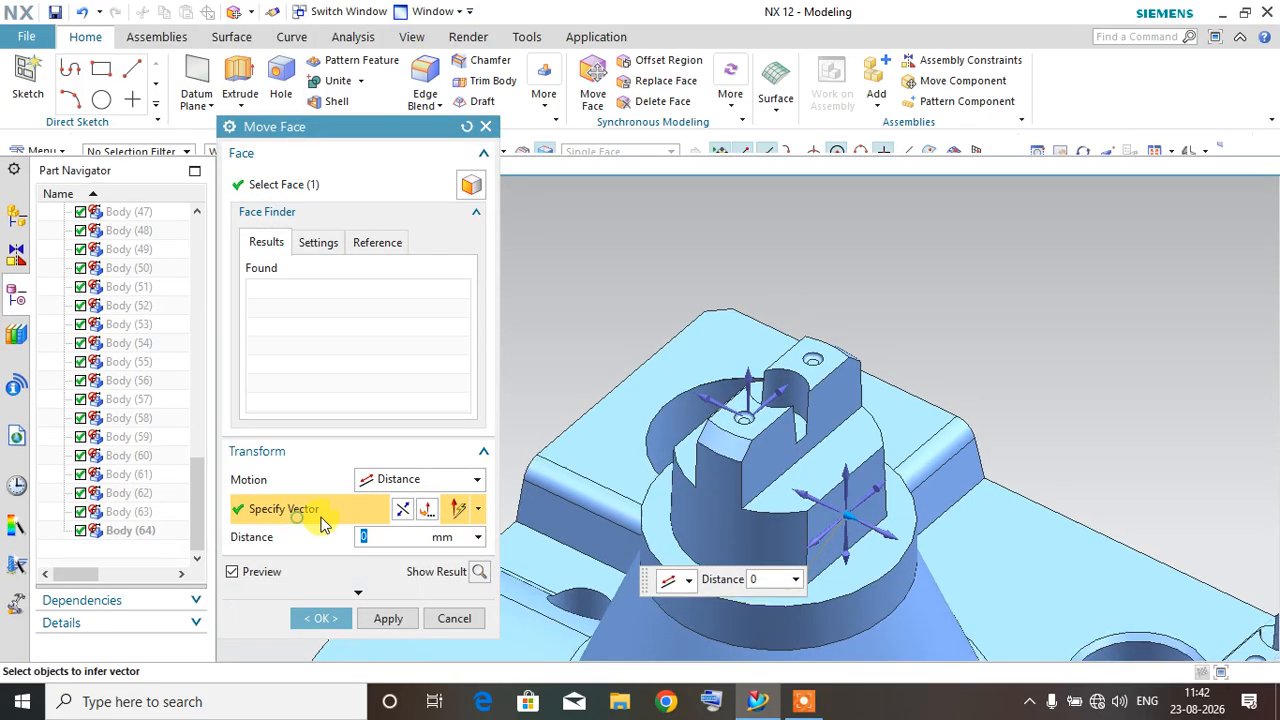
left_click(703, 400)
left_click(400, 515)
left_click_drag(380, 536, 328, 550)
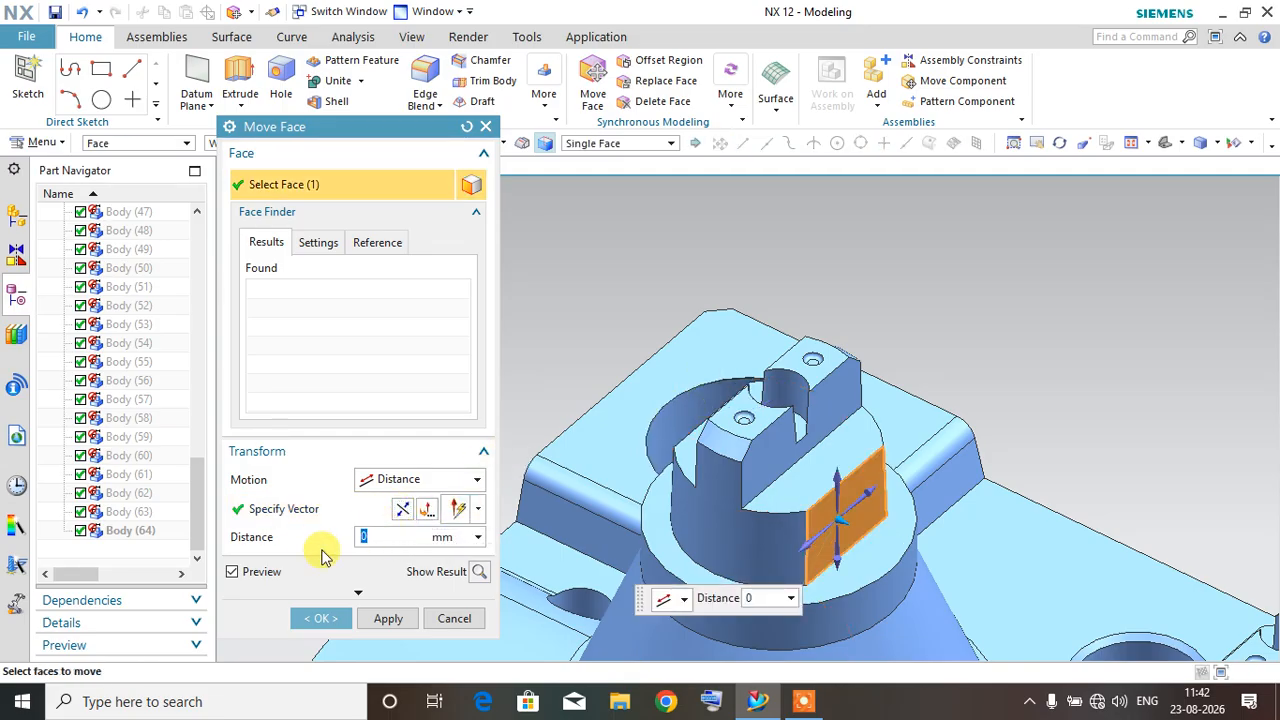
key("Return")
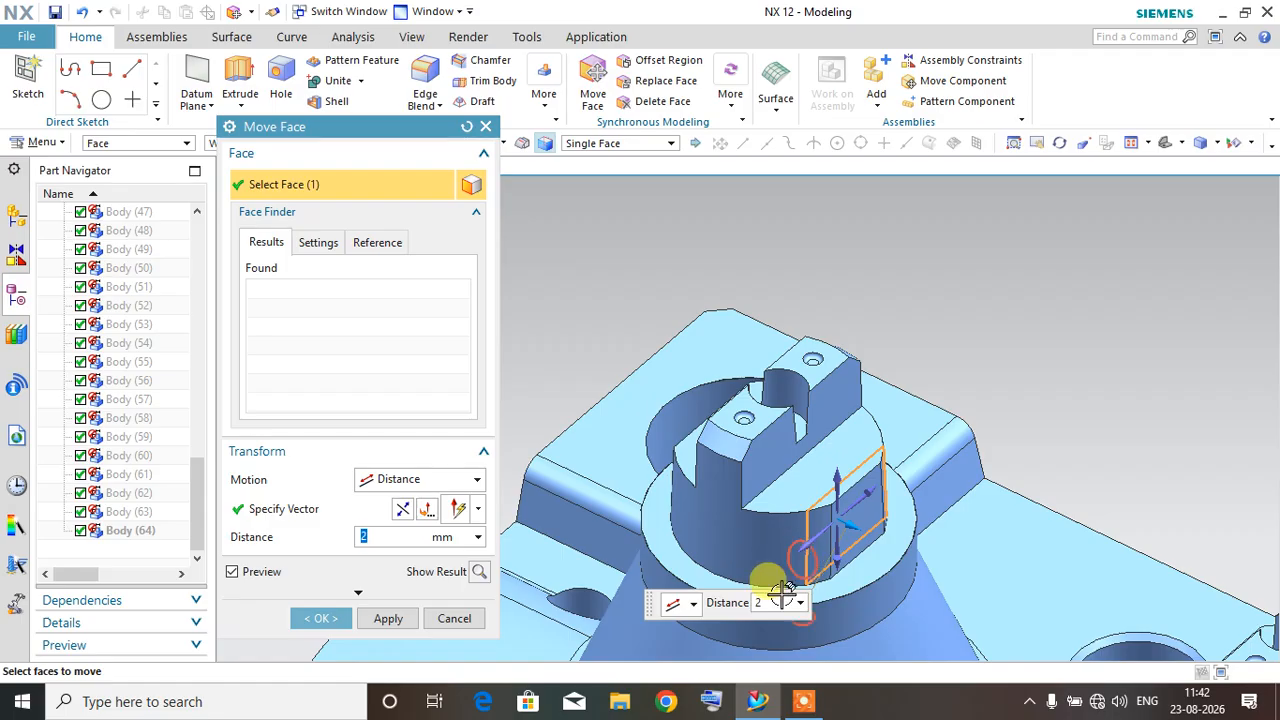
left_click(318, 618)
Step: Examine the moved side face on the first core and the matching face on the second core
scroll(766, 447, "up", 5)
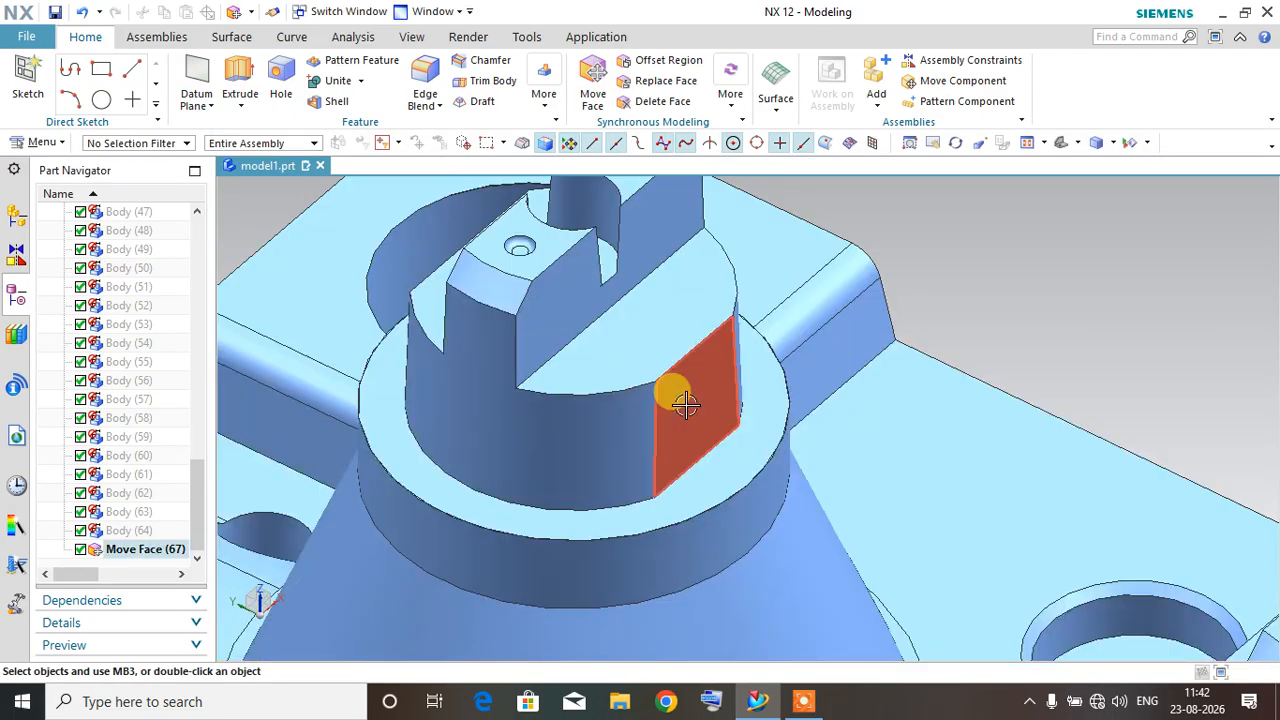
scroll(686, 408, "down", 3)
scroll(636, 411, "up", 3)
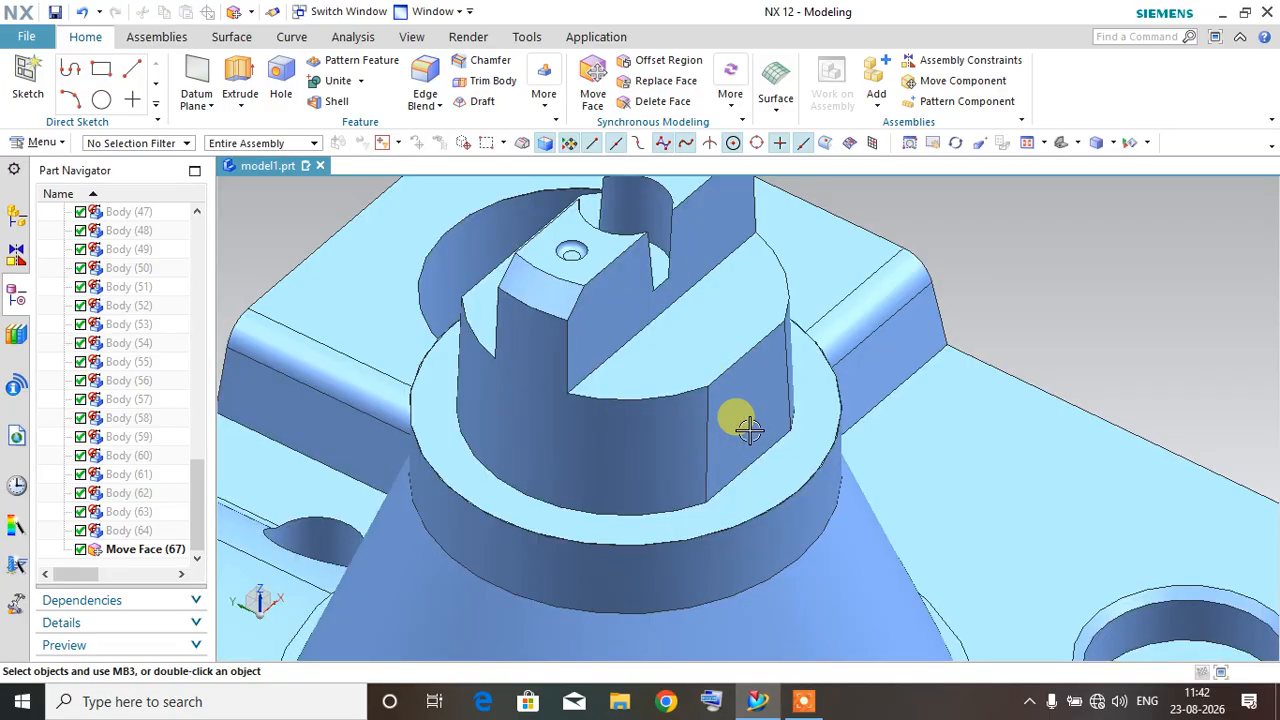
scroll(700, 400, "down", 1)
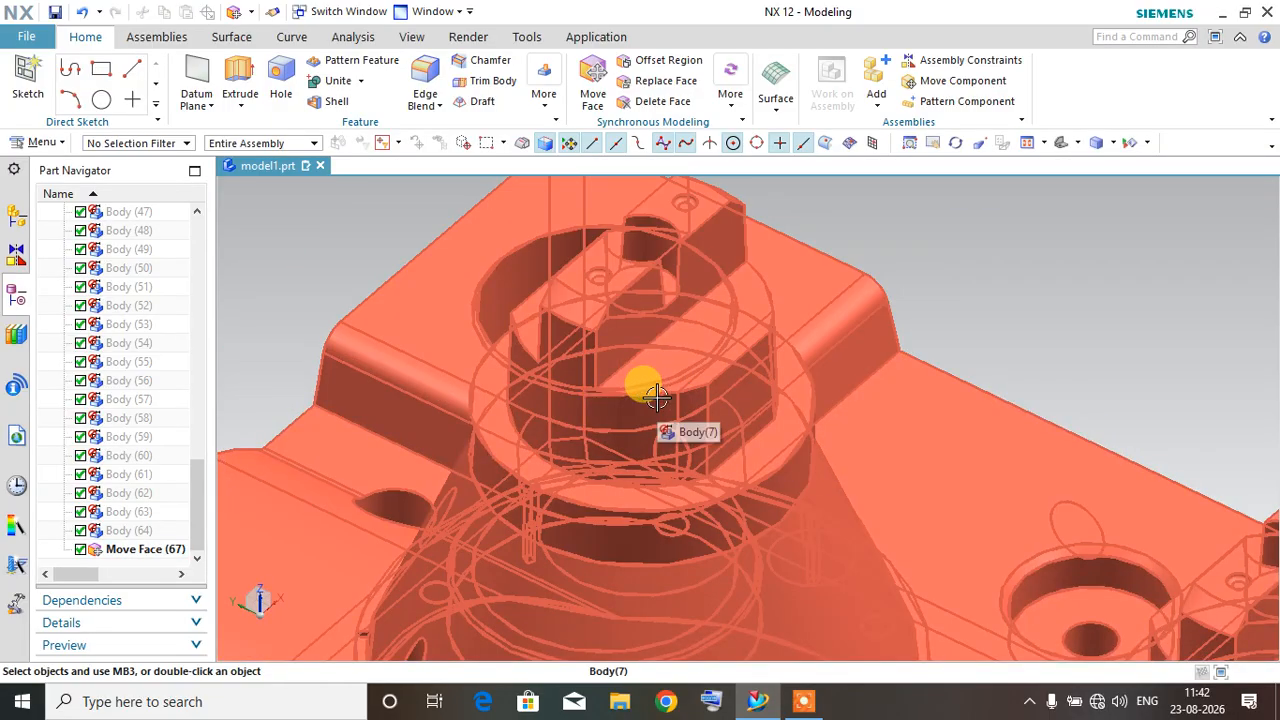
middle_click_drag(662, 405, 837, 434)
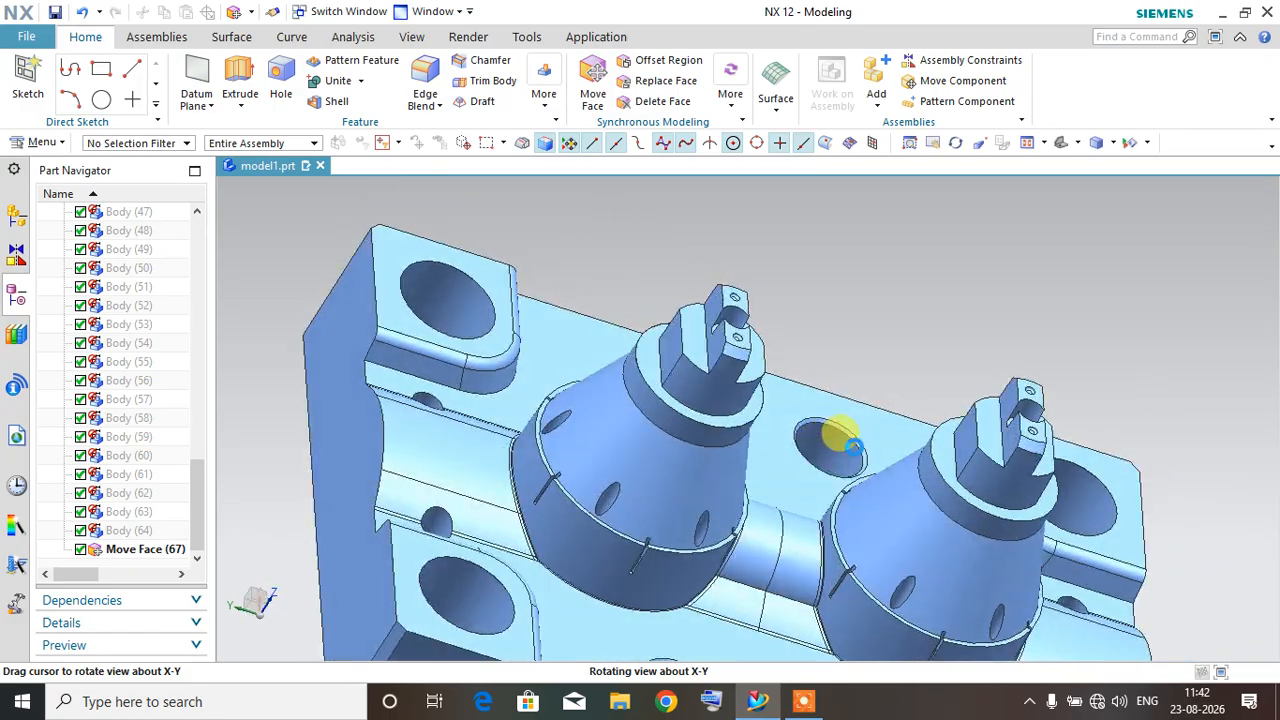
scroll(1016, 440, "up", 3)
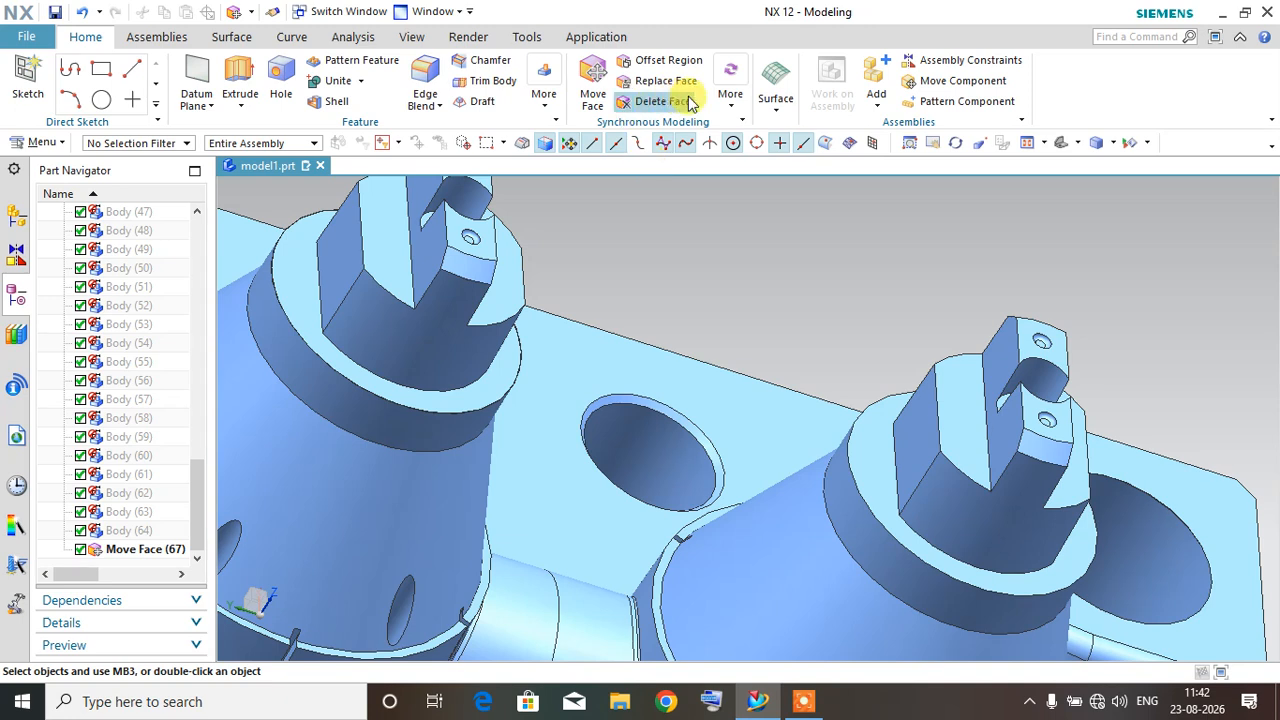
Step: Pull the flat side face on the second core's stepped tip outward by 2 mm with Pull Face
left_click(730, 95)
left_click(740, 204)
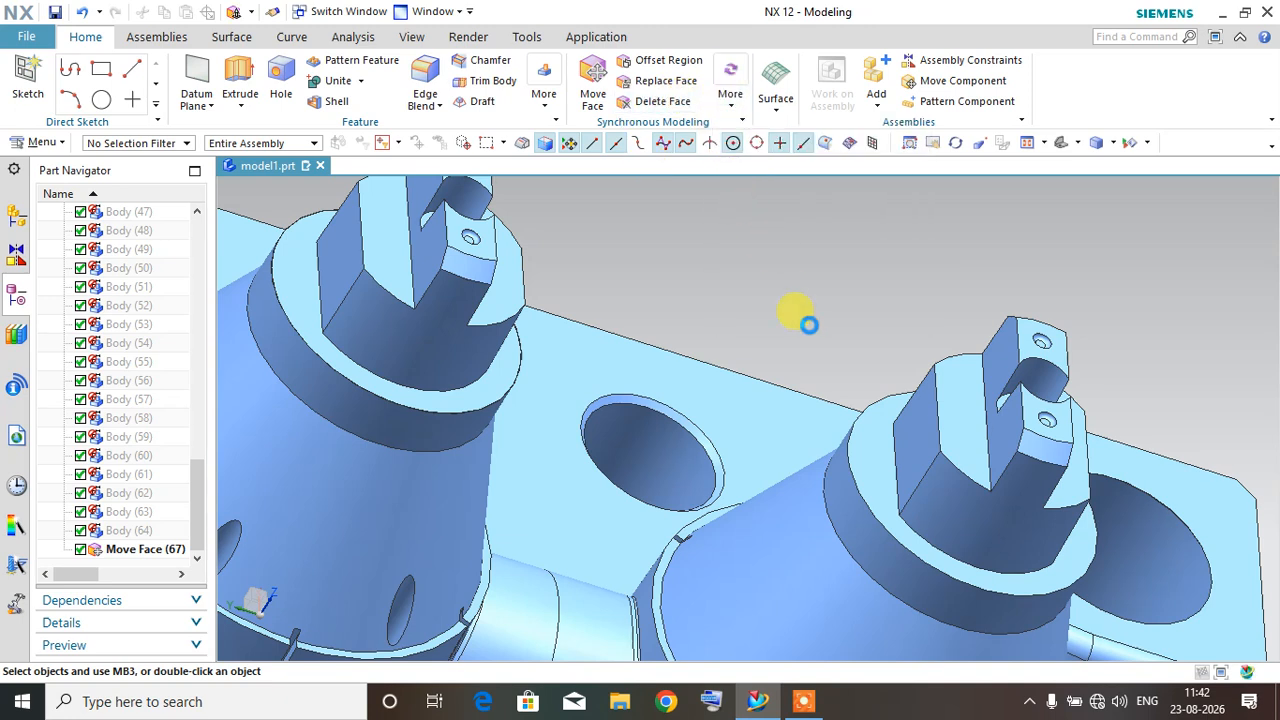
scroll(900, 445, "up", 4)
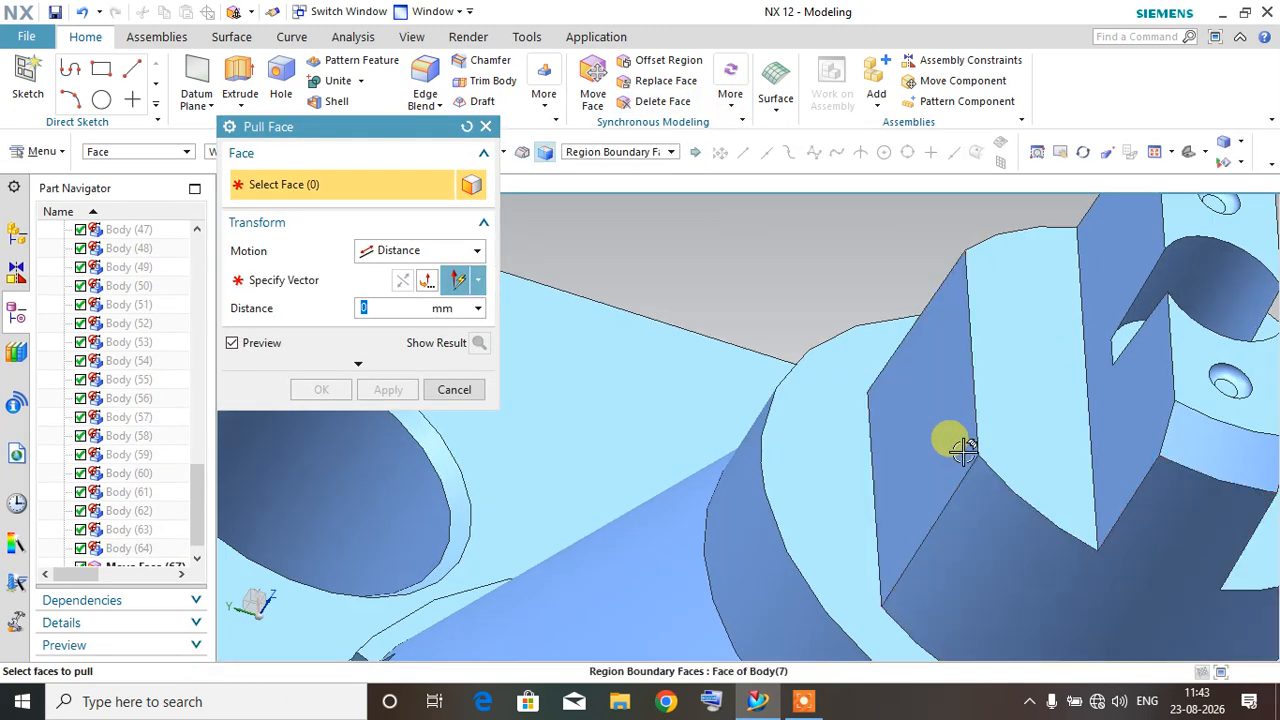
scroll(960, 446, "down", 5)
middle_click_drag(957, 443, 1004, 483)
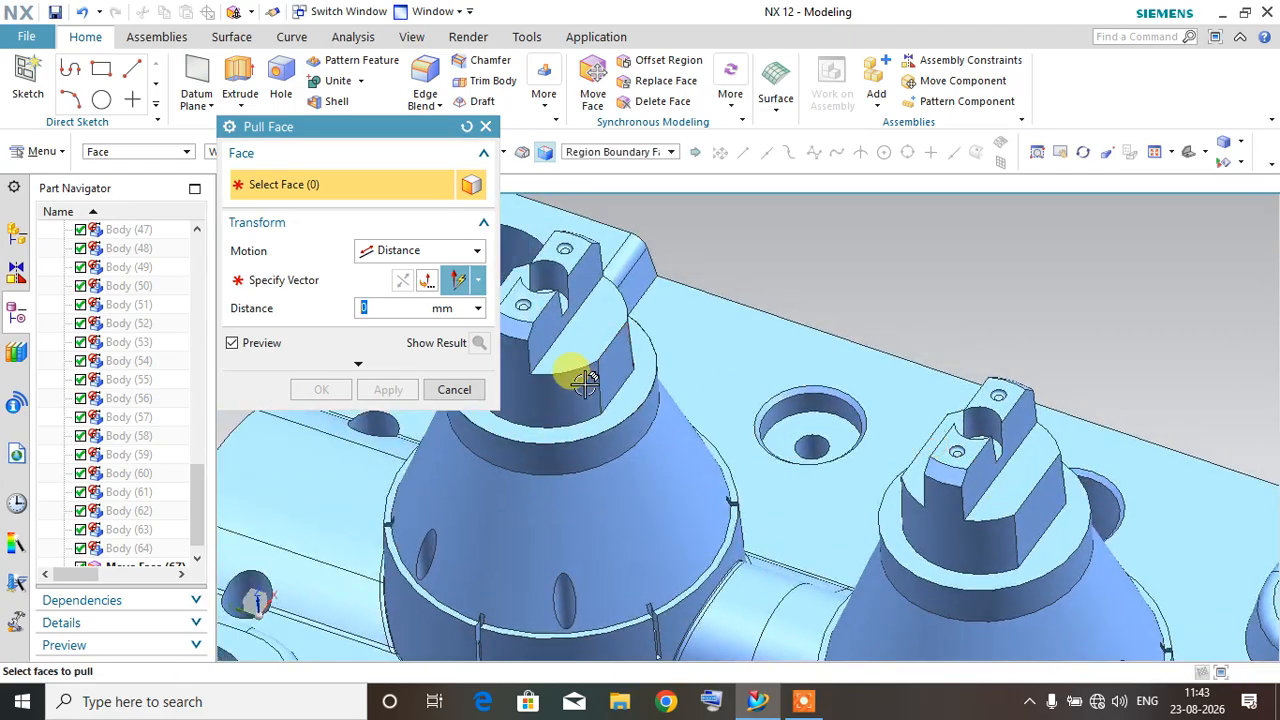
scroll(585, 383, "up", 3)
scroll(643, 329, "down", 3)
middle_click_drag(600, 343, 683, 375)
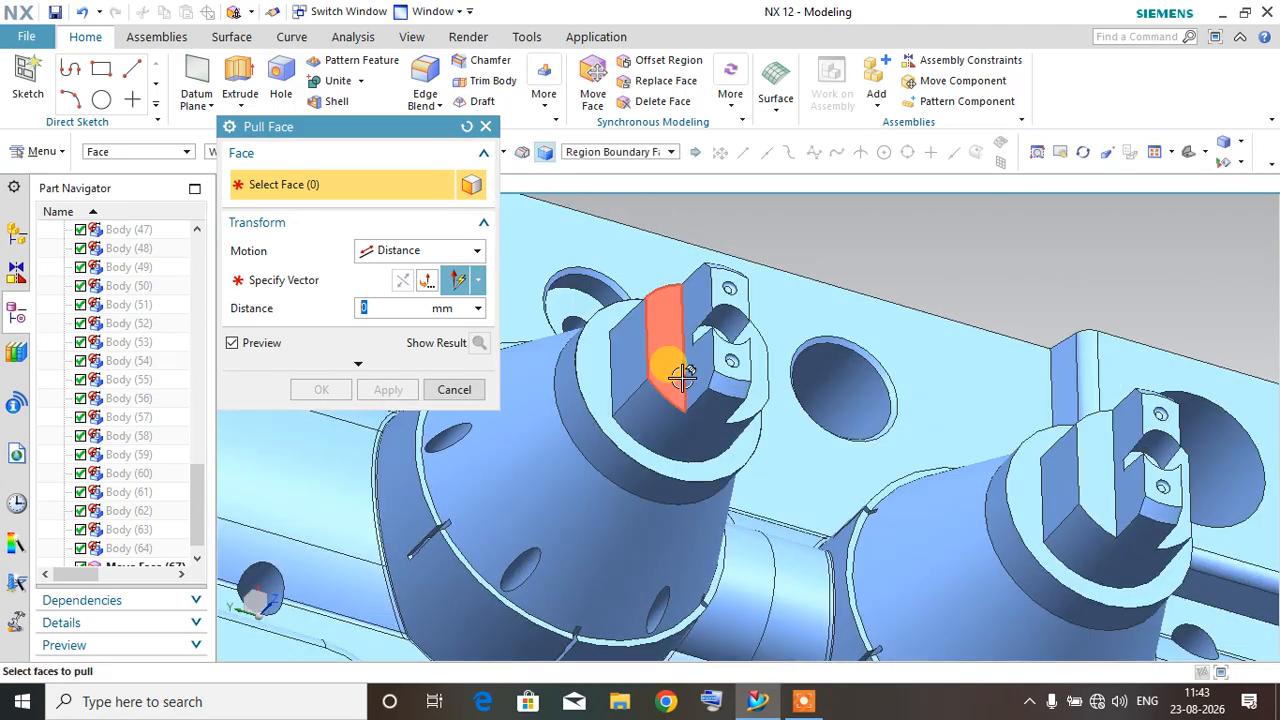
scroll(670, 322, "down", 2)
scroll(860, 427, "up", 4)
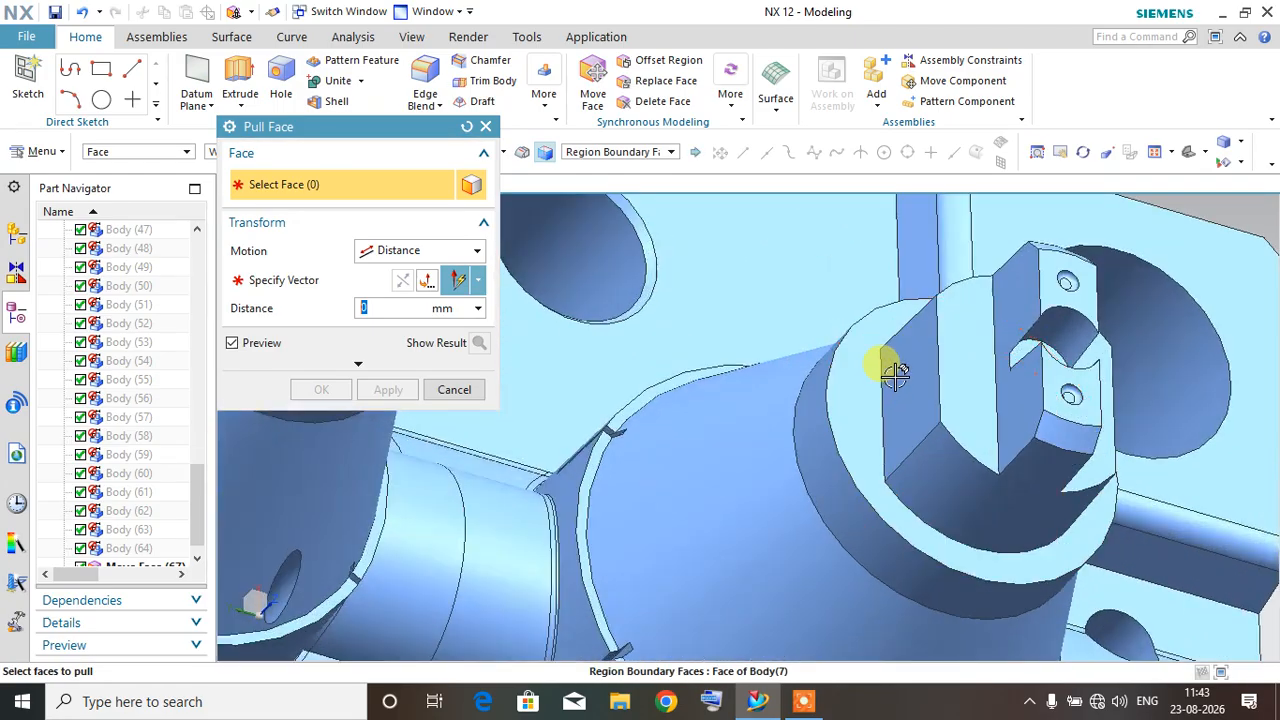
left_click(893, 372)
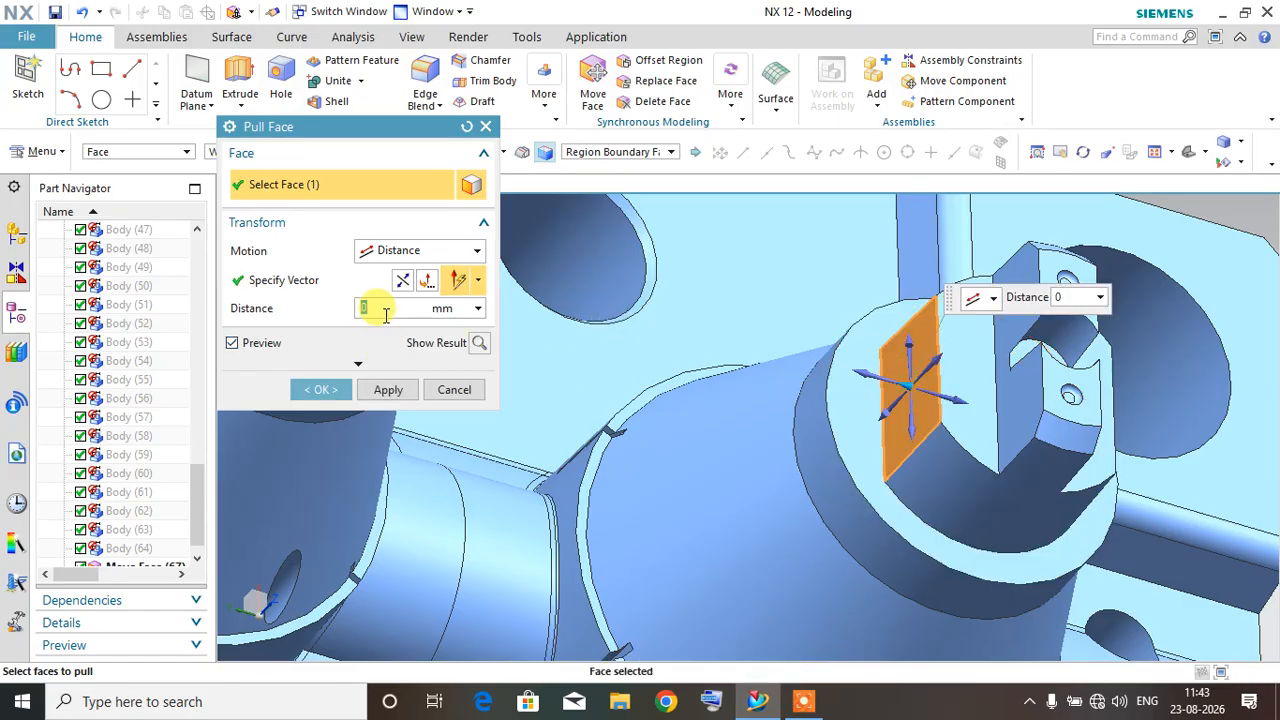
key("Return")
scroll(871, 400, "up", 6)
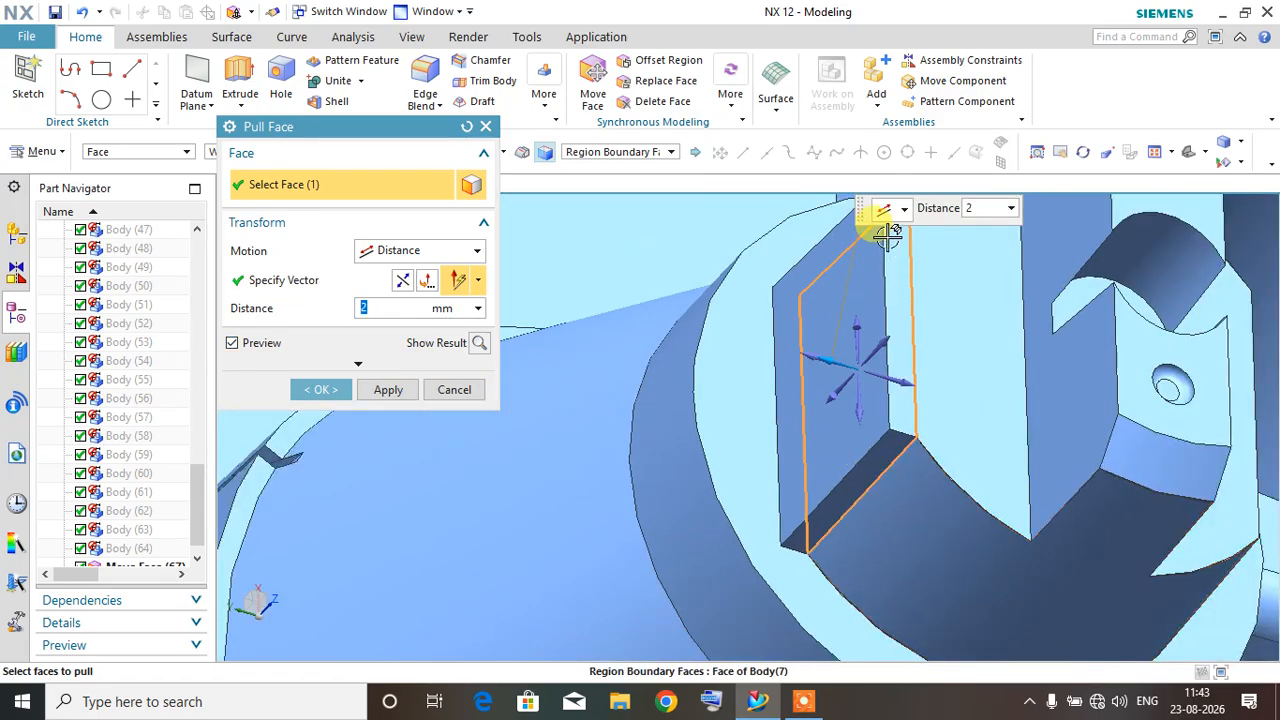
scroll(812, 398, "down", 4)
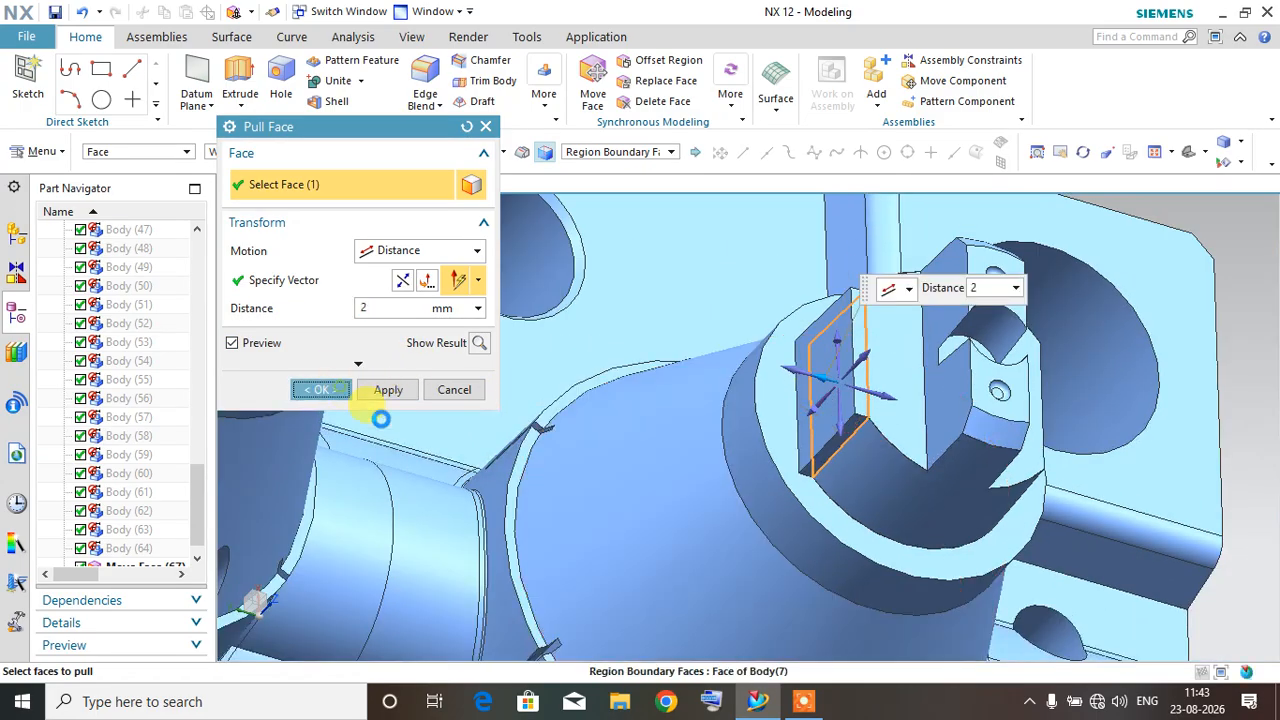
Step: Open the first core's Move Face feature for editing, try changing its distance dynamically on the model, and cancel the edit
middle_click_drag(695, 442, 723, 486)
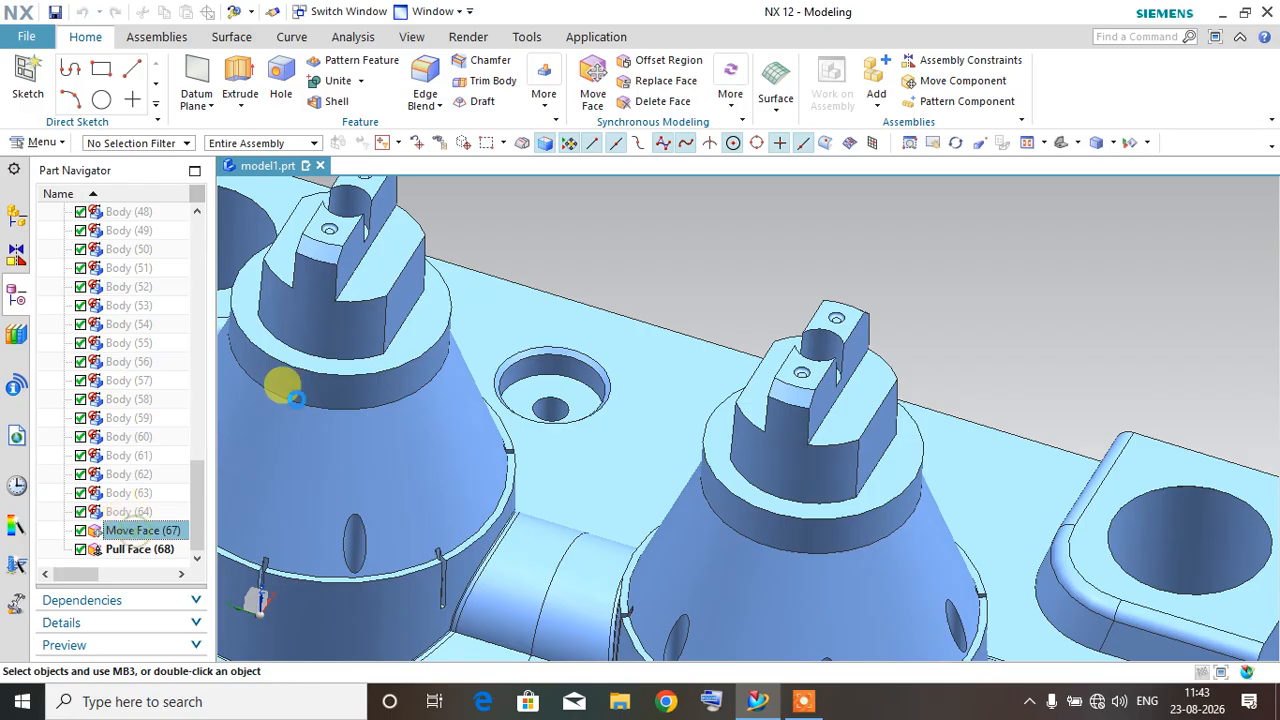
scroll(634, 318, "down", 5)
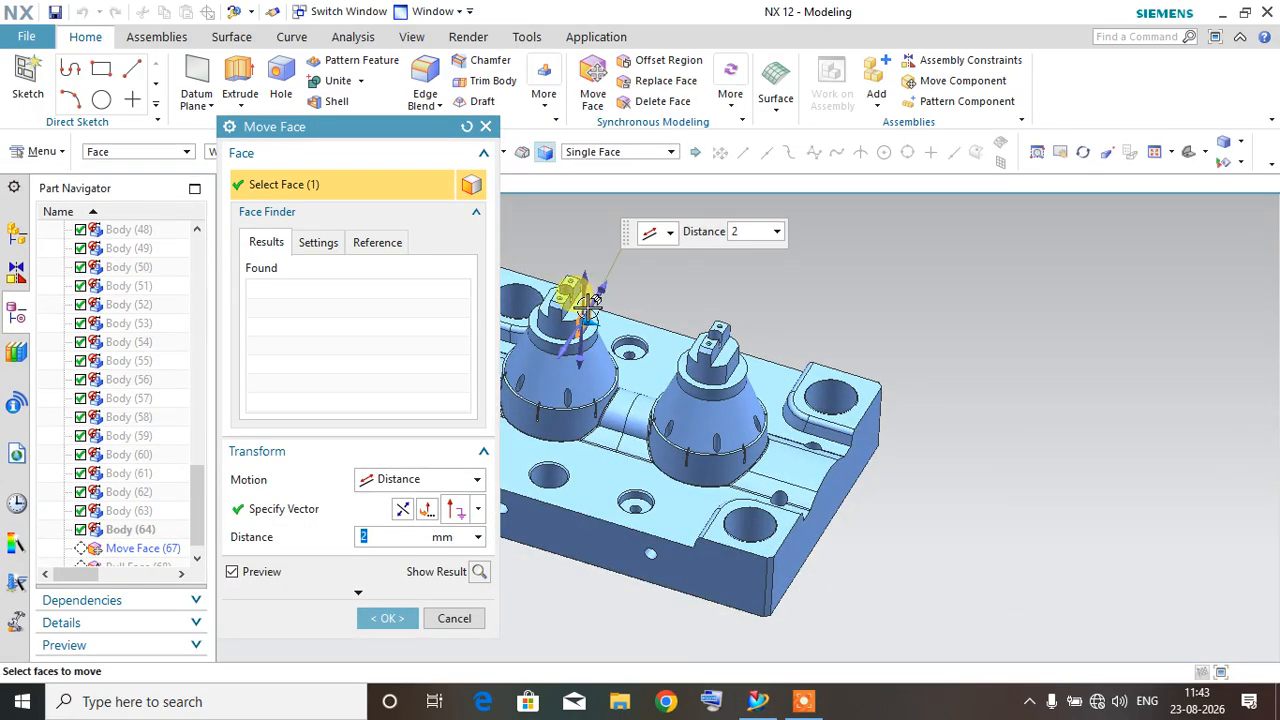
scroll(575, 305, "up", 9)
scroll(598, 320, "down", 2)
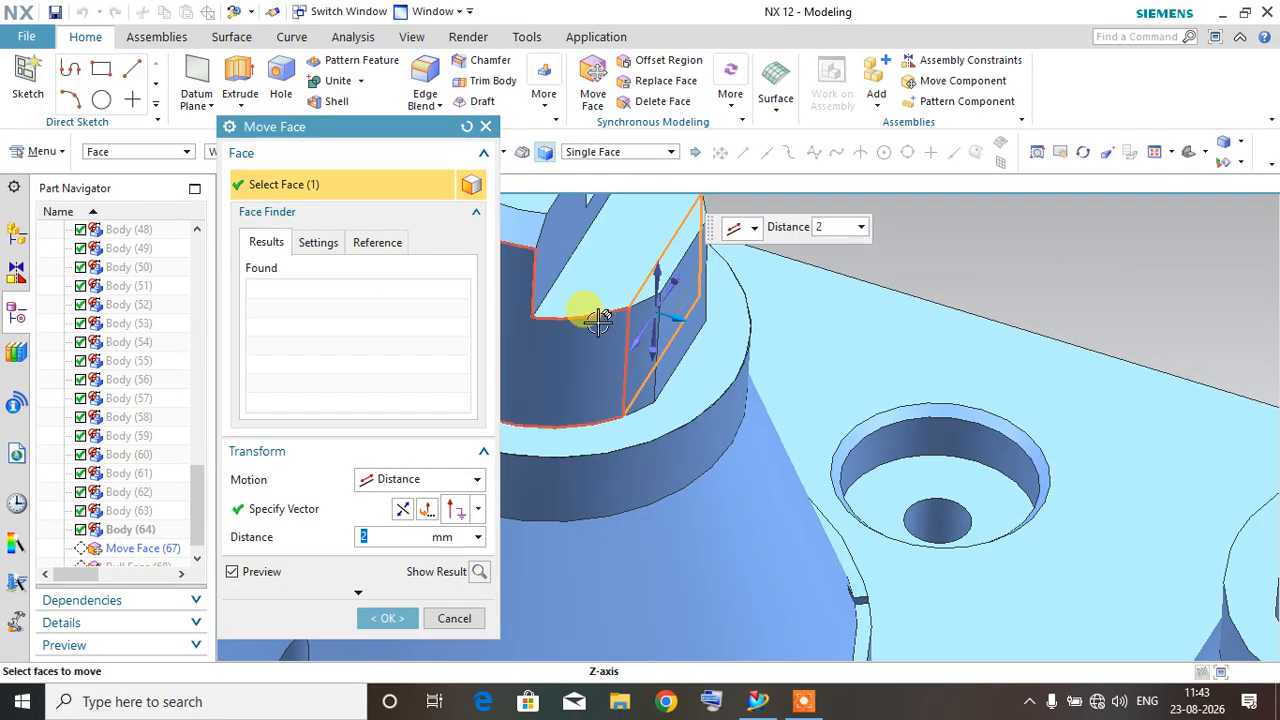
scroll(611, 382, "down", 4)
scroll(619, 340, "up", 4)
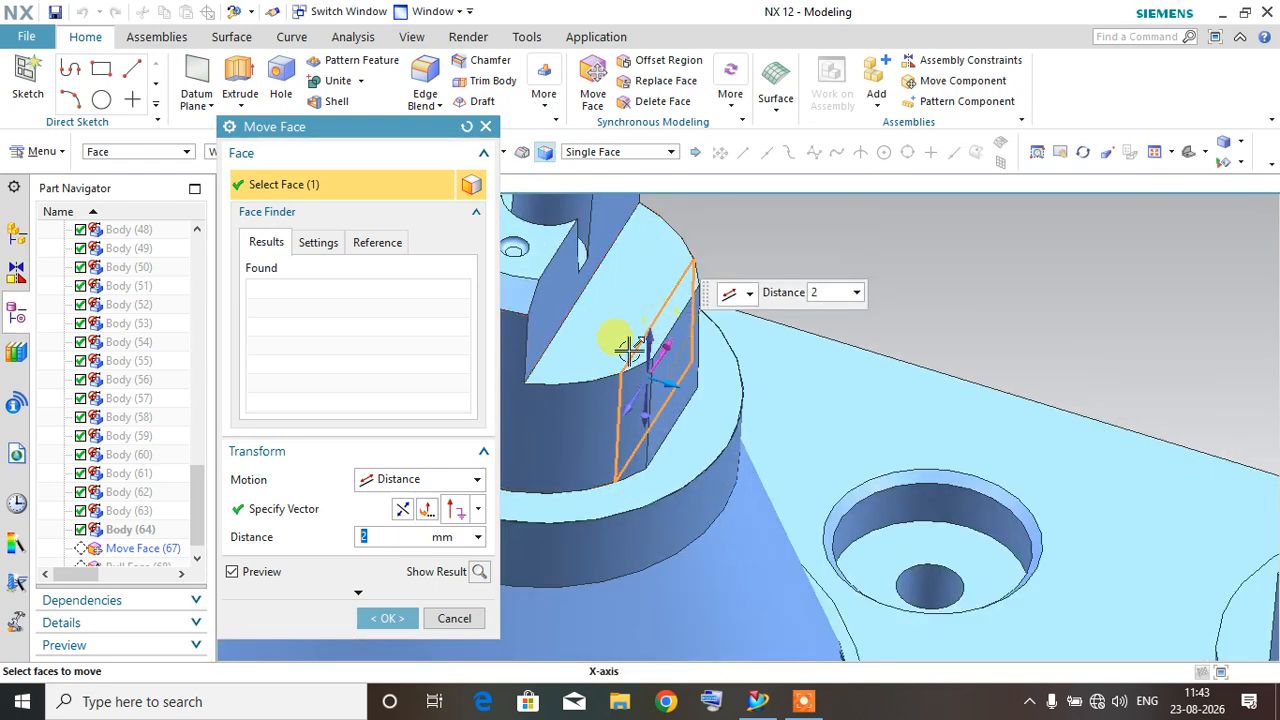
left_click_drag(675, 382, 625, 405)
left_click(452, 618)
Step: Open the second core's Pull Face feature for editing and stretch the pull distance of the side face to 18 mm
middle_click_drag(486, 357, 703, 420)
left_click(139, 547)
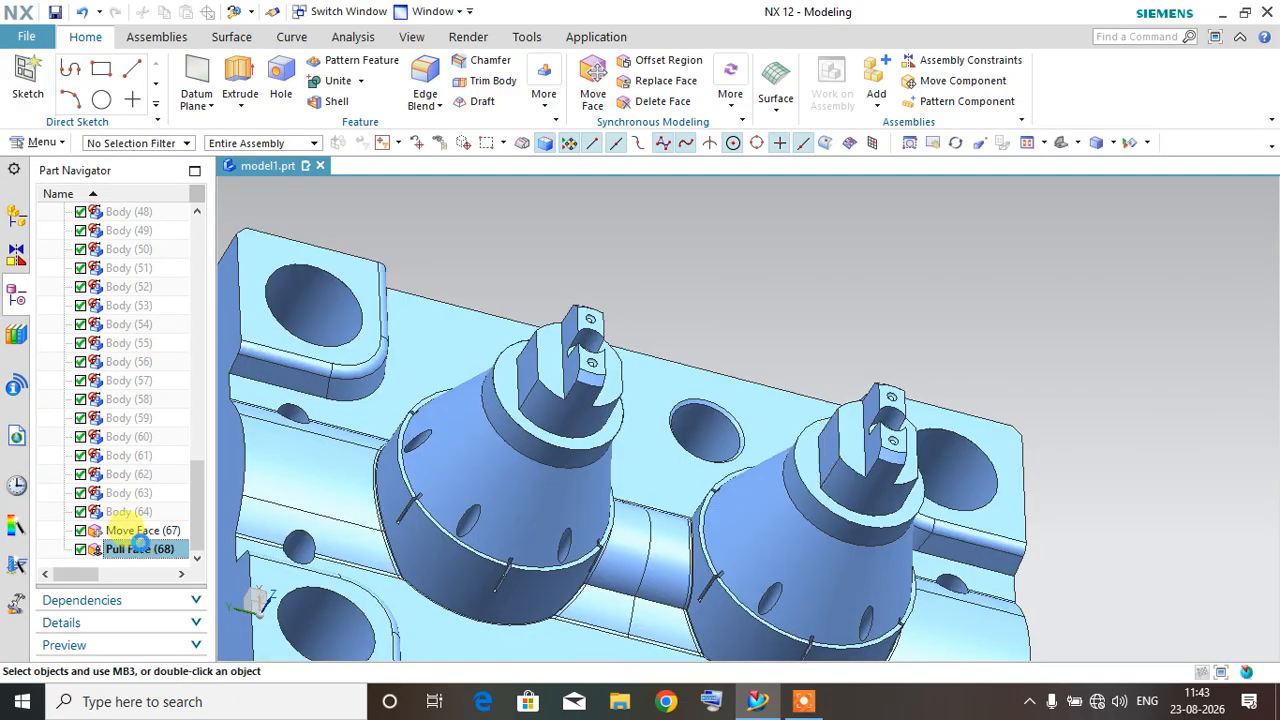
scroll(826, 422, "up", 3)
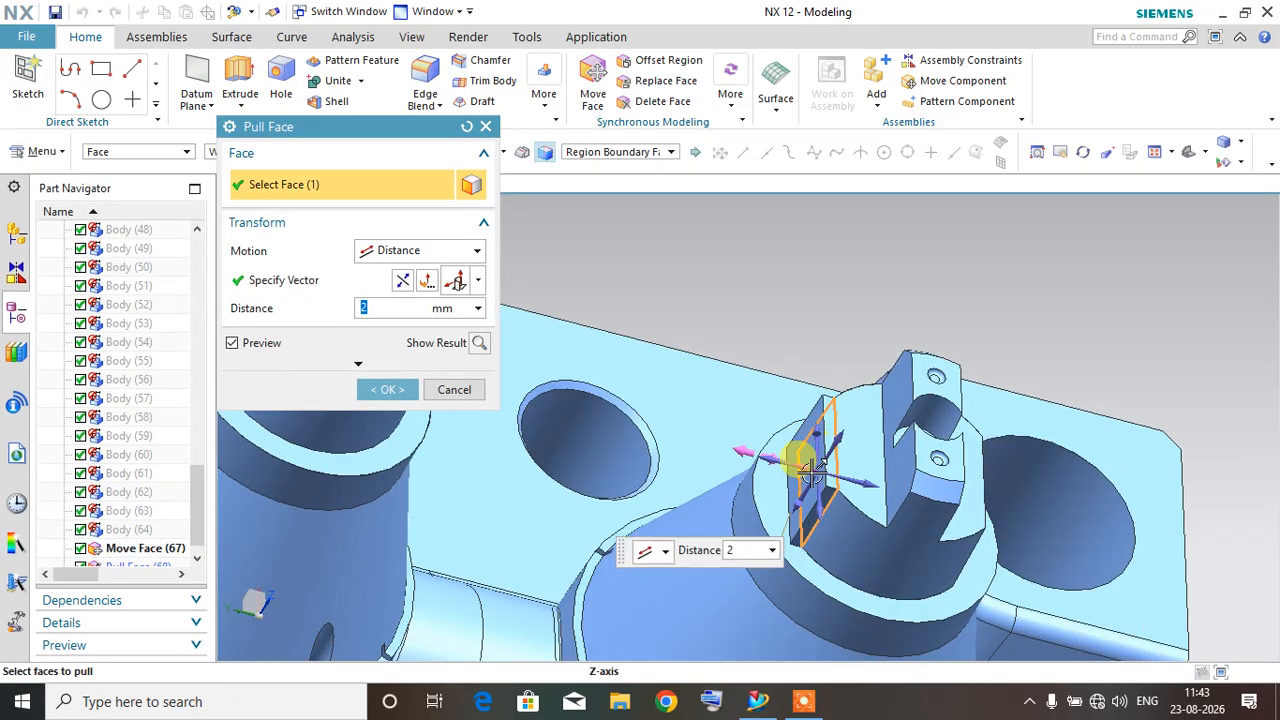
left_click_drag(807, 470, 838, 456)
Step: Replace the pulled side face with the adjoining step face, try the top face with the small hole instead, and deselect it
left_click(820, 457, "shift")
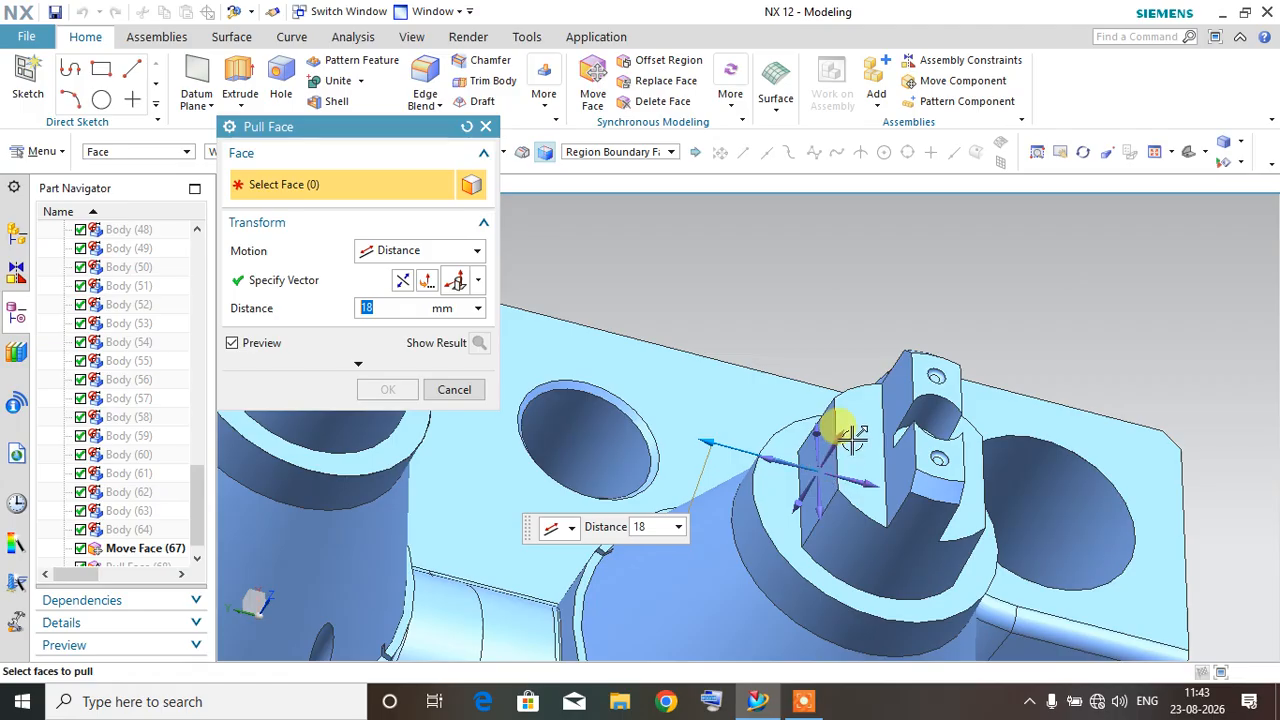
left_click(838, 445)
left_click(840, 462)
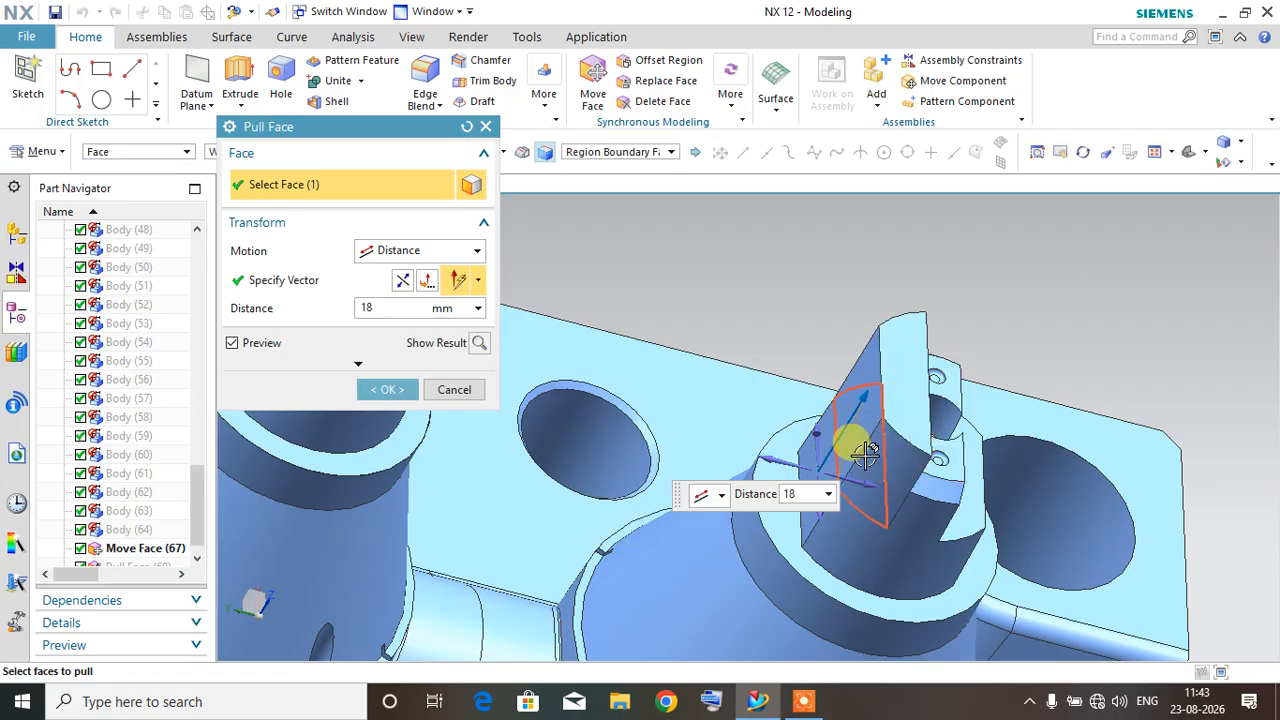
left_click(866, 455, "shift")
scroll(918, 380, "up", 4)
left_click(924, 374)
scroll(885, 415, "down", 1)
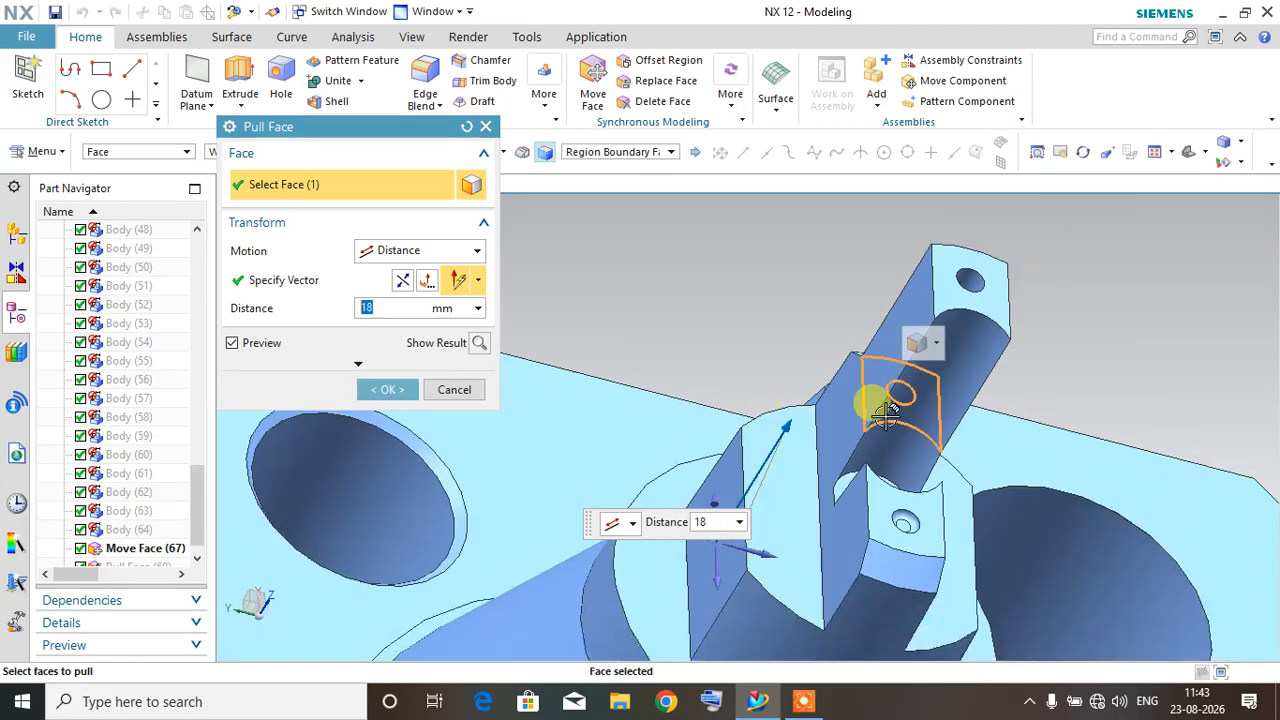
left_click(885, 410, "shift")
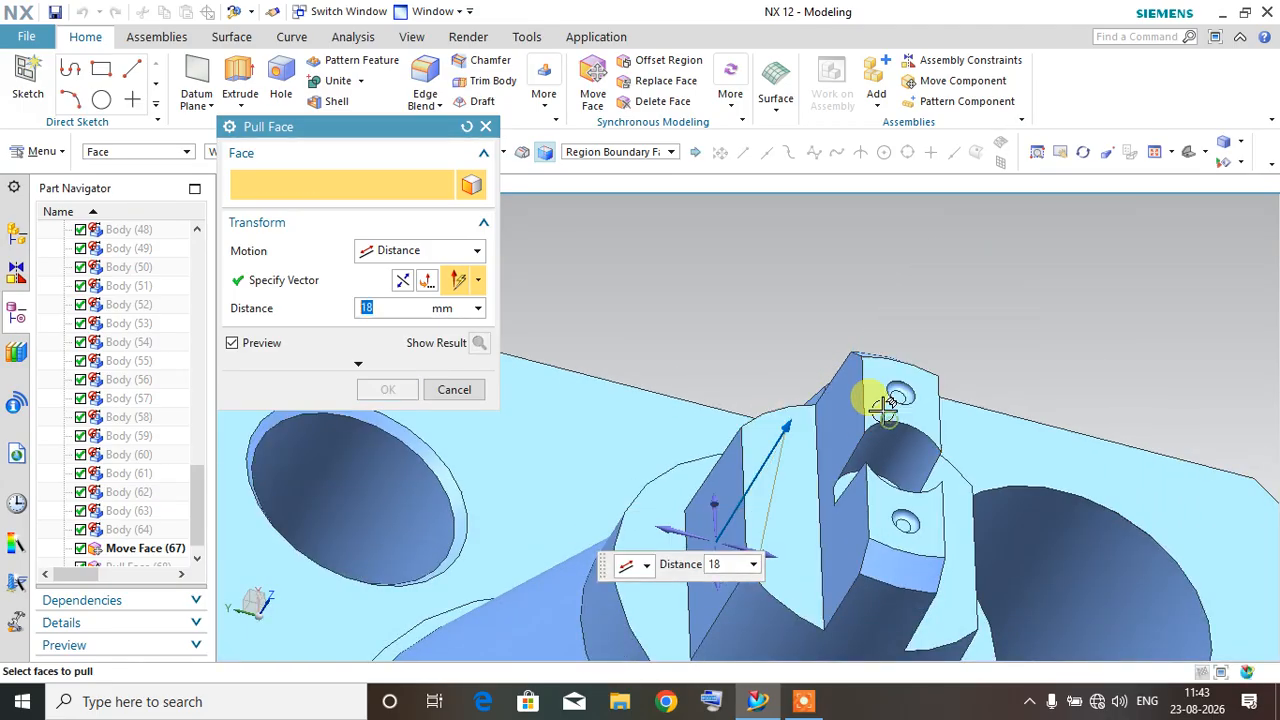
Step: Try the 18 mm pull on the bevelled face of the second core's tip and cancel the edit
middle_click_drag(907, 370, 823, 563)
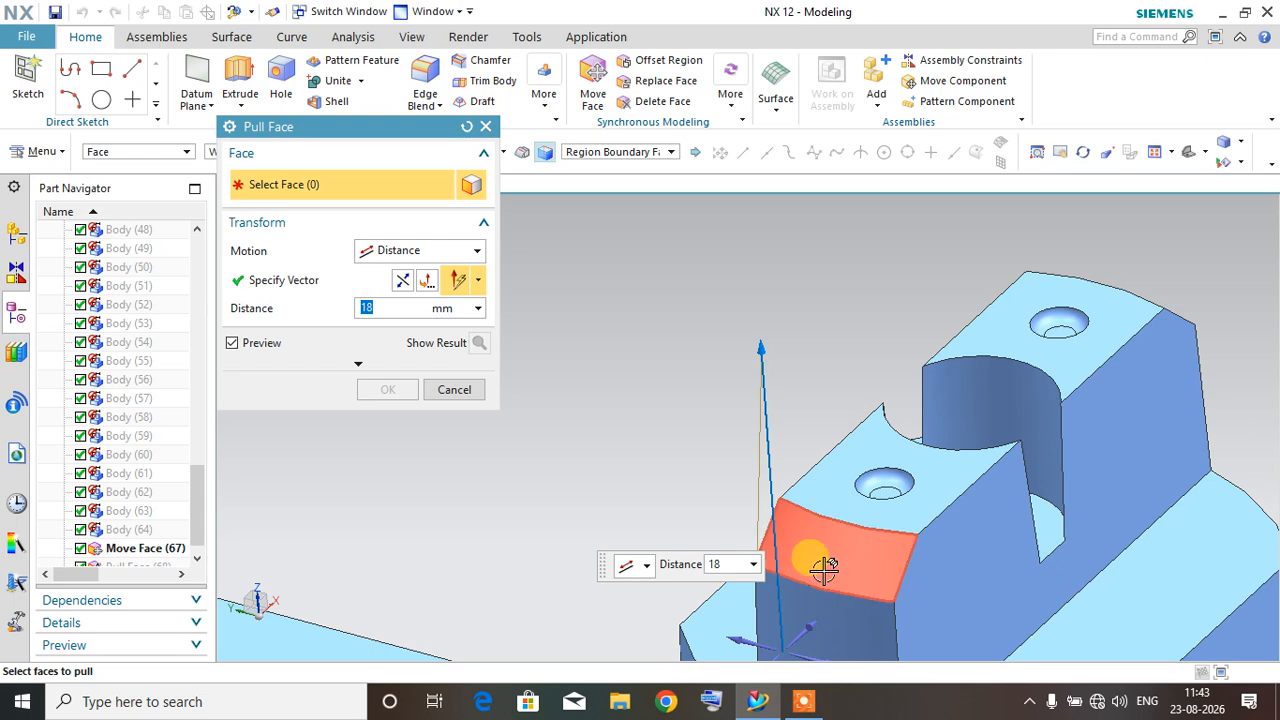
left_click(823, 563)
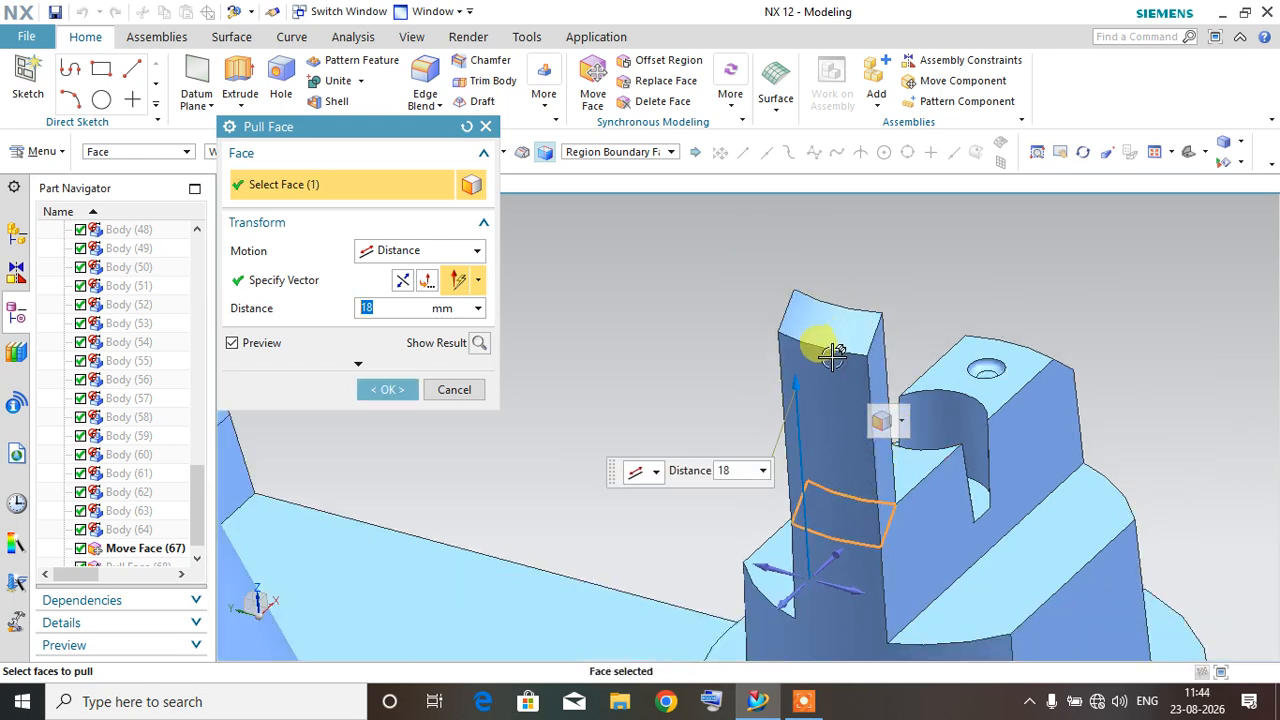
left_click(450, 390)
Step: Move the bevelled face of the second core's tip 7 mm upward along Z with Move Face
left_click(593, 85)
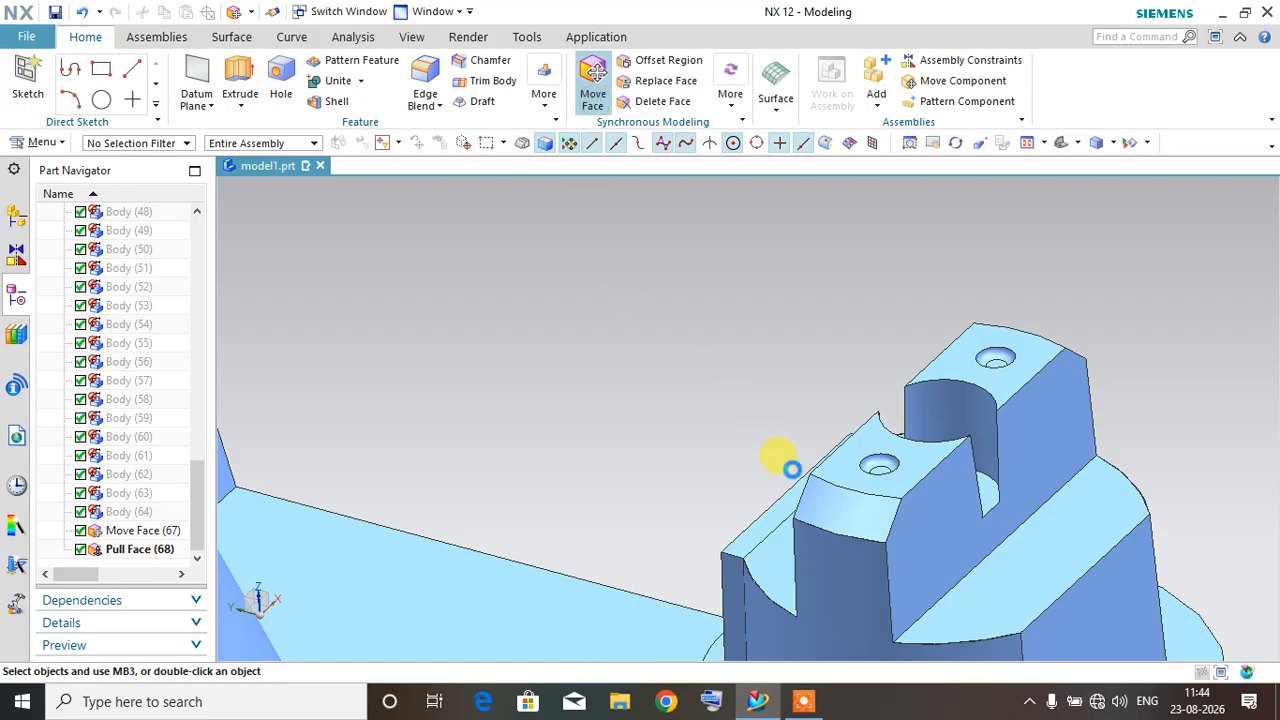
left_click(812, 492)
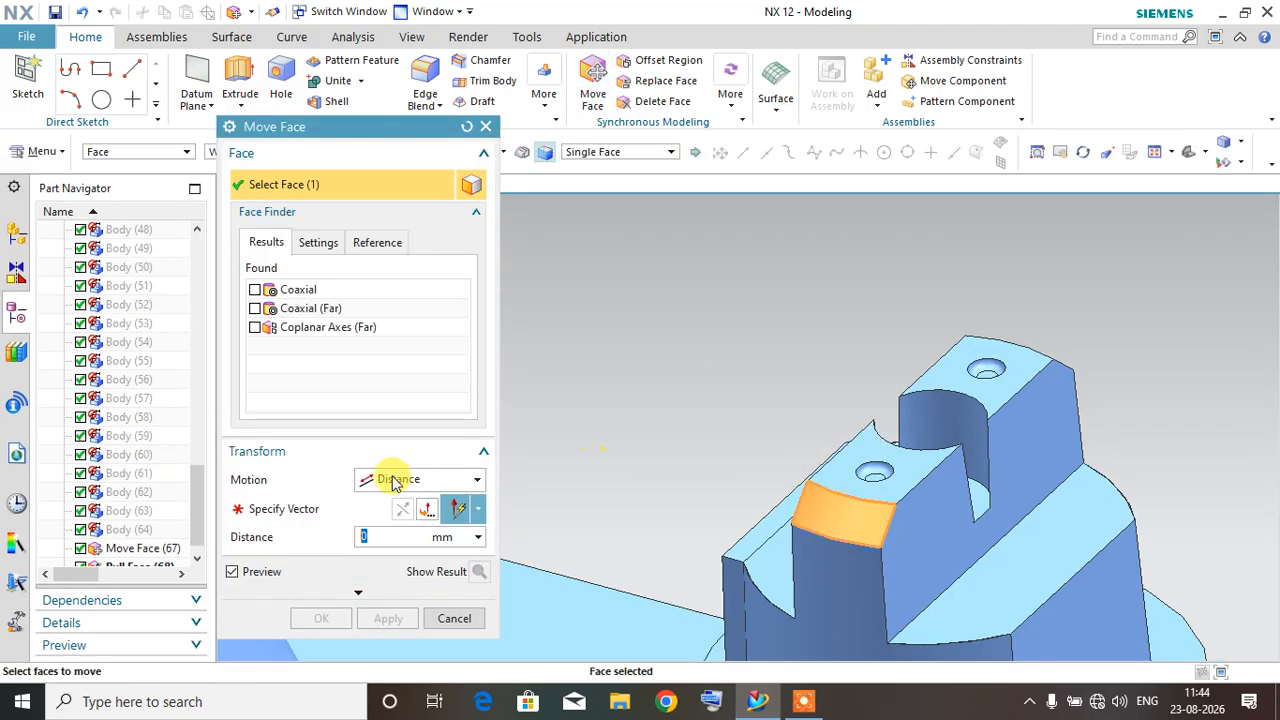
left_click(745, 380)
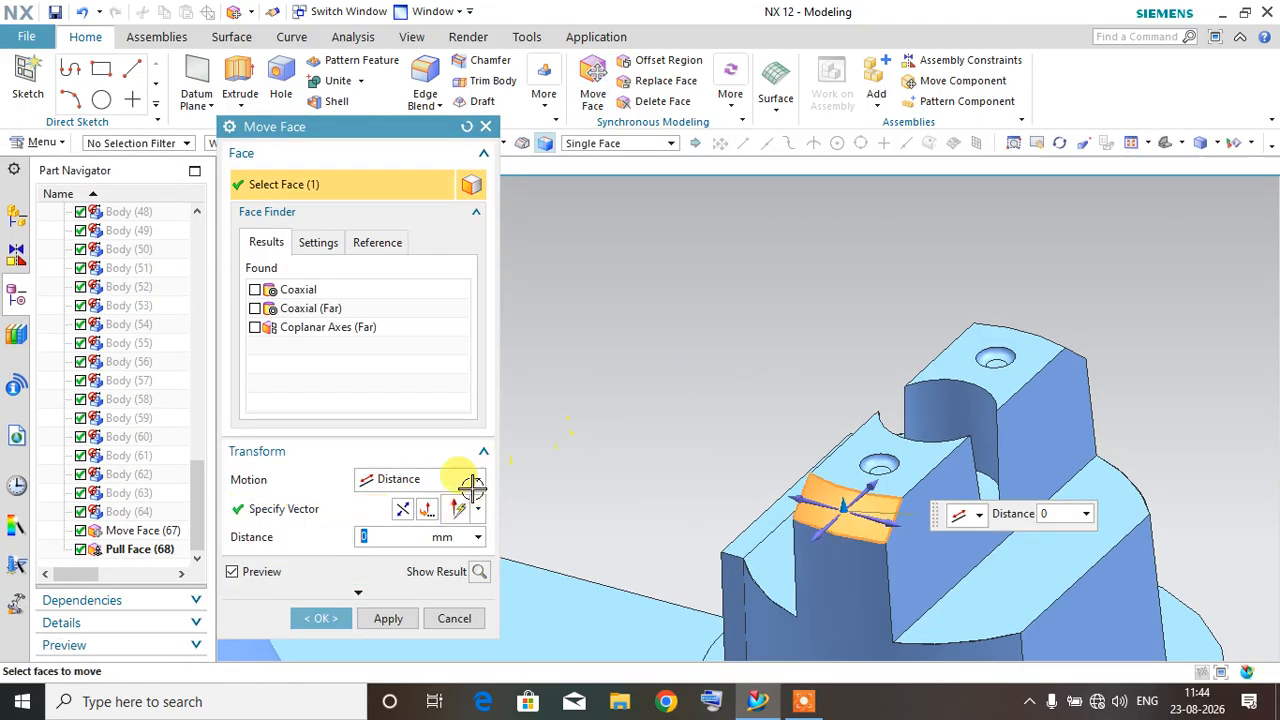
left_click_drag(826, 478, 819, 422)
scroll(878, 540, "up", 3)
scroll(826, 423, "down", 3)
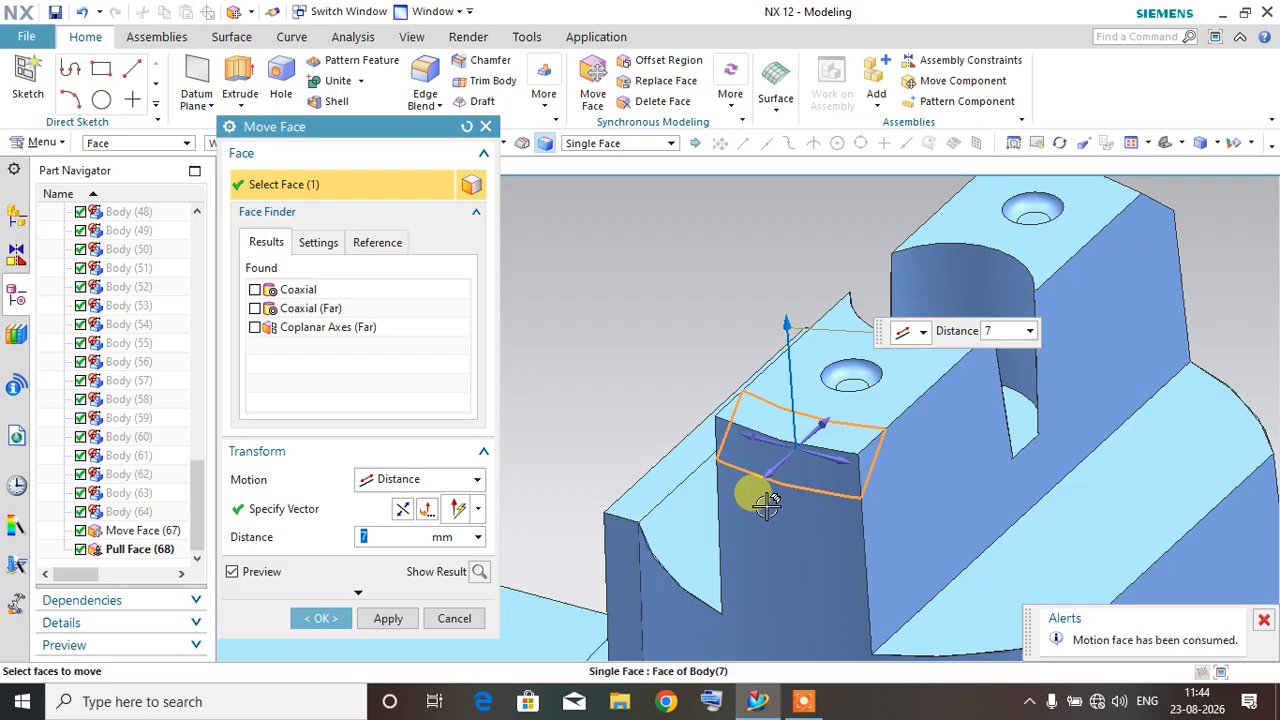
scroll(751, 491, "down", 2)
left_click(335, 615)
Step: Try pulling the bevelled end face beside the small hole on the nearer core's tip 12 mm along Z with Pull Face
middle_click_drag(606, 420, 686, 400)
scroll(751, 408, "down", 3)
scroll(520, 340, "up", 3)
left_click(728, 100)
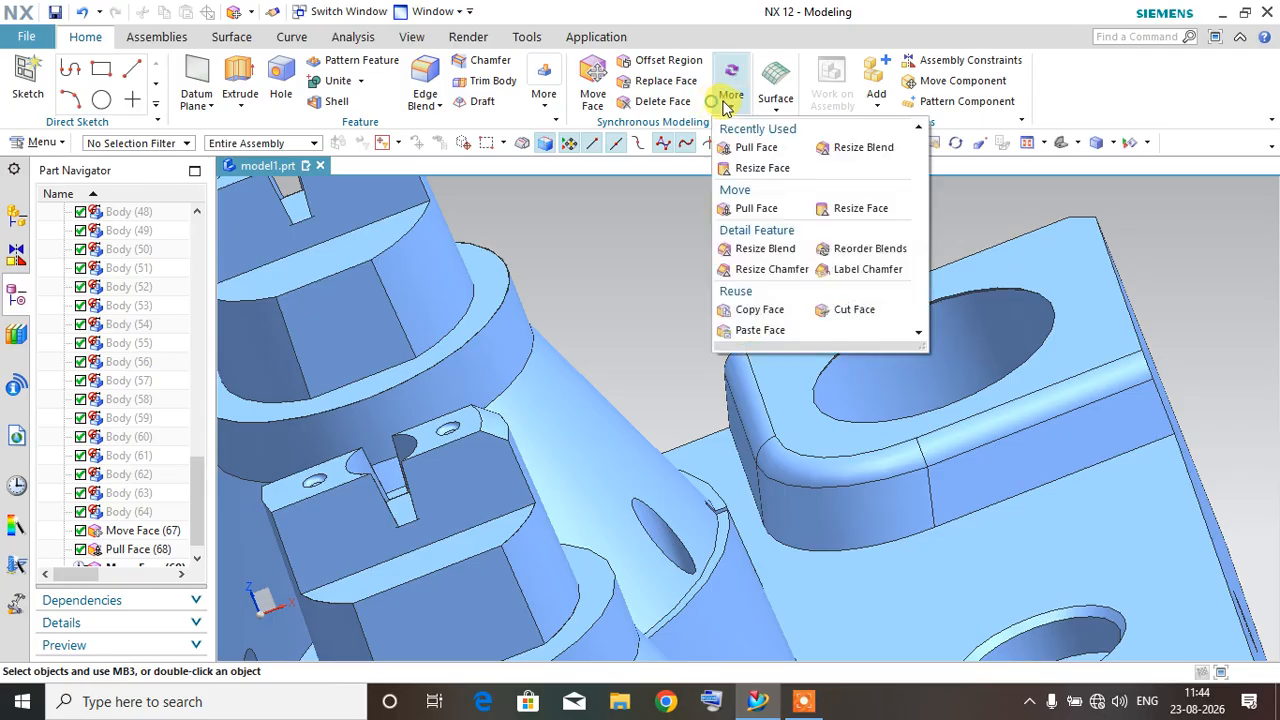
left_click(758, 208)
scroll(909, 382, "down", 4)
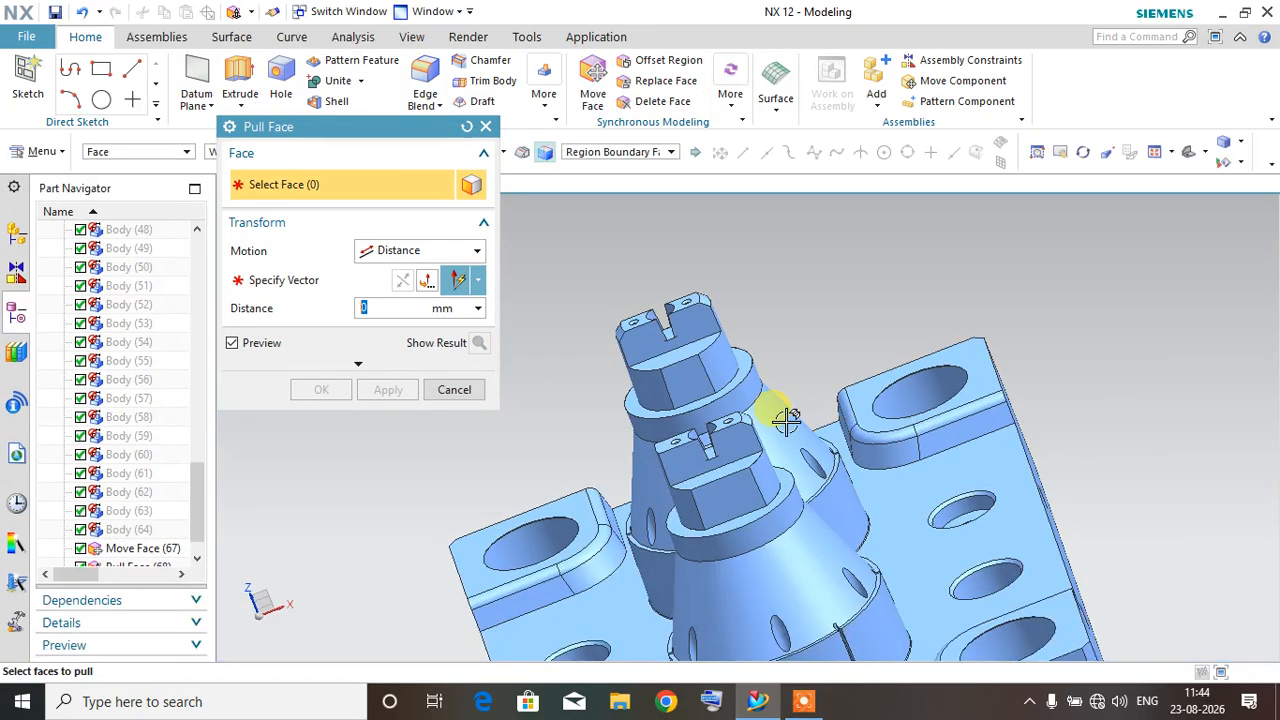
scroll(755, 426, "up", 6)
left_click(750, 420)
left_click(351, 283)
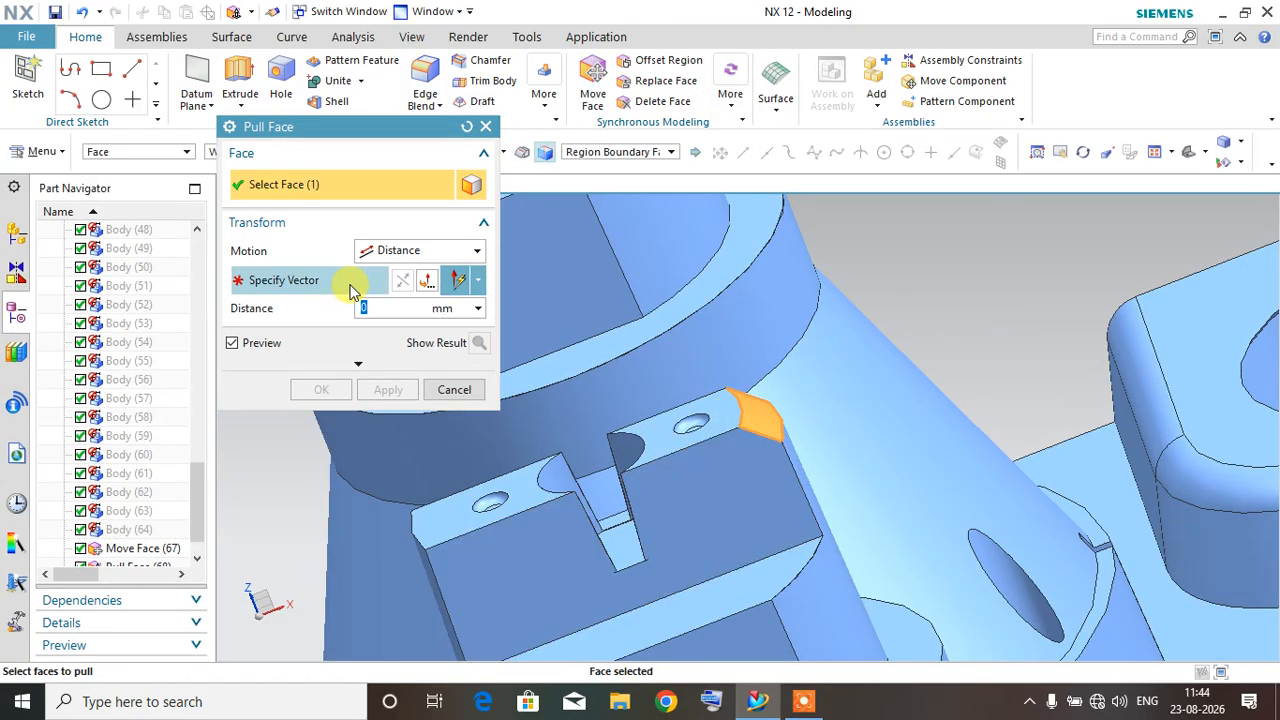
left_click(737, 380)
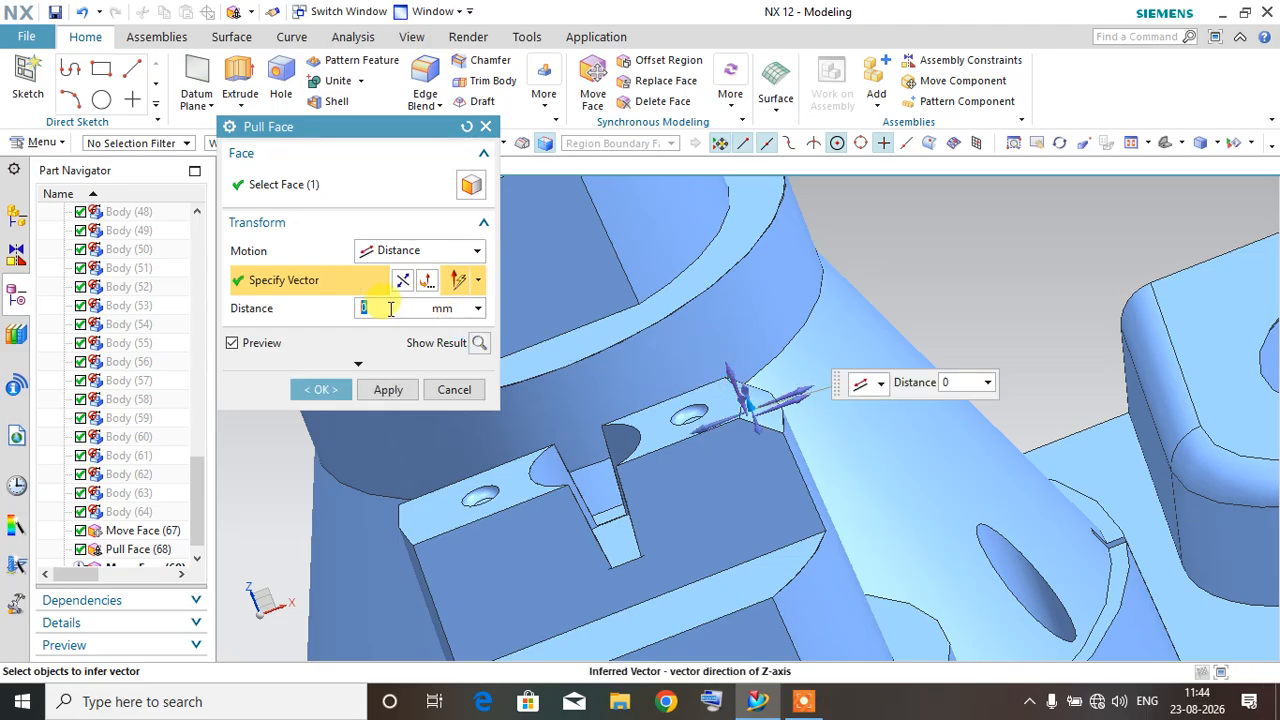
left_click_drag(745, 395, 697, 240)
middle_click_drag(686, 391, 771, 400)
scroll(814, 294, "up", 3)
scroll(706, 303, "down", 3)
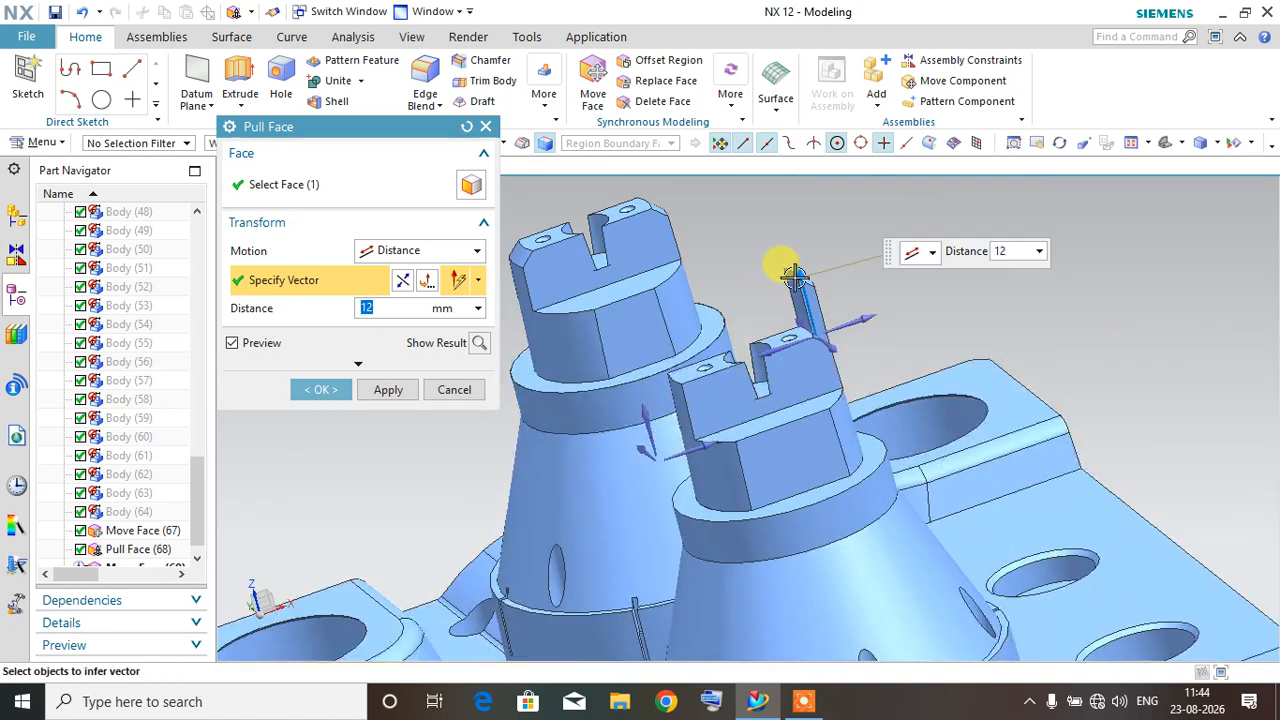
scroll(805, 268, "up", 3)
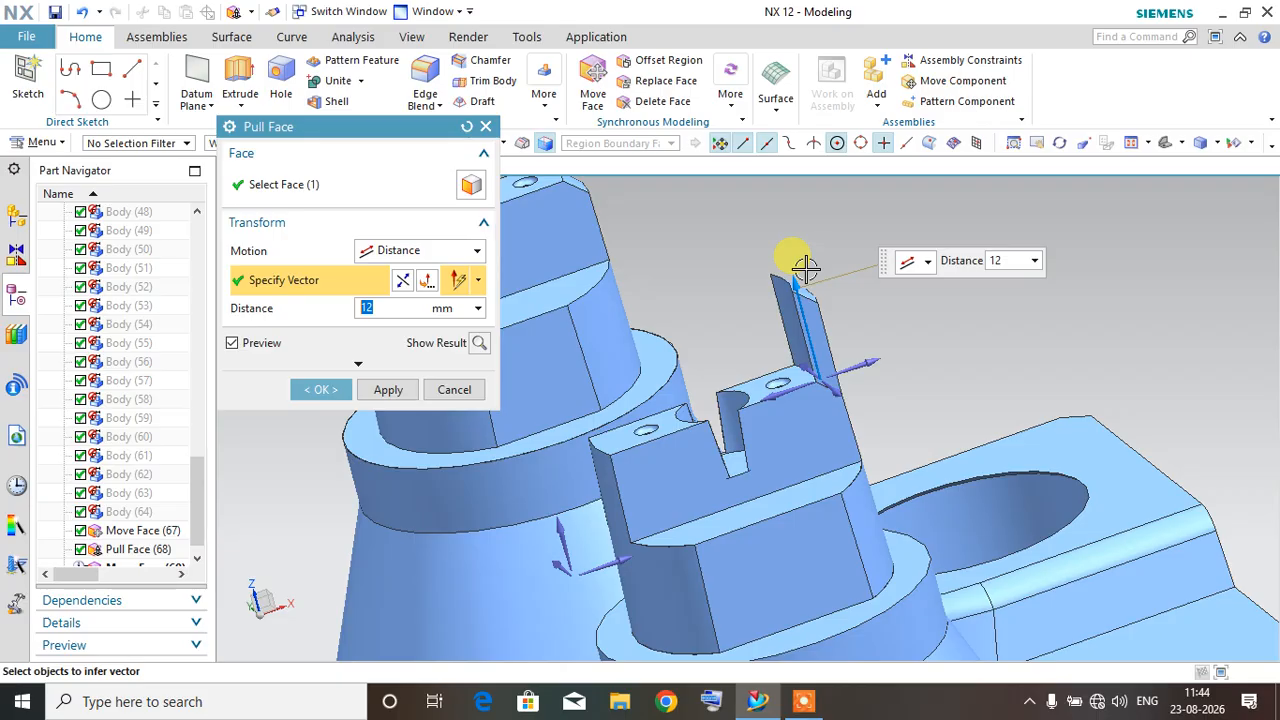
Step: Stretch the pulled bevelled face to 26 mm and review the available motion types, keeping Distance
scroll(805, 268, "down", 4)
left_click_drag(771, 343, 731, 386)
middle_click_drag(731, 386, 766, 429)
left_click(388, 254)
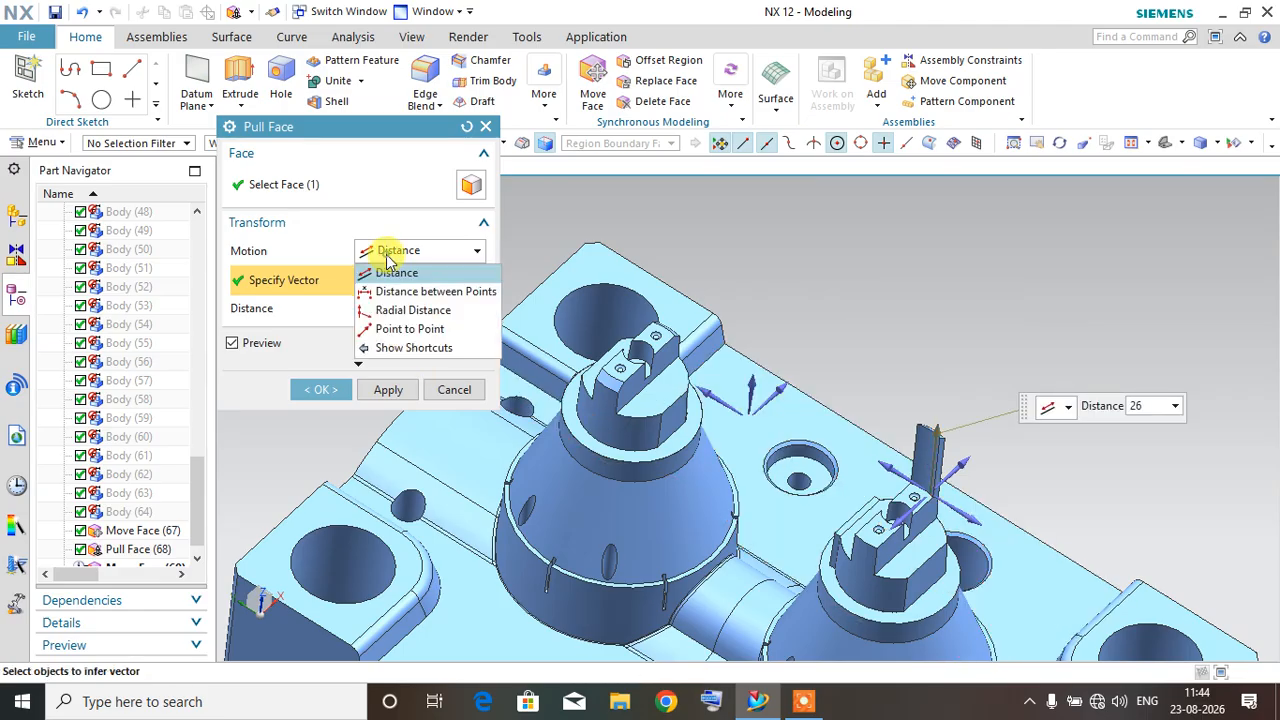
left_click(288, 342)
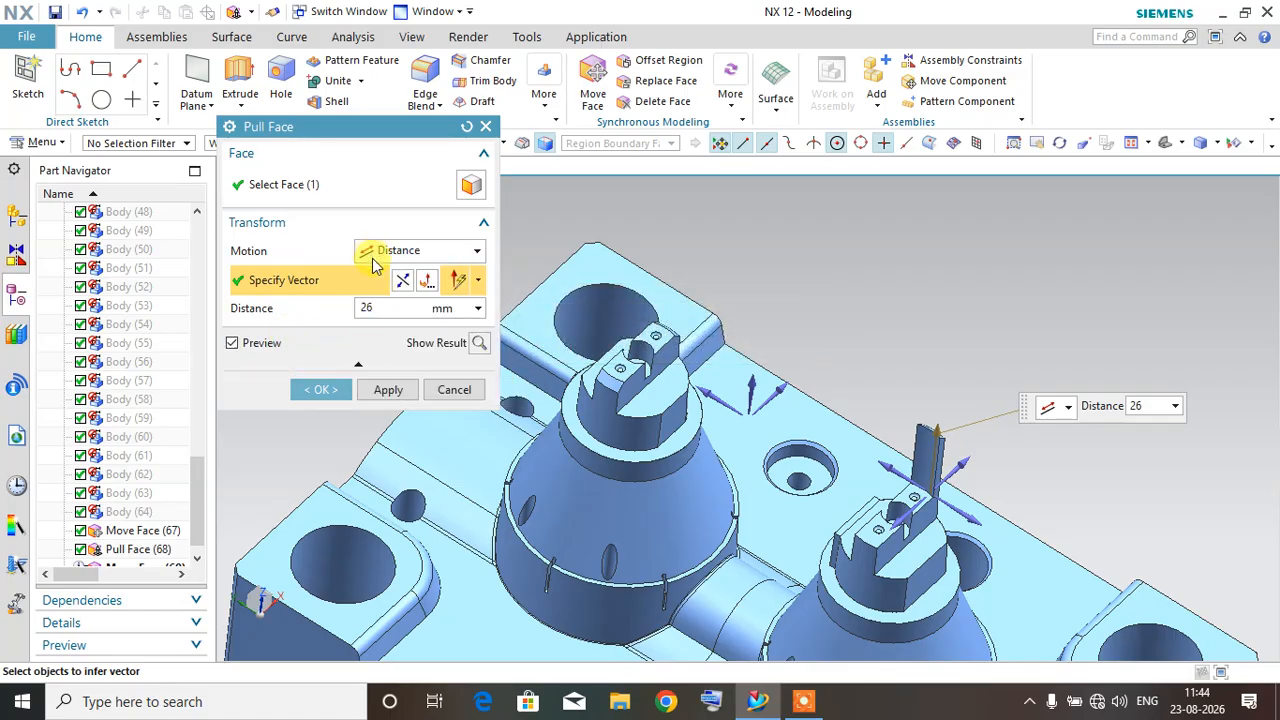
Step: Try adding the thin rim face at the other core's conical base to the 26 mm pull, deselect it, and cancel the command
left_click_drag(299, 127, 305, 168)
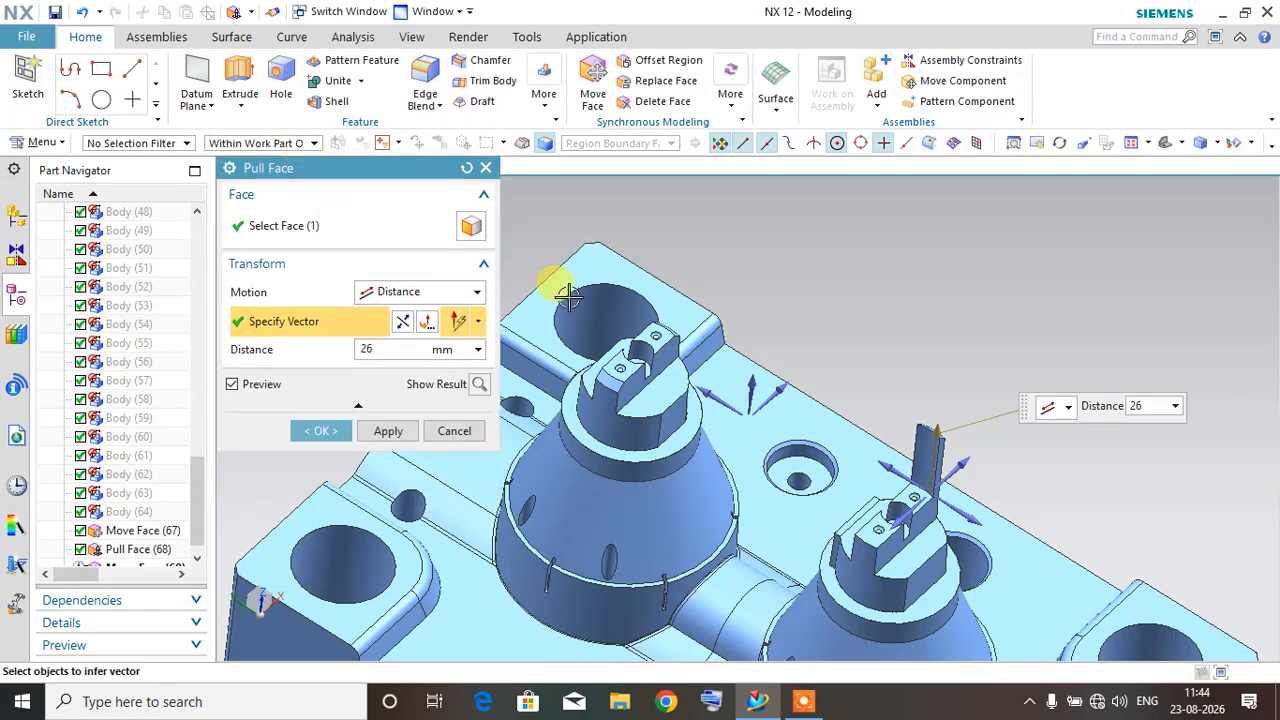
key("Home")
left_click(302, 232)
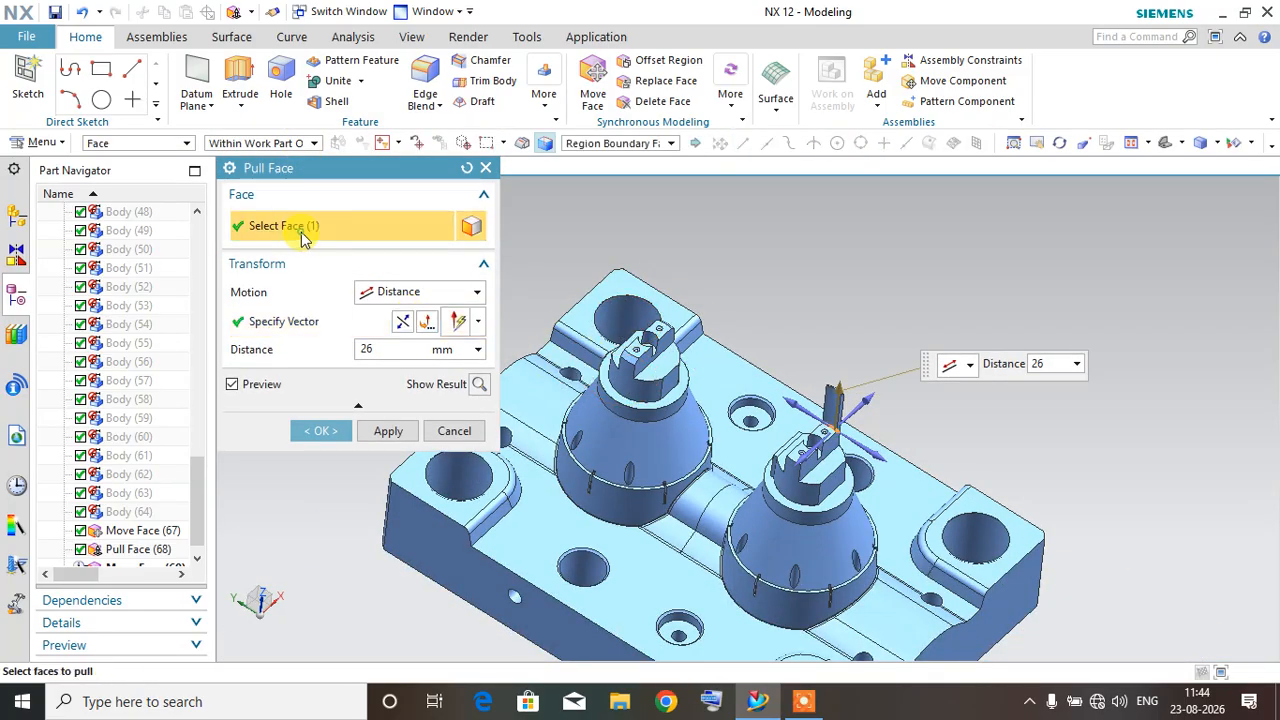
scroll(729, 329, "up", 5)
scroll(737, 400, "down", 5)
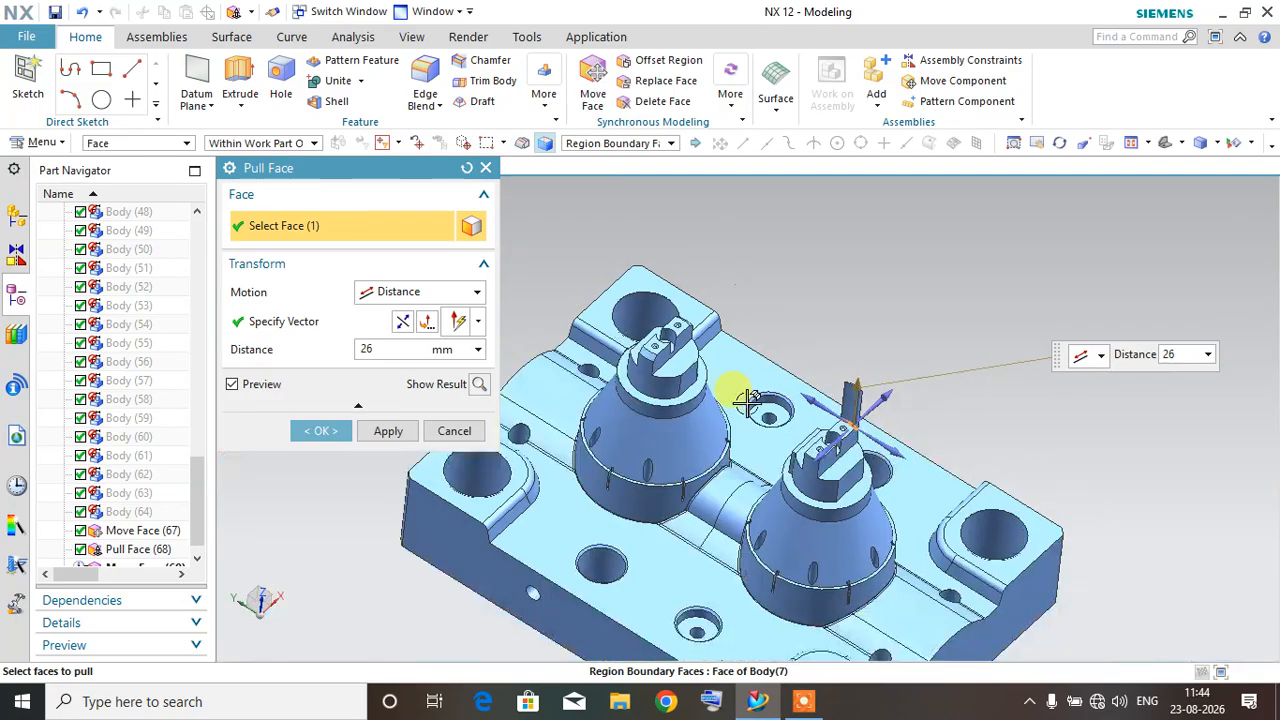
scroll(571, 423, "up", 4)
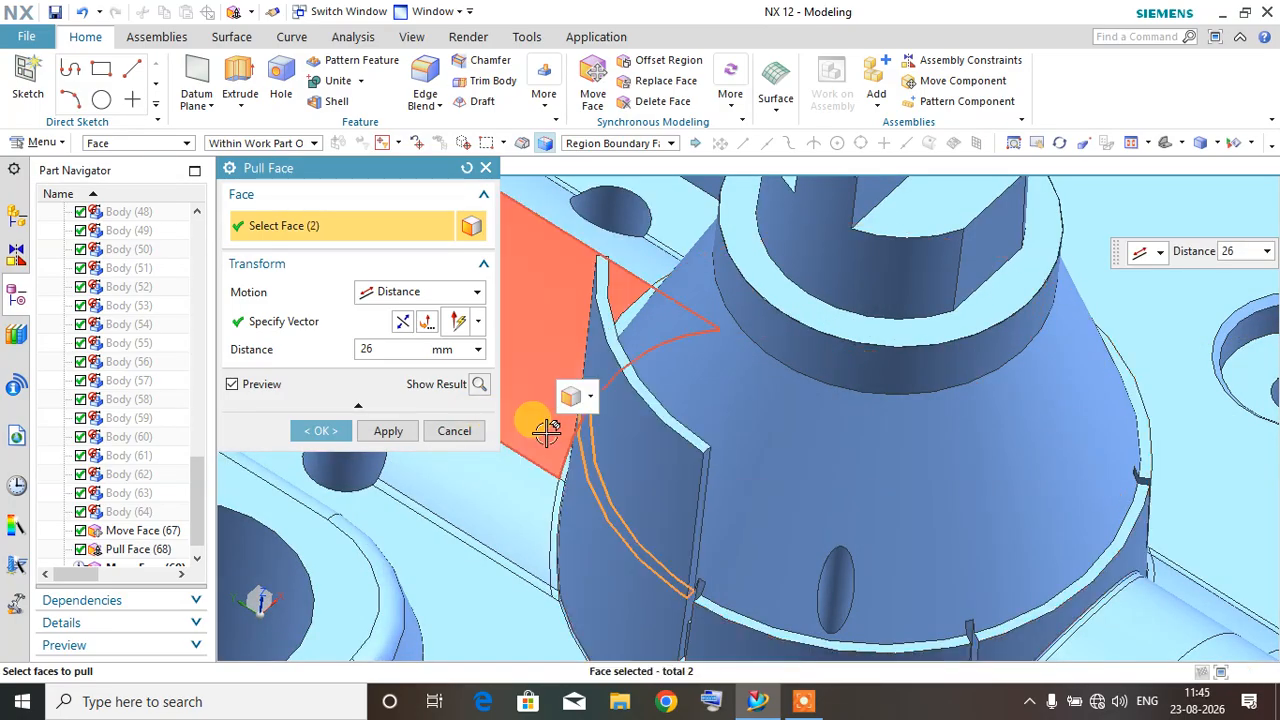
scroll(680, 480, "down", 4)
scroll(700, 550, "up", 4)
scroll(700, 540, "up", 1)
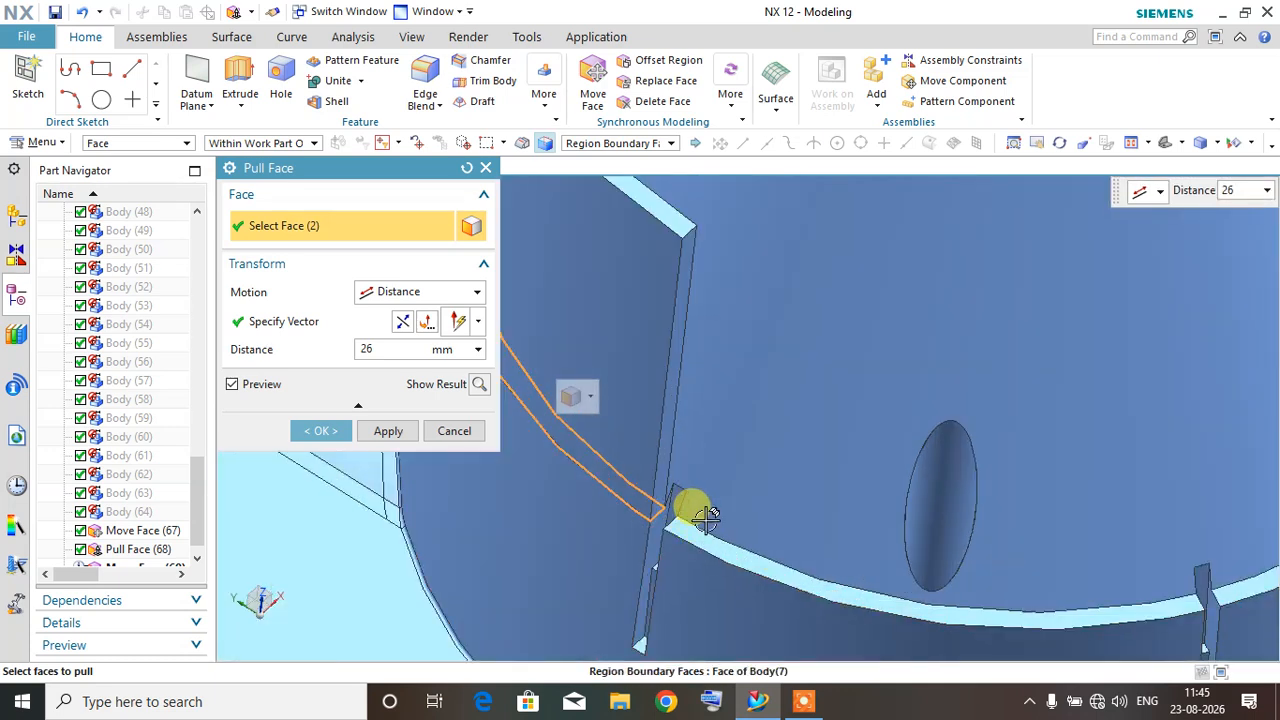
scroll(690, 512, "down", 5)
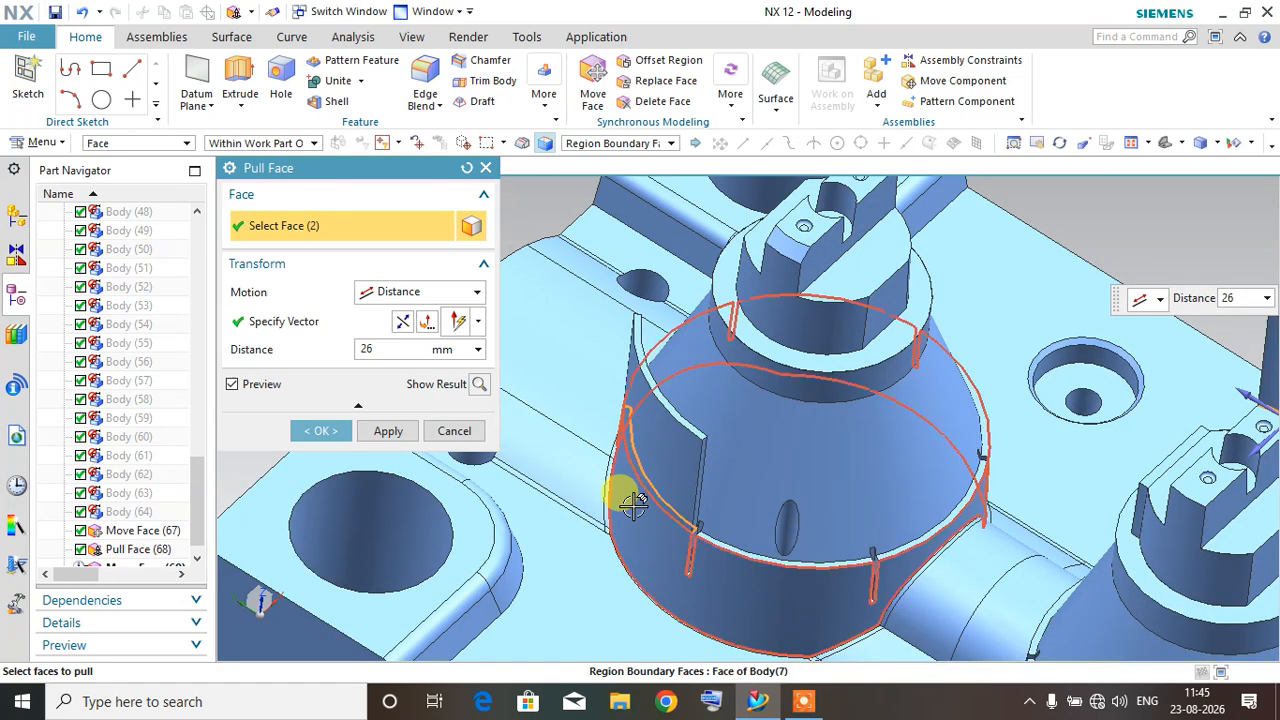
left_click(639, 468, "shift")
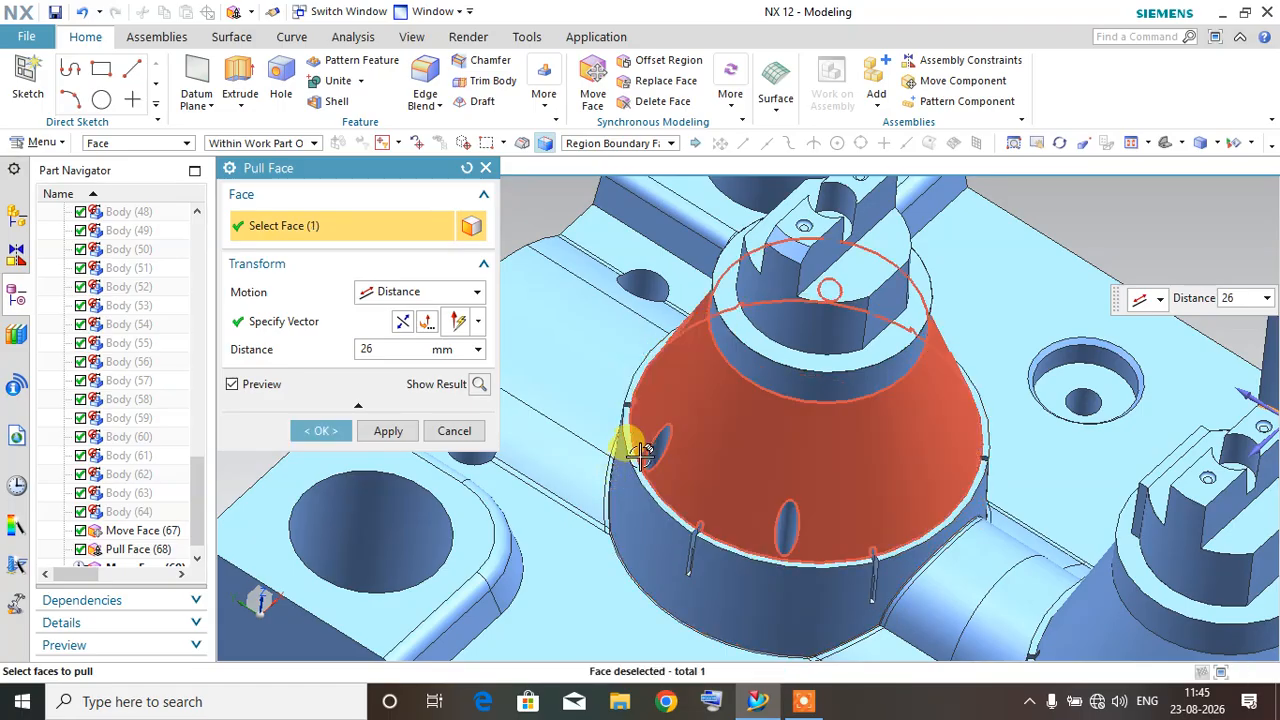
scroll(610, 440, "down", 5)
left_click(454, 431)
Step: Hide the entire mould plate body with both cores
scroll(710, 385, "up", 4)
middle_click_drag(774, 357, 703, 410)
scroll(703, 410, "down", 5)
middle_click_drag(663, 373, 663, 425)
left_click(678, 416)
right_click(678, 416)
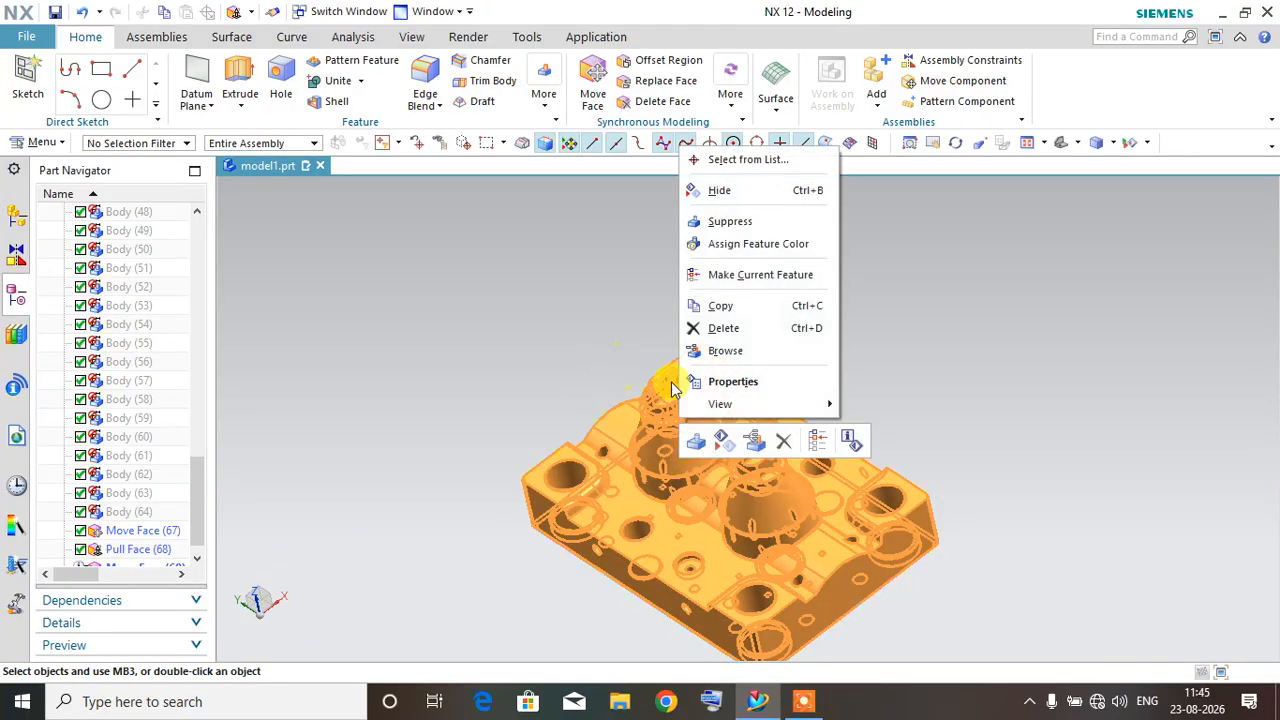
left_click(718, 191)
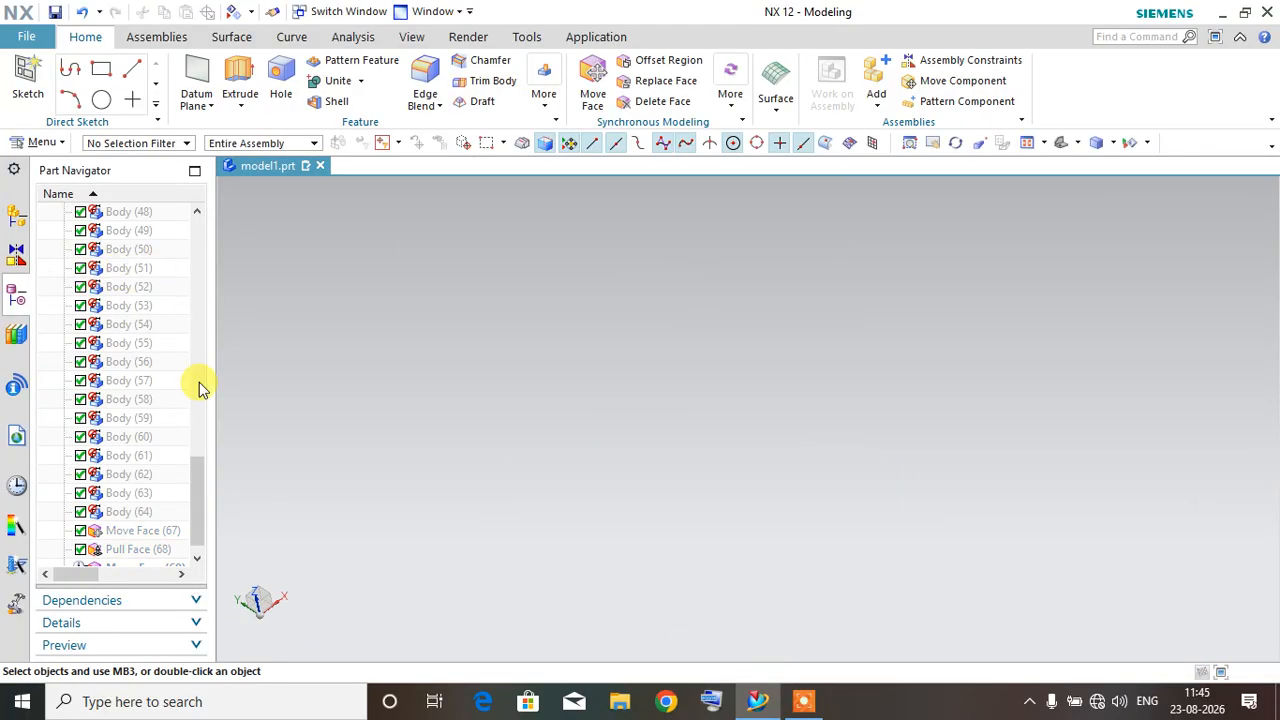
Step: Show the hidden datum coordinate system from the start of the model history
left_click_drag(204, 492, 200, 237)
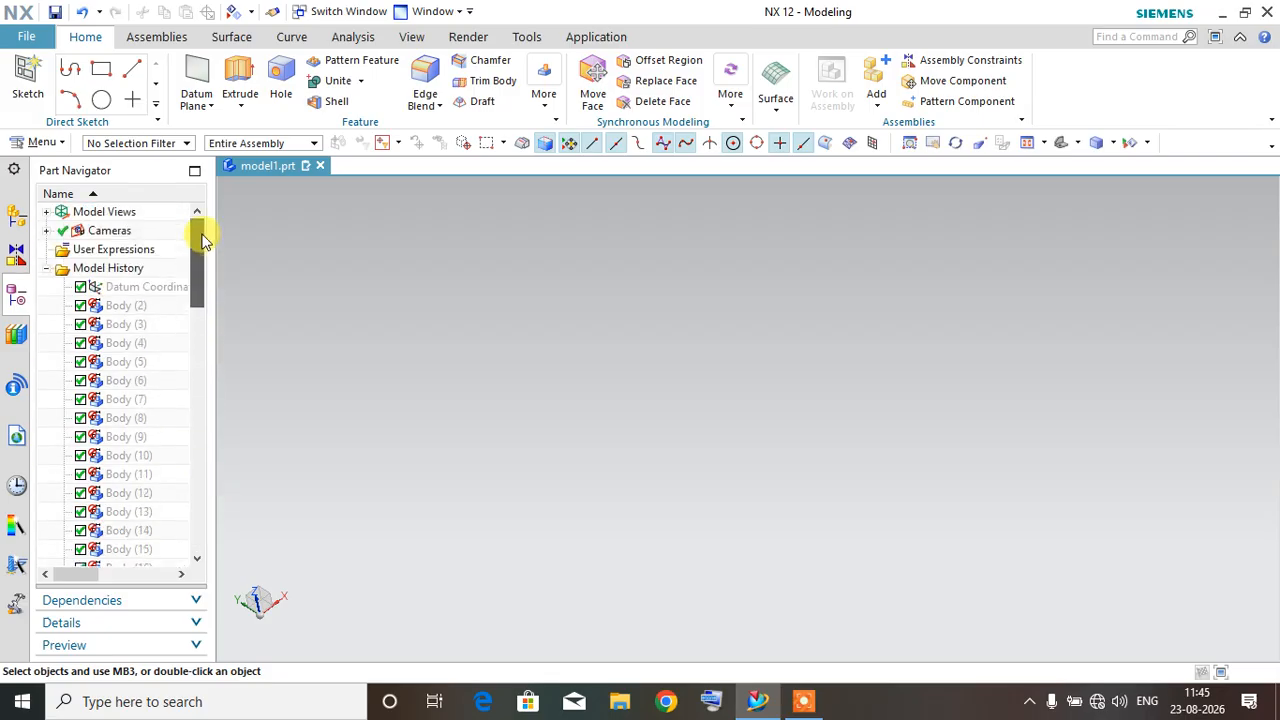
right_click(131, 285)
left_click(175, 199)
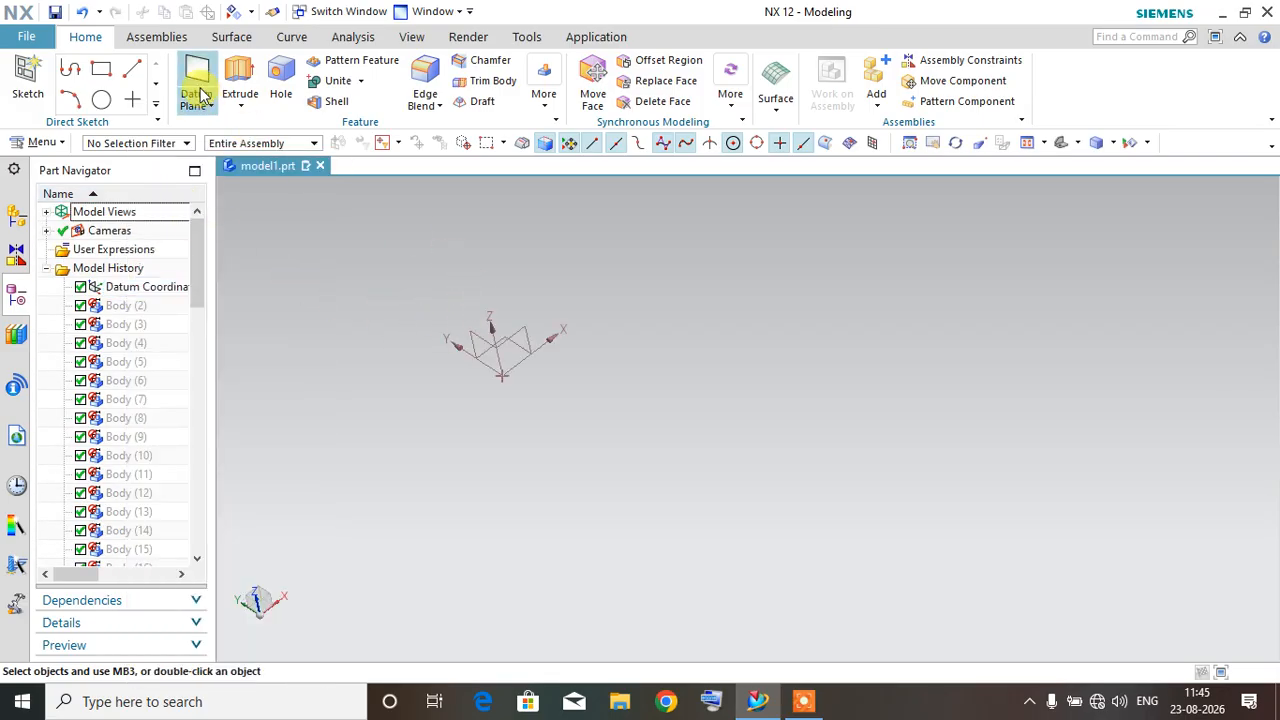
Step: Create a helix of 20 mm diameter and 5 mm pitch with a reduced end limit, and hide the datum coordinate system
left_click(293, 38)
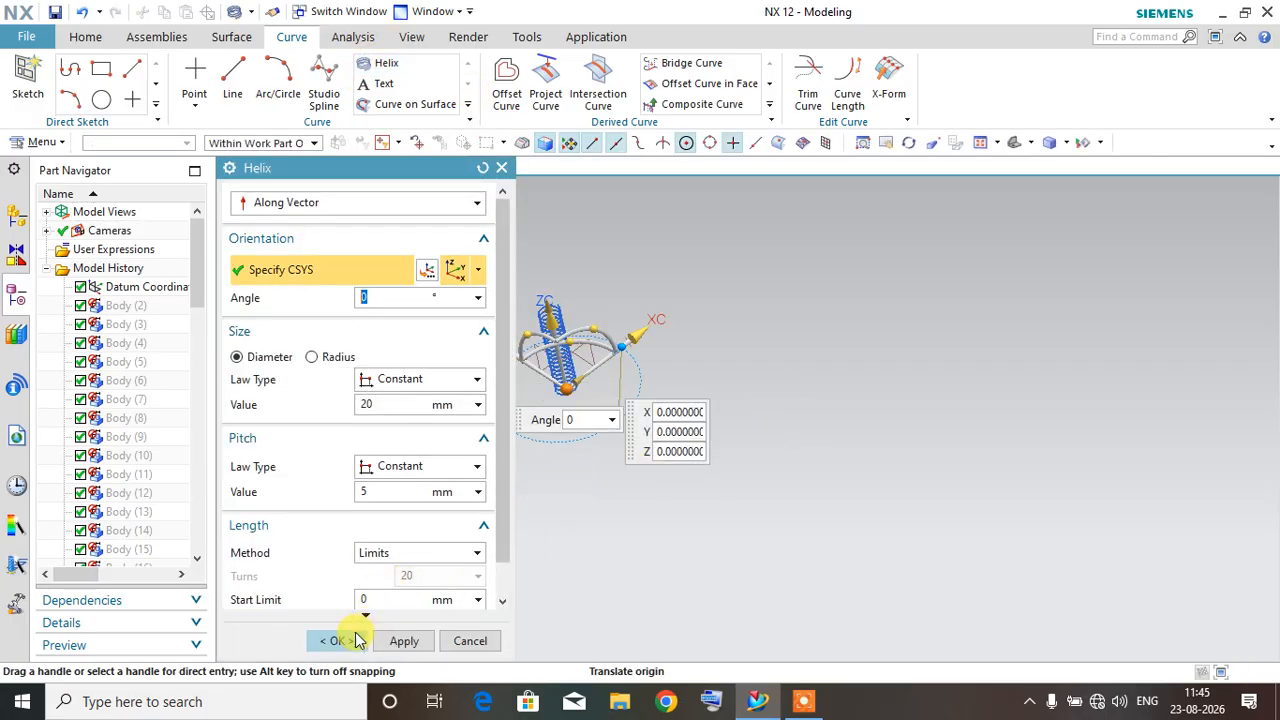
scroll(392, 516, "down", 1)
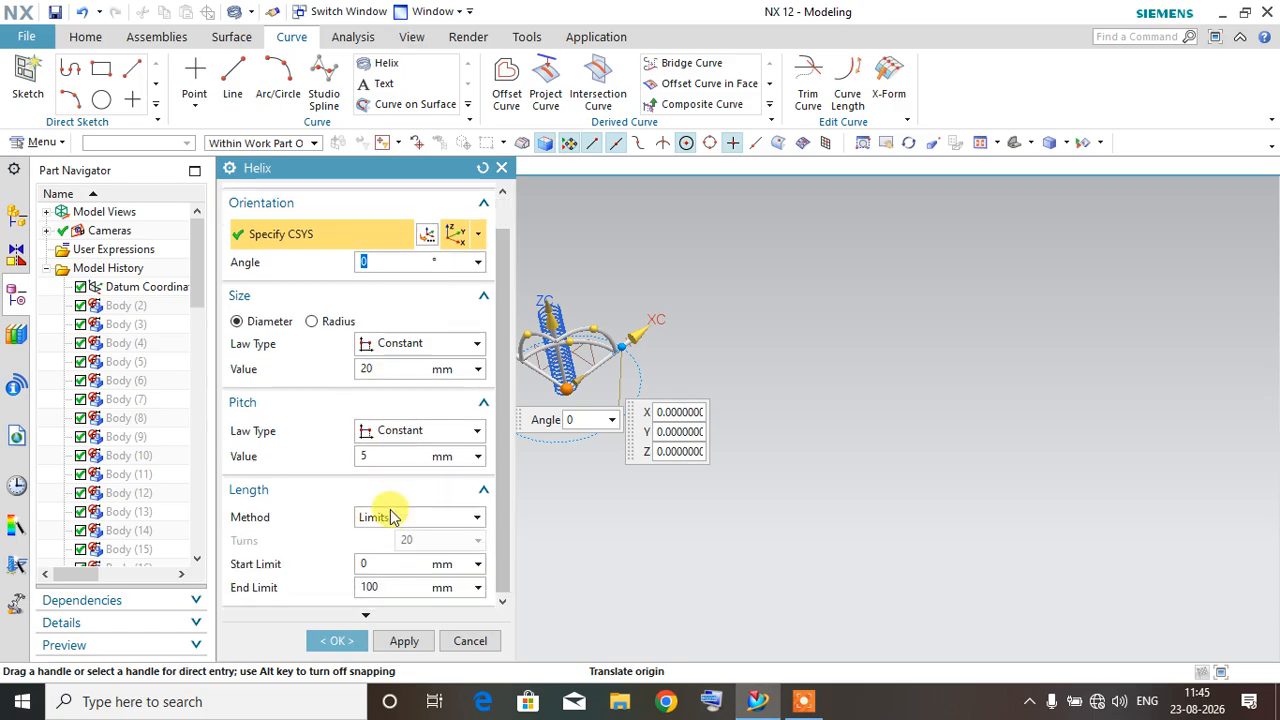
left_click(388, 587)
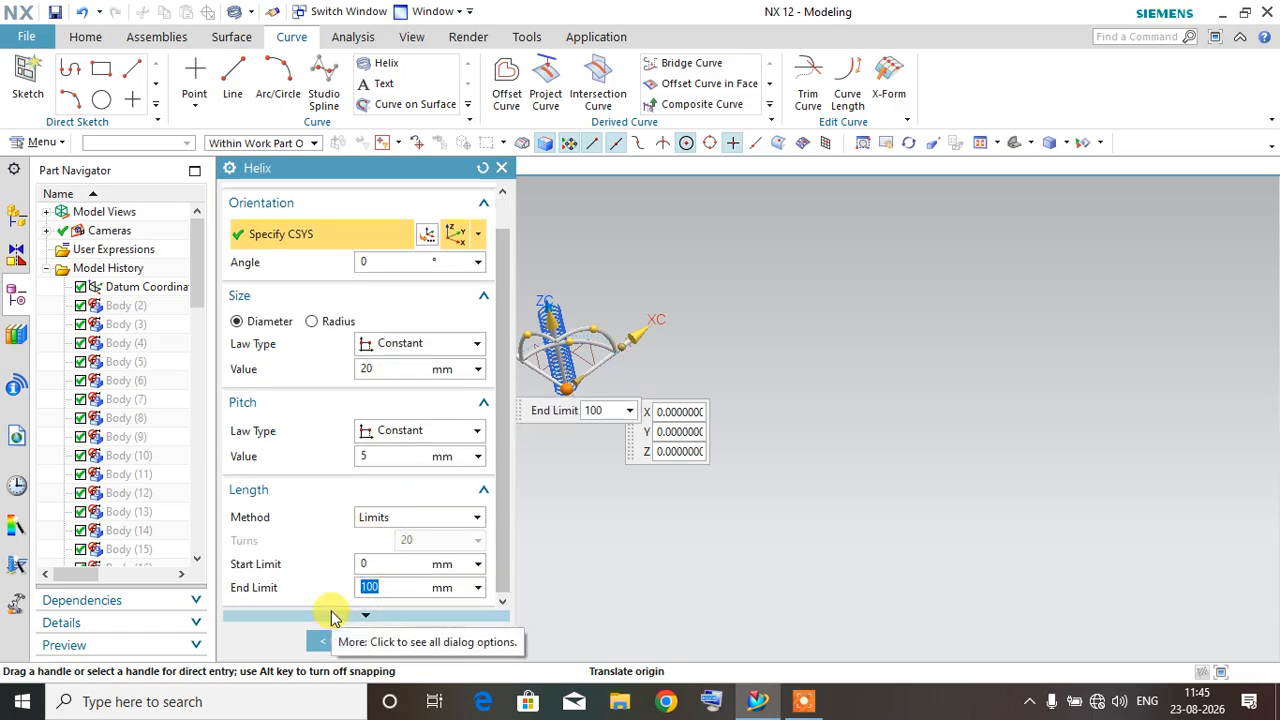
left_click(337, 640)
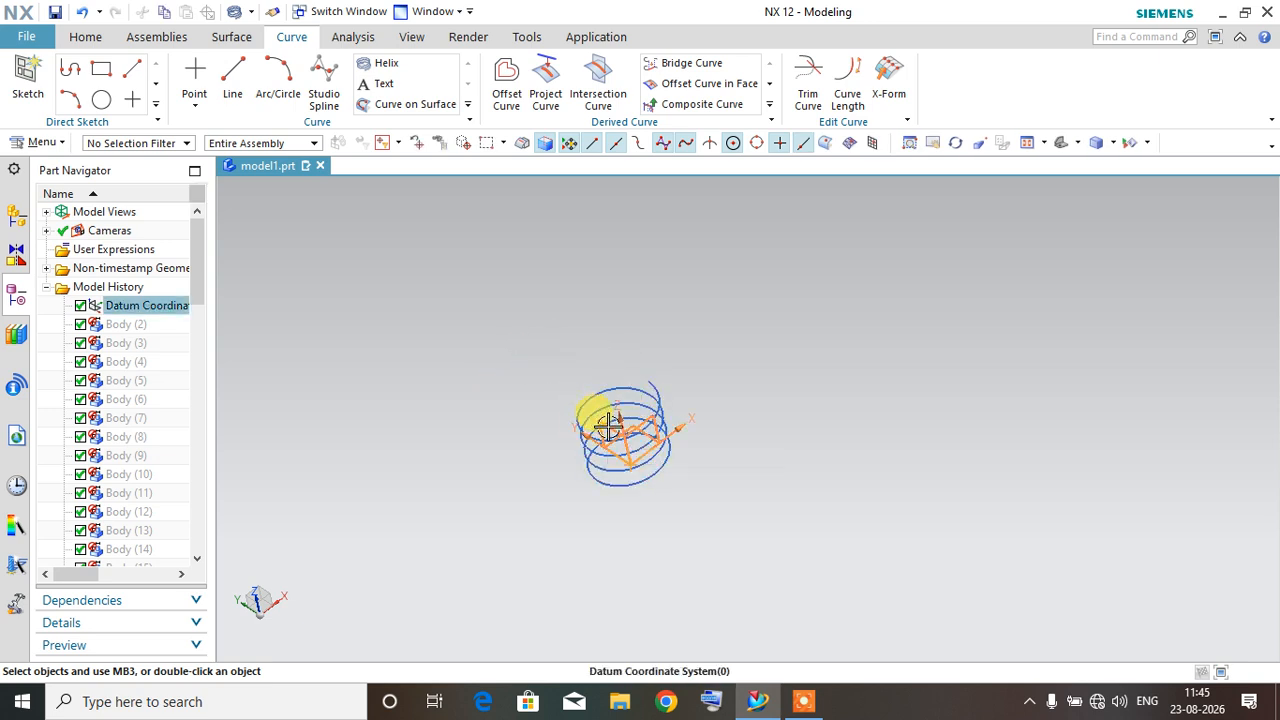
right_click(590, 420)
left_click(660, 58)
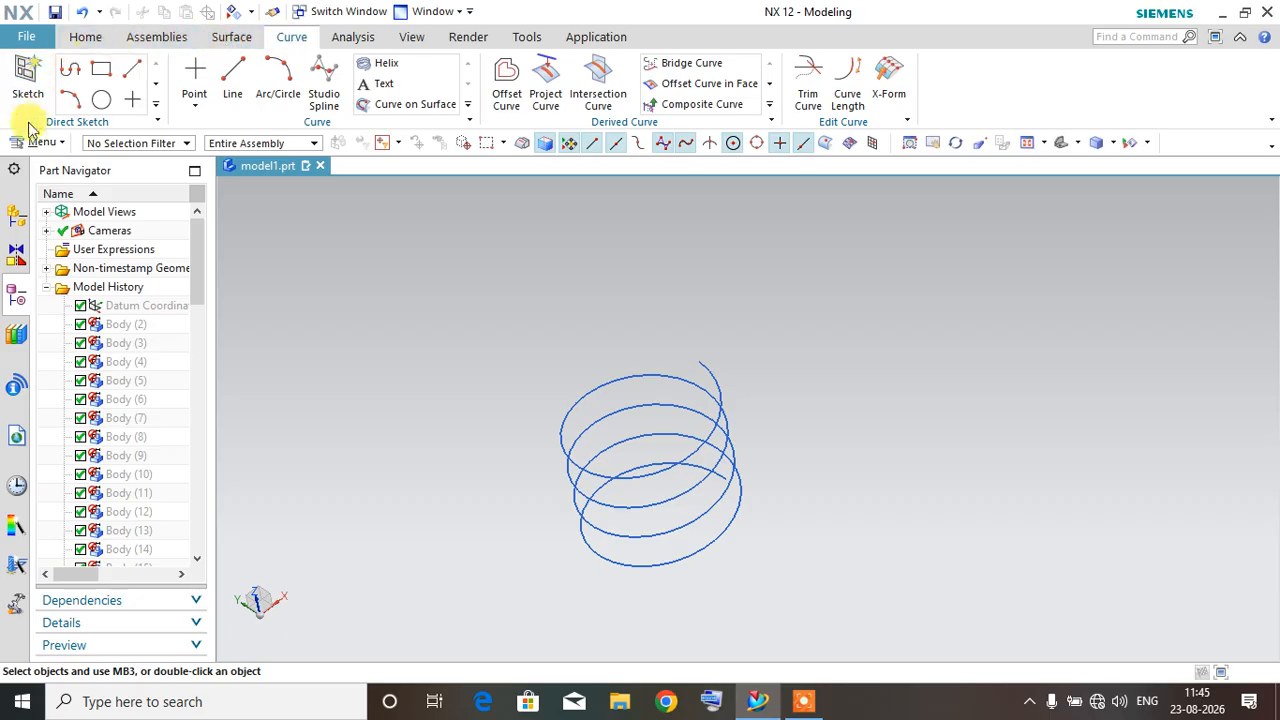
Step: Create a Tube along the helix with a 2 mm outer diameter and a 1 mm inner diameter
left_click(40, 142)
mouse_move(48, 234)
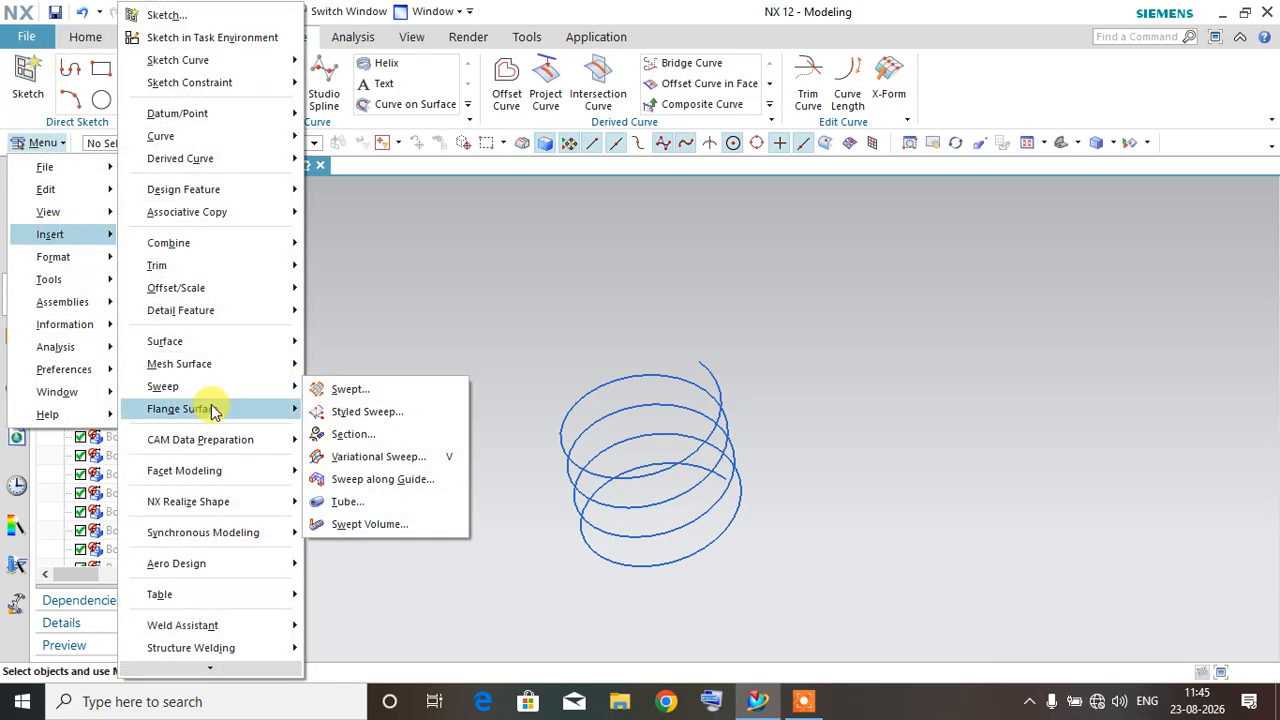
mouse_move(298, 386)
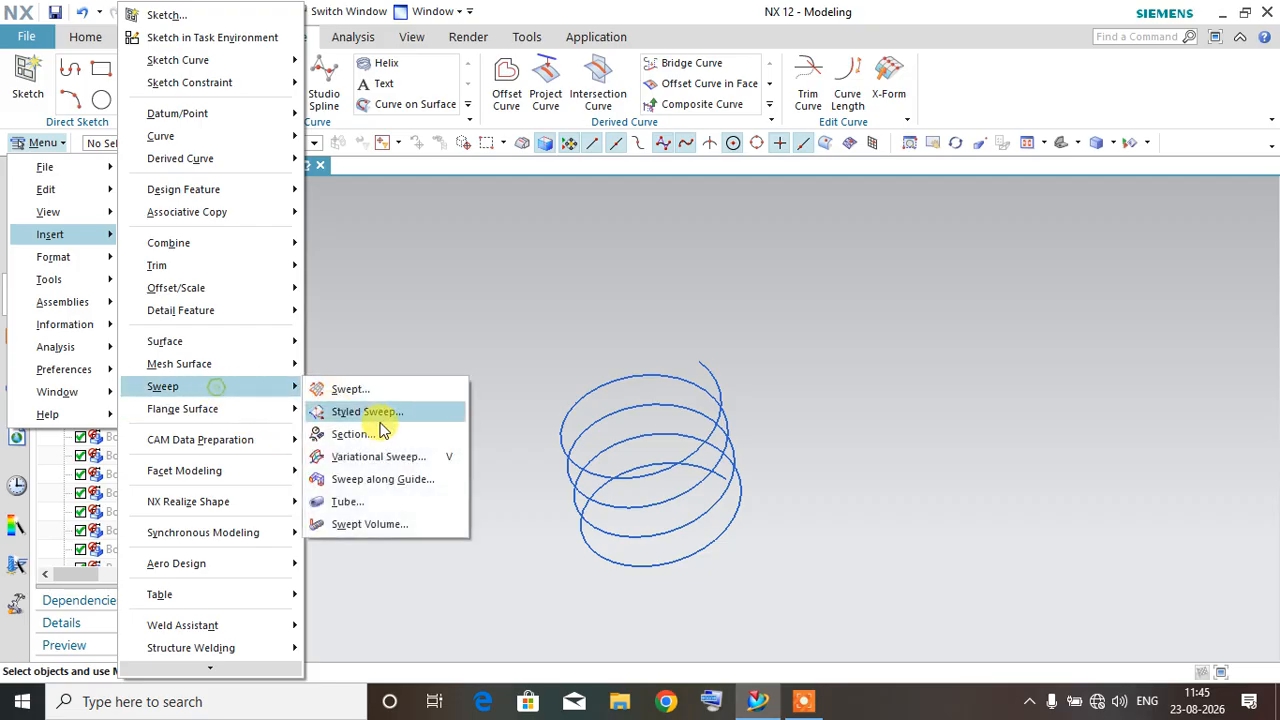
left_click(344, 502)
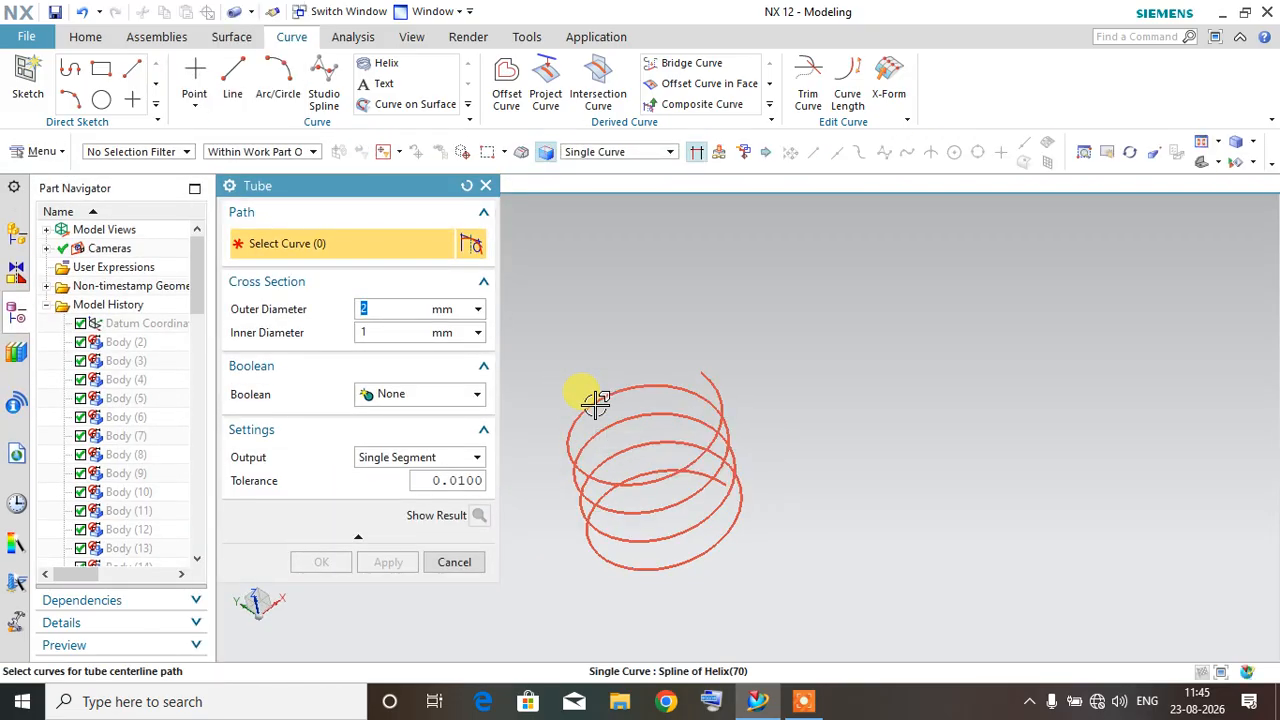
left_click(596, 402)
left_click(328, 563)
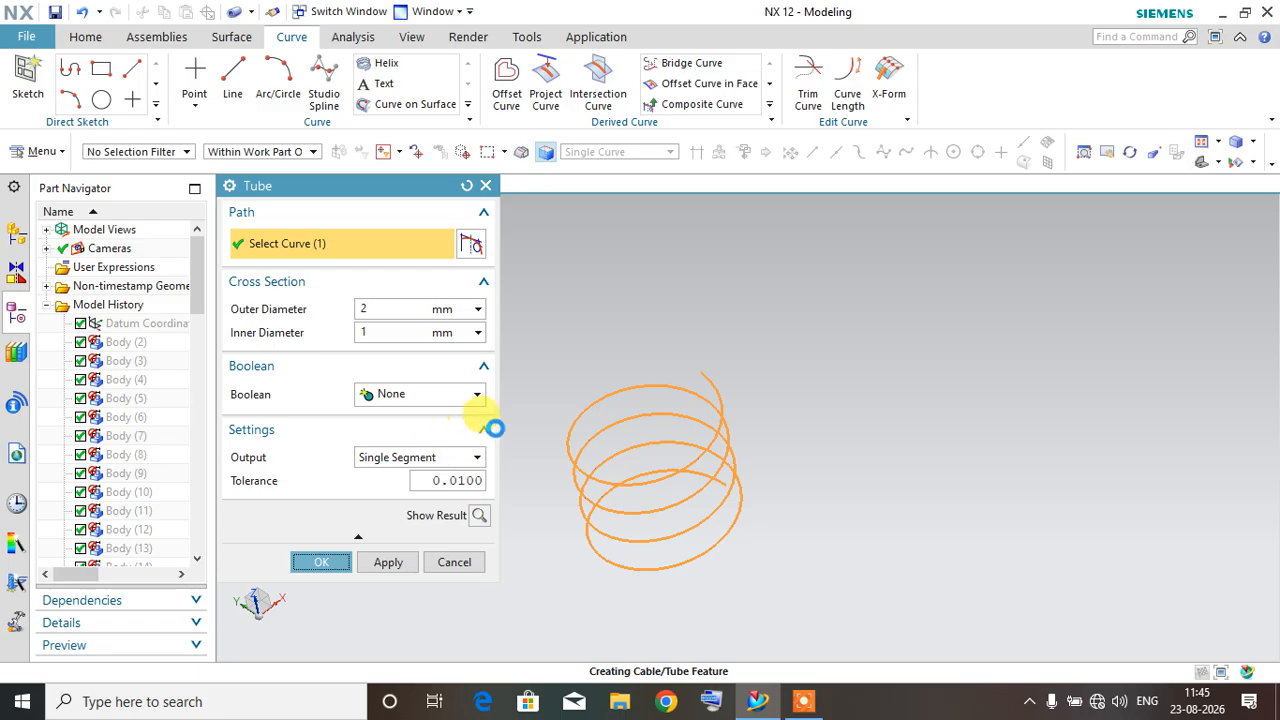
middle_click_drag(517, 409, 680, 415)
Step: Open the helical tube feature for editing, change its inner diameter, and accept the edit
left_click_drag(195, 291, 197, 551)
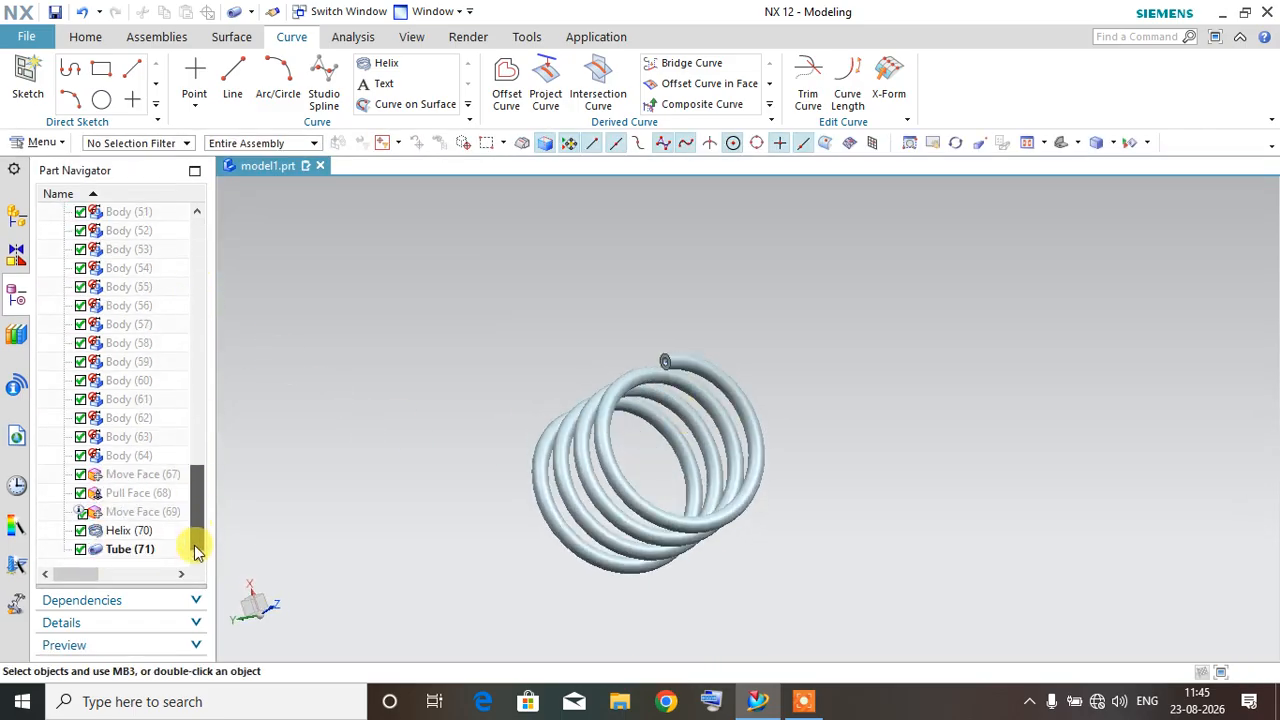
left_click(130, 552)
double_click(130, 552)
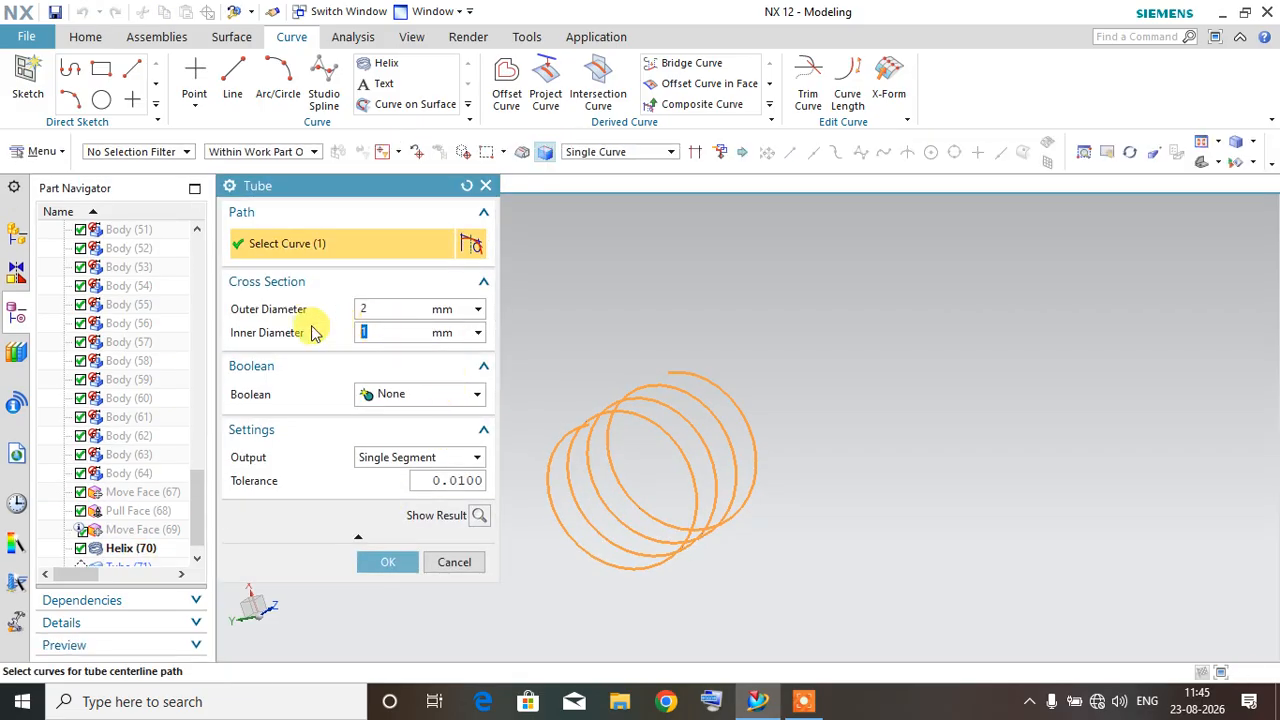
left_click(380, 562)
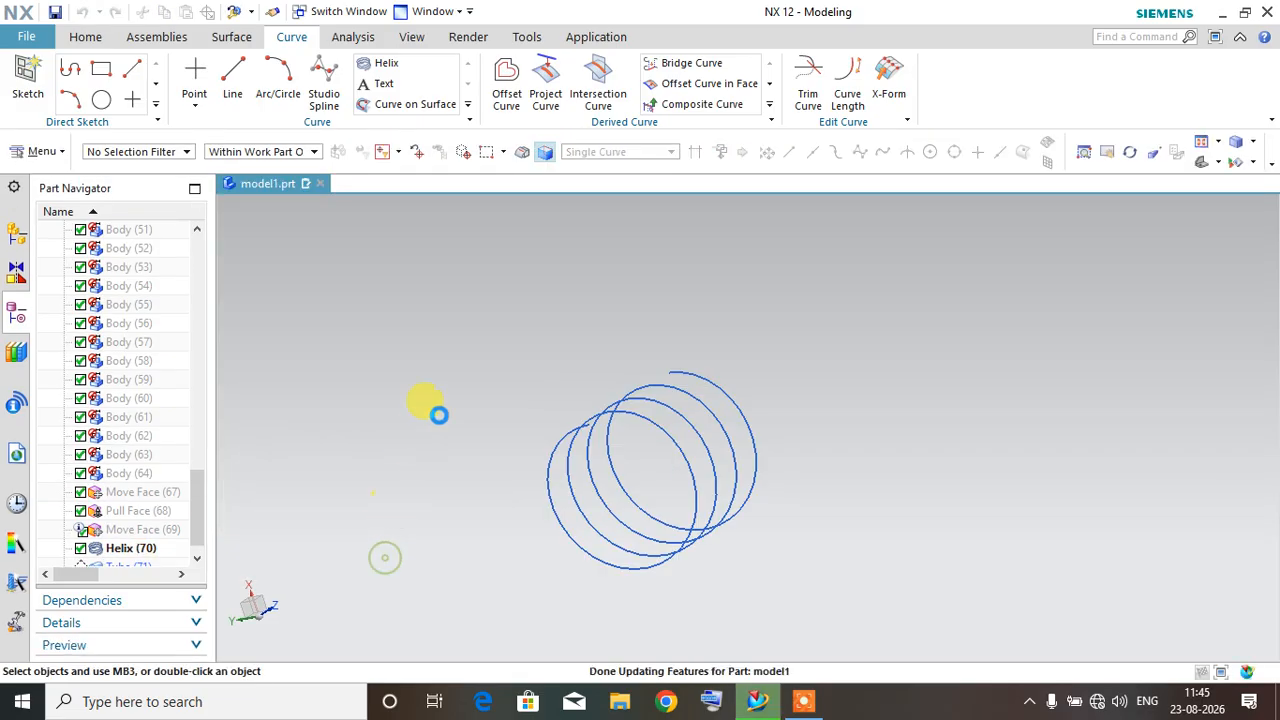
Step: Move the helical tube's end face 18 mm straight outward along its normal with Move Face
scroll(636, 378, "up", 3)
middle_click_drag(636, 378, 600, 357)
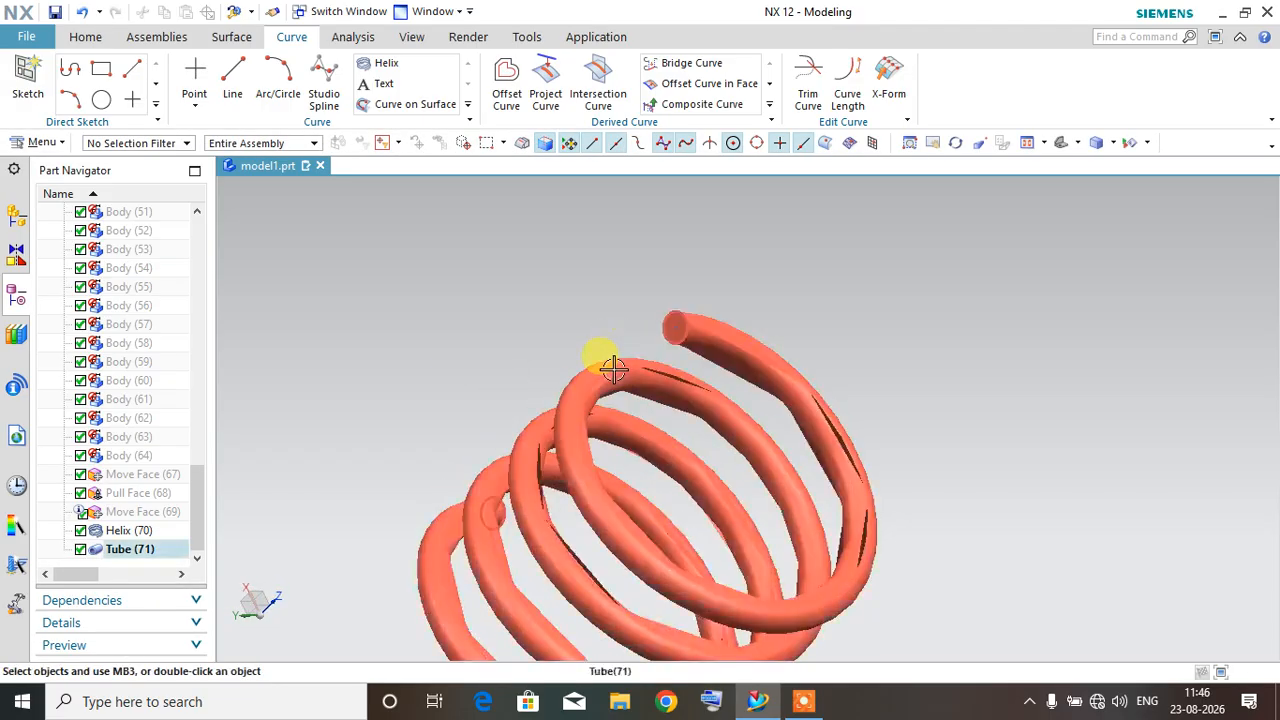
left_click(82, 40)
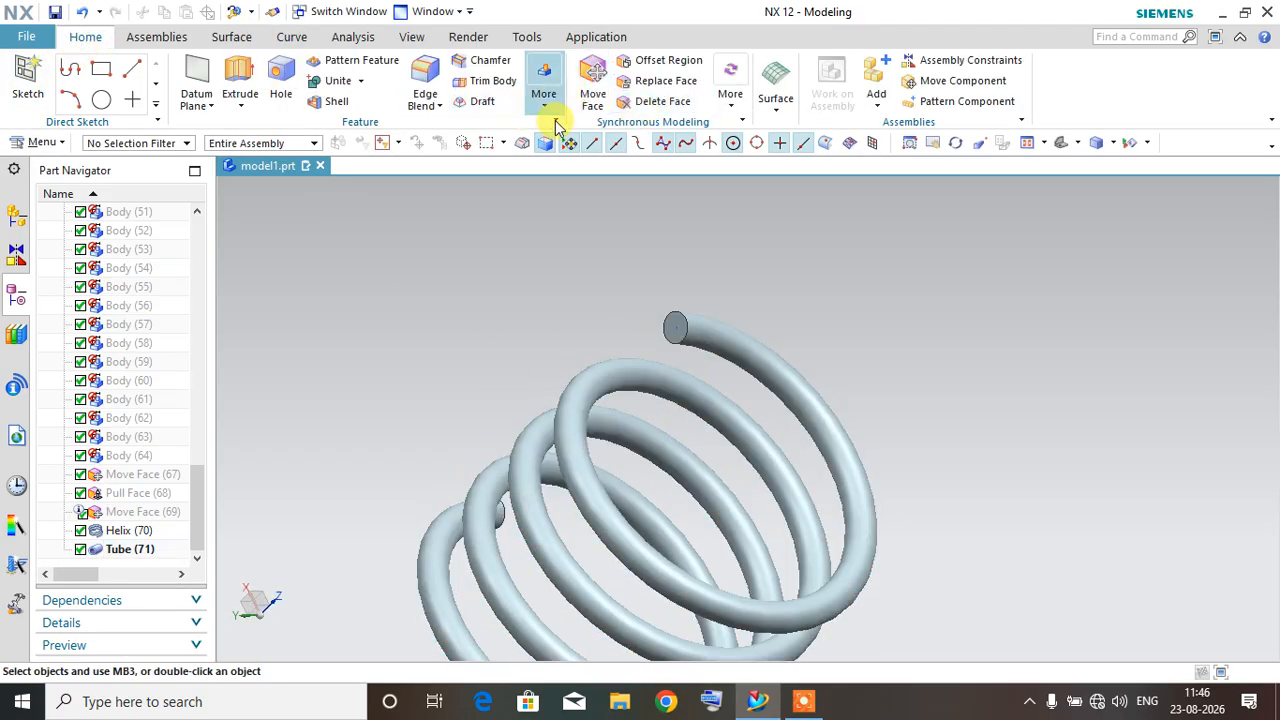
left_click(597, 104)
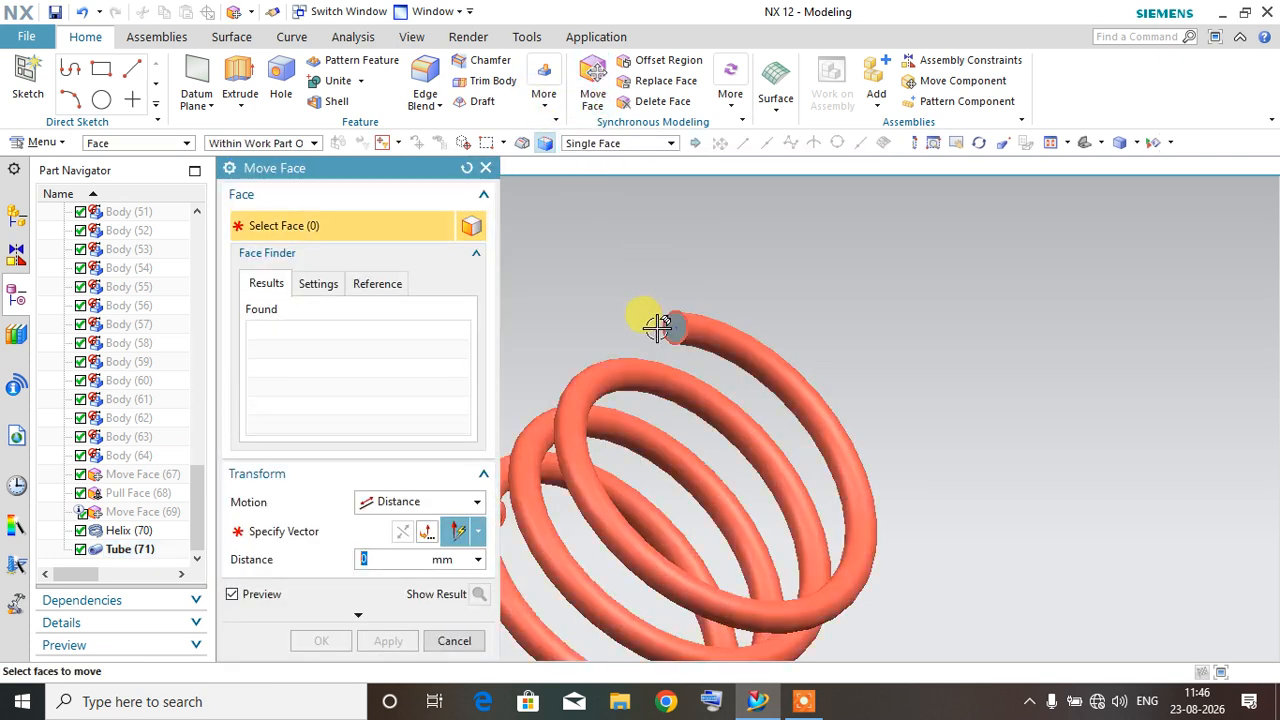
left_click(697, 326)
scroll(768, 320, "down", 1)
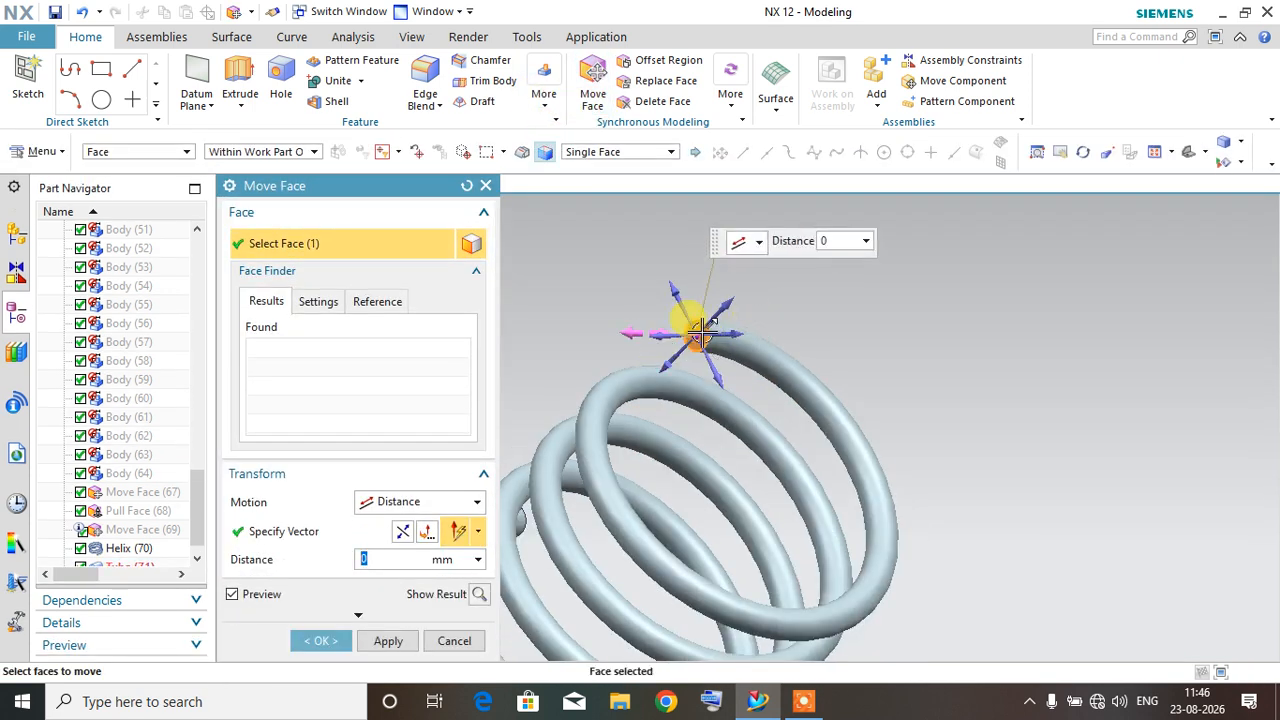
left_click_drag(650, 343, 568, 365)
mouse_move(643, 386)
middle_mouse_down()
mouse_move(623, 413)
mouse_move(632, 392)
middle_mouse_up()
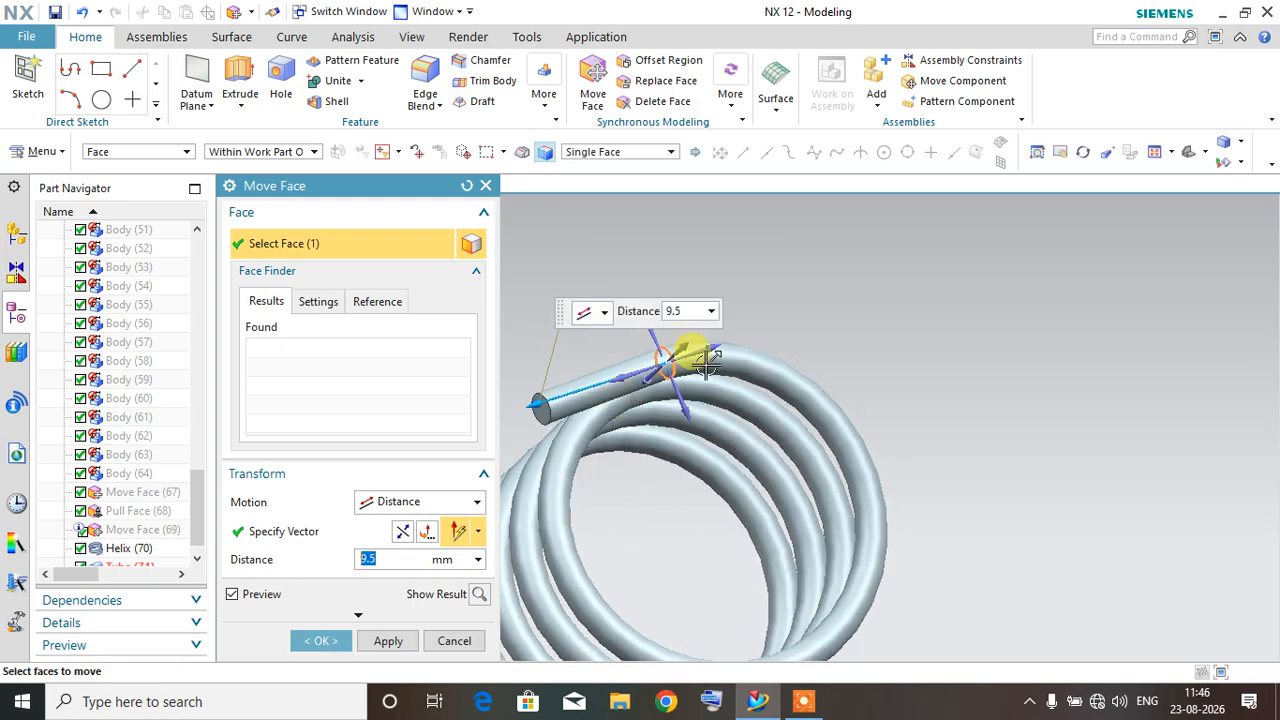
middle_click_drag(706, 365, 693, 354)
middle_click_drag(813, 315, 648, 417)
left_click_drag(648, 418, 455, 398)
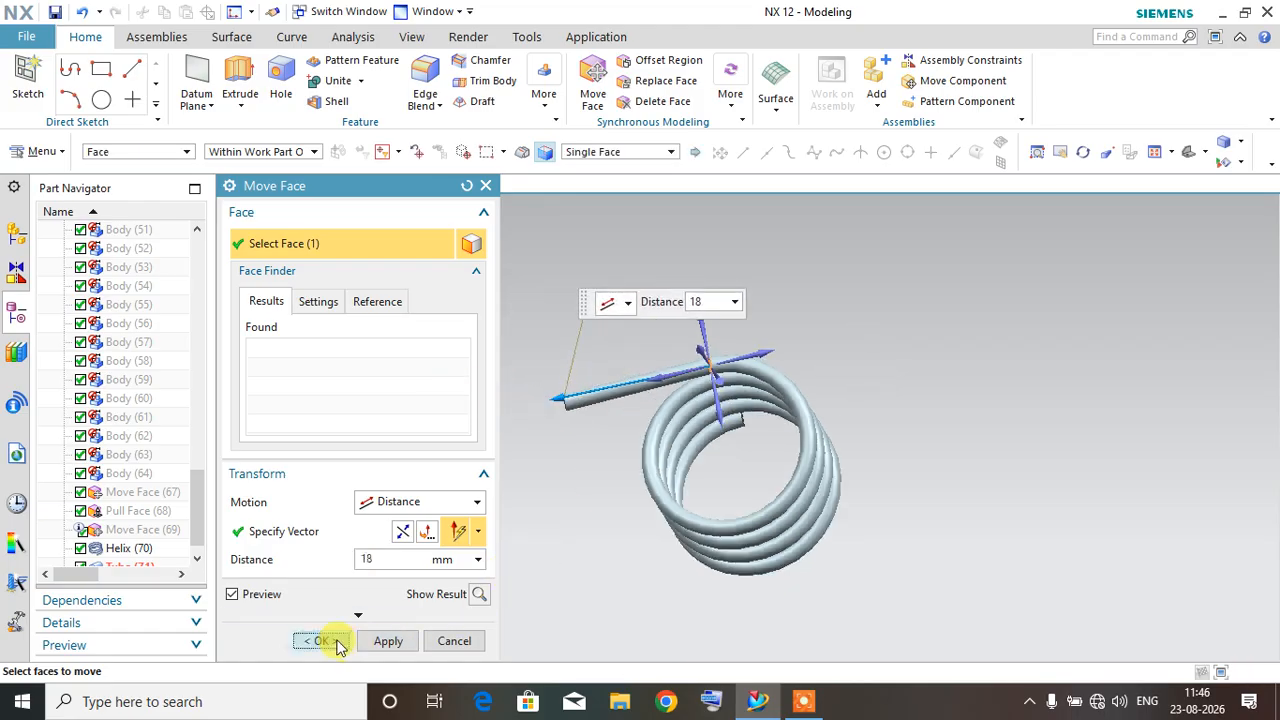
left_click(321, 641)
Step: Try to extend the tube's opposite end face by 10 mm with Offset Region
middle_click_drag(560, 468, 454, 424)
middle_click_drag(485, 477, 495, 403)
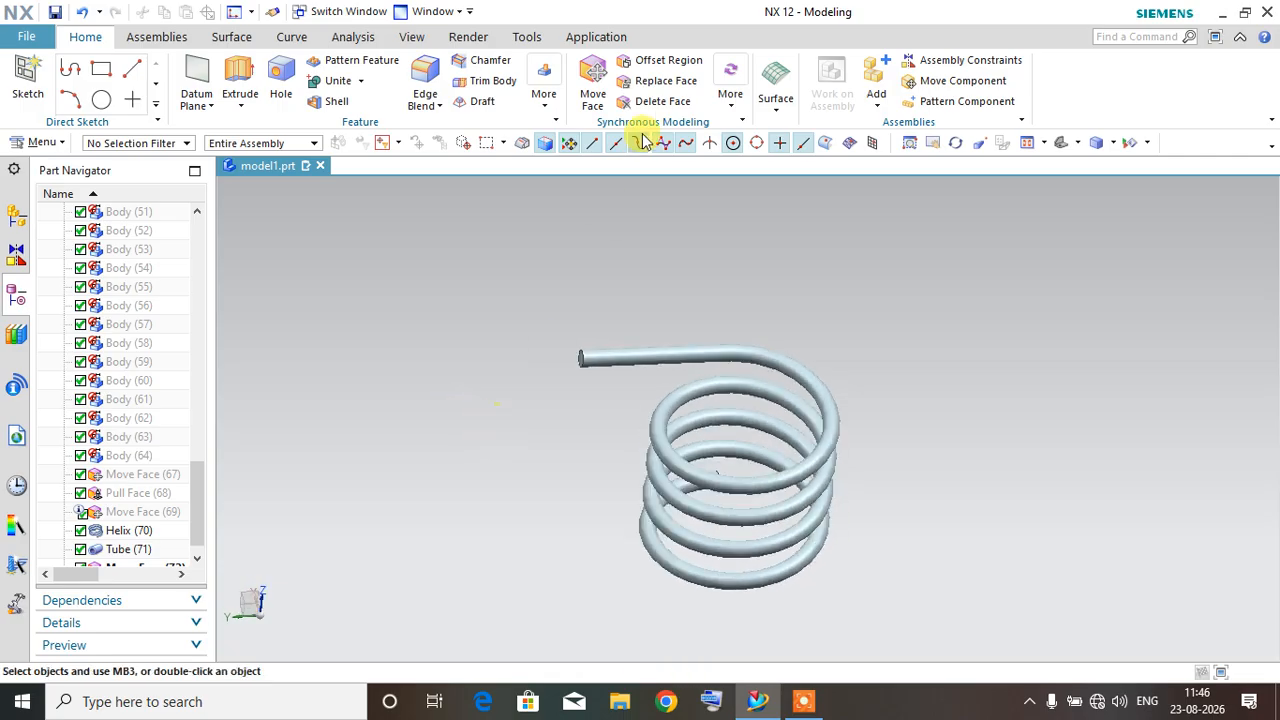
left_click(638, 70)
middle_click_drag(734, 403, 812, 458)
left_click(777, 474)
left_click_drag(794, 471, 856, 521)
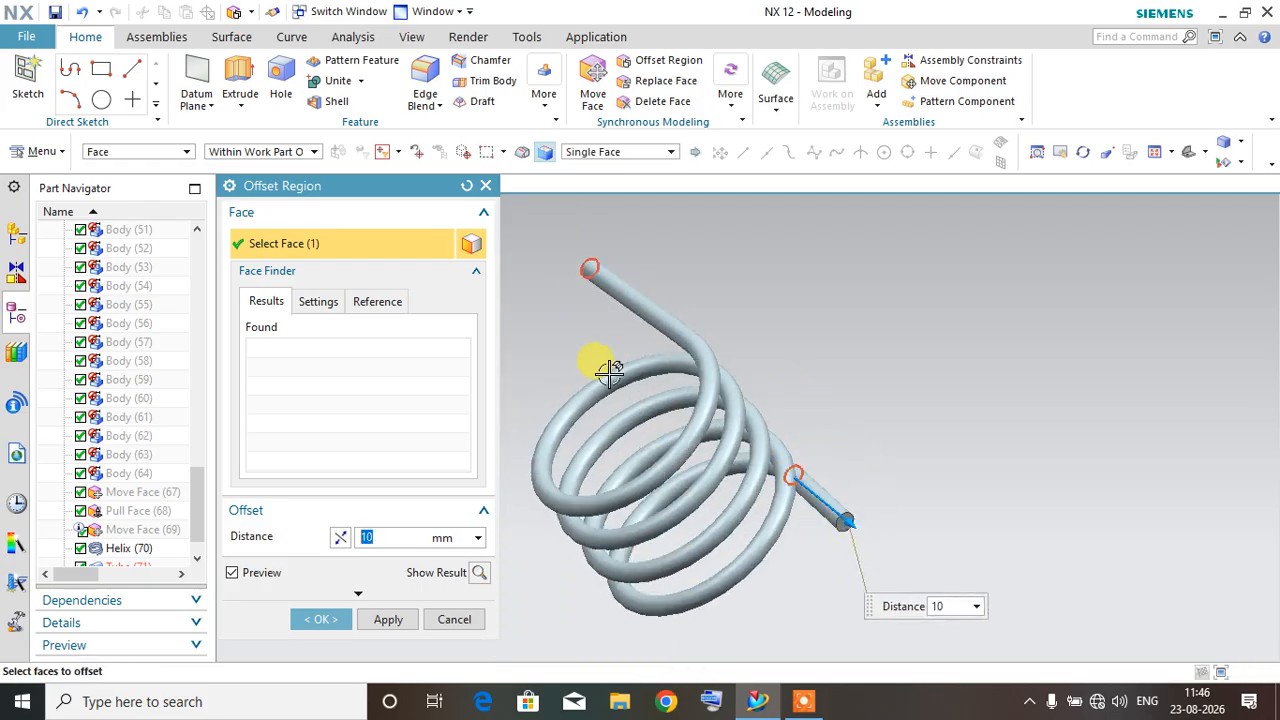
left_click(445, 621)
Step: Pull the end face of the tube's straight extension 10 mm sideways, across the tube's axis, with Pull Face
scroll(482, 384, "down", 3)
middle_click_drag(453, 378, 480, 342)
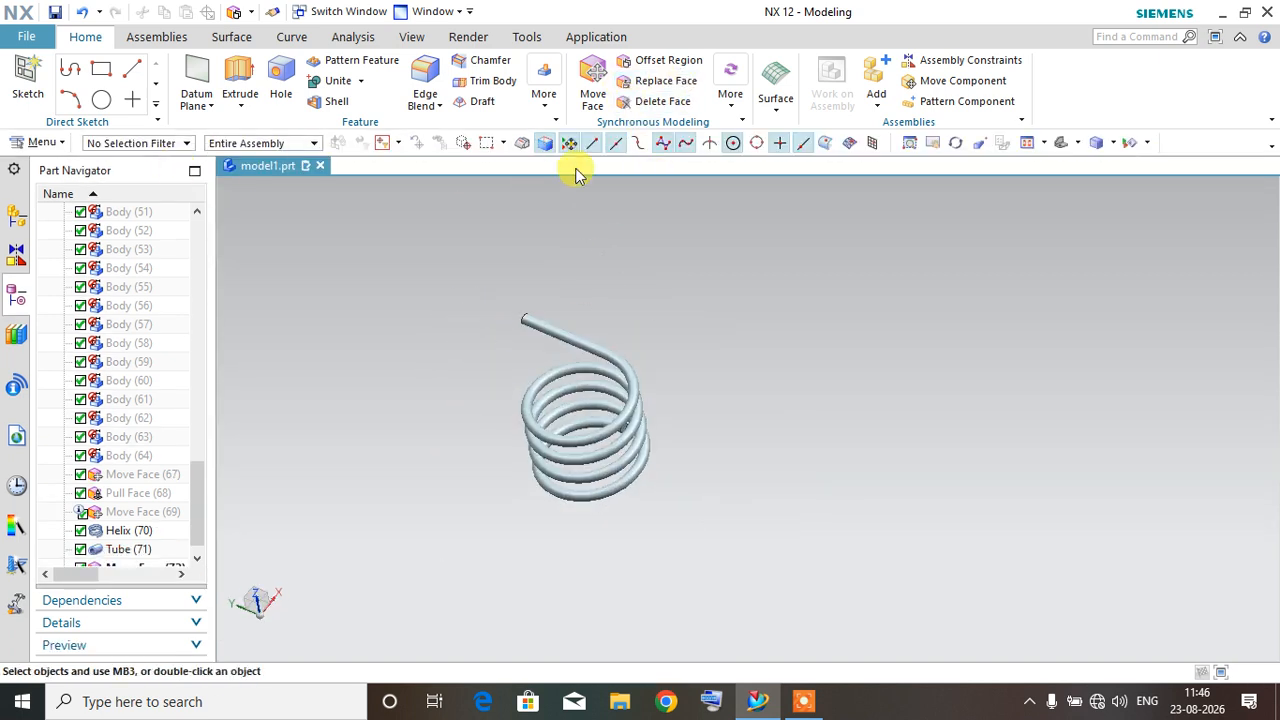
left_click(737, 106)
left_click(760, 168)
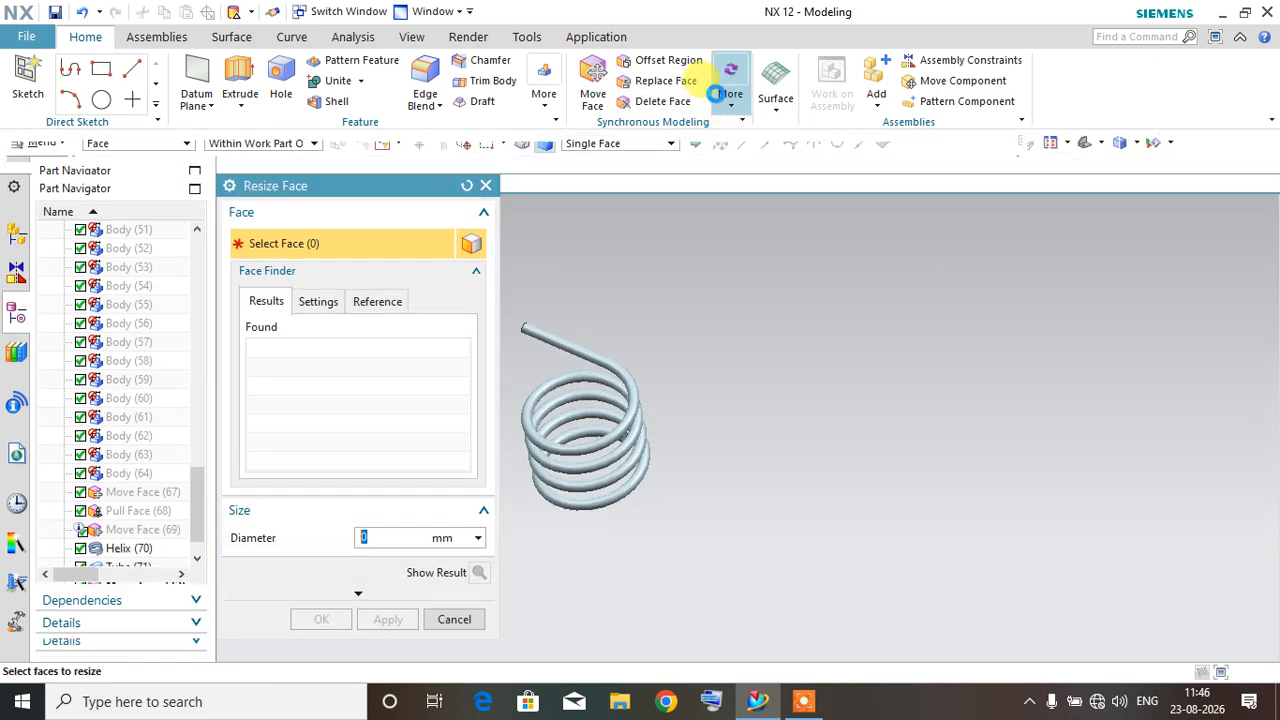
left_click(733, 96)
left_click(755, 211)
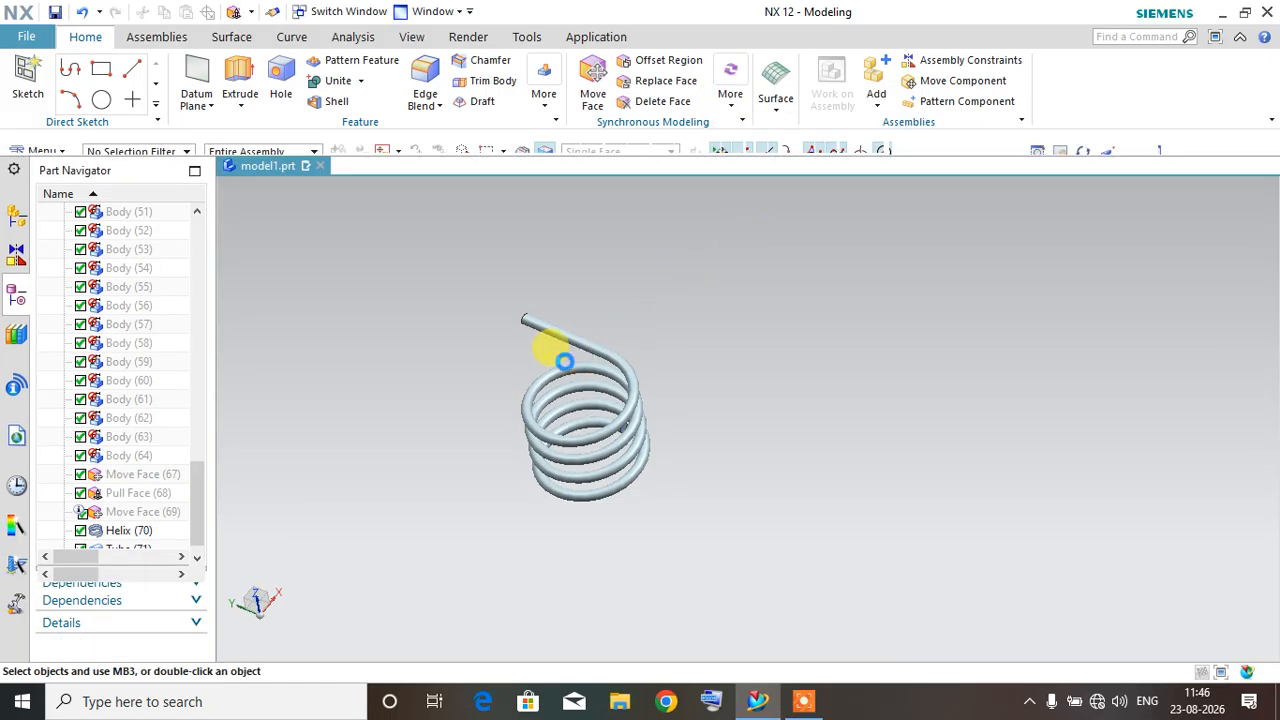
mouse_move(561, 363)
middle_mouse_down()
mouse_move(663, 391)
mouse_move(574, 363)
middle_mouse_up()
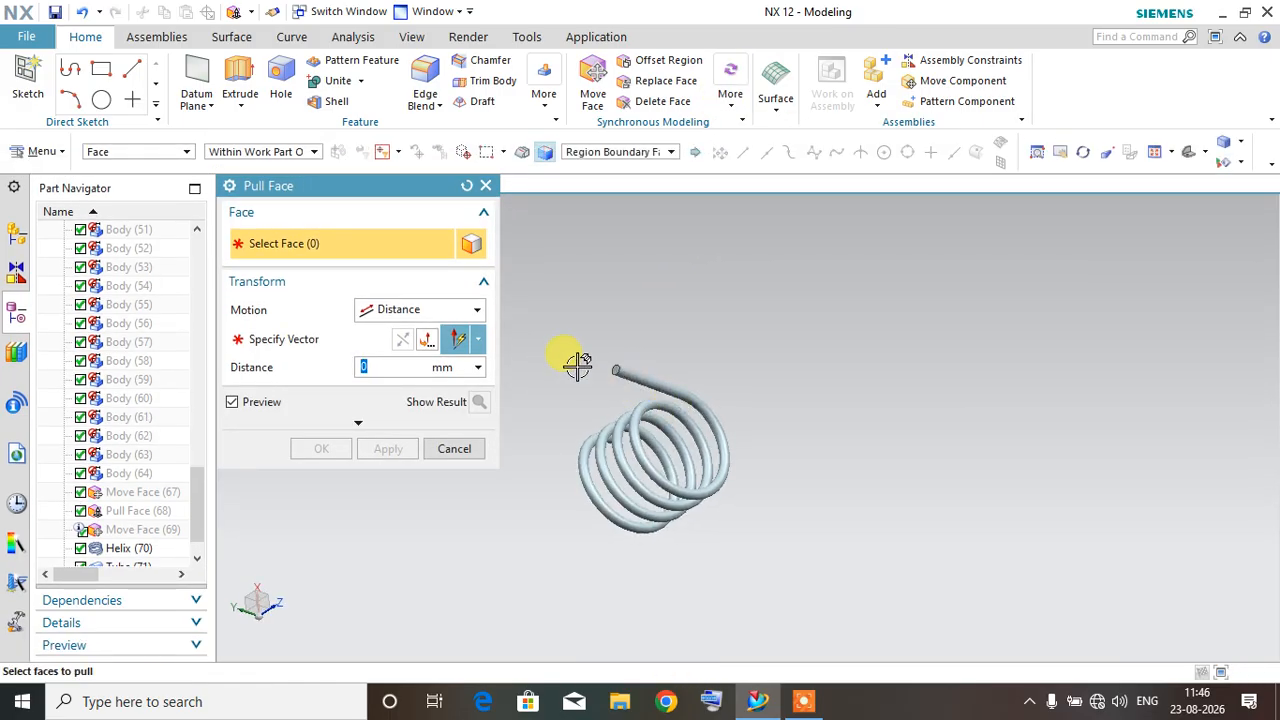
scroll(599, 390, "up", 3)
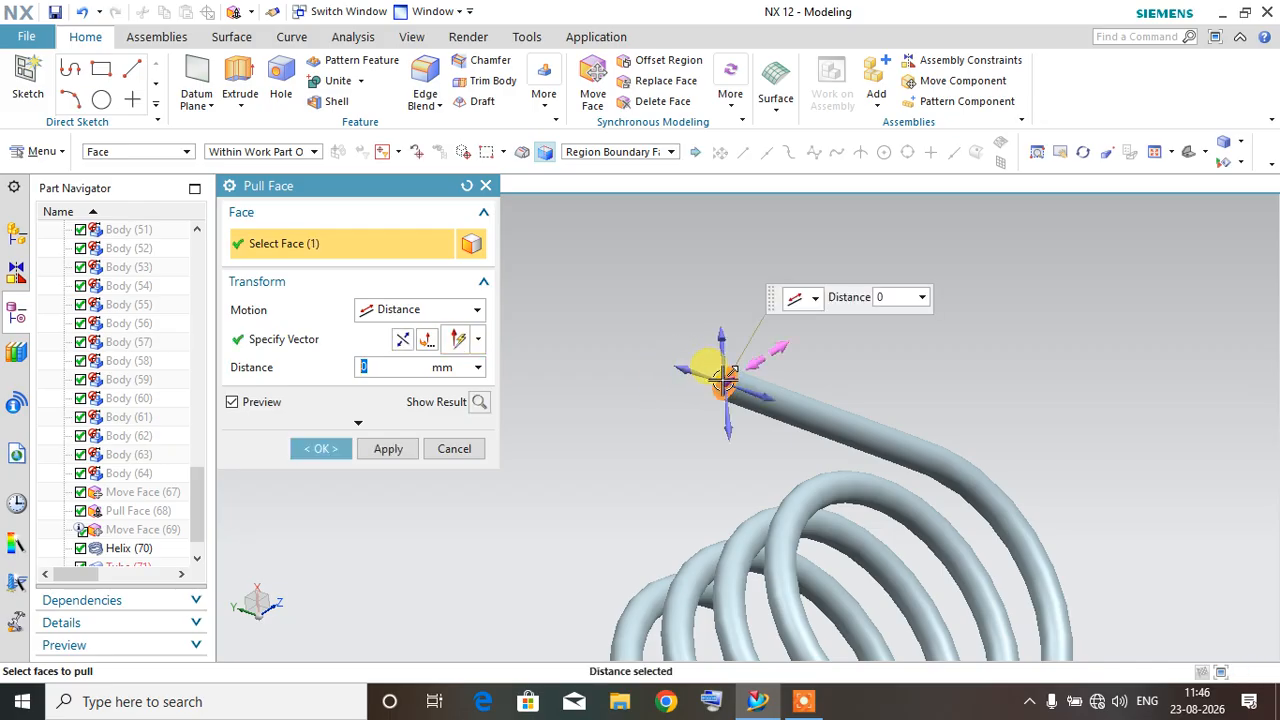
type("10")
key("Return")
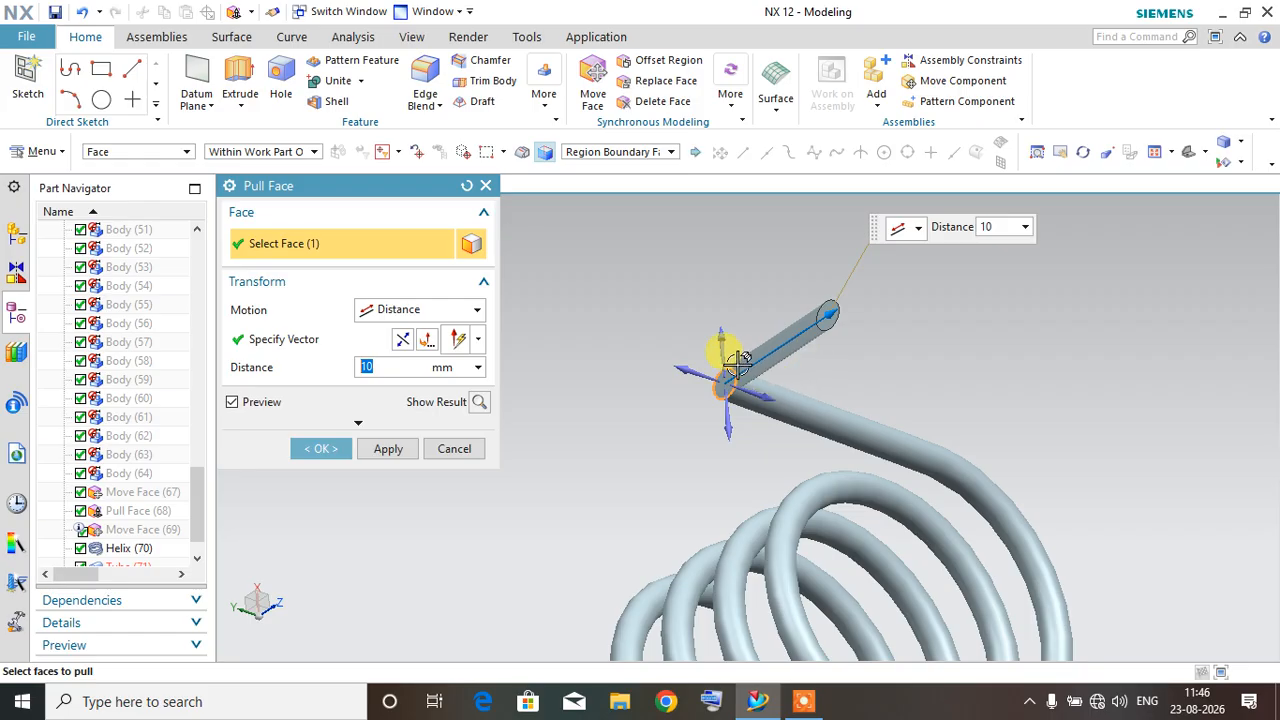
middle_click(737, 300)
middle_click_drag(749, 386, 625, 357)
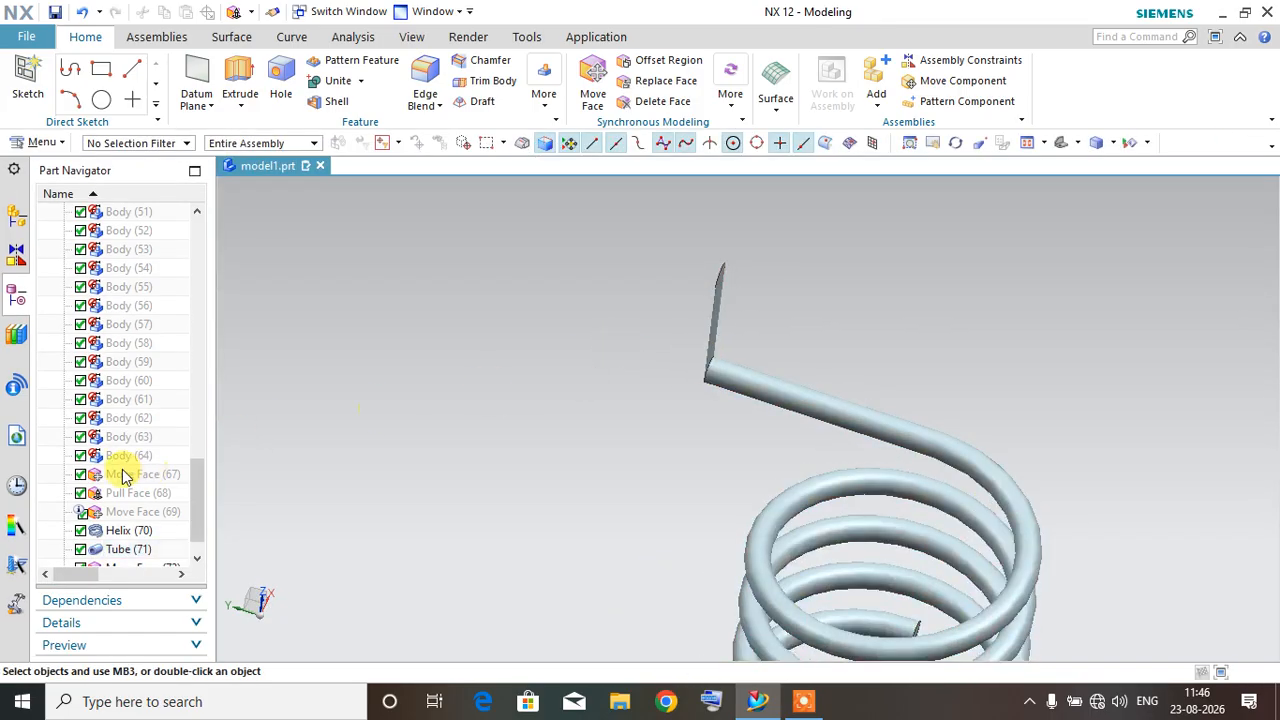
Step: Bring back the mould plate with its two cores, going back to the model state before the helical tube
scroll(133, 557, "down", 1)
mouse_move(403, 455)
middle_mouse_down()
mouse_move(420, 457)
mouse_move(380, 449)
mouse_move(410, 458)
middle_mouse_up()
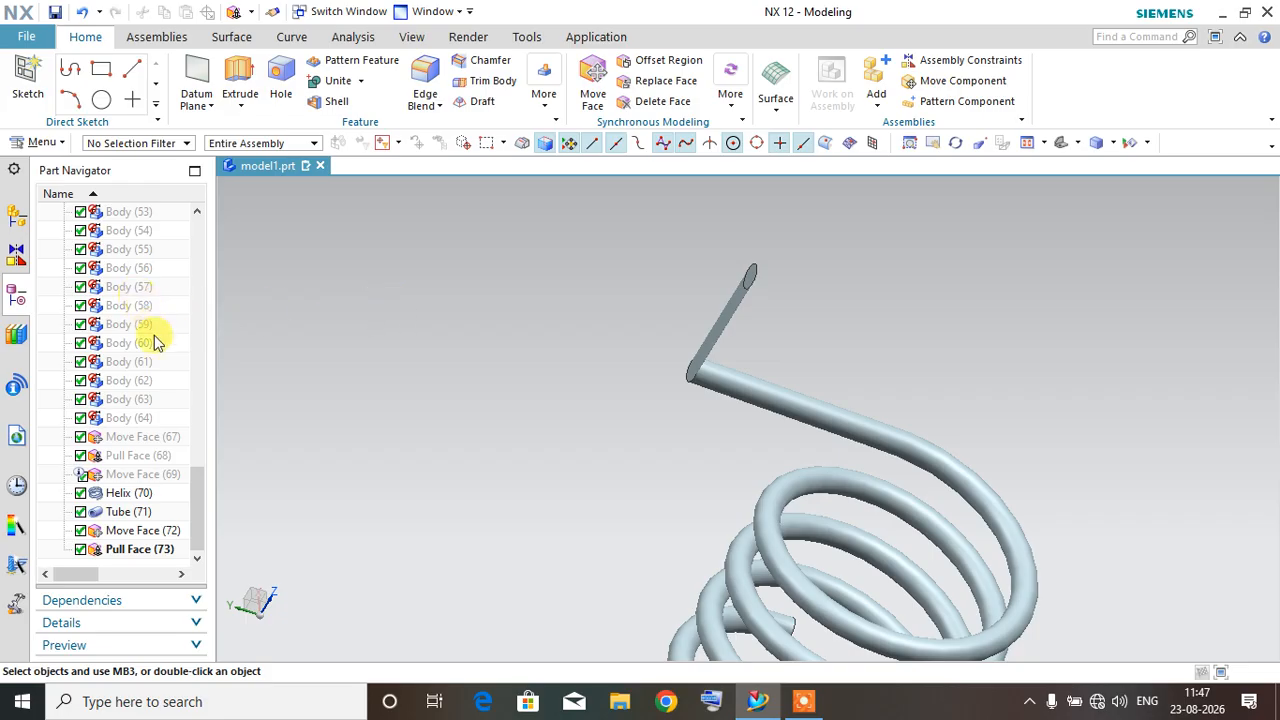
scroll(148, 390, "up", 15)
scroll(447, 443, "down", 3)
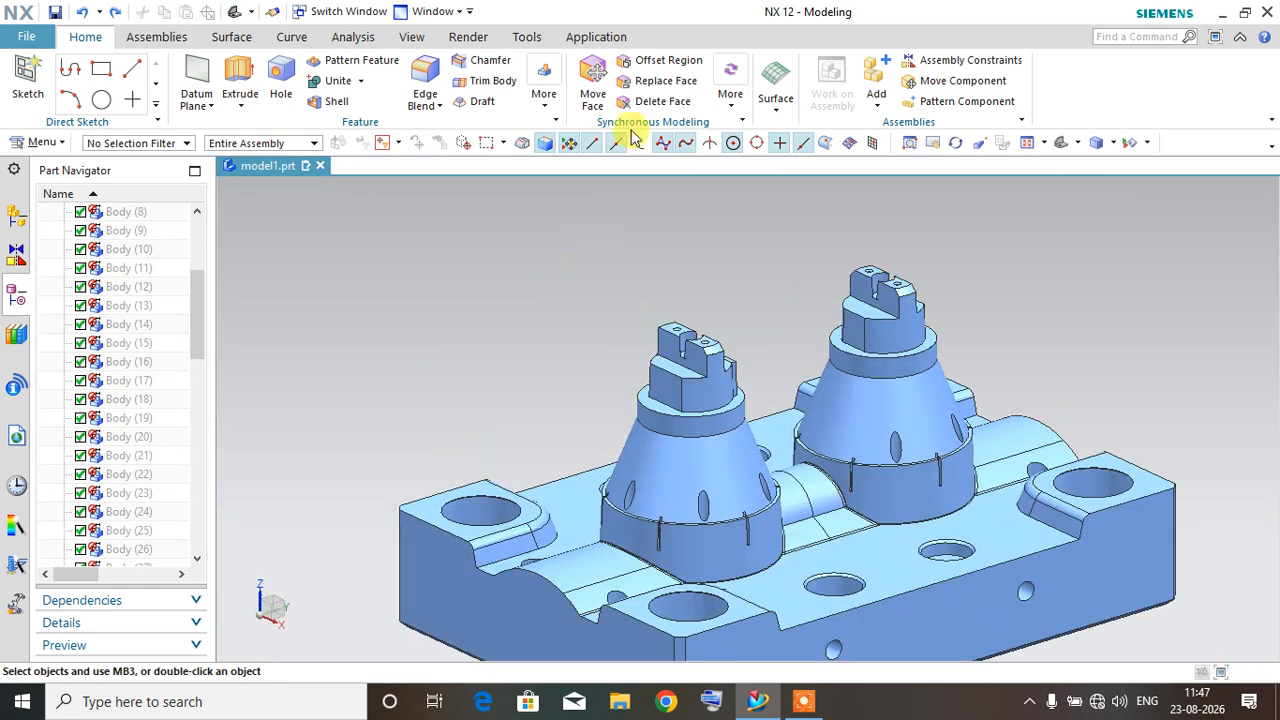
Step: Try to pull the circular face on the slot floor at the core's tip 10 mm upward with Pull Face
left_click(731, 92)
left_click(762, 207)
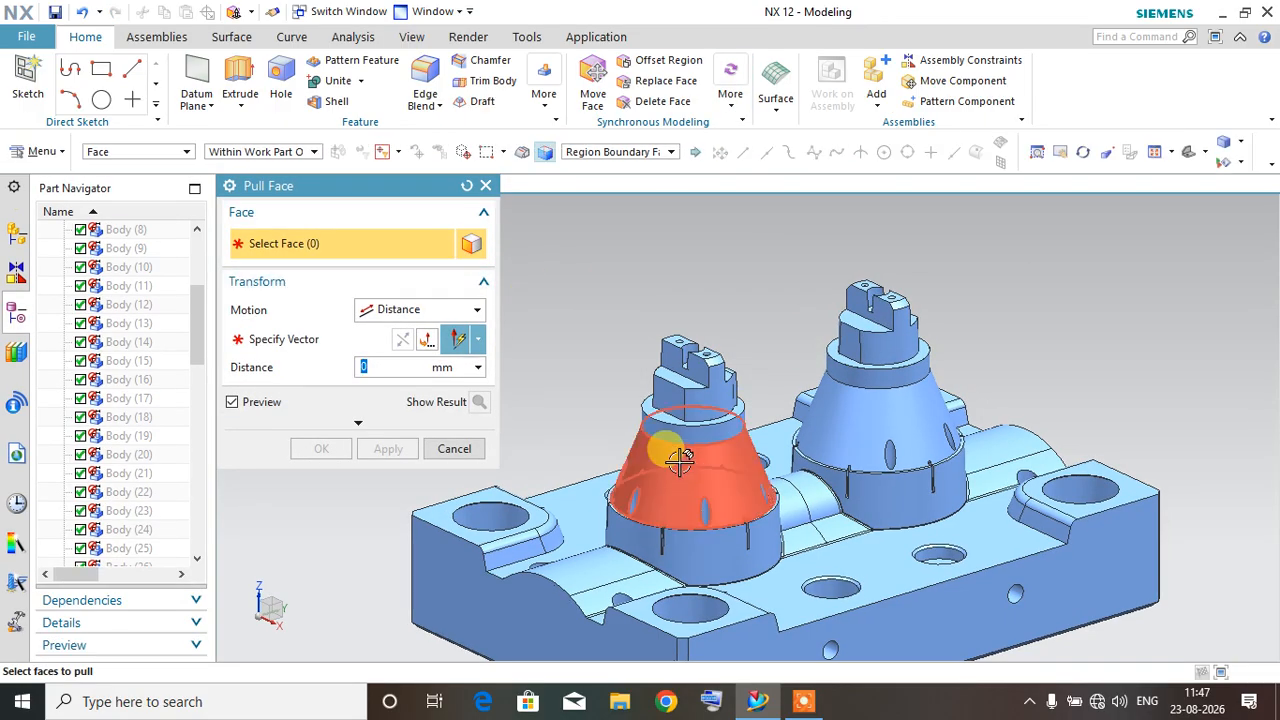
scroll(667, 369, "up", 5)
scroll(667, 369, "up", 2)
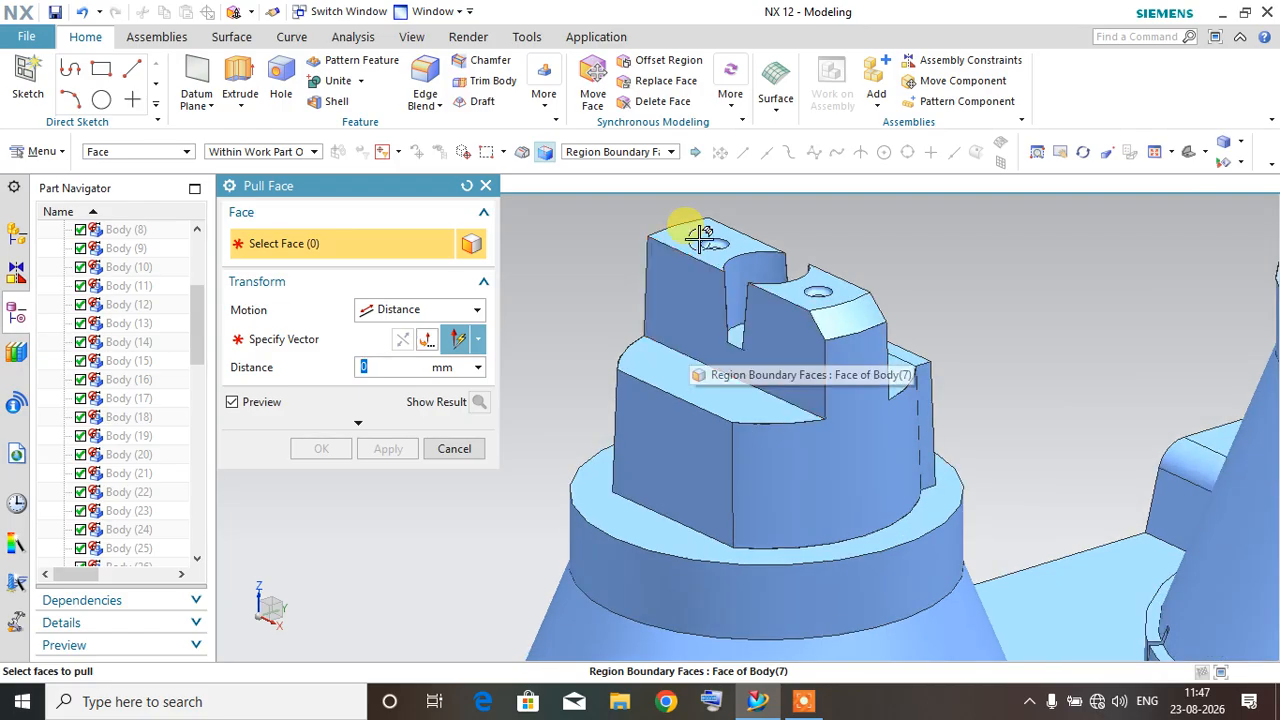
scroll(742, 335, "up", 3)
left_click(709, 429)
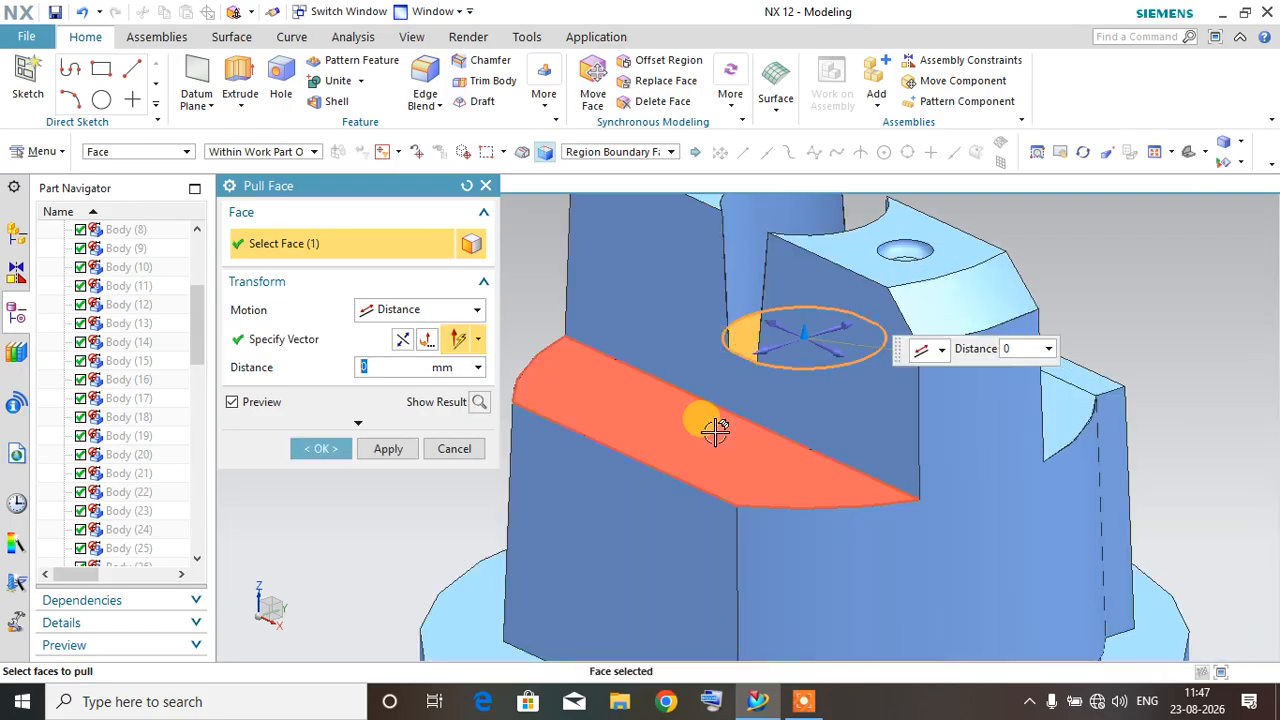
scroll(782, 370, "down", 2)
left_click_drag(789, 355, 789, 286)
middle_click_drag(789, 286, 780, 331)
key("F8")
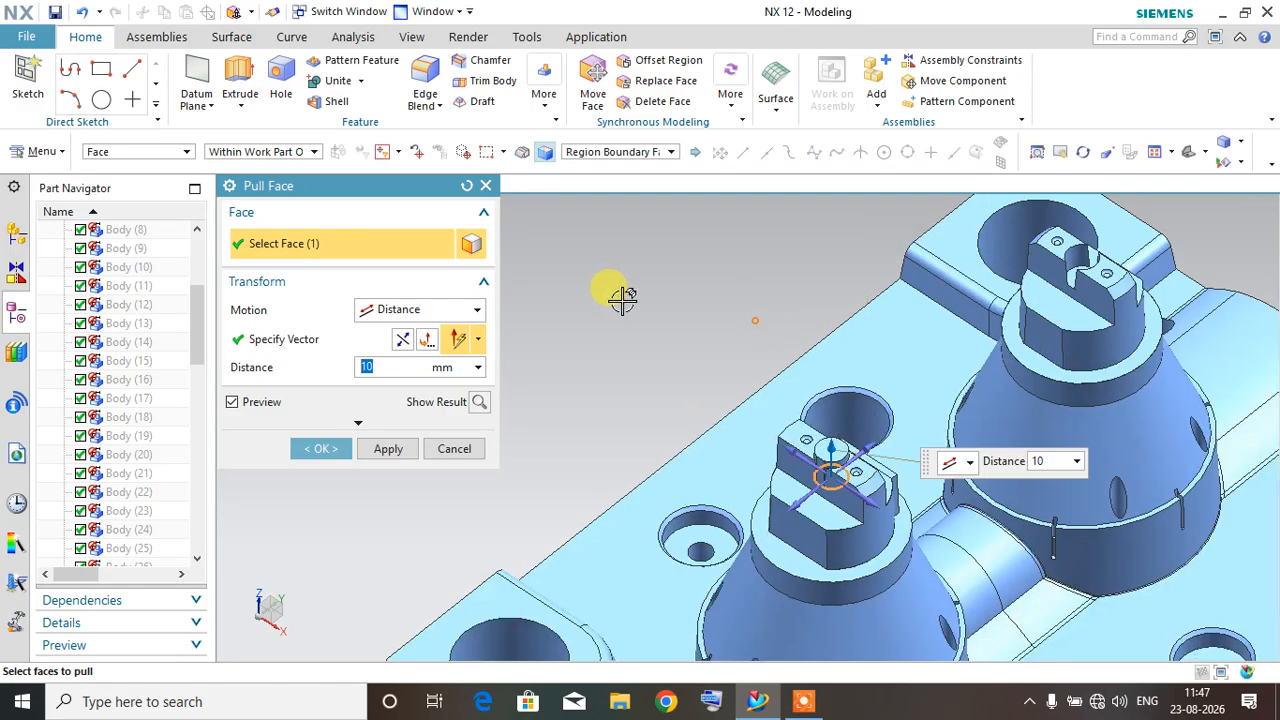
scroll(1035, 565, "up", 3)
scroll(1035, 565, "down", 5)
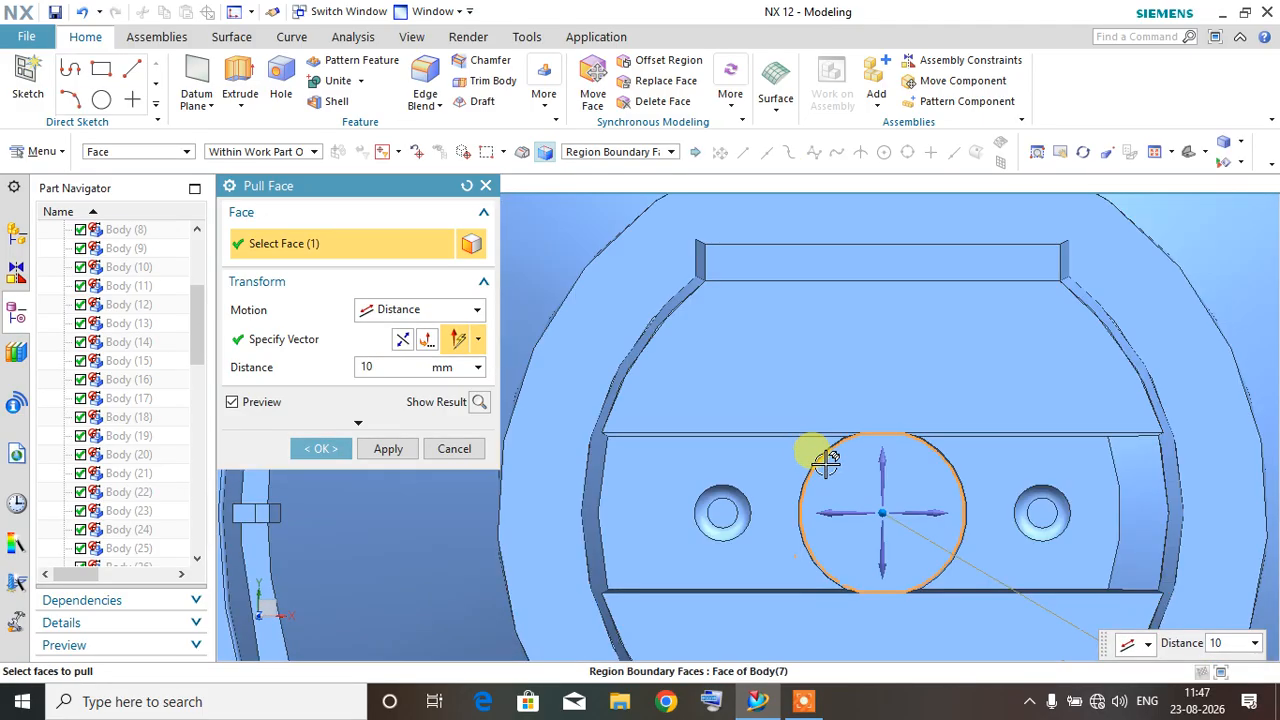
middle_click_drag(814, 500, 651, 266)
scroll(652, 266, "up", 3)
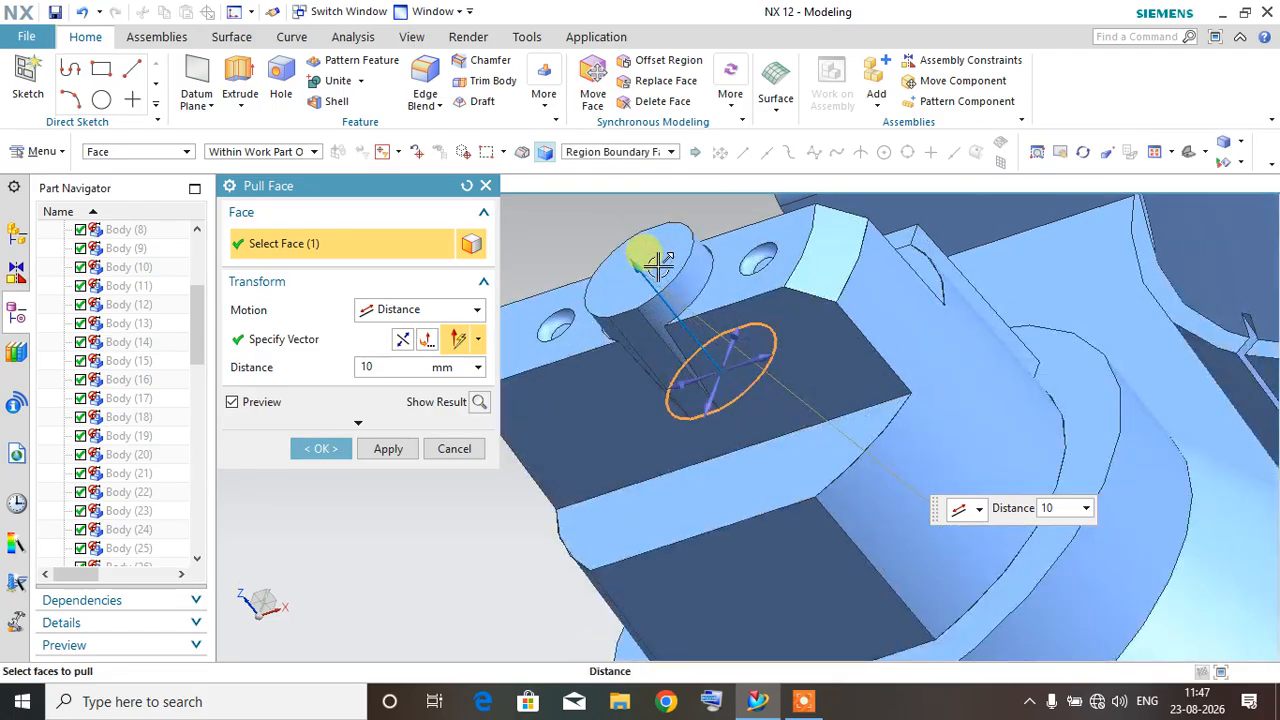
scroll(700, 370, "up", 2)
Step: Try to pull the flat step face beside the core's slot by 3 mm instead of the circular face
left_click(763, 430, "shift")
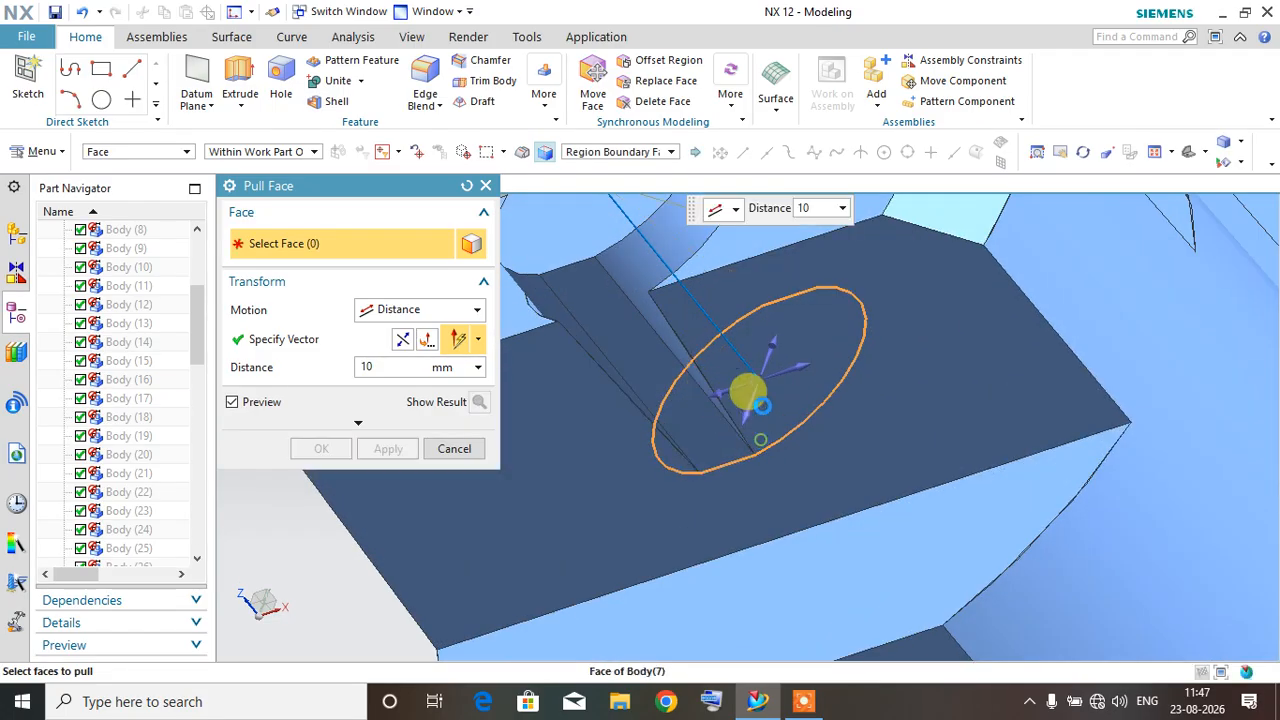
scroll(771, 370, "down", 3)
left_click(776, 482)
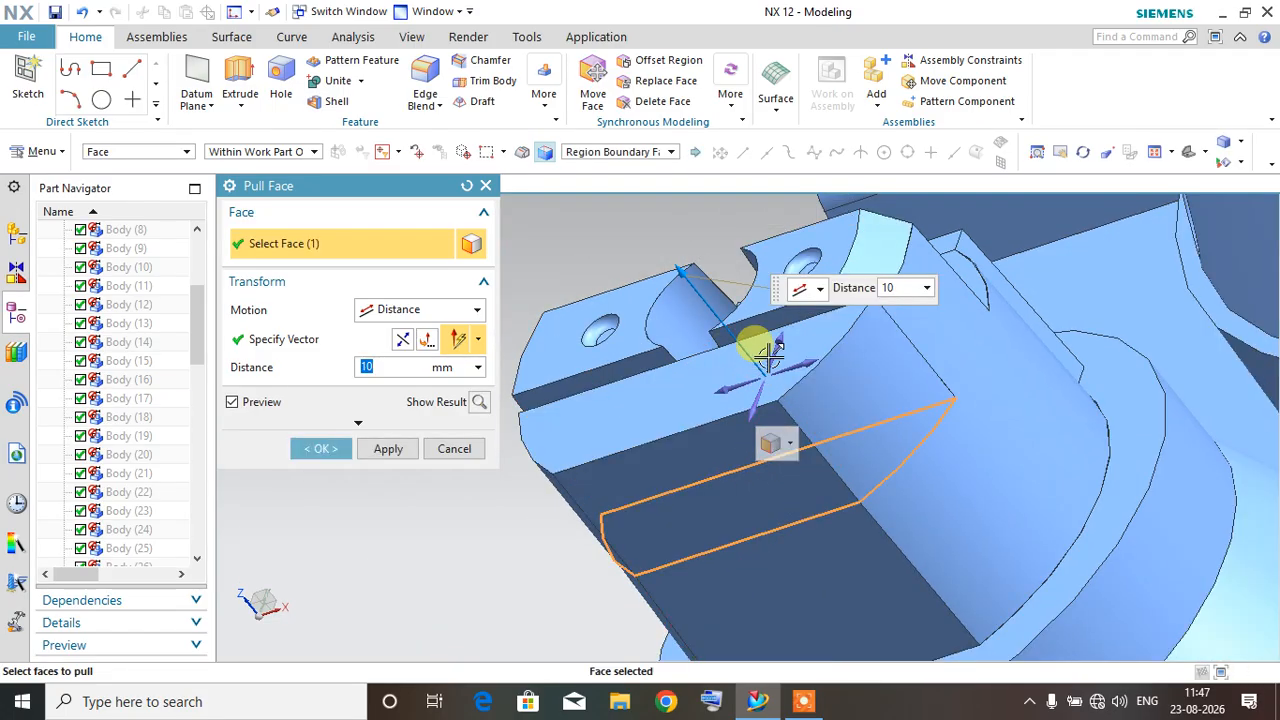
left_click_drag(666, 251, 735, 337)
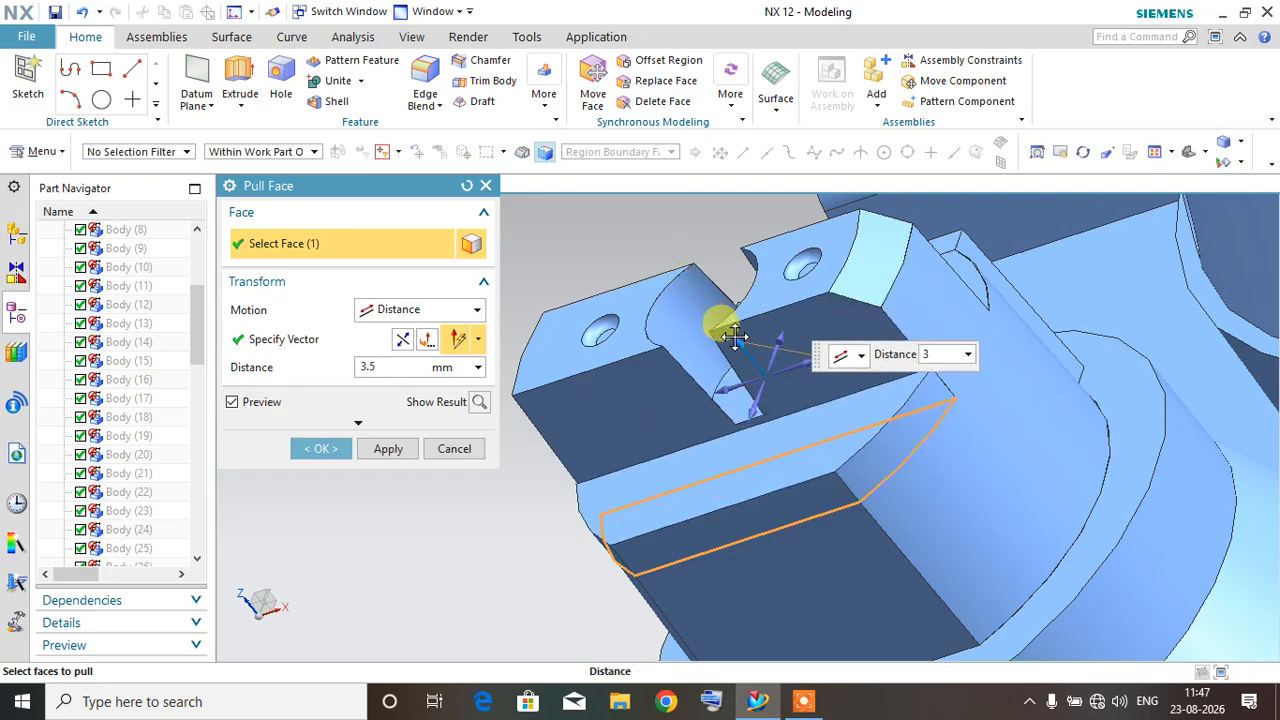
left_click(752, 455, "shift")
middle_click_drag(757, 457, 634, 491)
scroll(700, 460, "down", 3)
scroll(760, 410, "up", 3)
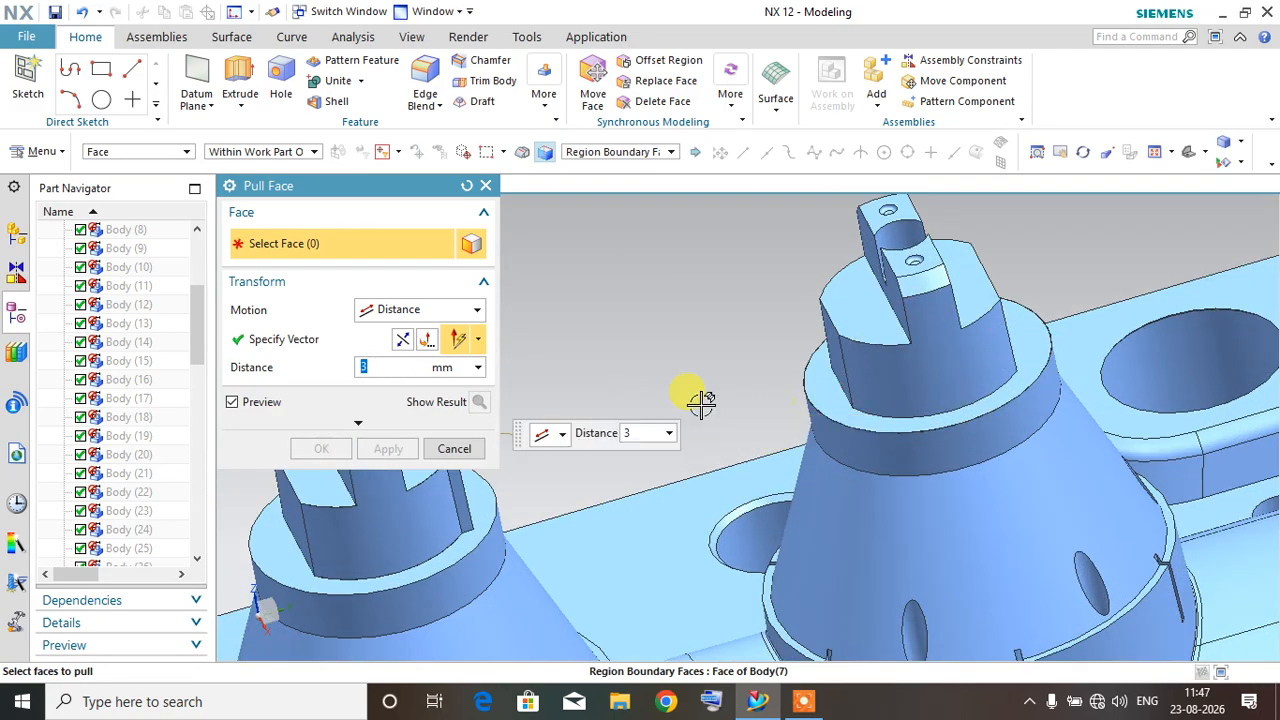
left_click(457, 448)
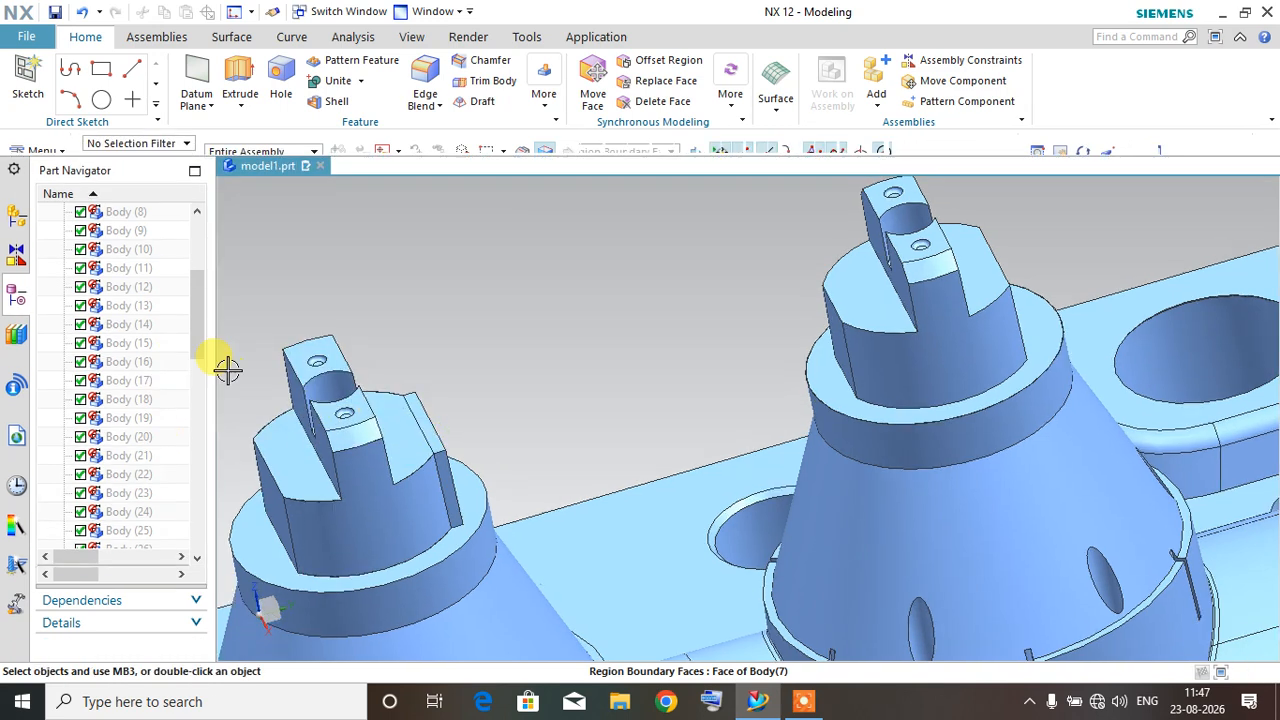
Step: Make Body (64) the current feature, rolling the history back before the Move Face and Pull Face features
left_click_drag(199, 334, 225, 540)
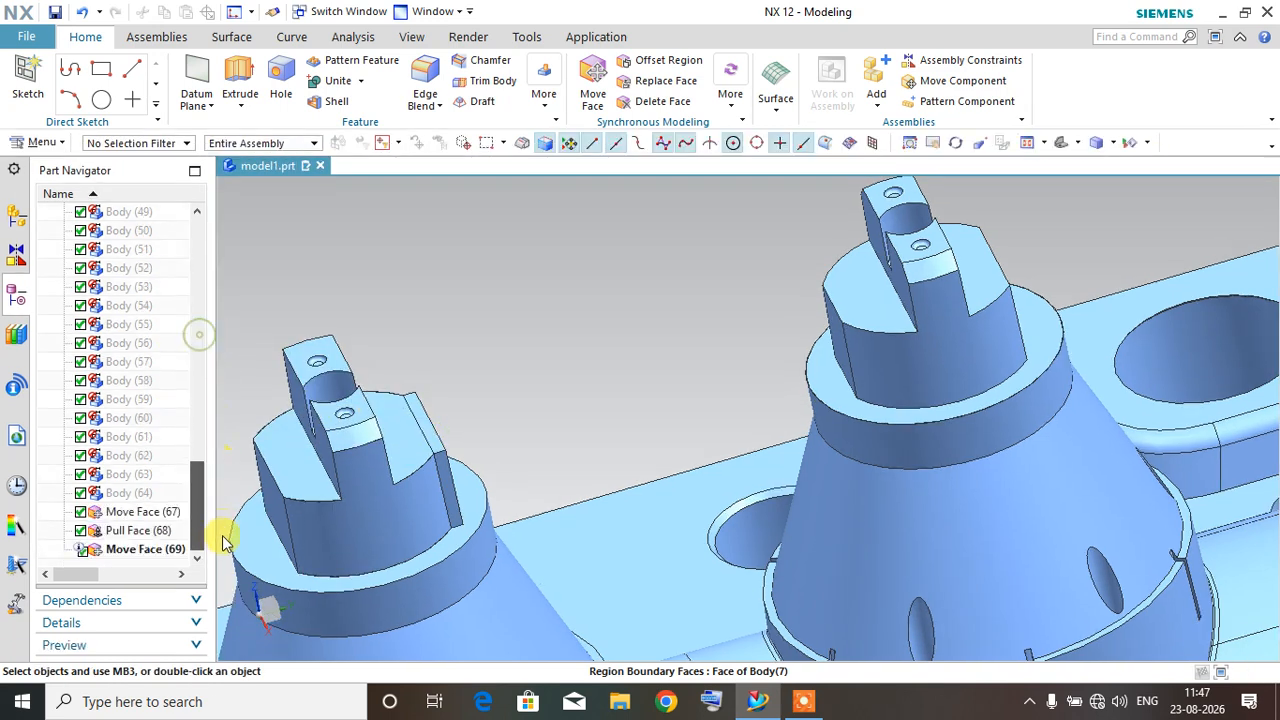
right_click(128, 493)
left_click(150, 262)
middle_click_drag(404, 449, 417, 417)
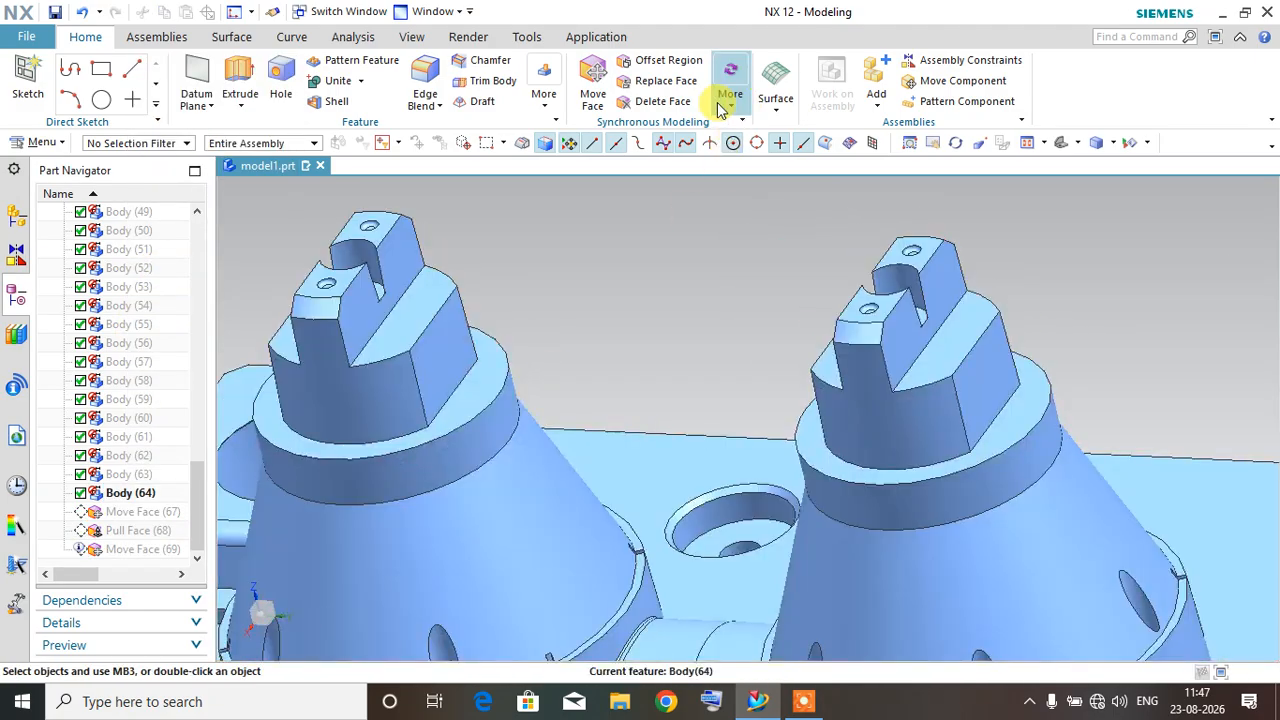
Step: Start a Pull Face with Distance motion on the flat side face of the core tip facing the neighbouring core
left_click(722, 106)
left_click(758, 207)
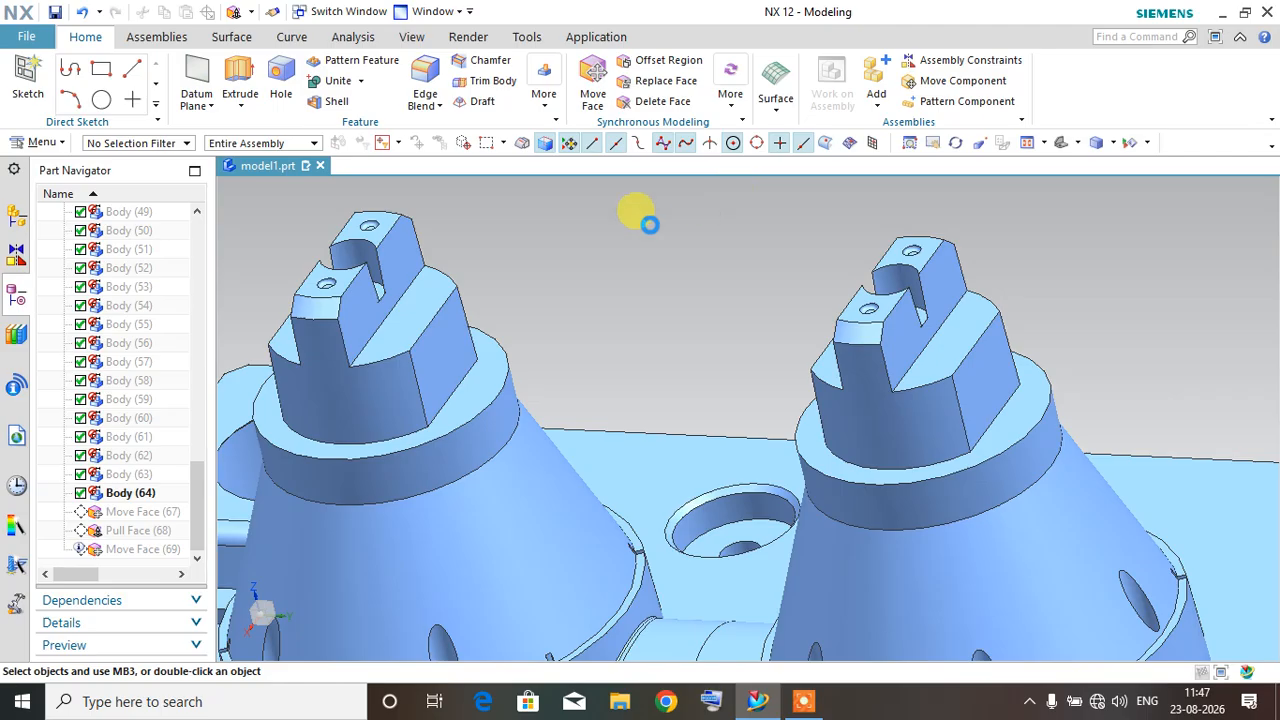
left_click(380, 312)
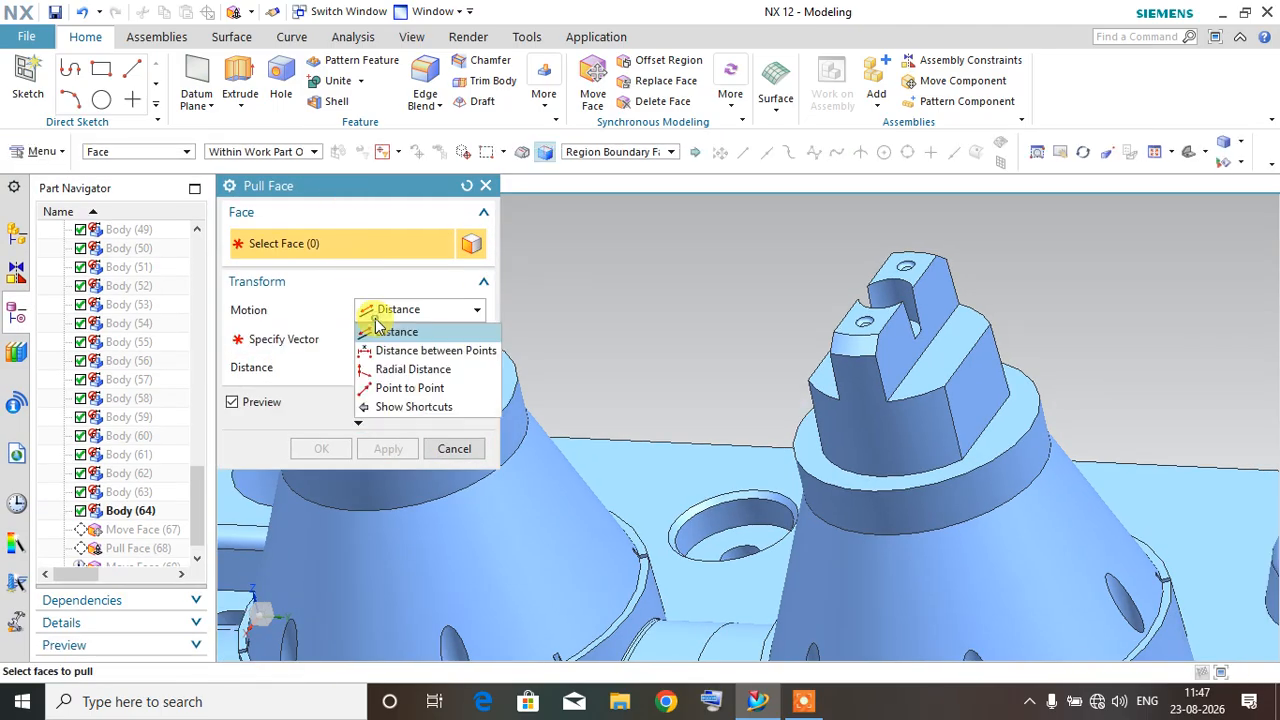
left_click(390, 331)
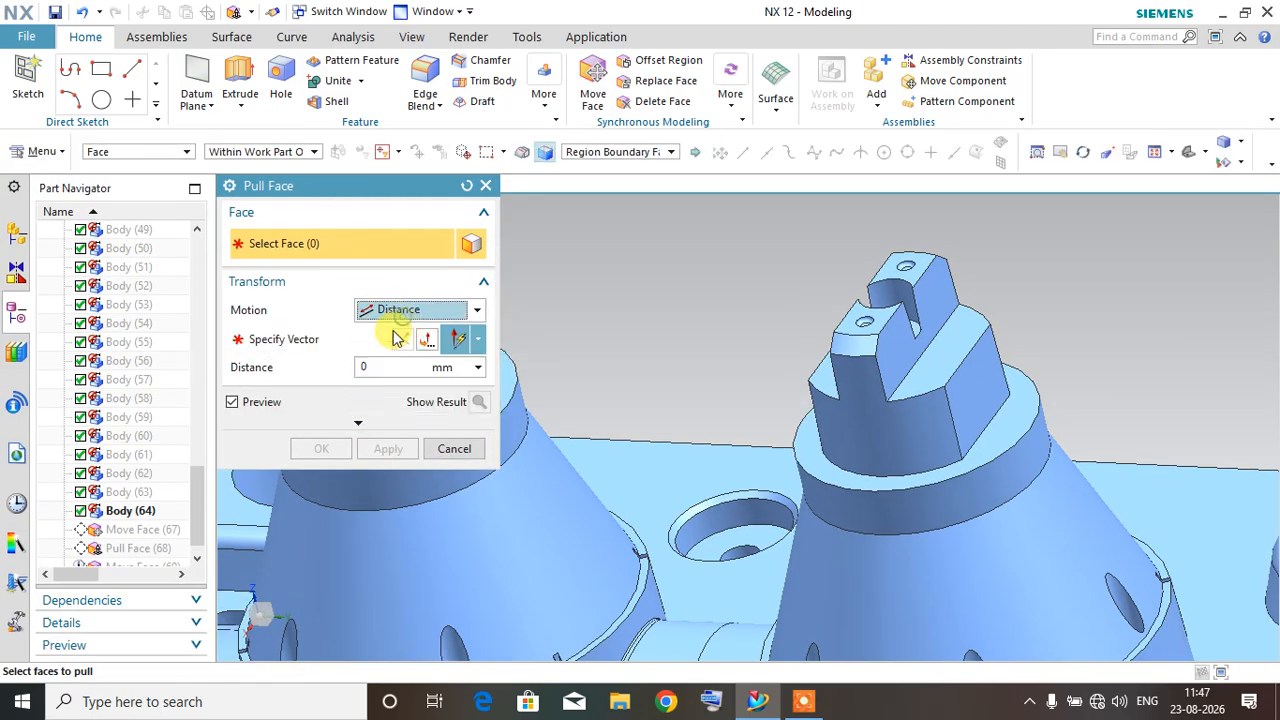
middle_click_drag(820, 354, 857, 374)
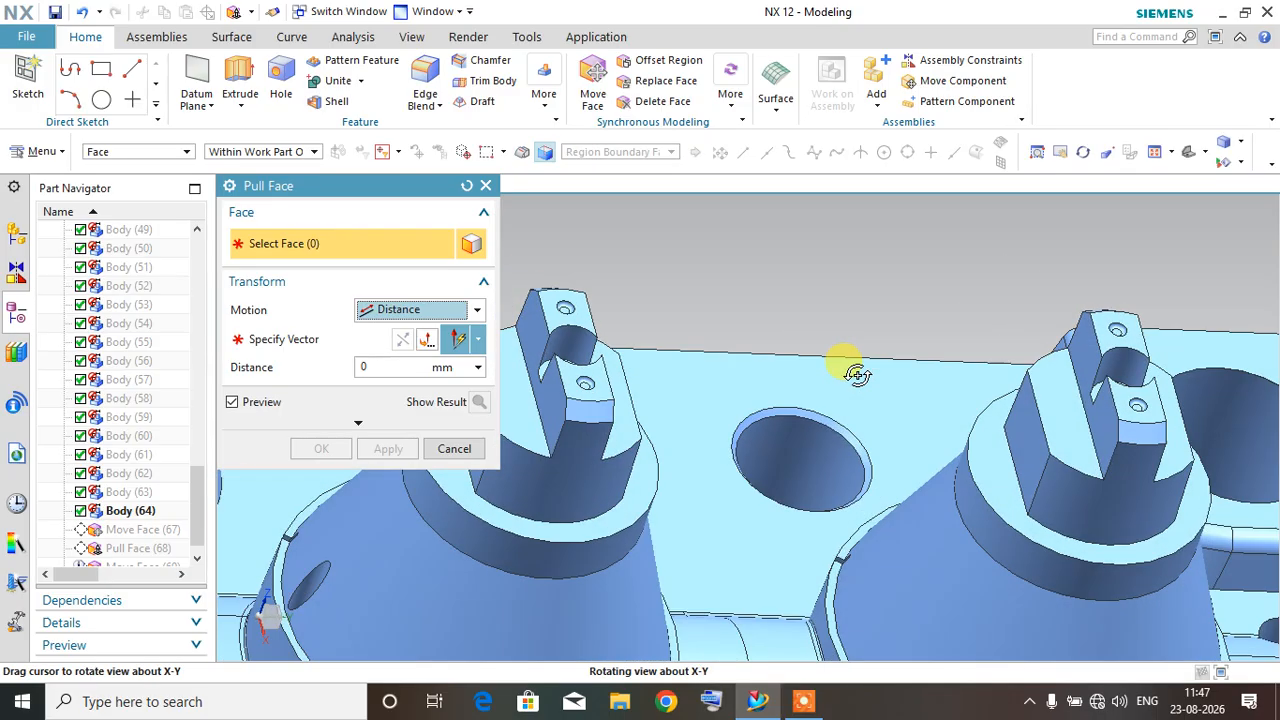
left_click(1034, 424)
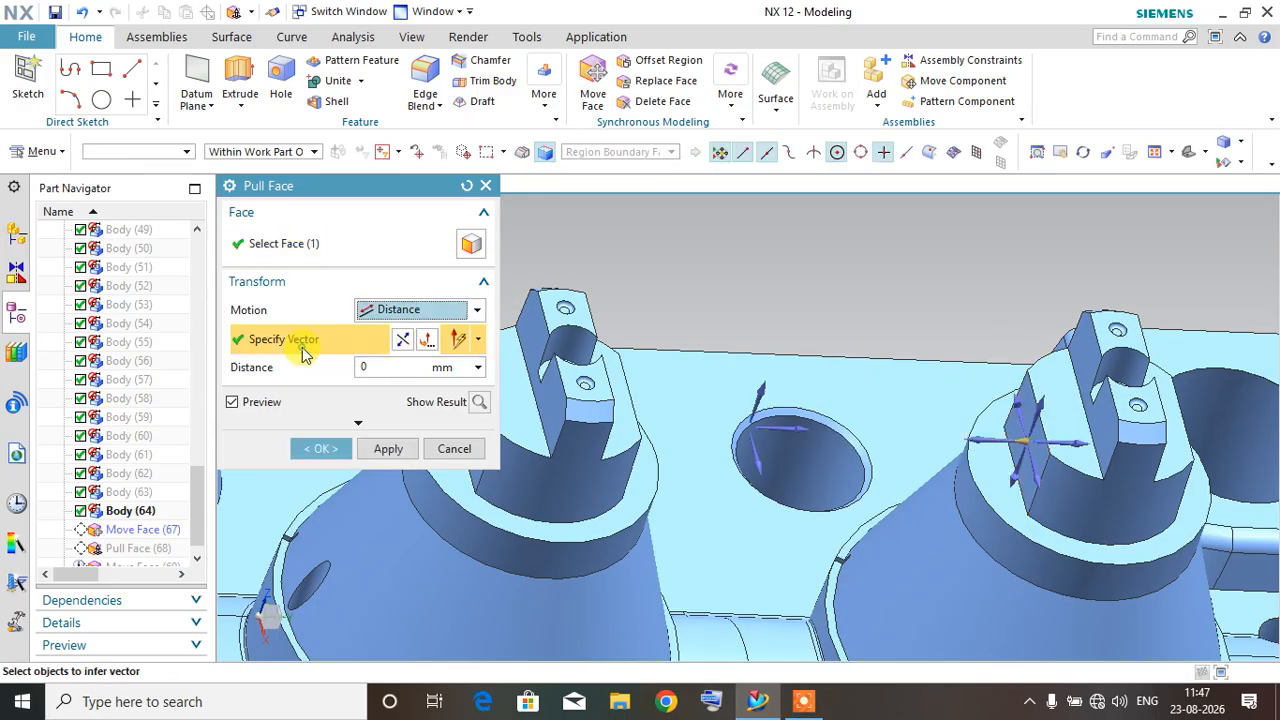
left_click(797, 425)
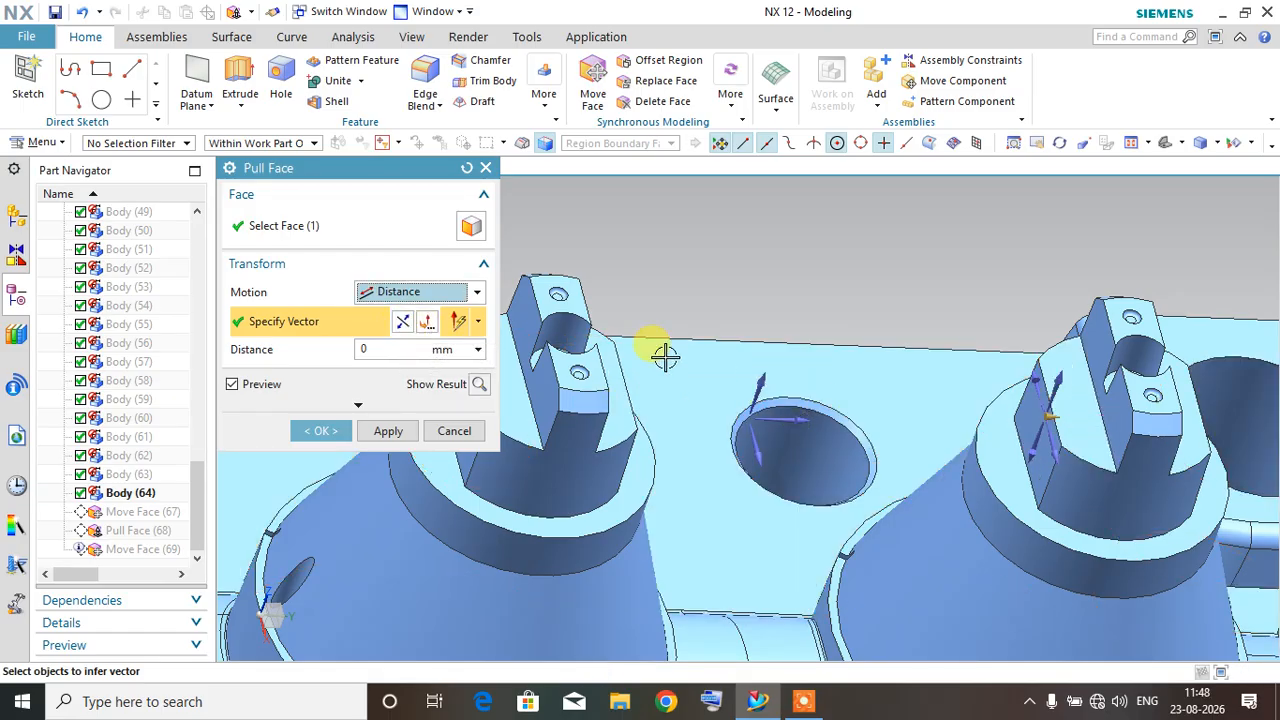
Step: Try pull distances of 20 mm and 5 mm on the selected core face
left_click(352, 352)
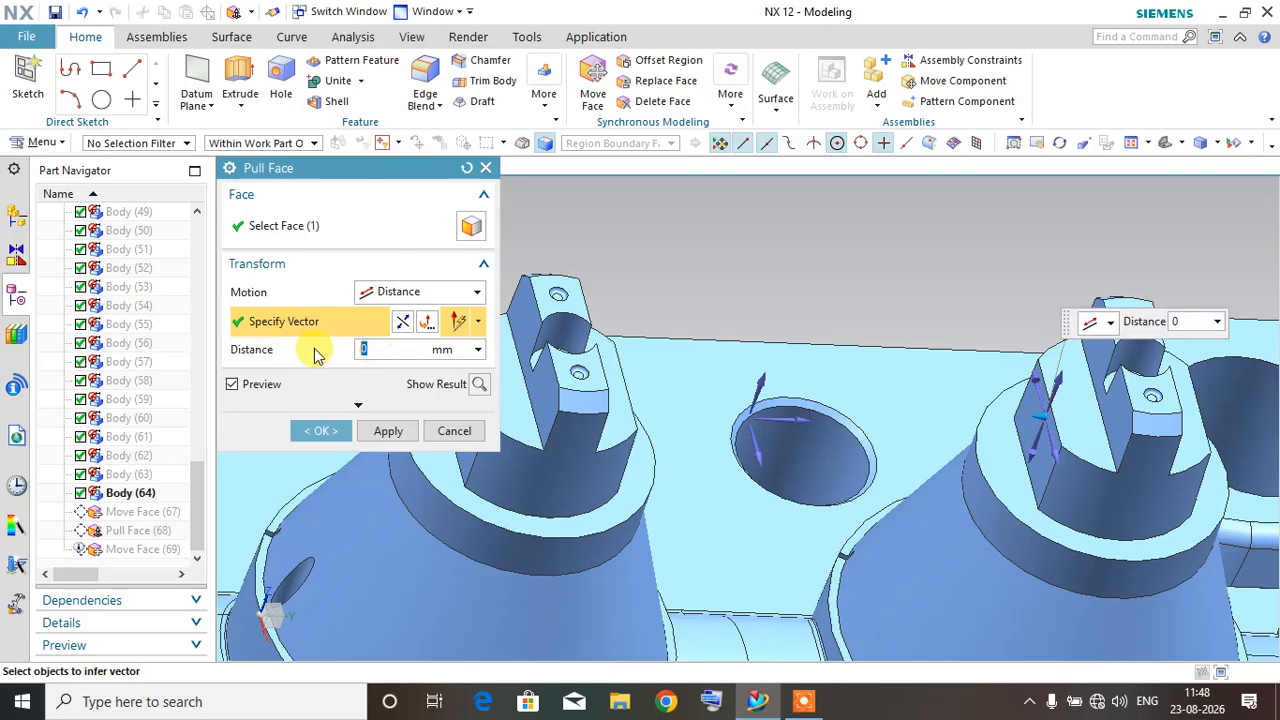
type("20")
key("Return")
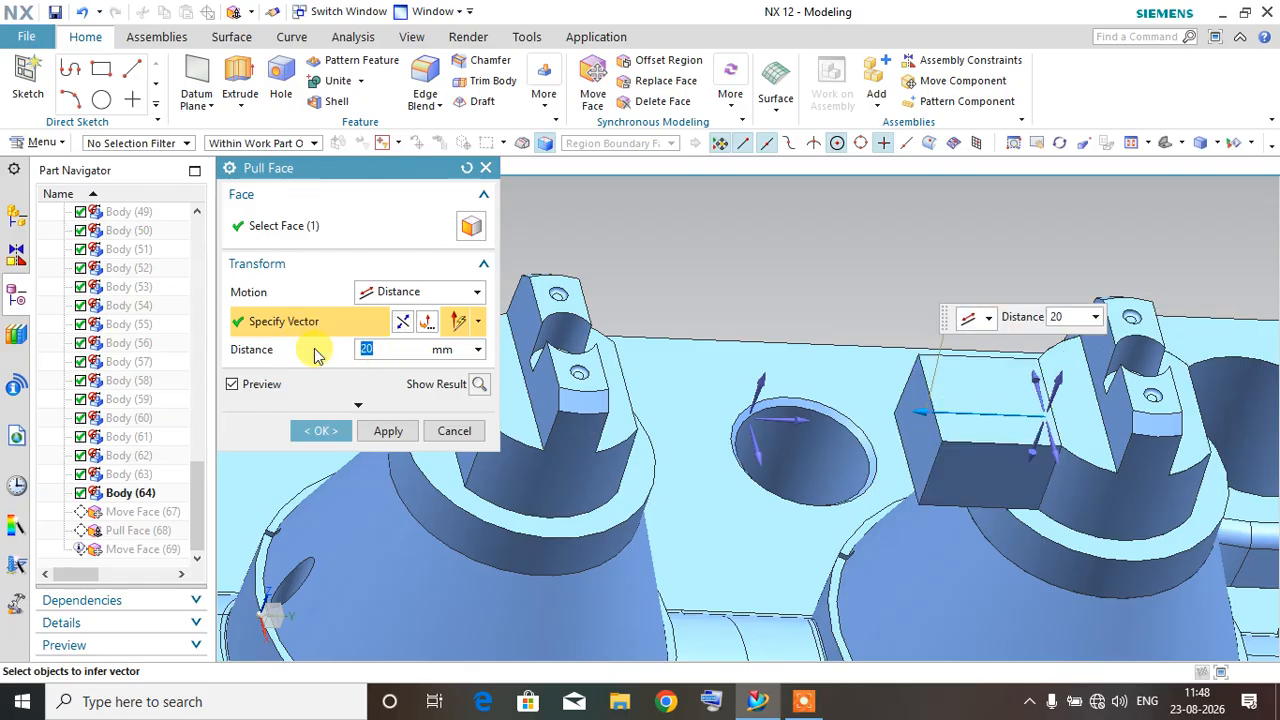
key("Return")
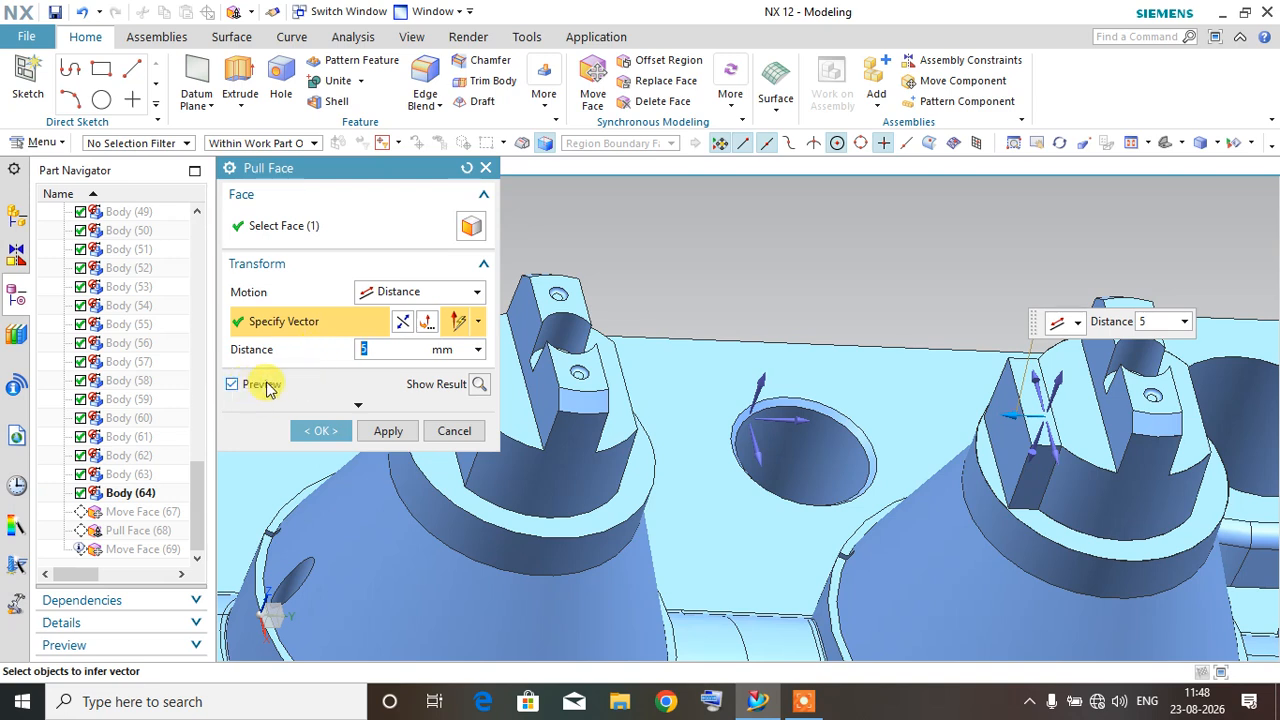
Step: Show the calculated result of the 5 mm pull, examine it against the unpulled core, and undo the result
left_click(479, 384)
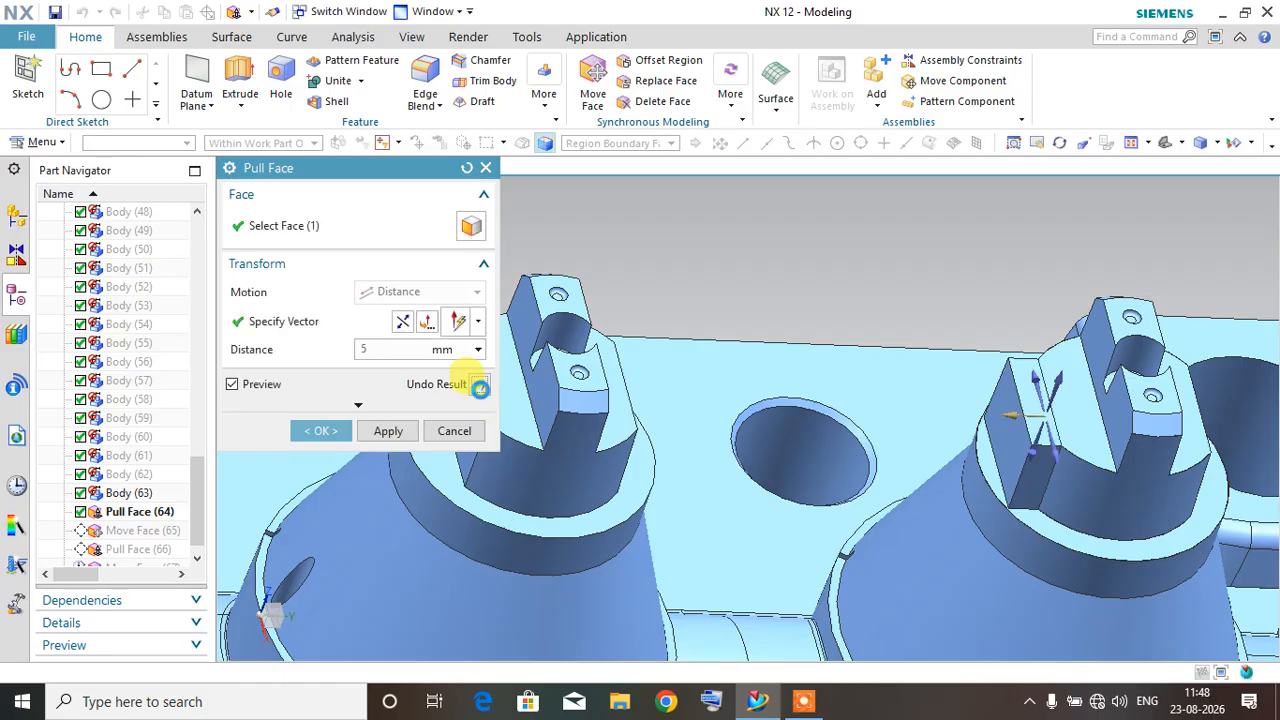
left_click(479, 385)
scroll(1065, 410, "up", 3)
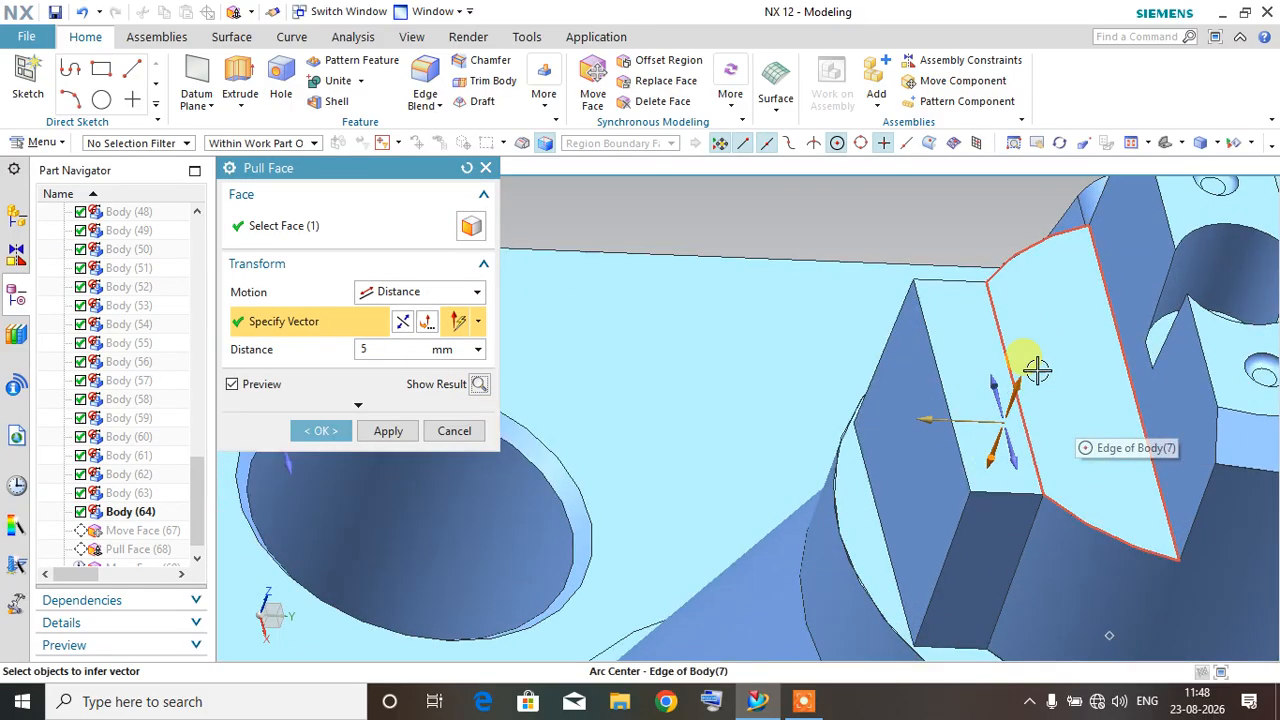
left_click(479, 384)
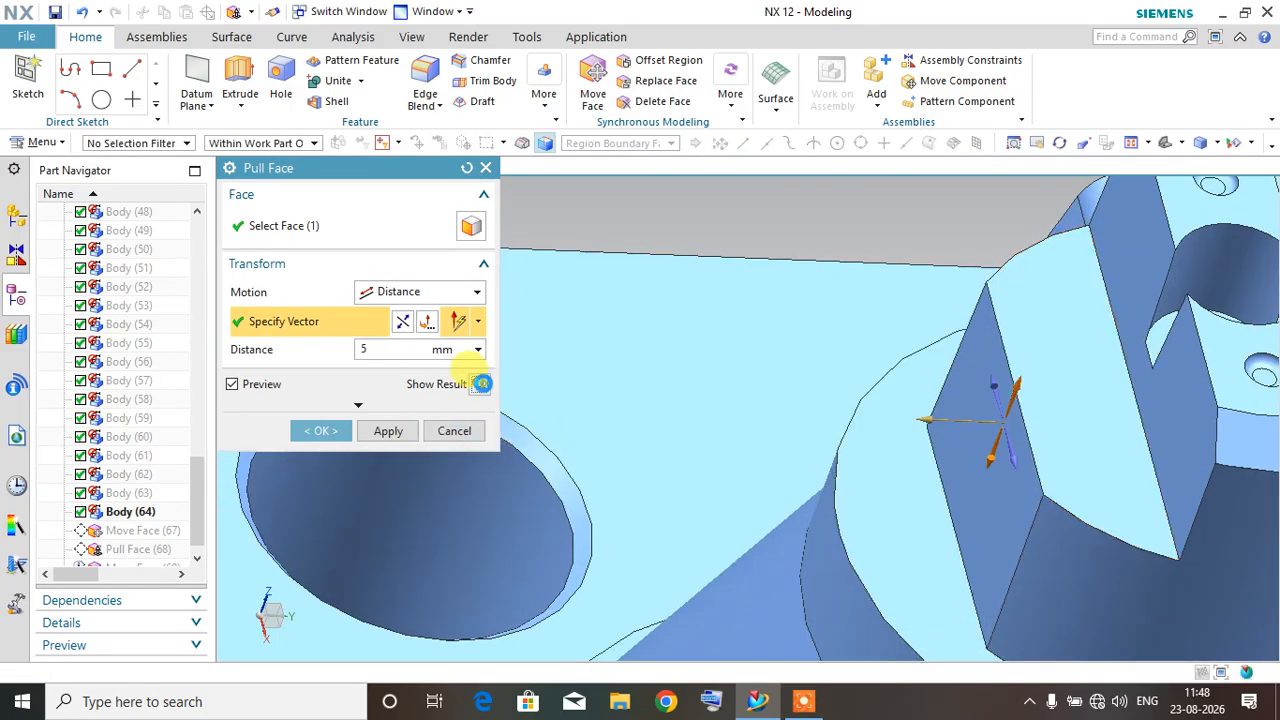
scroll(987, 395, "down", 2)
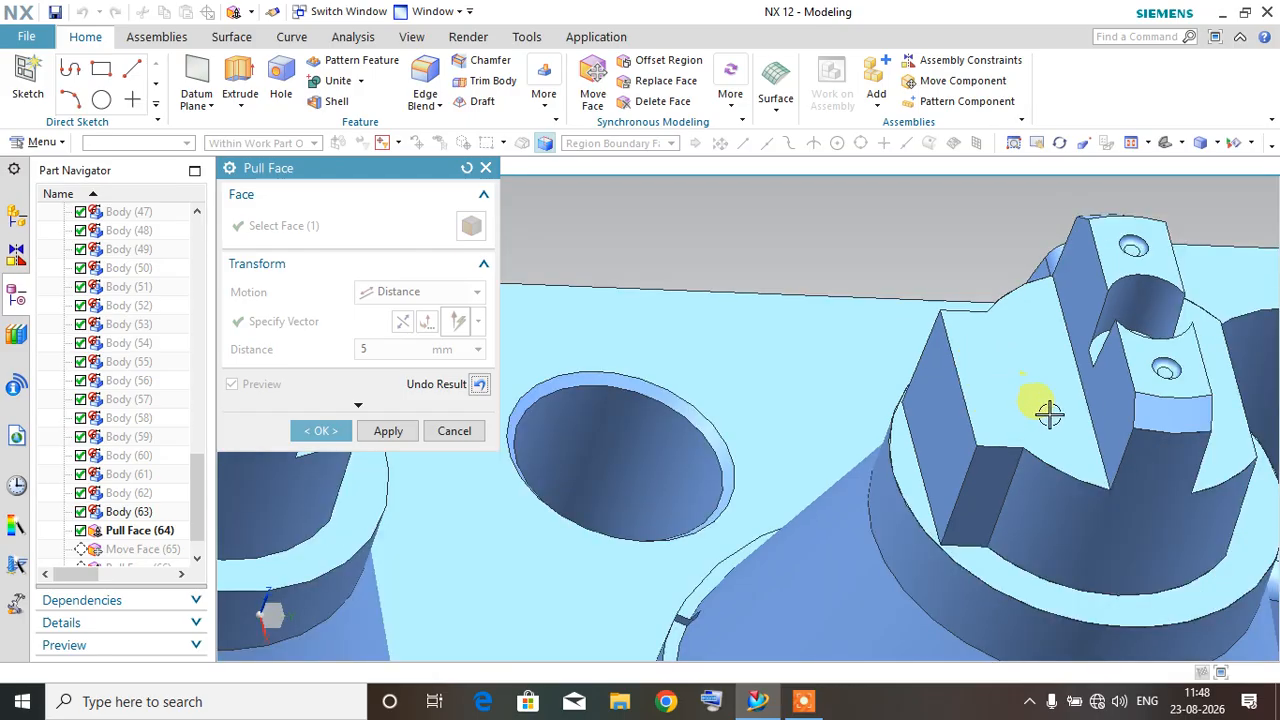
left_click(480, 385)
Step: Change the pull motion to Distance between Points and pick a corner of the selected face as the origin point
left_click(392, 291)
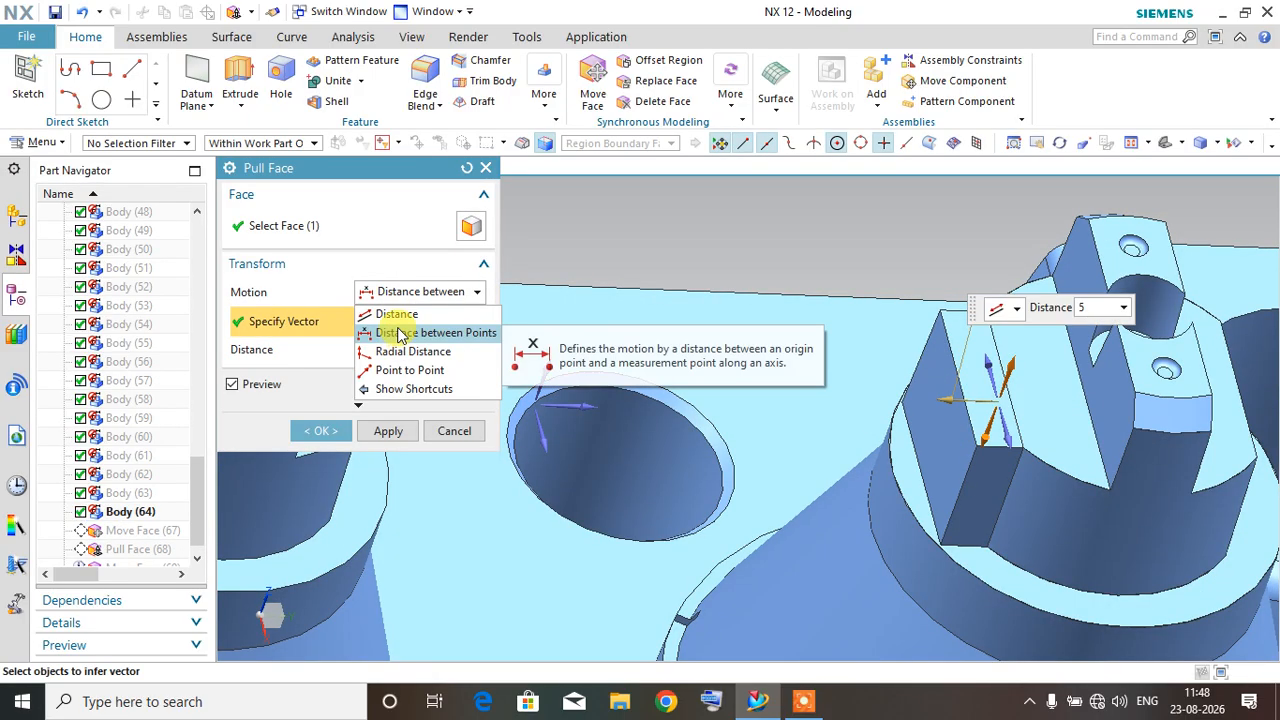
left_click(397, 334)
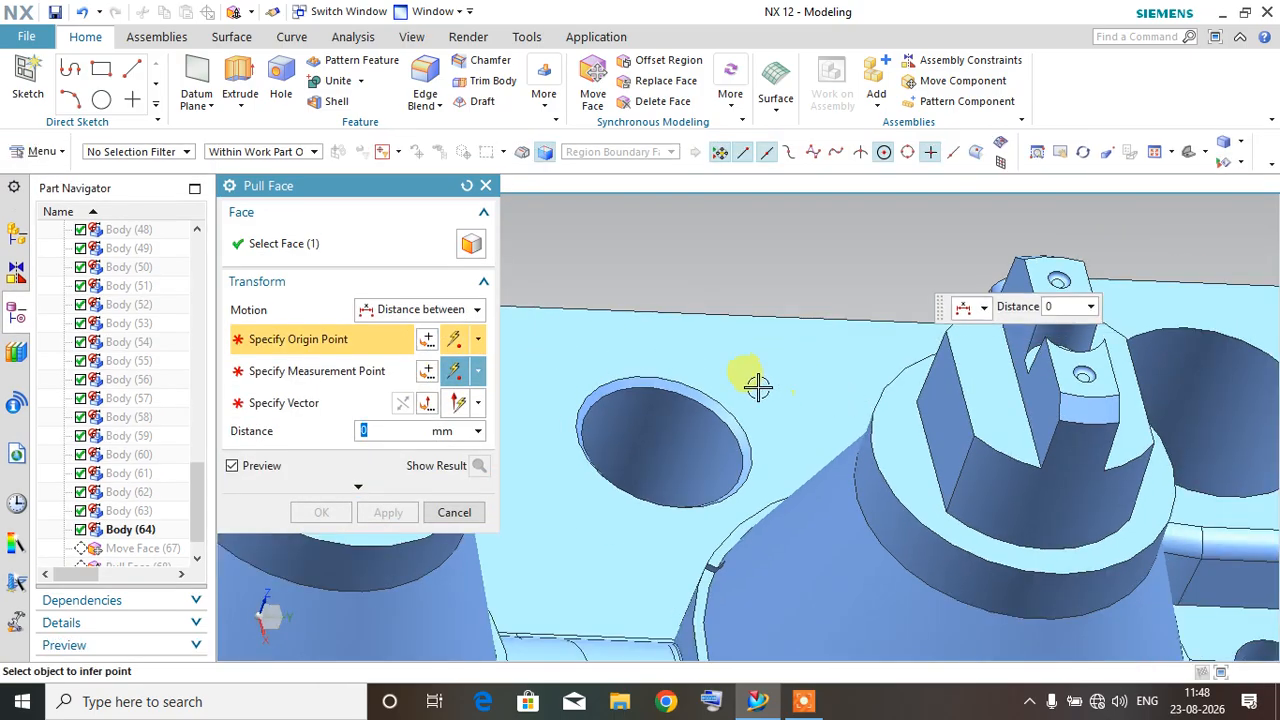
middle_click_drag(990, 373, 980, 423)
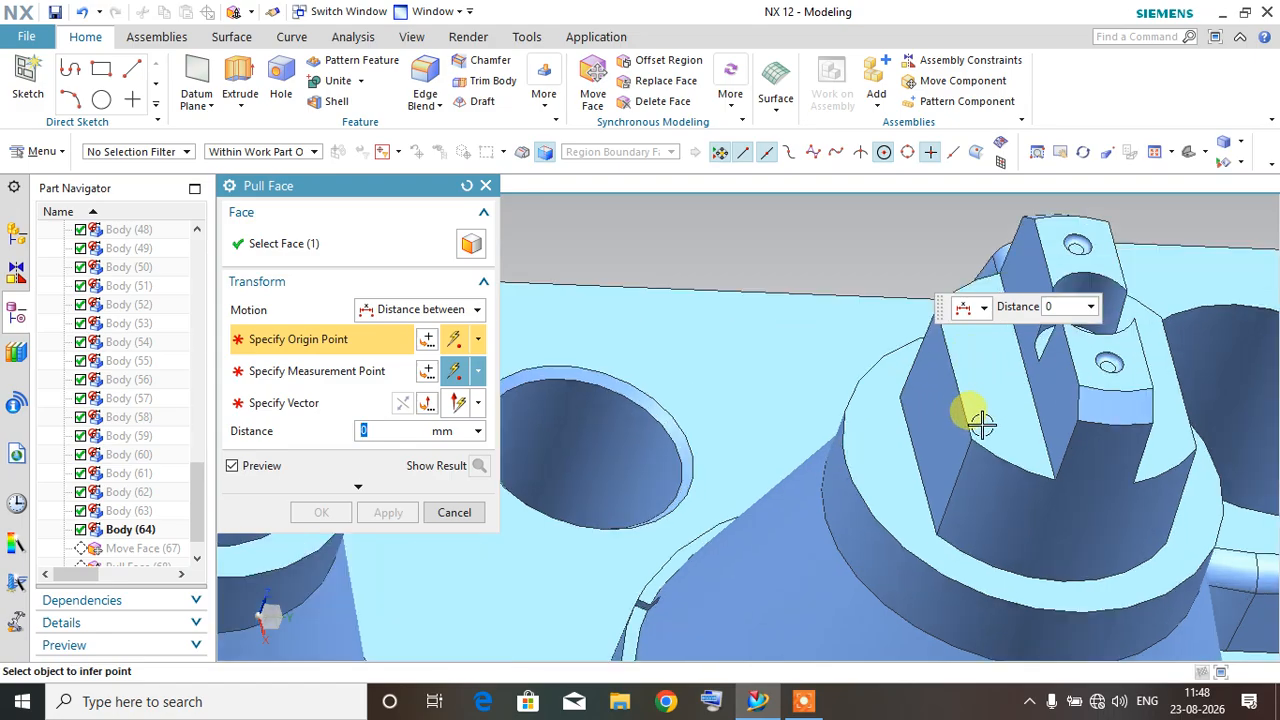
left_click(971, 438)
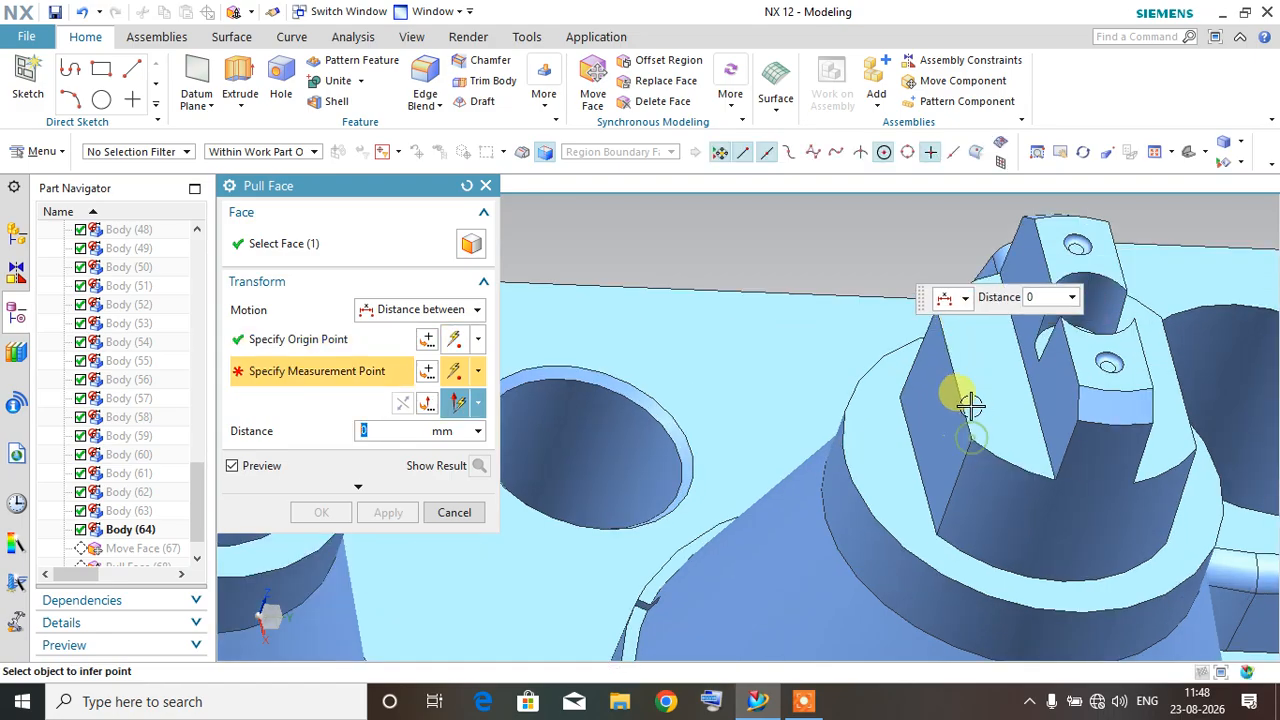
Step: Pick the facing corner of the neighbouring core's tip as the measurement point and set the vector along the Y-axis
scroll(945, 442, "down", 5)
middle_click_drag(777, 440, 814, 457)
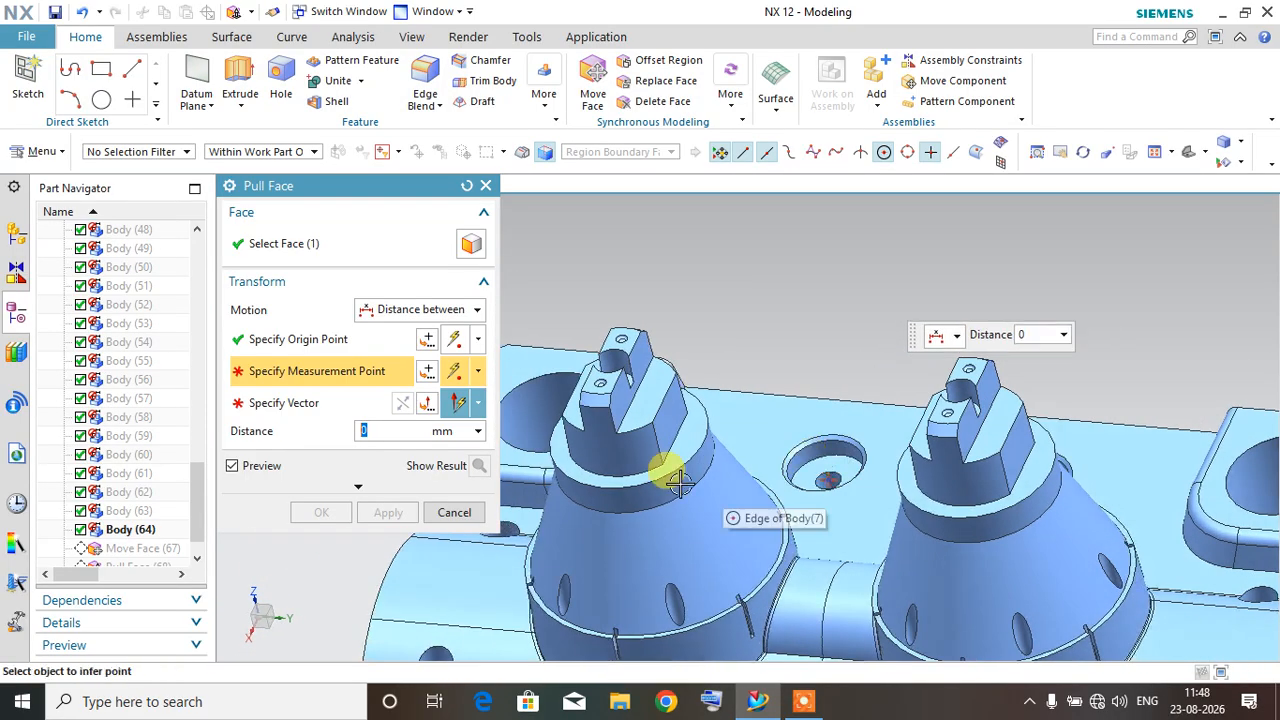
scroll(651, 434, "up", 4)
left_click(633, 431)
scroll(723, 389, "down", 2)
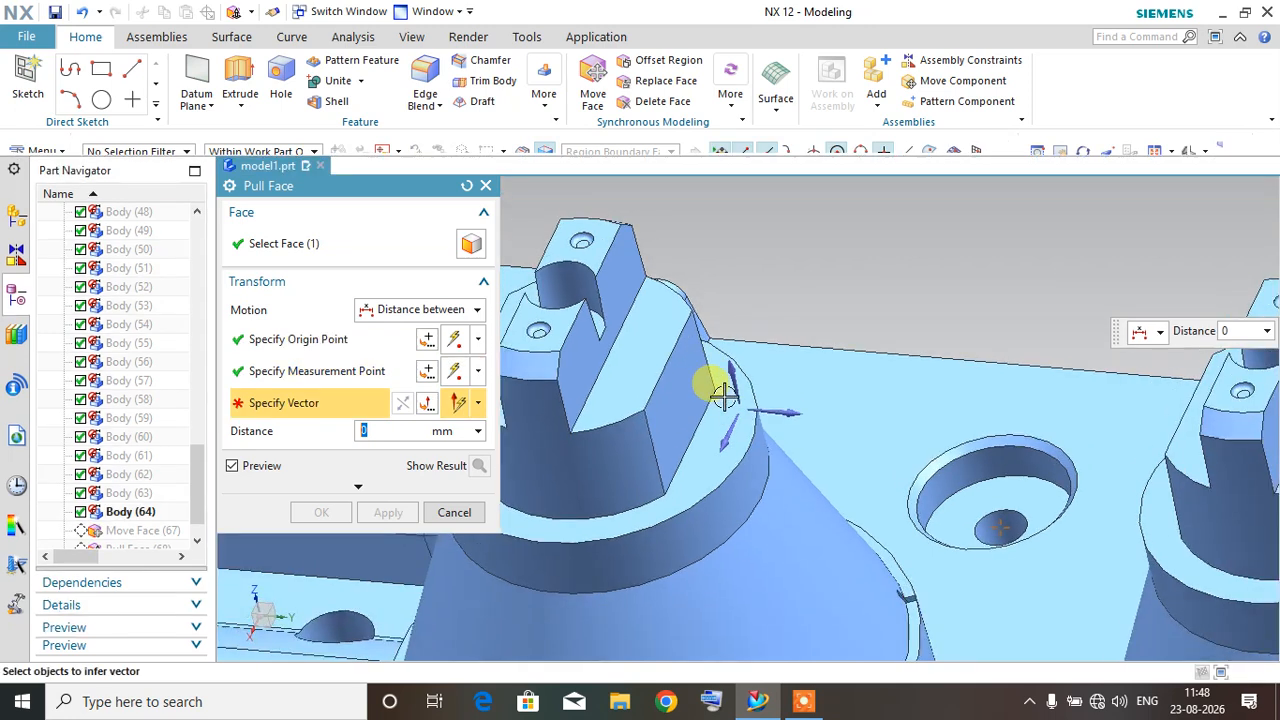
left_click(783, 401)
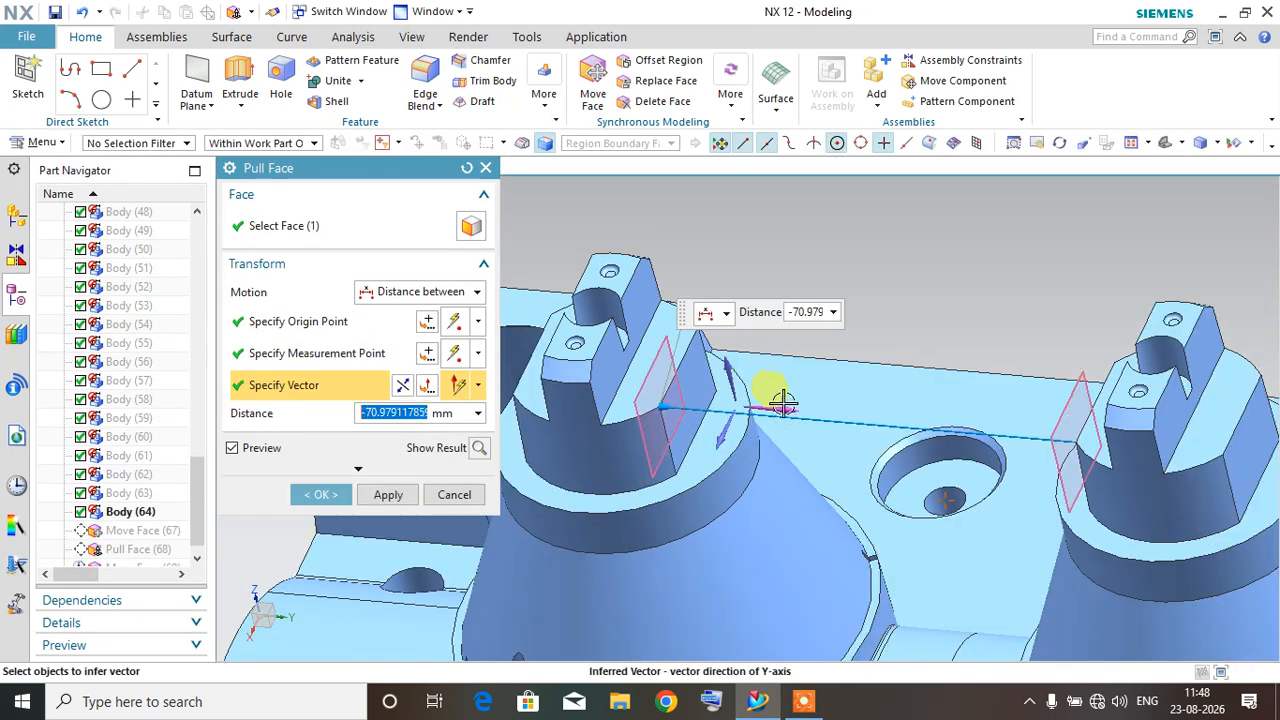
Step: Try reversing the pull direction and bringing the distance between the points to 0 mm
scroll(797, 420, "down", 2)
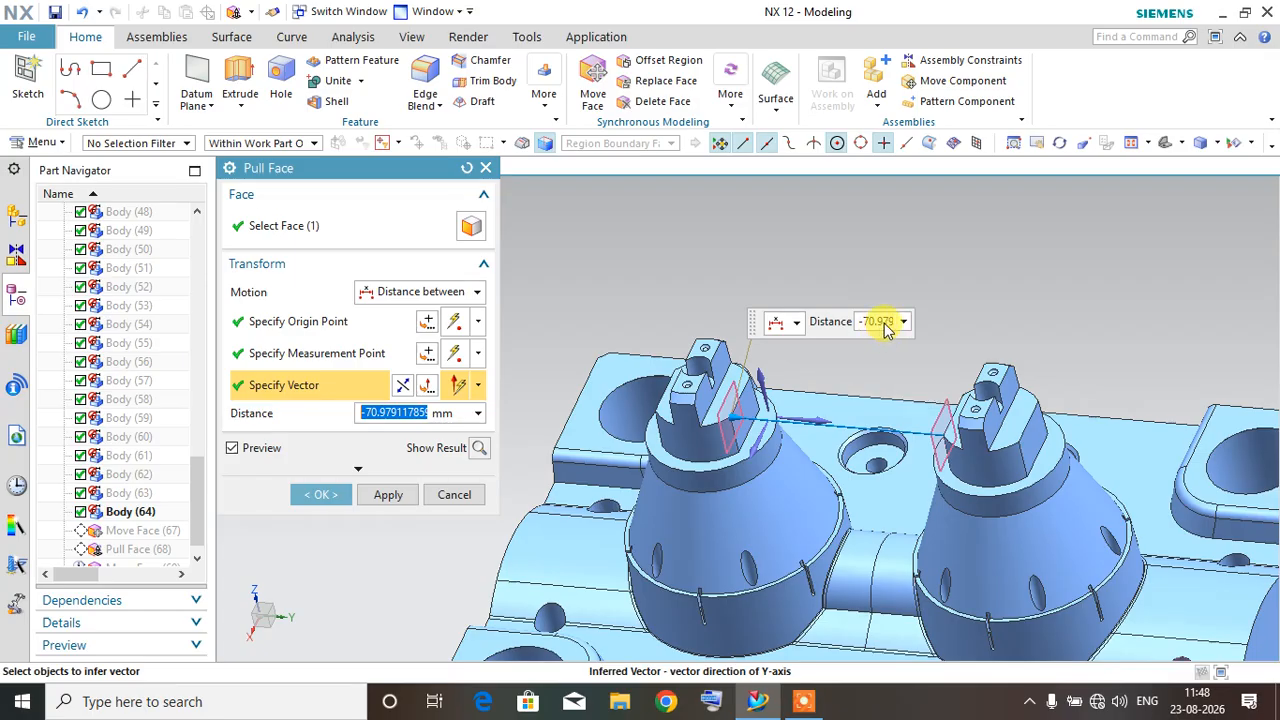
middle_click_drag(867, 383, 640, 400)
left_click(404, 387)
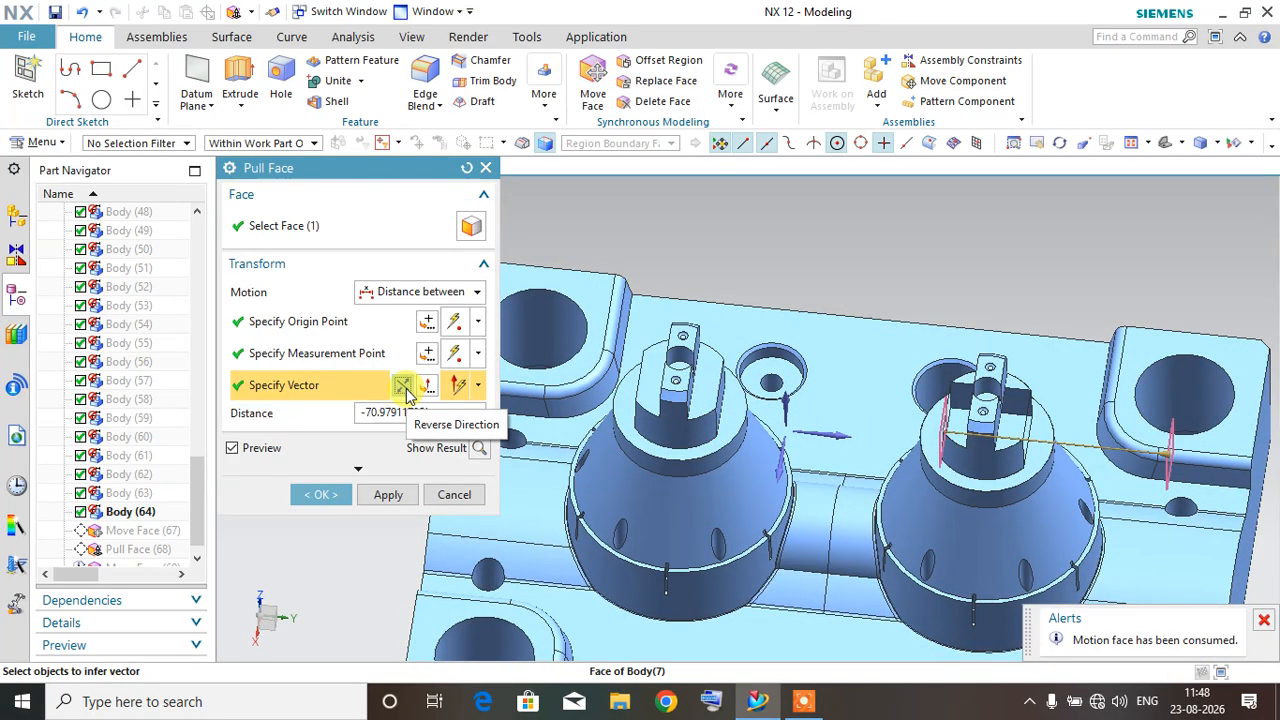
middle_click_drag(820, 403, 852, 409)
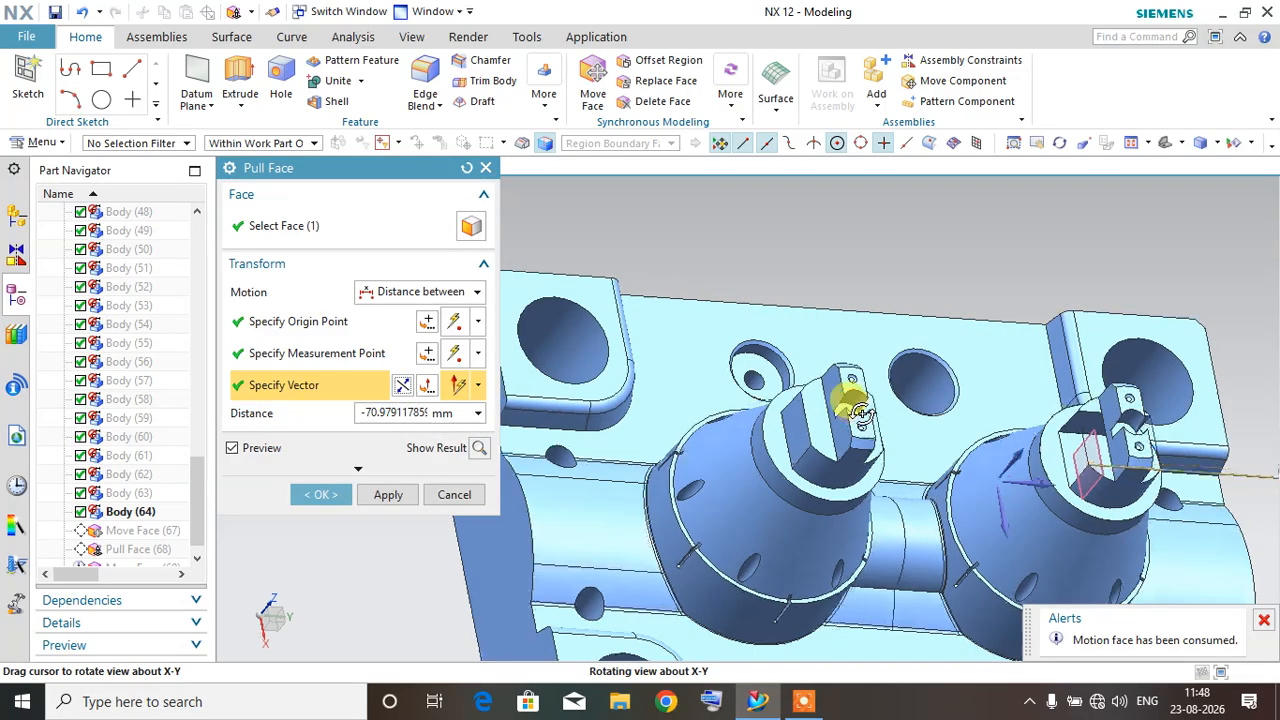
scroll(1020, 420, "up", 3)
scroll(985, 415, "down", 3)
middle_click_drag(1243, 450, 1095, 478)
left_click_drag(1077, 461, 760, 480)
mouse_move(760, 480)
middle_mouse_down()
mouse_move(734, 457)
mouse_move(753, 478)
middle_mouse_up()
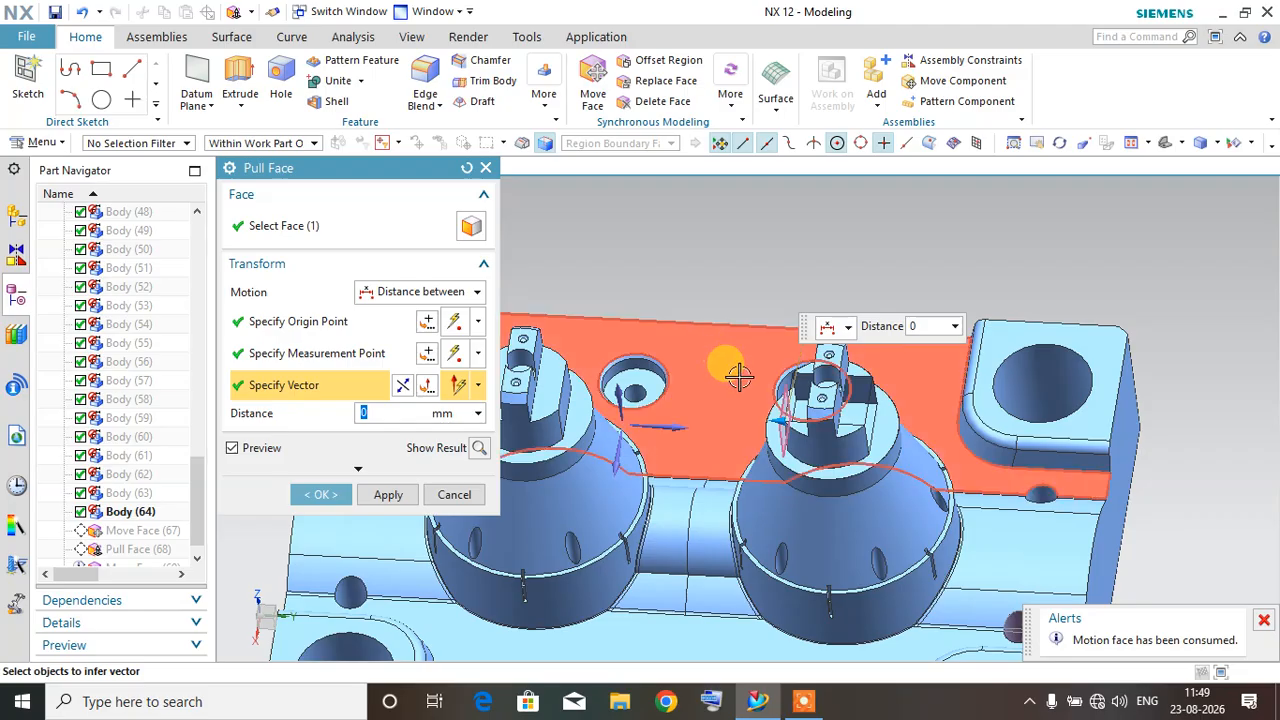
scroll(775, 397, "up", 3)
scroll(775, 397, "down", 5)
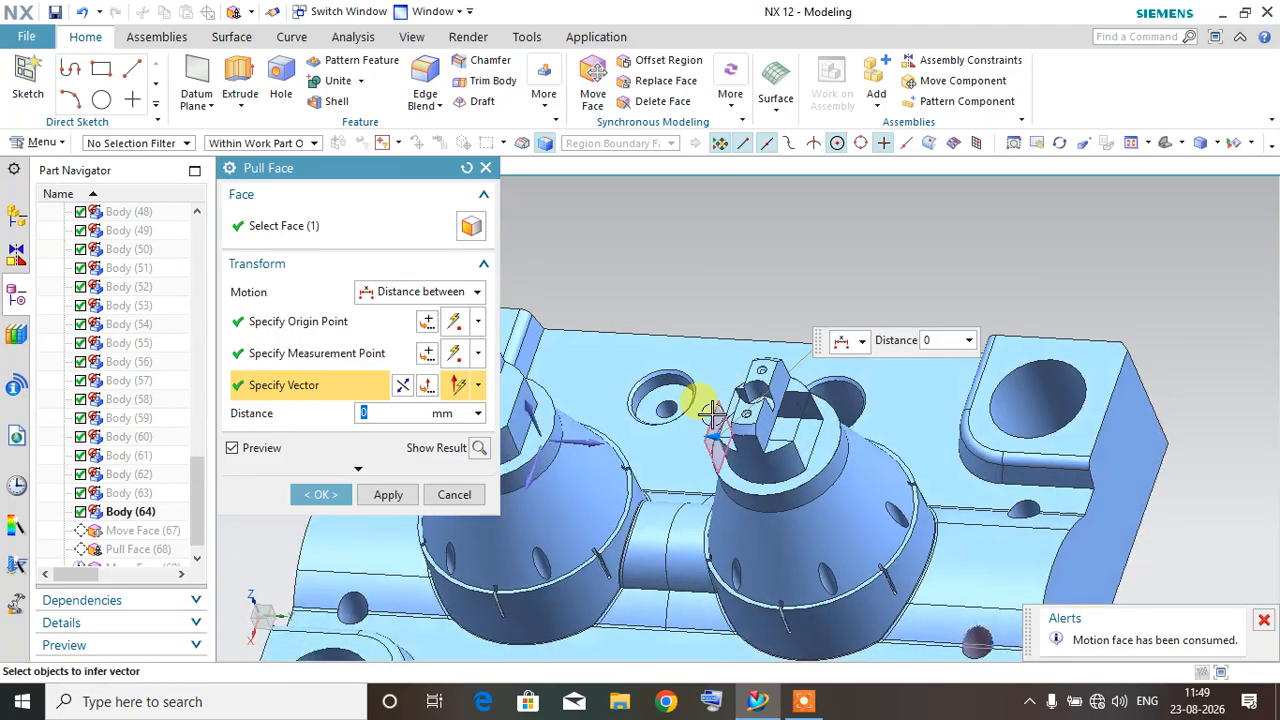
Step: Make the measurement point active again and try a distance of -20 mm
left_click(352, 356)
scroll(545, 430, "up", 3)
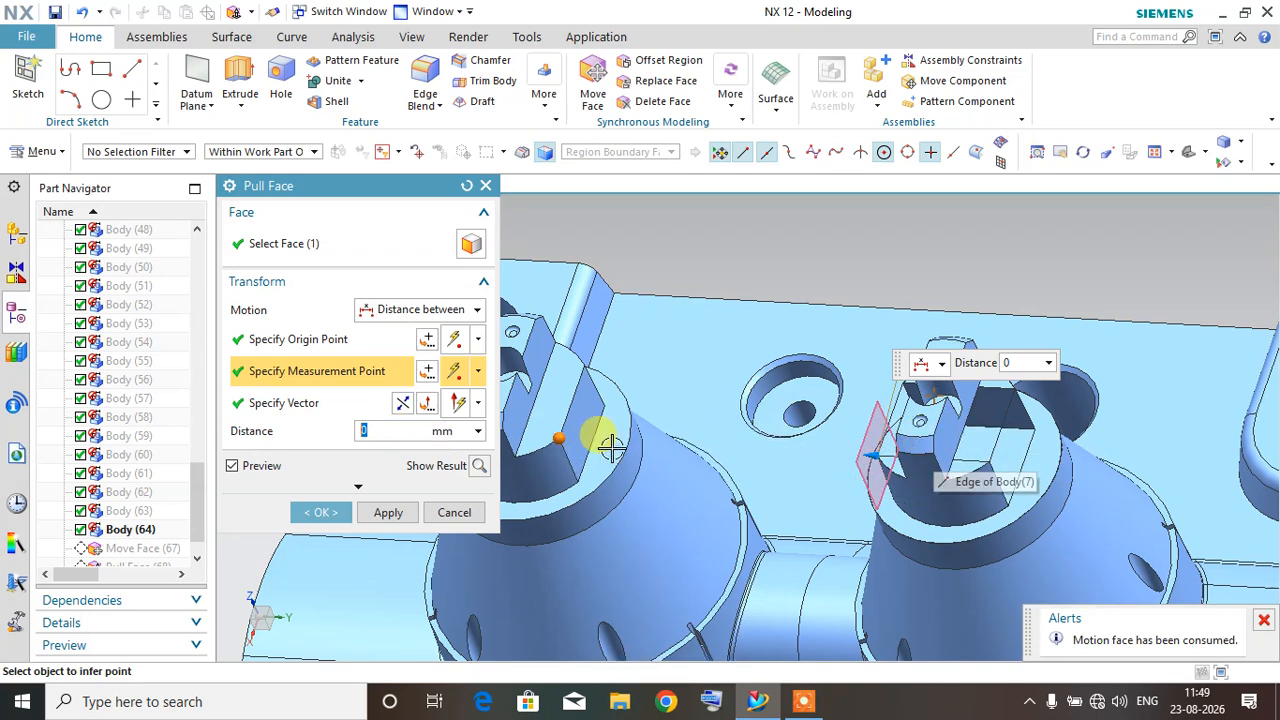
scroll(840, 405, "down", 2)
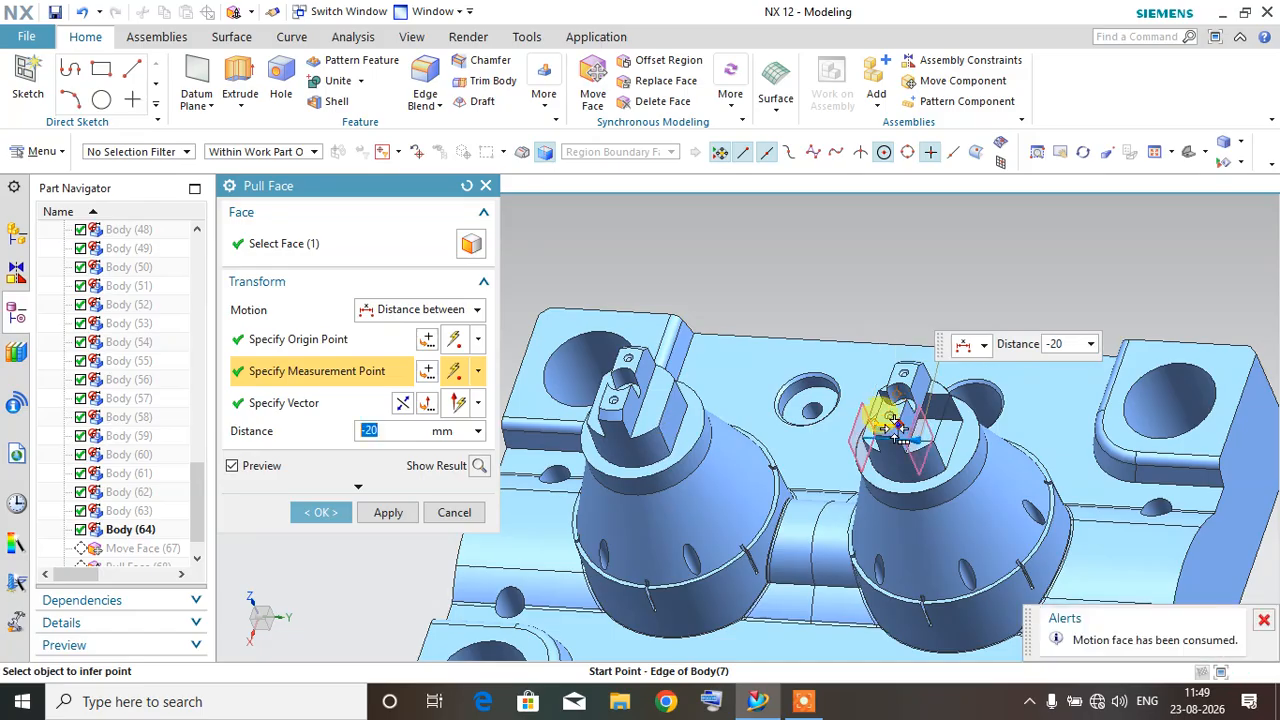
scroll(888, 426, "up", 2)
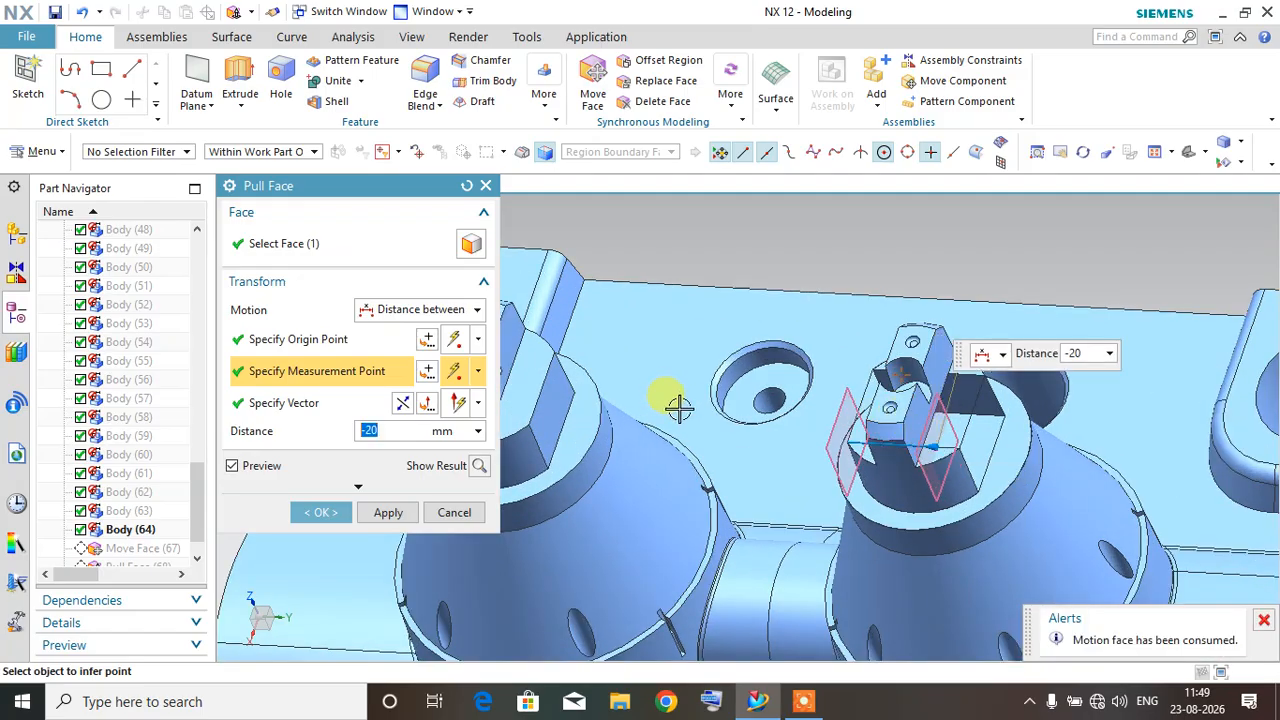
Step: Set the distance to -180 mm and reverse the vector so the face is pulled towards the neighbouring core
key("Return")
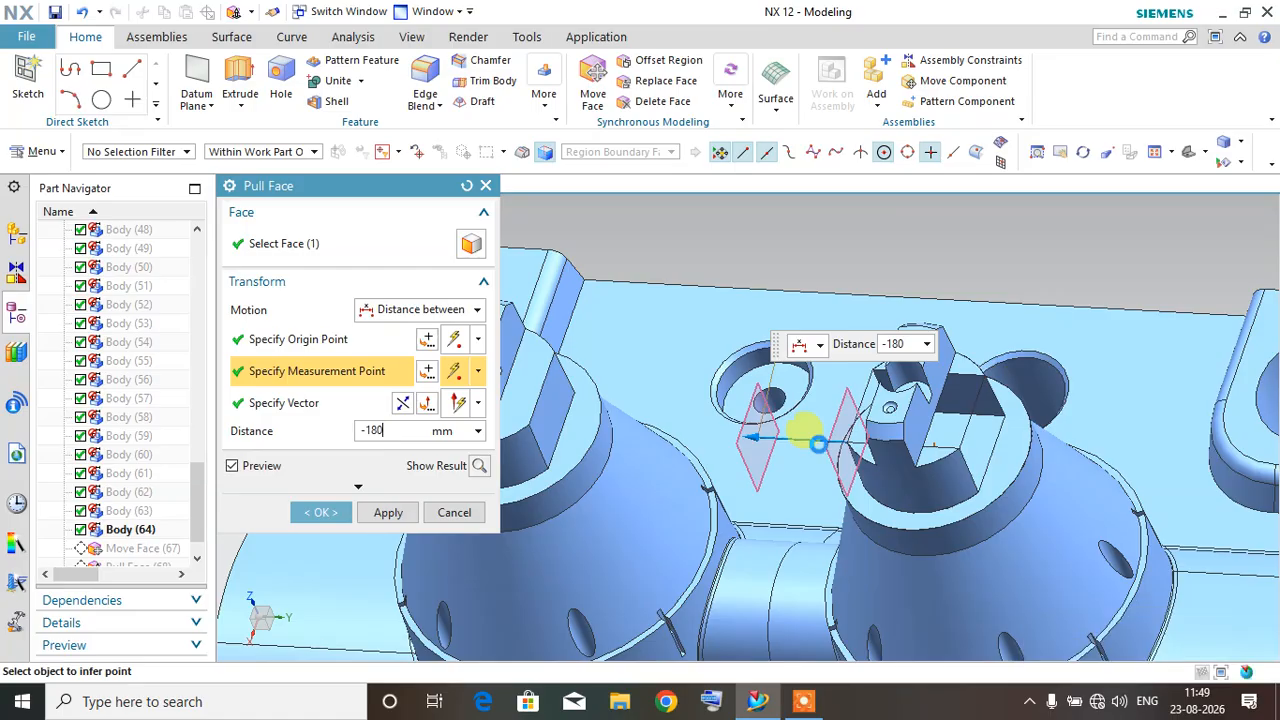
key("Return")
scroll(829, 404, "down", 3)
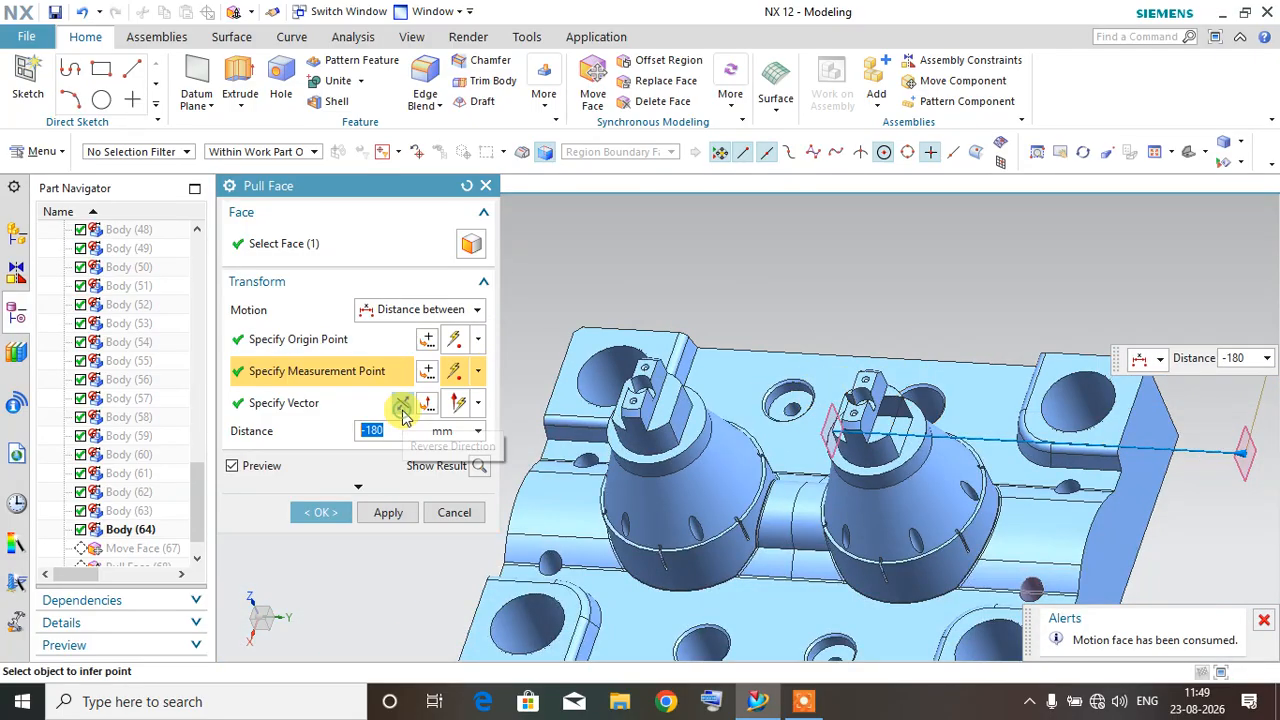
left_click(402, 408)
middle_click_drag(766, 371, 704, 388)
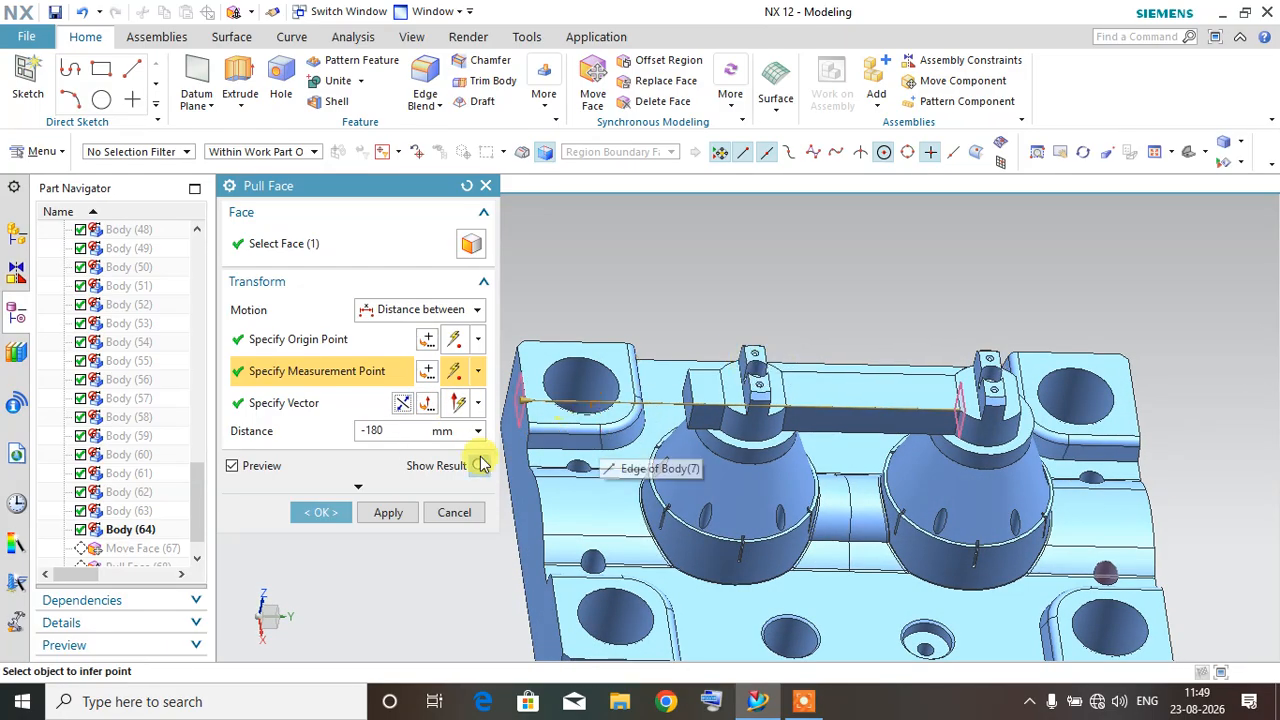
Step: Set the distance between the origin and measurement points to -100 mm
left_click(399, 429)
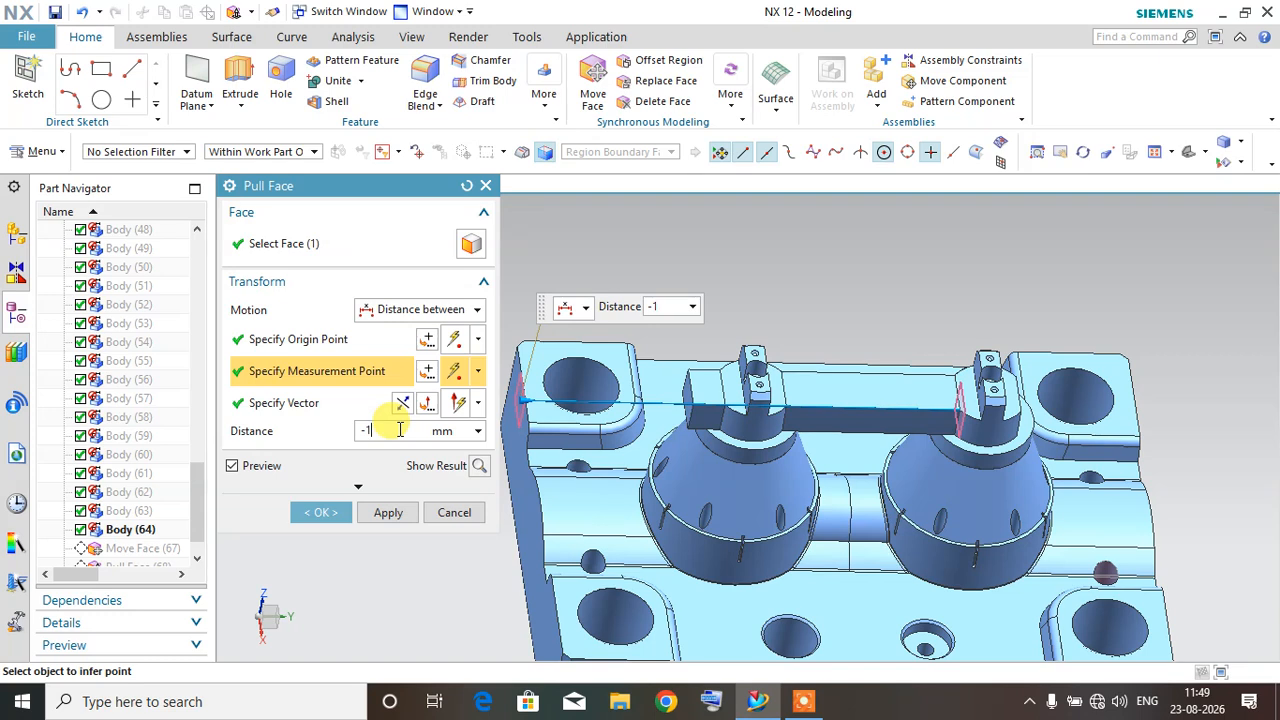
key("Return")
scroll(868, 383, "up", 3)
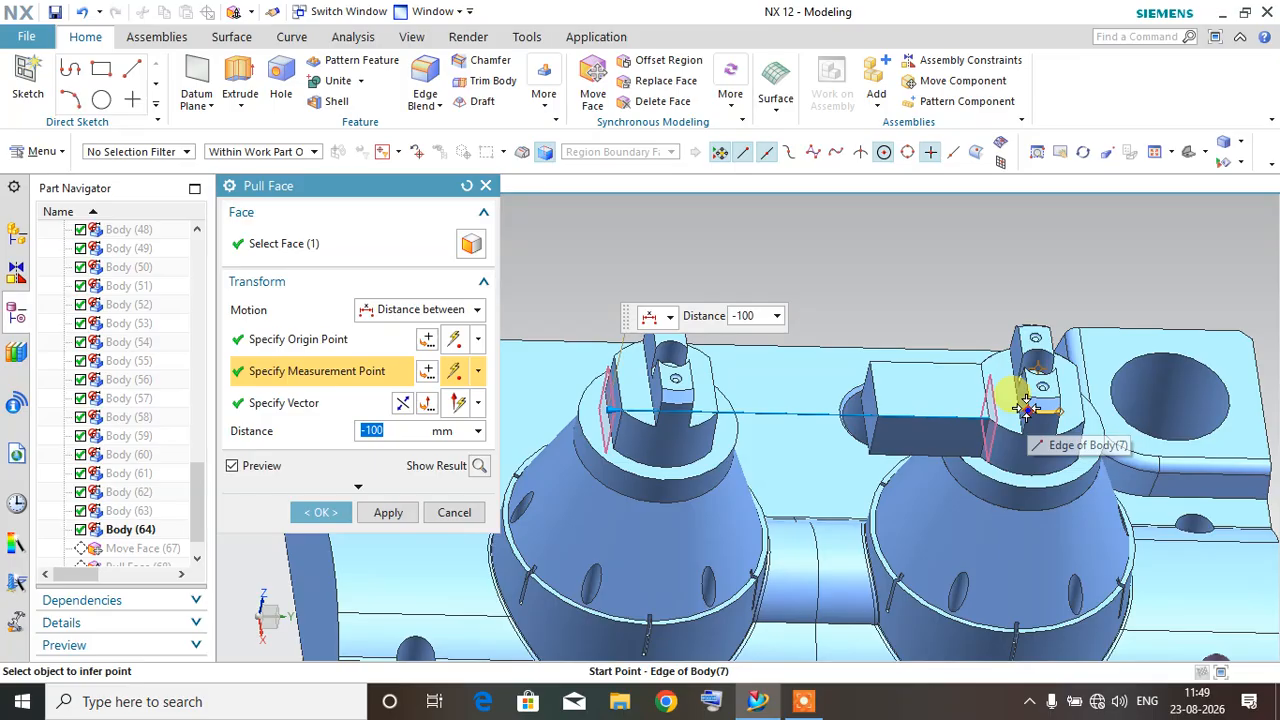
Step: Review the origin point and the measurement point that define the pull distance
left_click(312, 339)
scroll(990, 409, "up", 4)
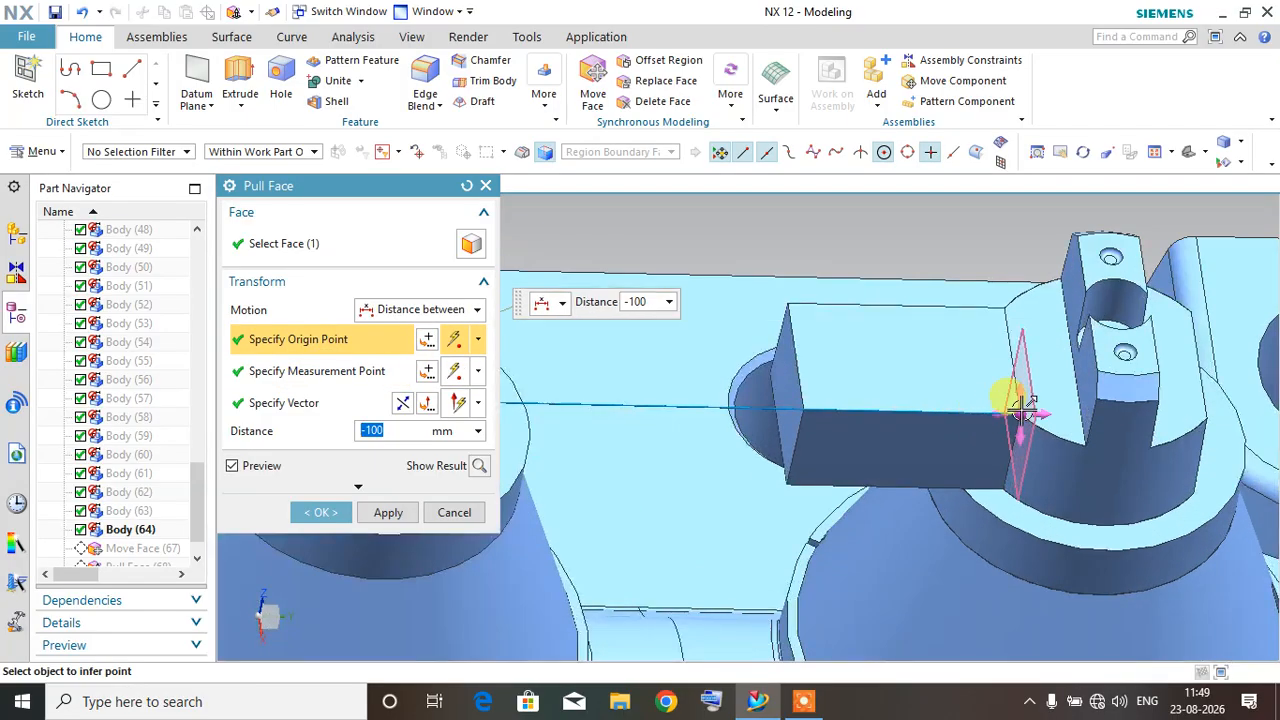
scroll(1022, 410, "down", 4)
left_click(340, 372)
scroll(790, 420, "up", 3)
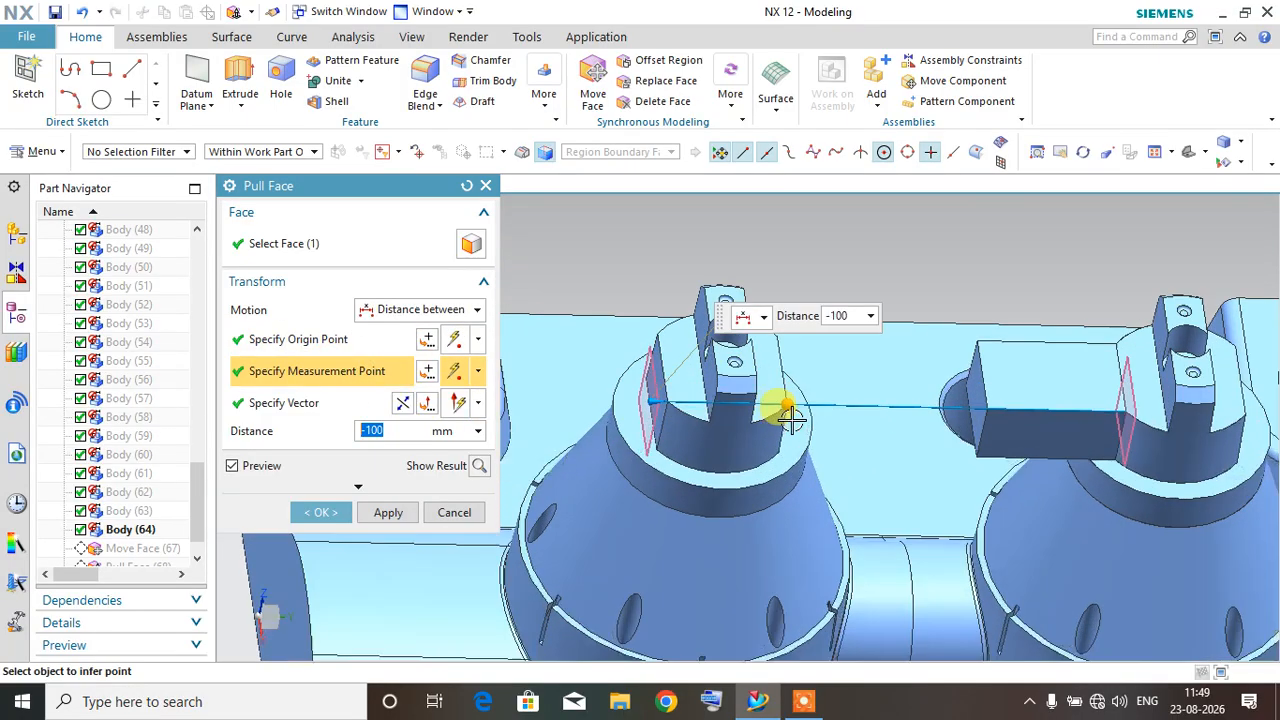
Step: Switch the Pull Face motion to Radial Distance and specify the Y axis as the vector
scroll(790, 420, "up", 1)
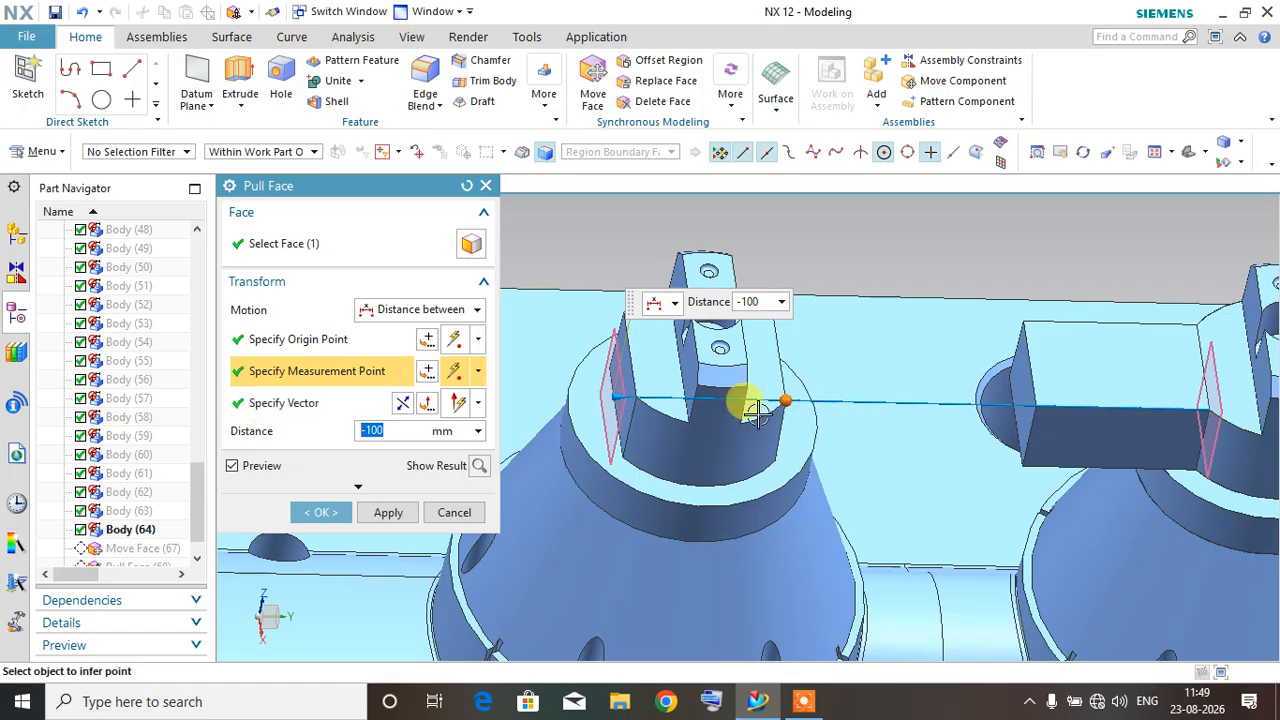
scroll(800, 420, "down", 1)
left_click(800, 421)
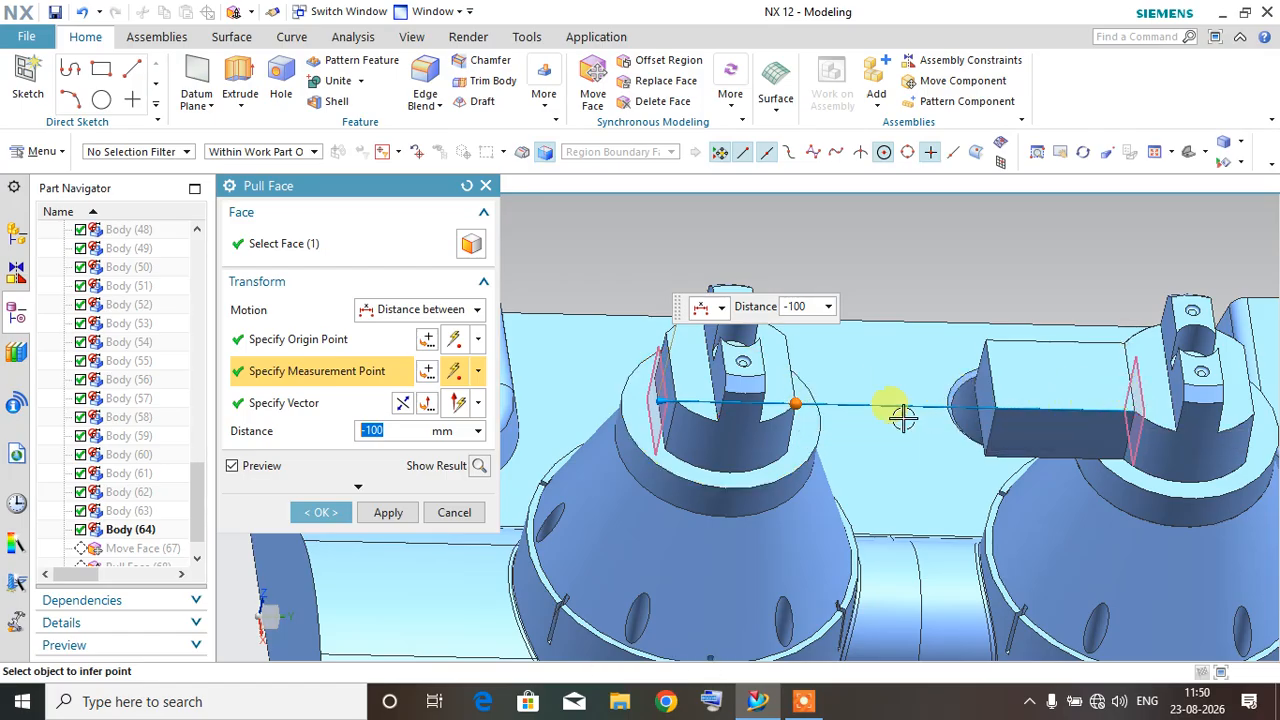
middle_click_drag(842, 410, 773, 406)
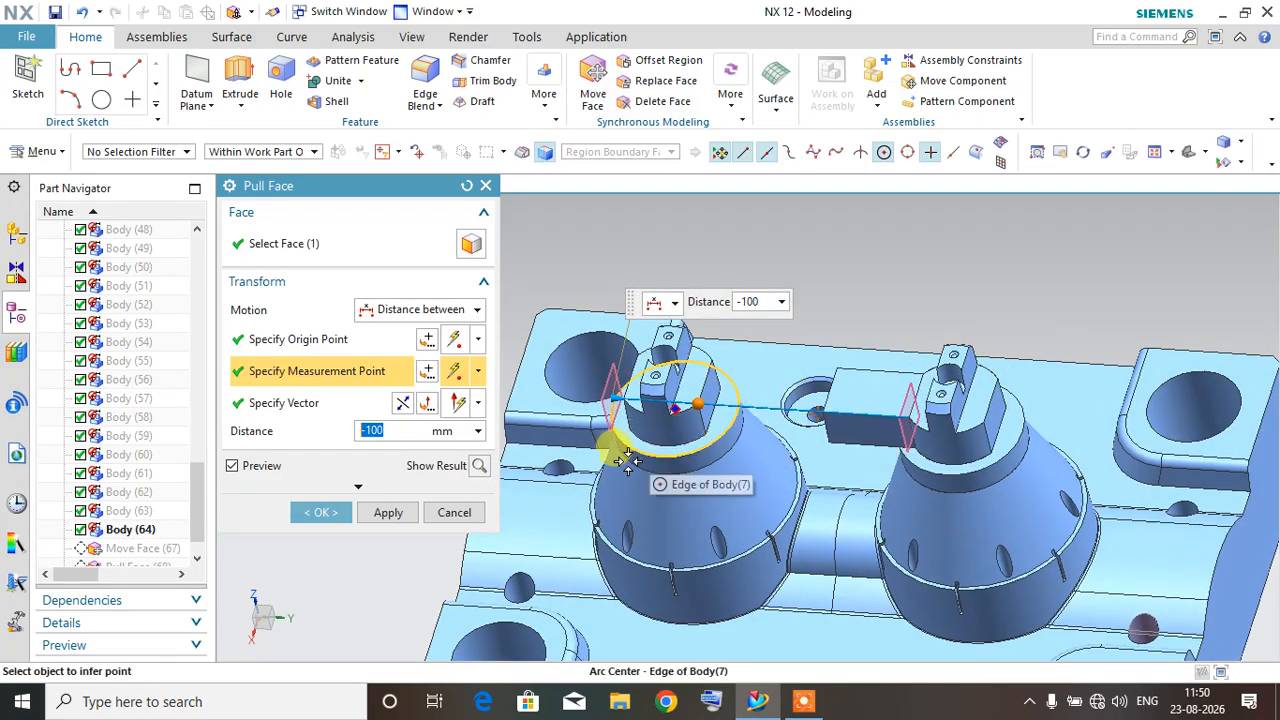
left_click(405, 312)
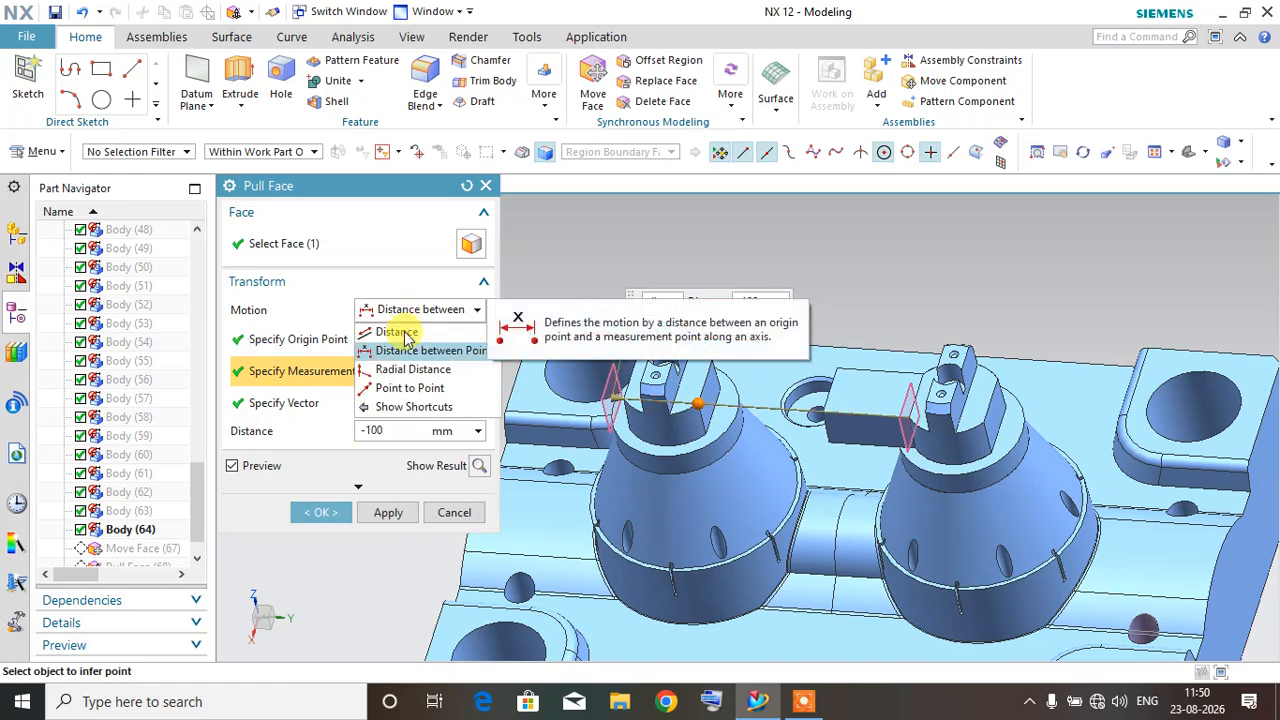
left_click(413, 370)
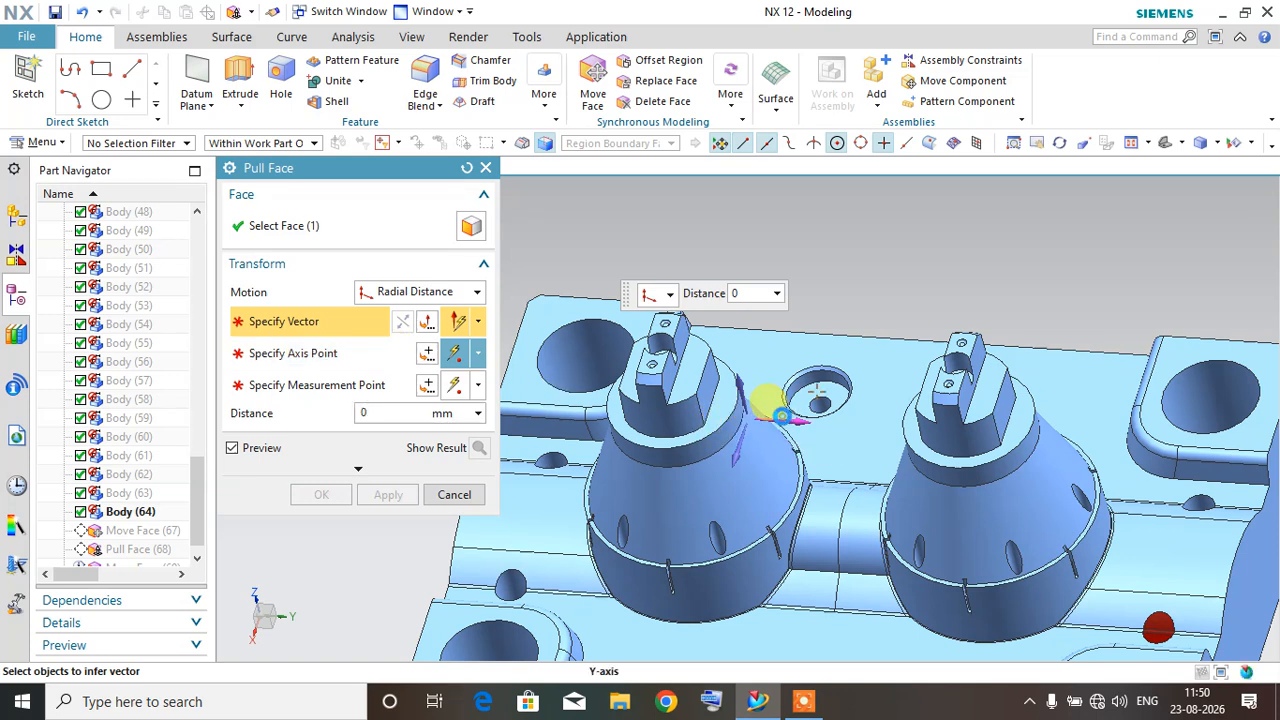
left_click(783, 412)
Step: Specify the axis point at a corner on the flat shoulder of the first core's upper block
mouse_move(777, 423)
middle_mouse_down()
mouse_move(806, 434)
mouse_move(771, 405)
middle_mouse_up()
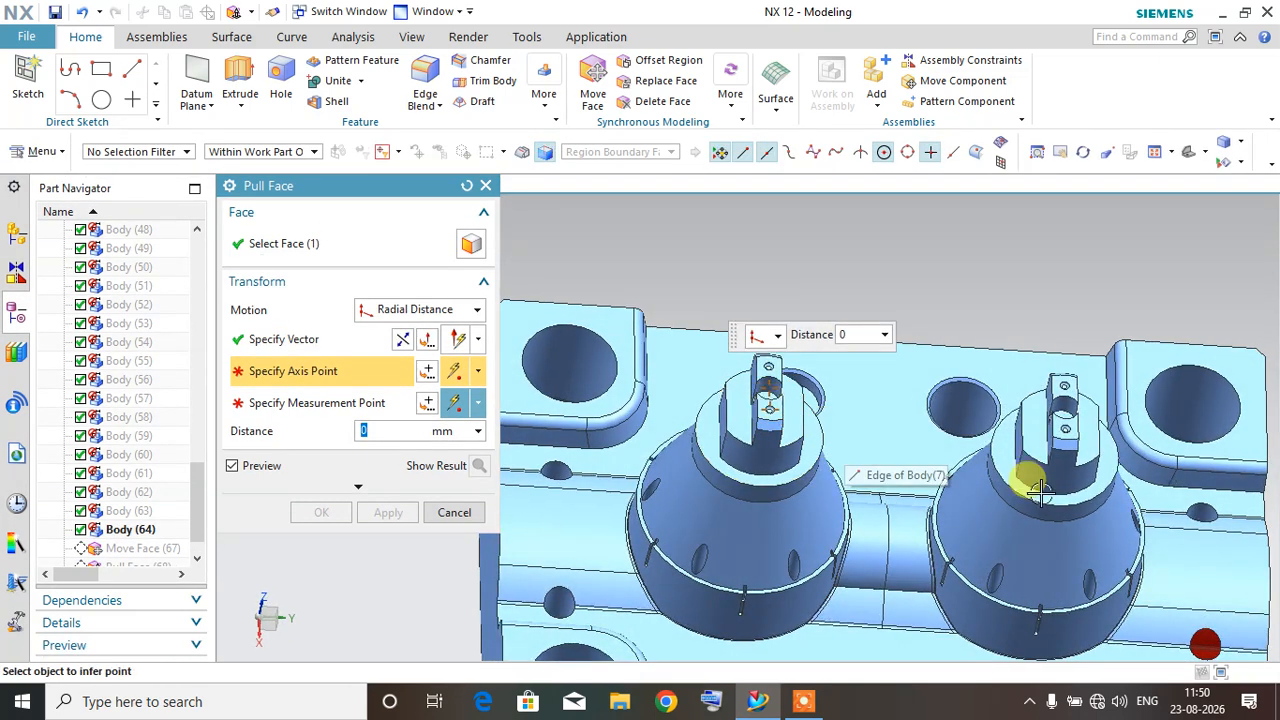
scroll(1040, 490, "up", 5)
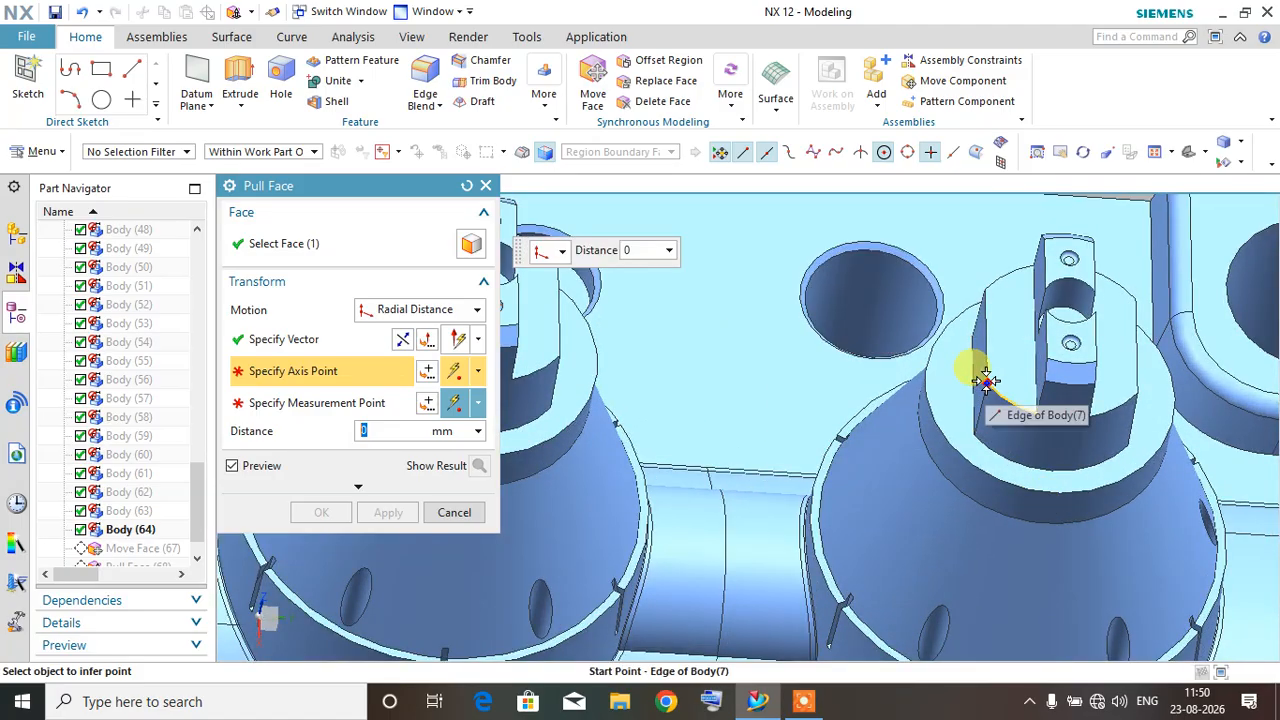
scroll(987, 381, "down", 5)
mouse_move(951, 423)
middle_mouse_down()
mouse_move(929, 414)
mouse_move(938, 432)
middle_mouse_up()
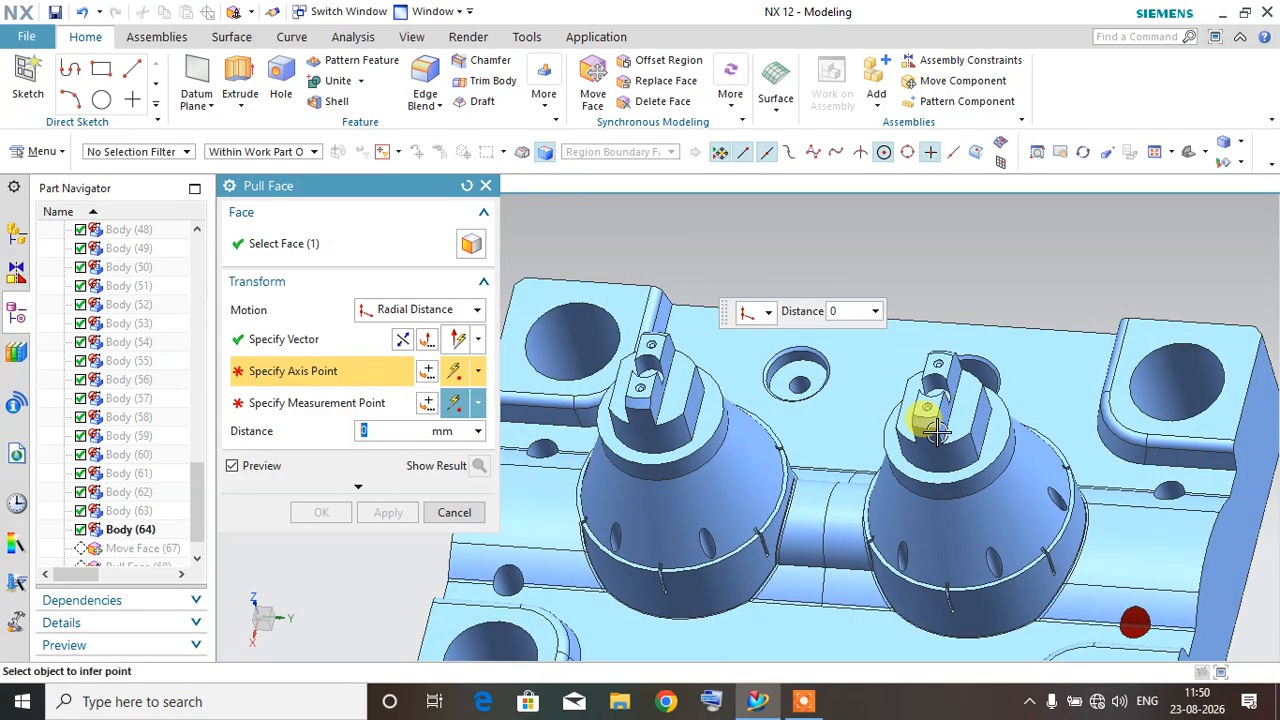
scroll(678, 410, "up", 3)
left_click(680, 404)
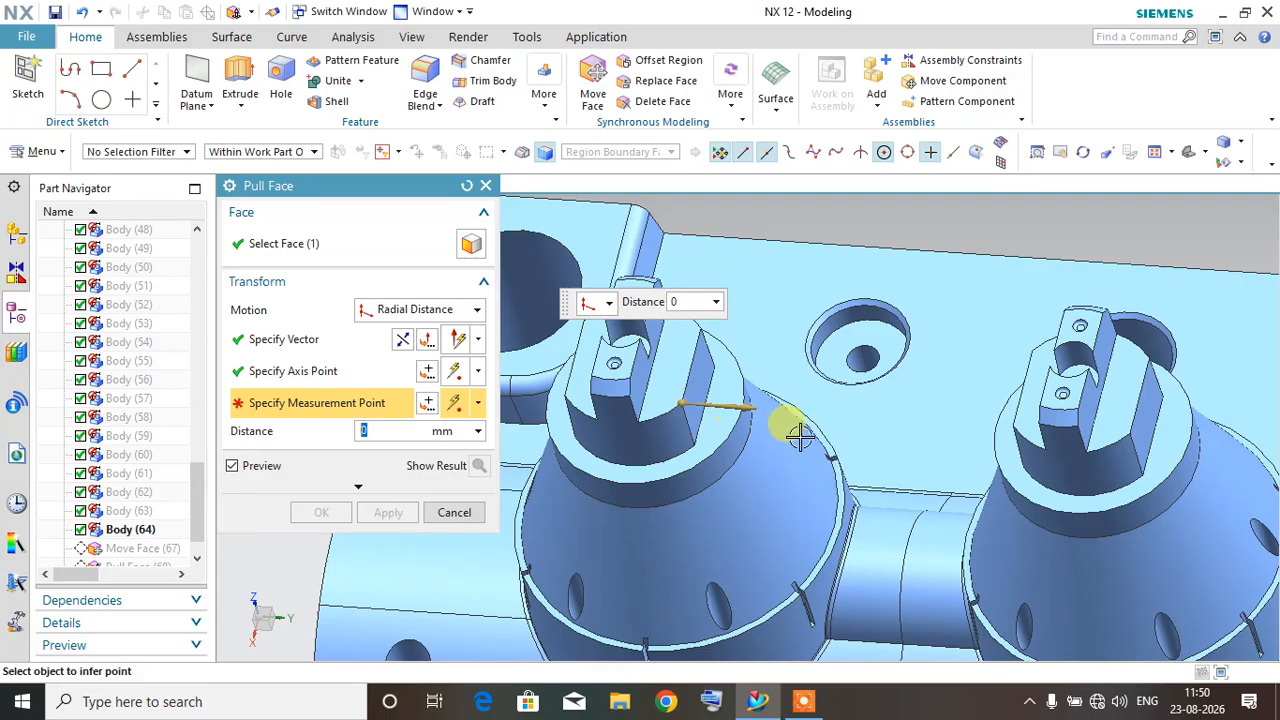
scroll(800, 435, "down", 3)
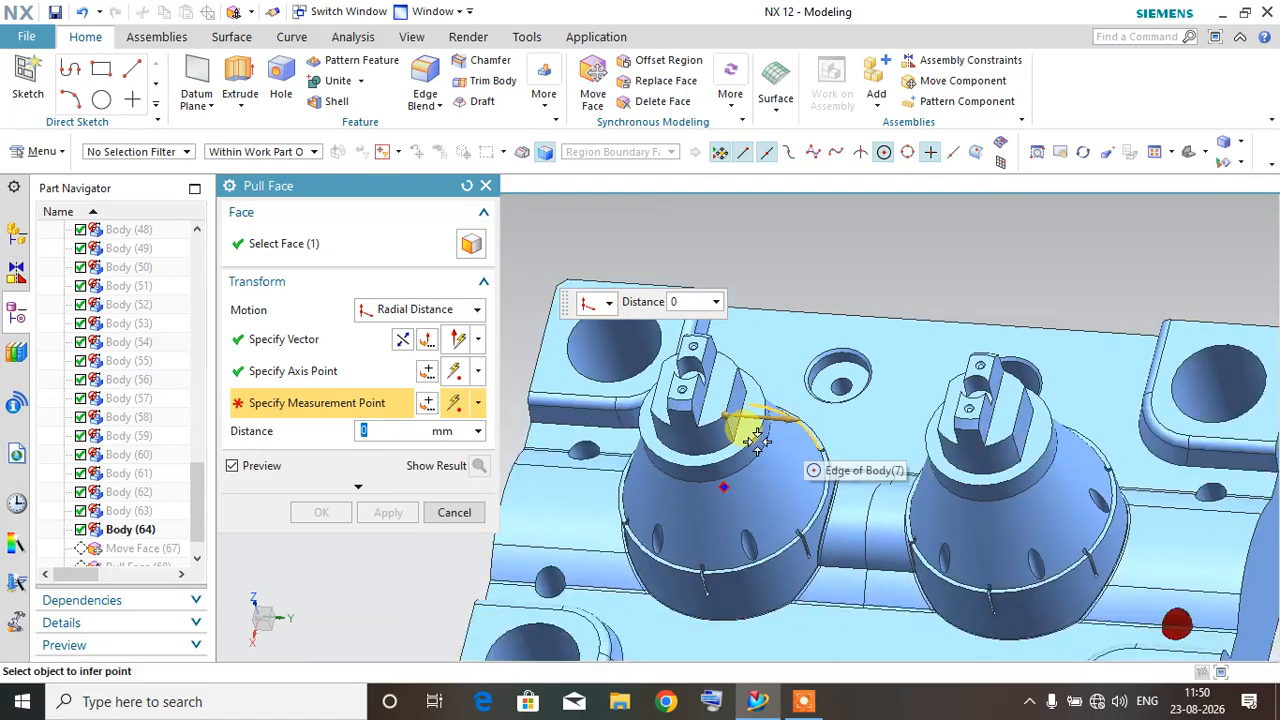
Step: Reverse the vector and specify an edge endpoint on the second core as the measurement point
left_click(401, 343)
middle_click_drag(808, 455, 1157, 563)
scroll(1160, 432, "up", 3)
left_click(1160, 430)
middle_click_drag(1160, 430, 1020, 474)
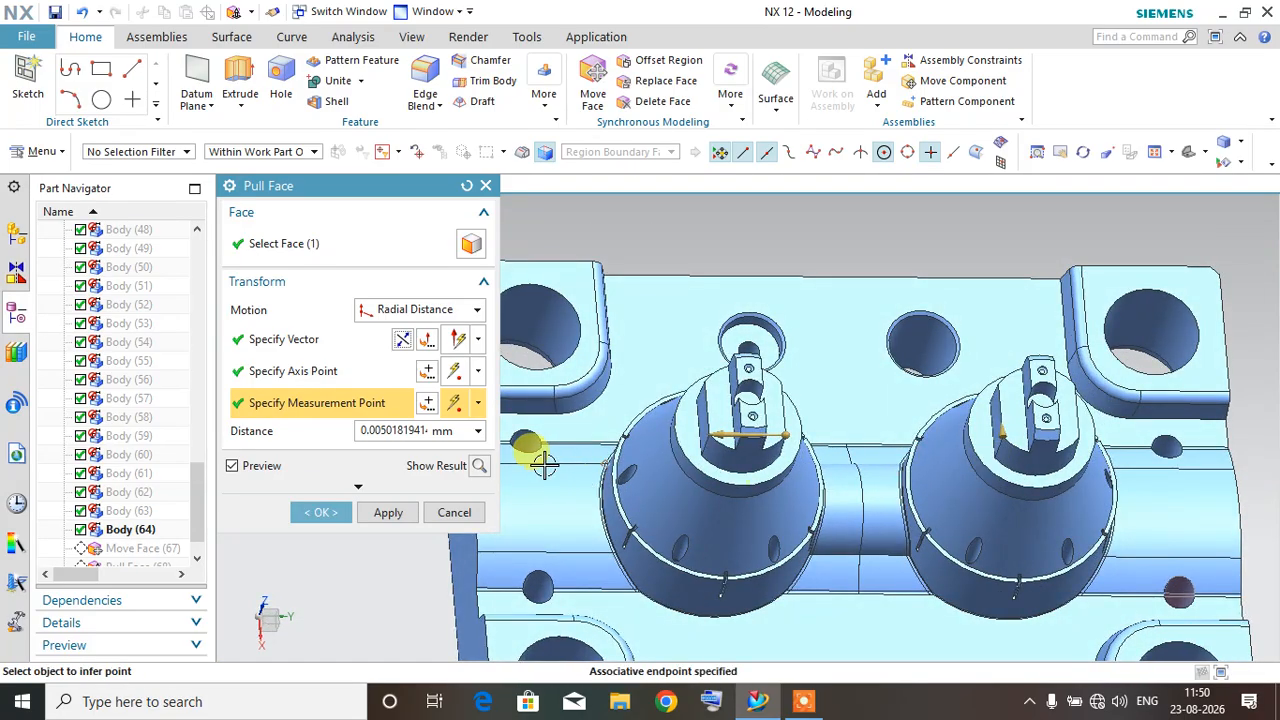
Step: Set the radial pull distance to 10 mm
scroll(955, 452, "up", 2)
double_click(363, 430)
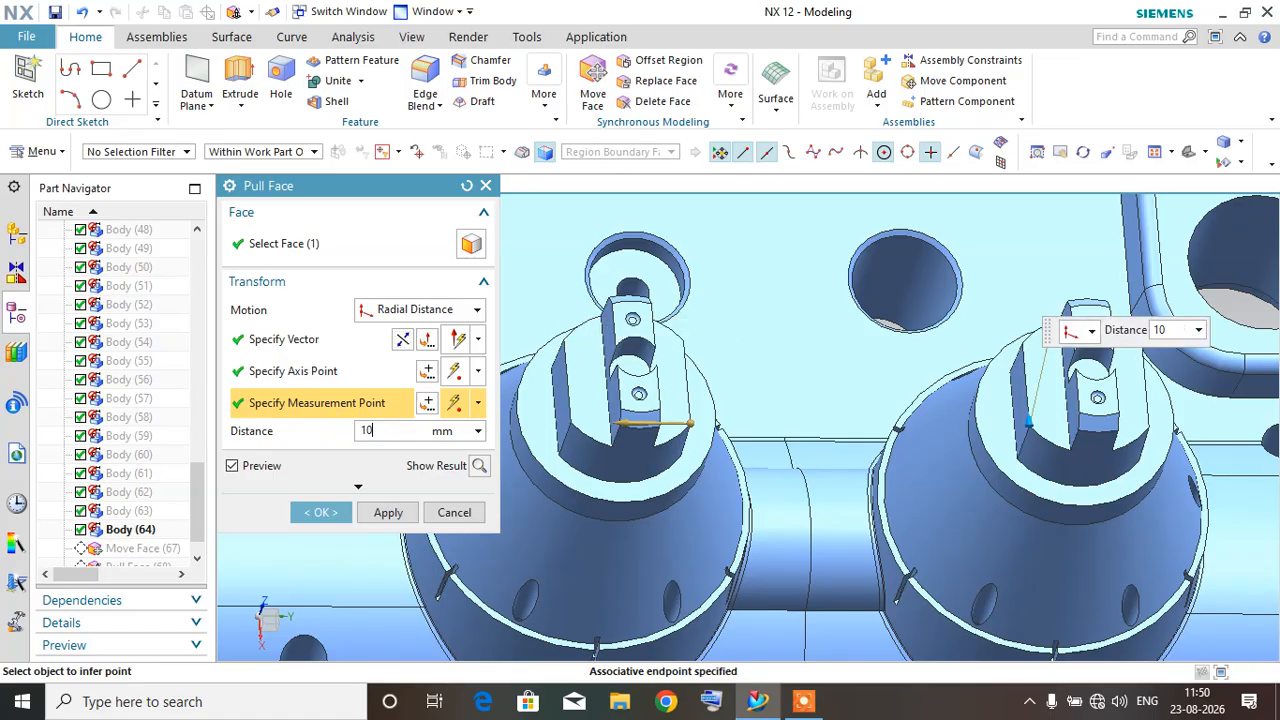
key("Return")
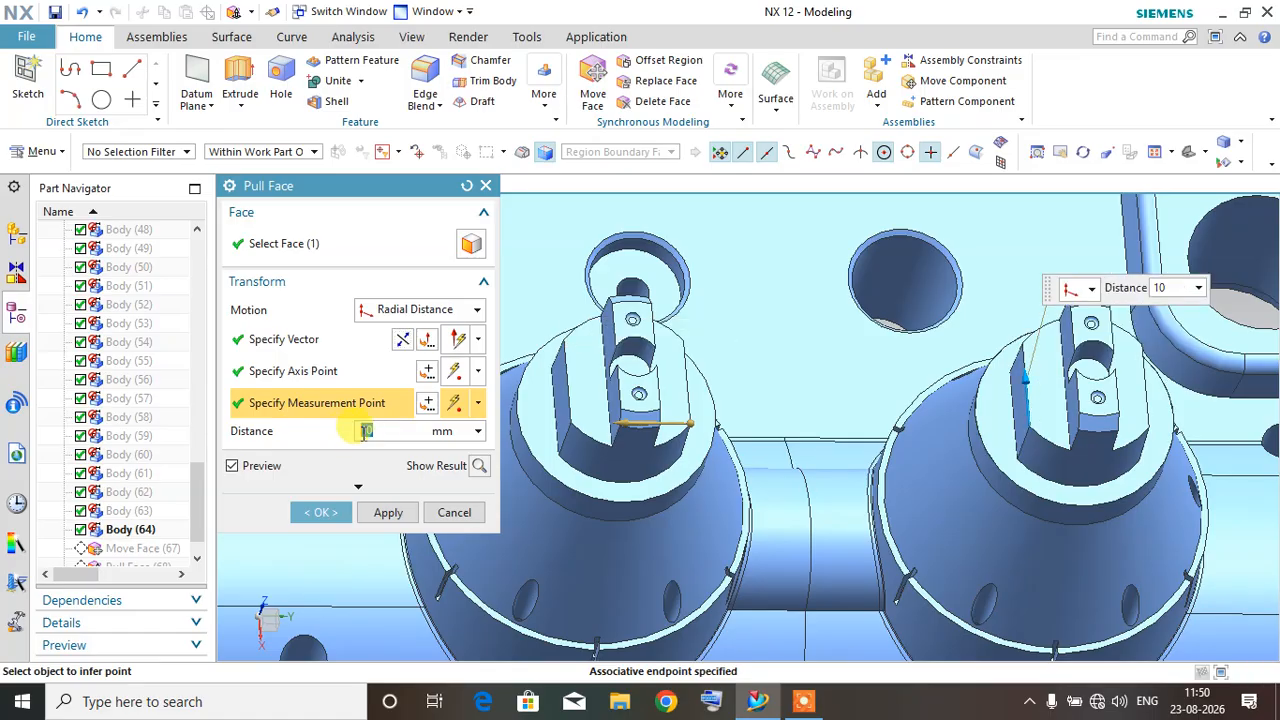
Step: Respecify the axis point at the centre of the small hole on the first core's top
left_click(690, 478)
left_click(308, 372)
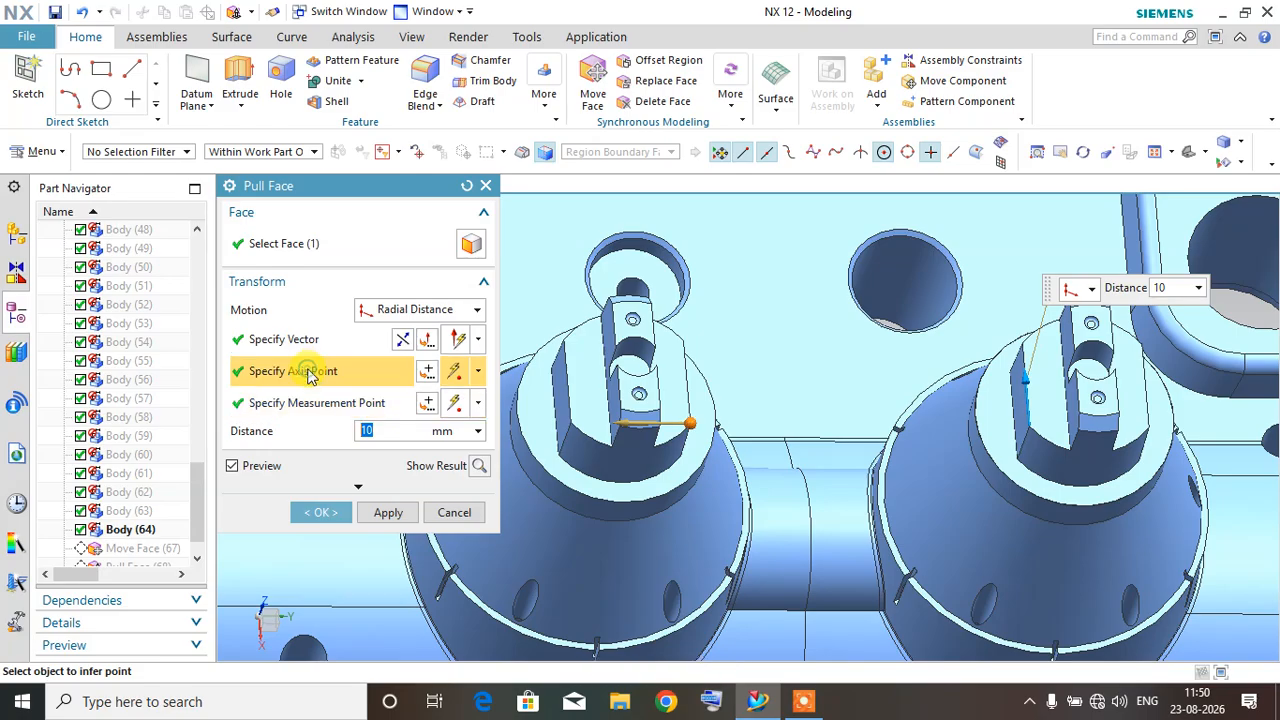
middle_click_drag(677, 443, 678, 480)
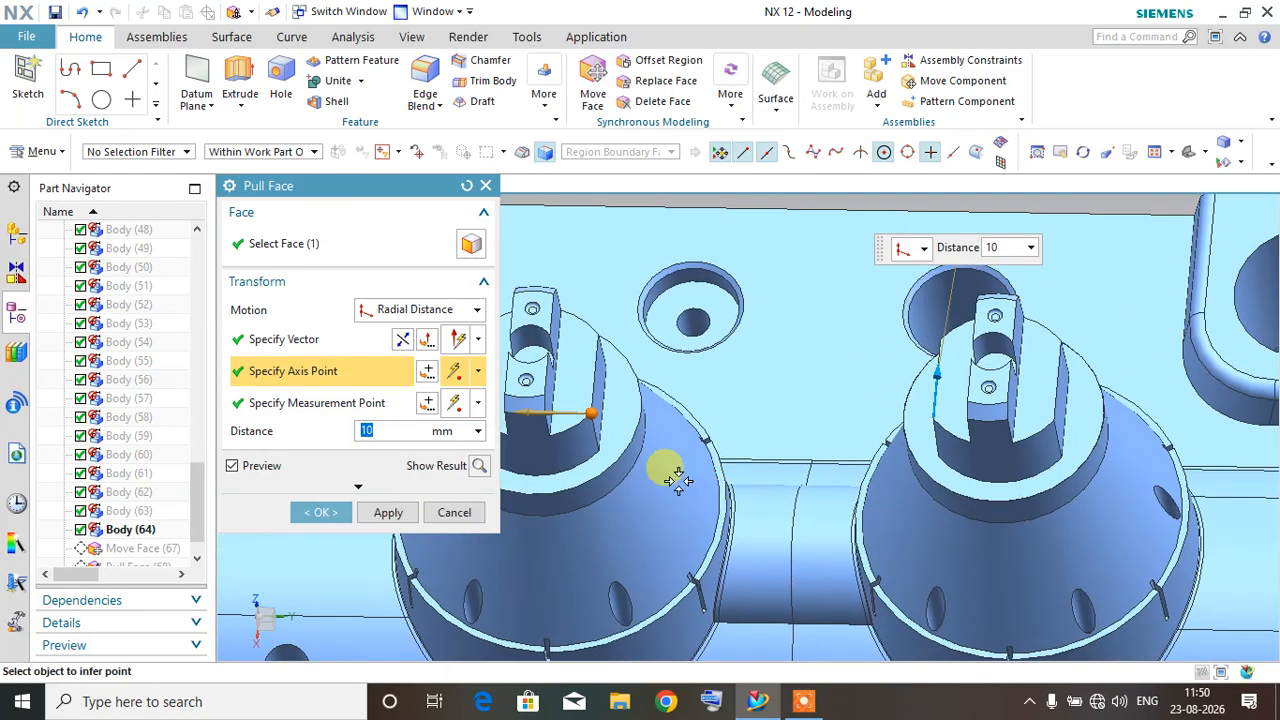
scroll(587, 395, "down", 3)
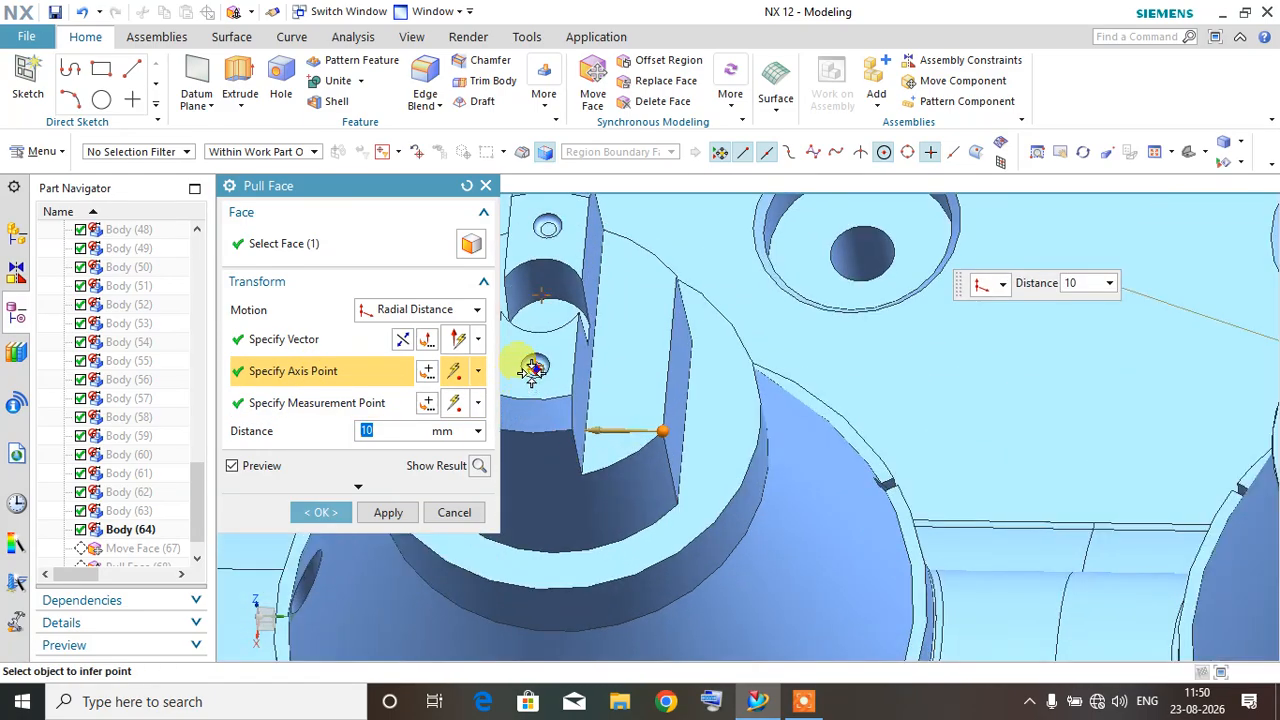
left_click(533, 370)
scroll(706, 434, "up", 4)
mouse_move(725, 456)
middle_mouse_down()
mouse_move(762, 466)
mouse_move(745, 460)
middle_mouse_up()
scroll(700, 446, "up", 3)
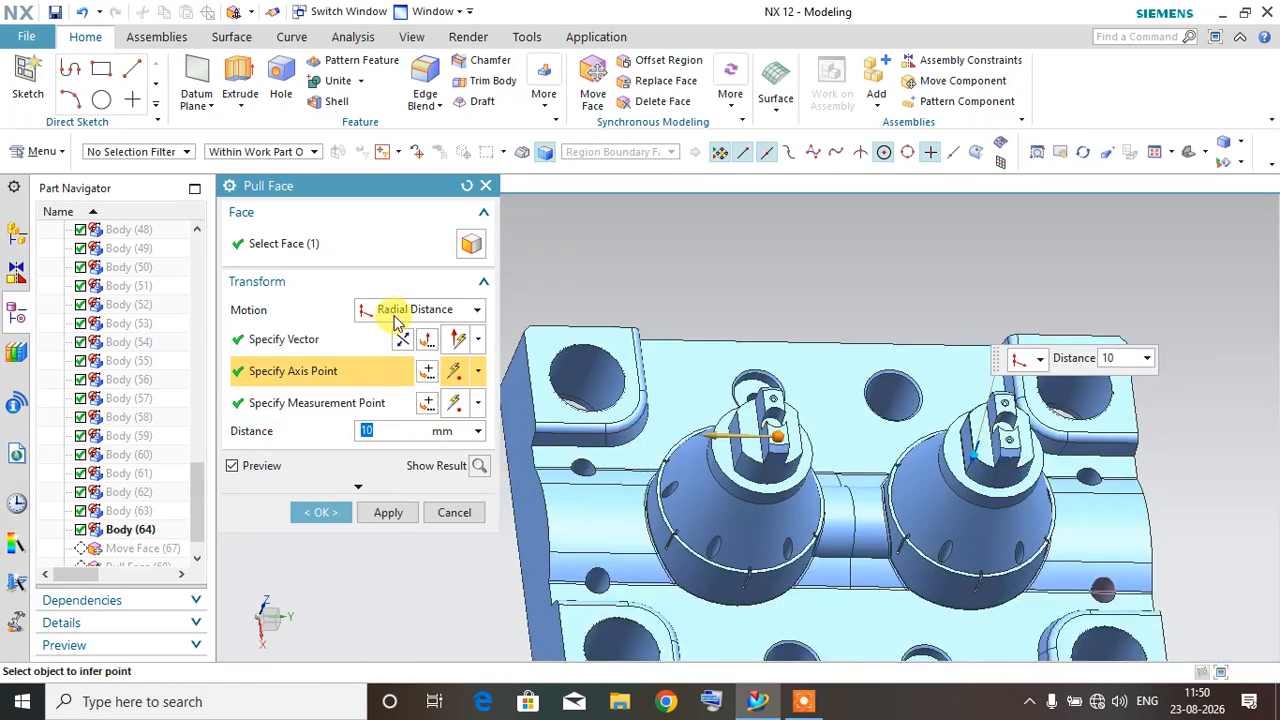
Step: Change the radial vector to the Z axis and inspect the face pulled between the two cores
left_click(290, 339)
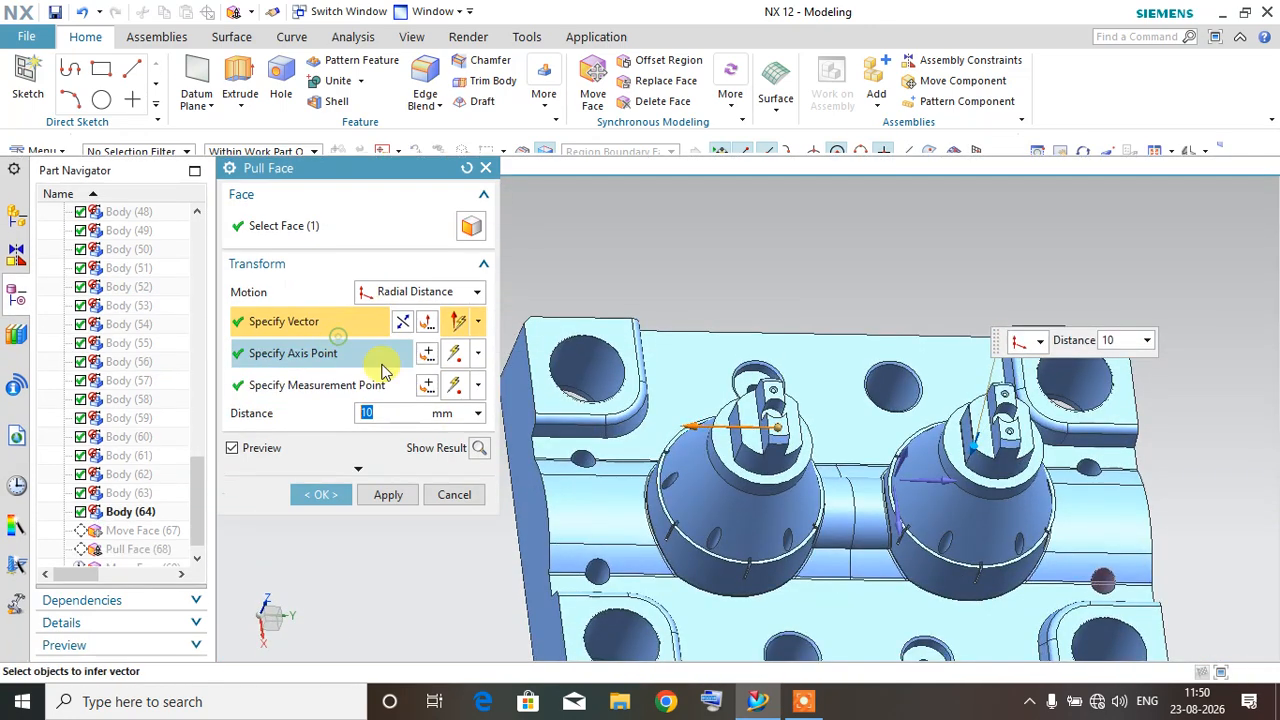
left_click(900, 455)
middle_click_drag(882, 483, 757, 386)
scroll(740, 370, "down", 3)
scroll(740, 370, "up", 3)
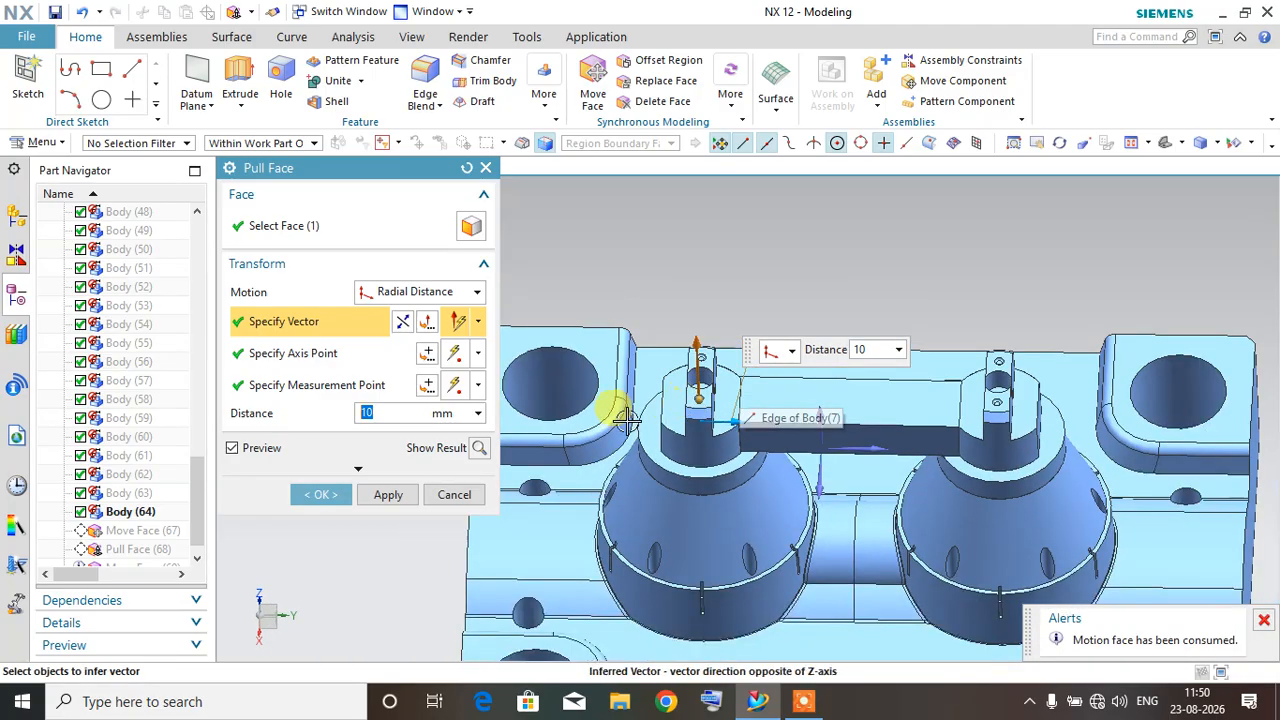
left_click(300, 353)
scroll(694, 414, "down", 2)
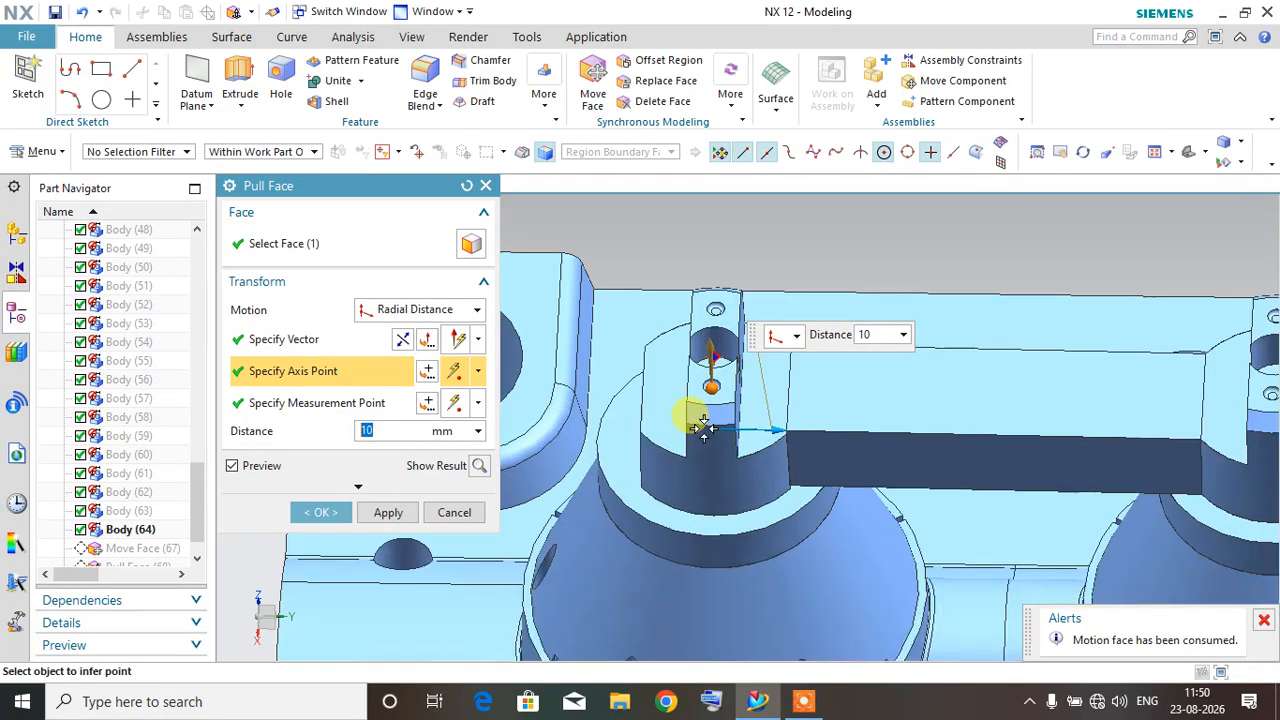
middle_click_drag(916, 434, 963, 429)
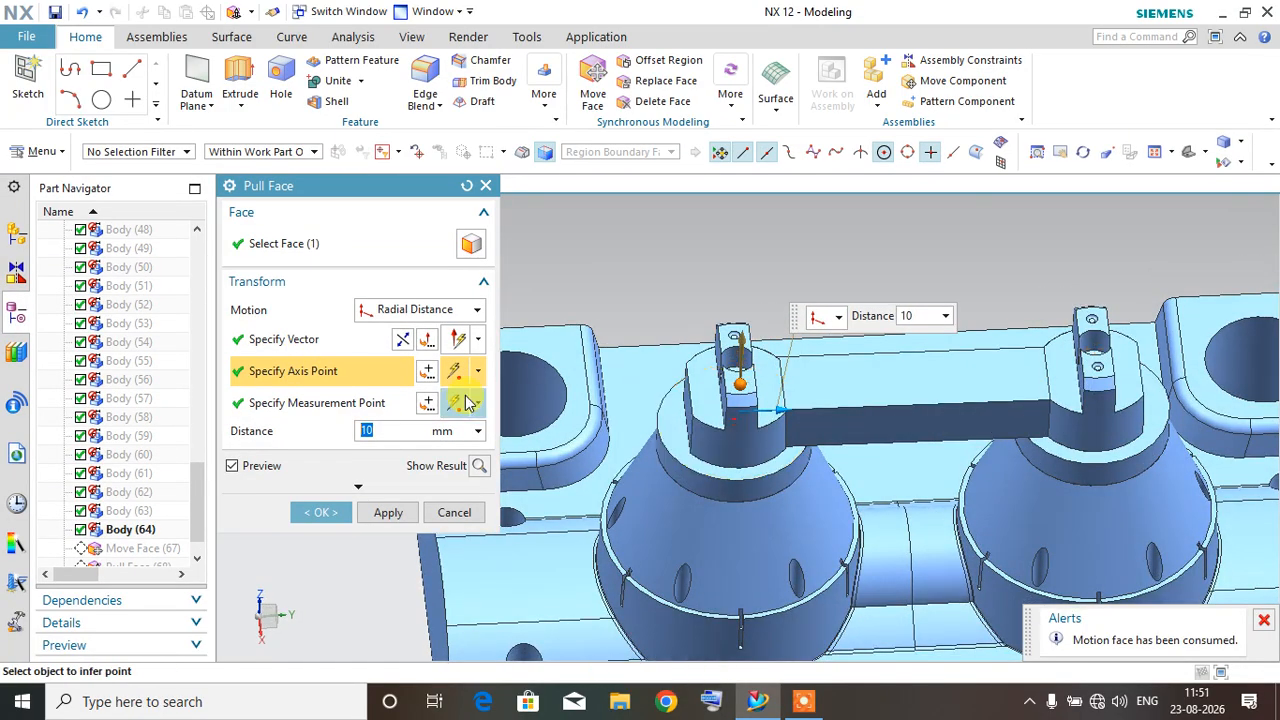
Step: Switch the motion to Point to Point and specify a corner on the second core's upper block as the from point
left_click(415, 310)
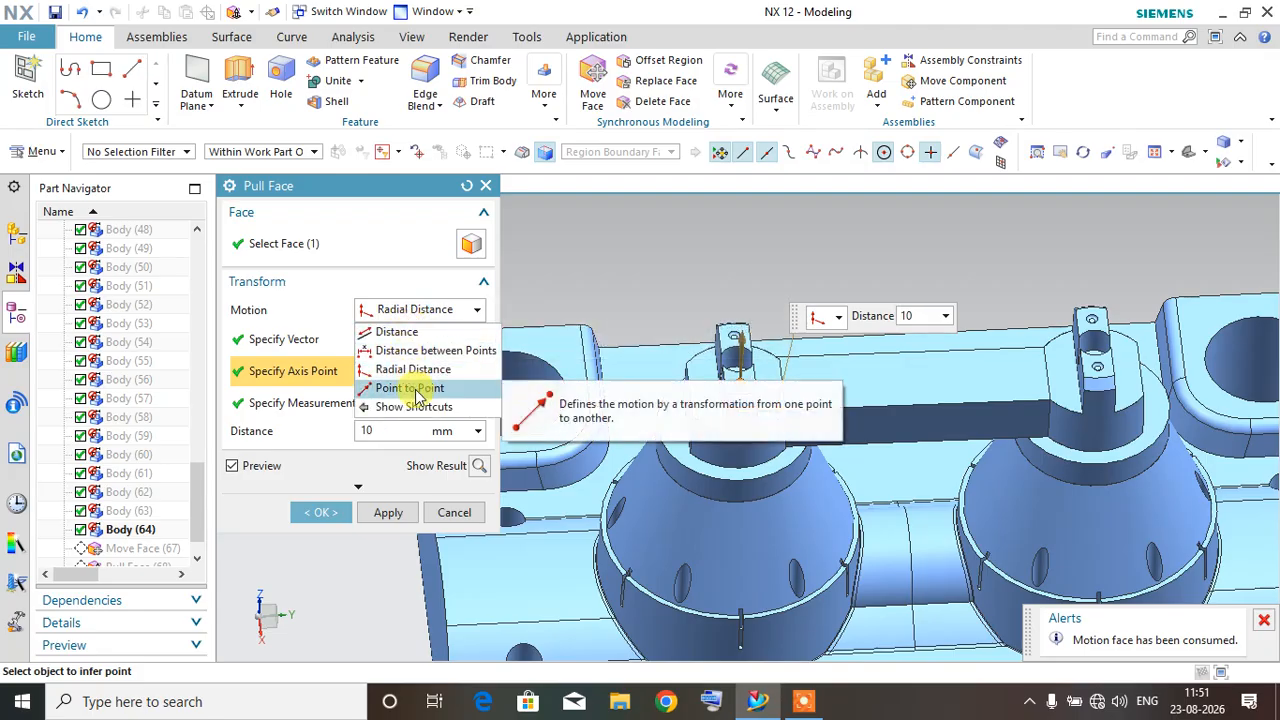
left_click(414, 386)
middle_click_drag(862, 448, 903, 470)
scroll(900, 470, "up", 1)
scroll(970, 465, "up", 4)
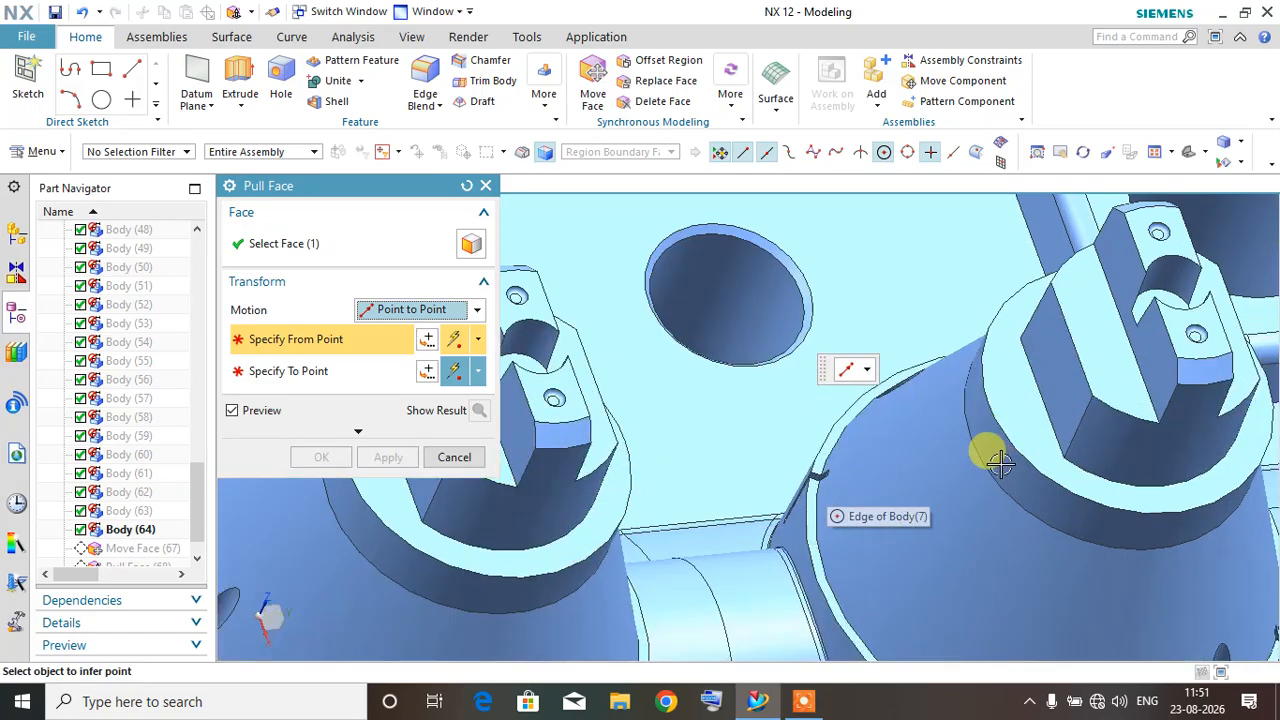
left_click(337, 244)
scroll(737, 374, "down", 2)
left_click(341, 344)
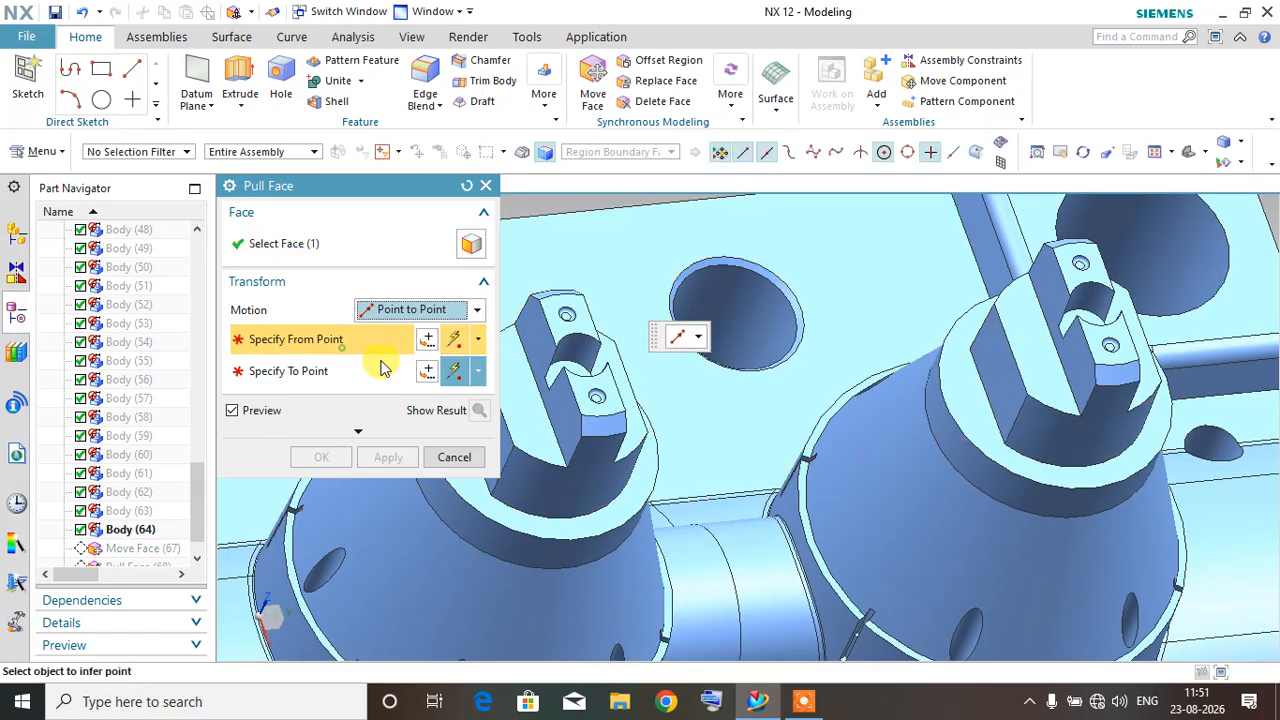
left_click(966, 394)
Step: Specify the matching corner on the first core as the to point and examine the pull preview
middle_click_drag(966, 394, 1012, 548)
scroll(615, 355, "up", 3)
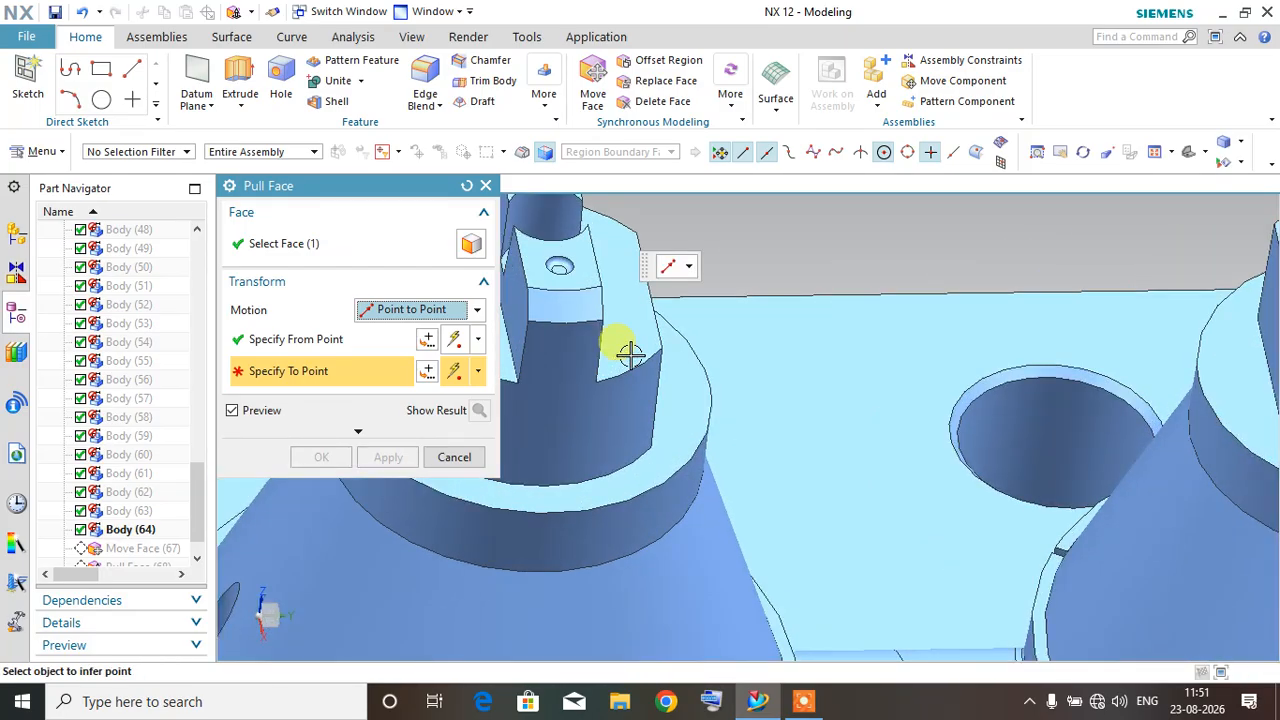
scroll(605, 370, "down", 2)
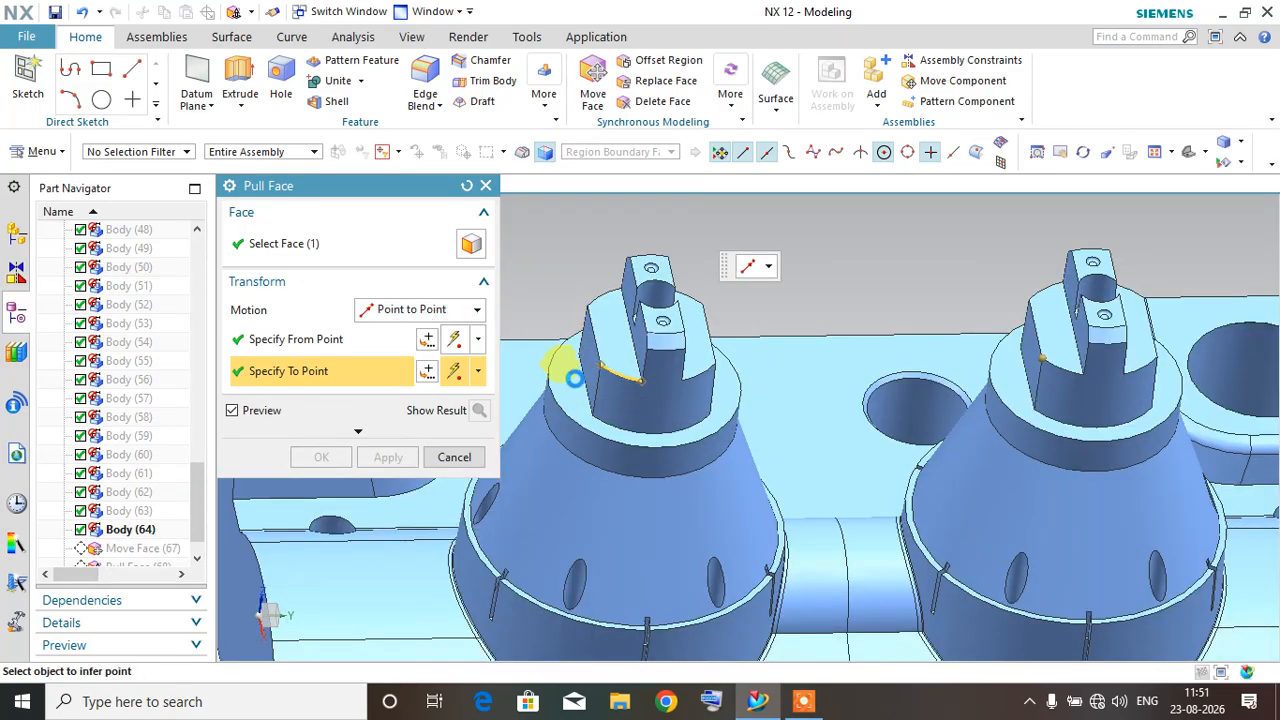
scroll(772, 445, "down", 3)
middle_click_drag(757, 478, 714, 471)
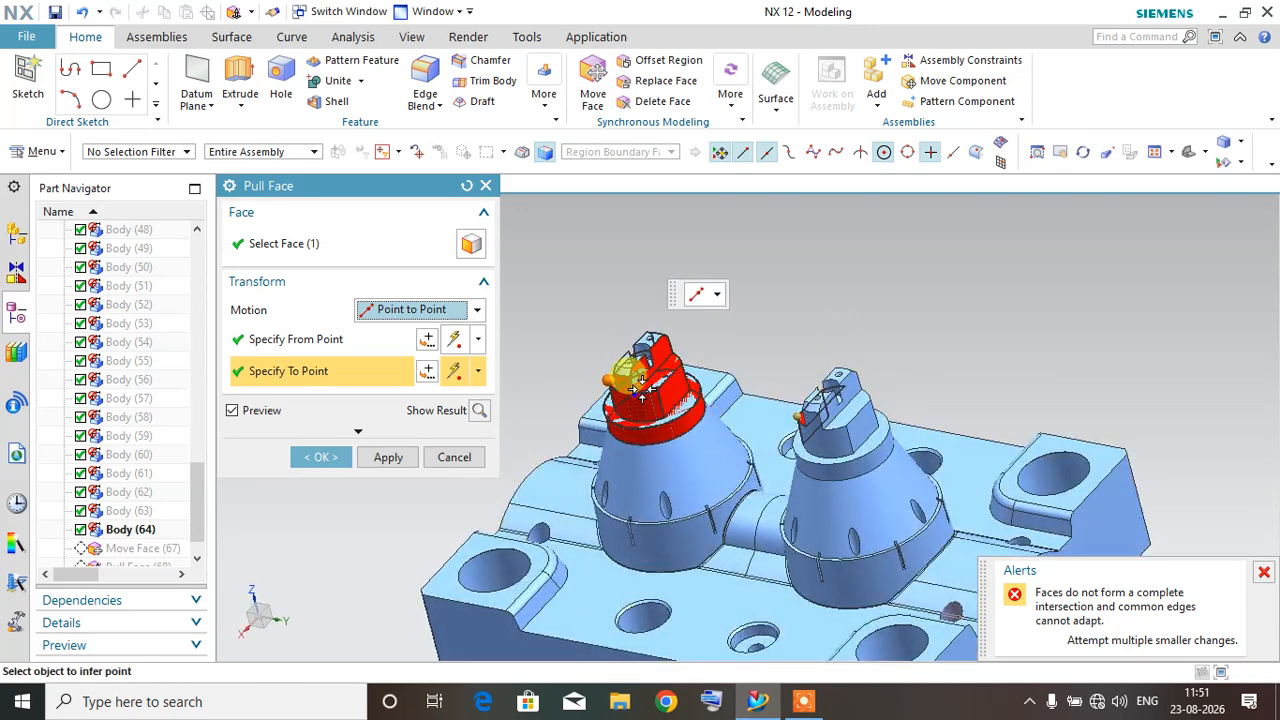
scroll(625, 400, "up", 3)
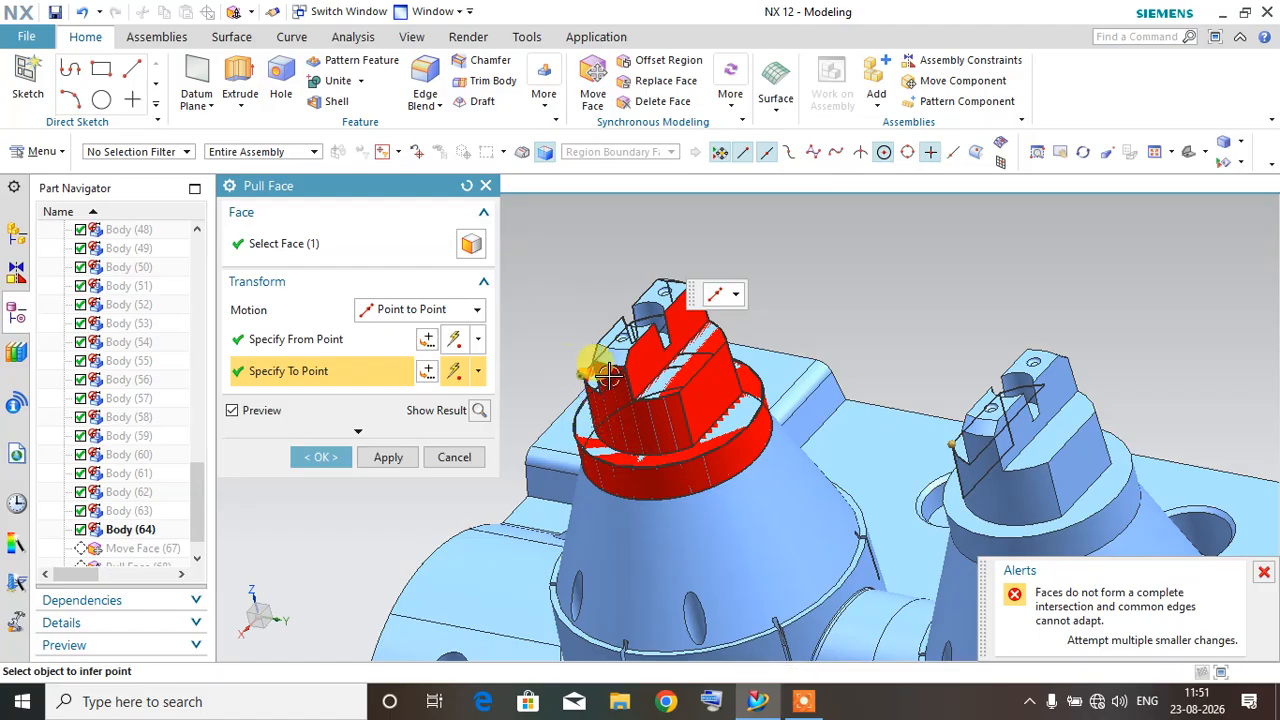
scroll(672, 399, "up", 3)
Step: Reset the Pull Face settings, select a flat side face of the first core's block, and choose Point to Point motion
left_click(466, 187)
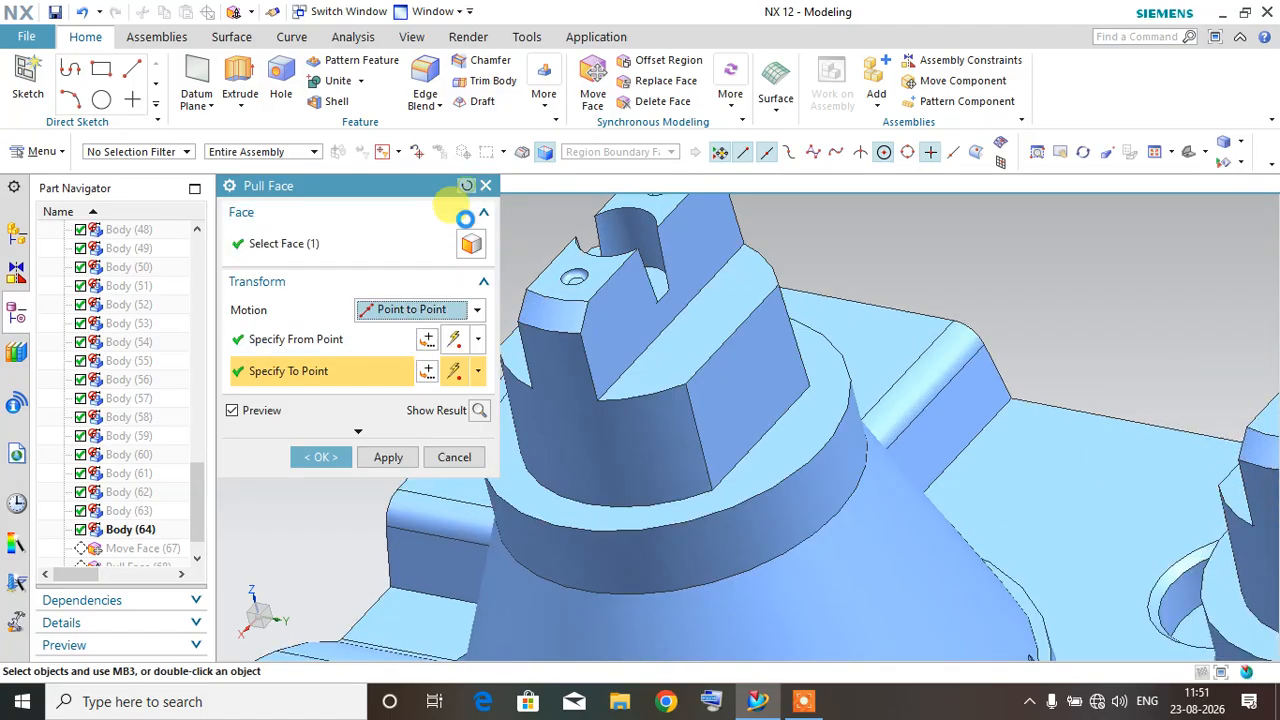
left_click(700, 380)
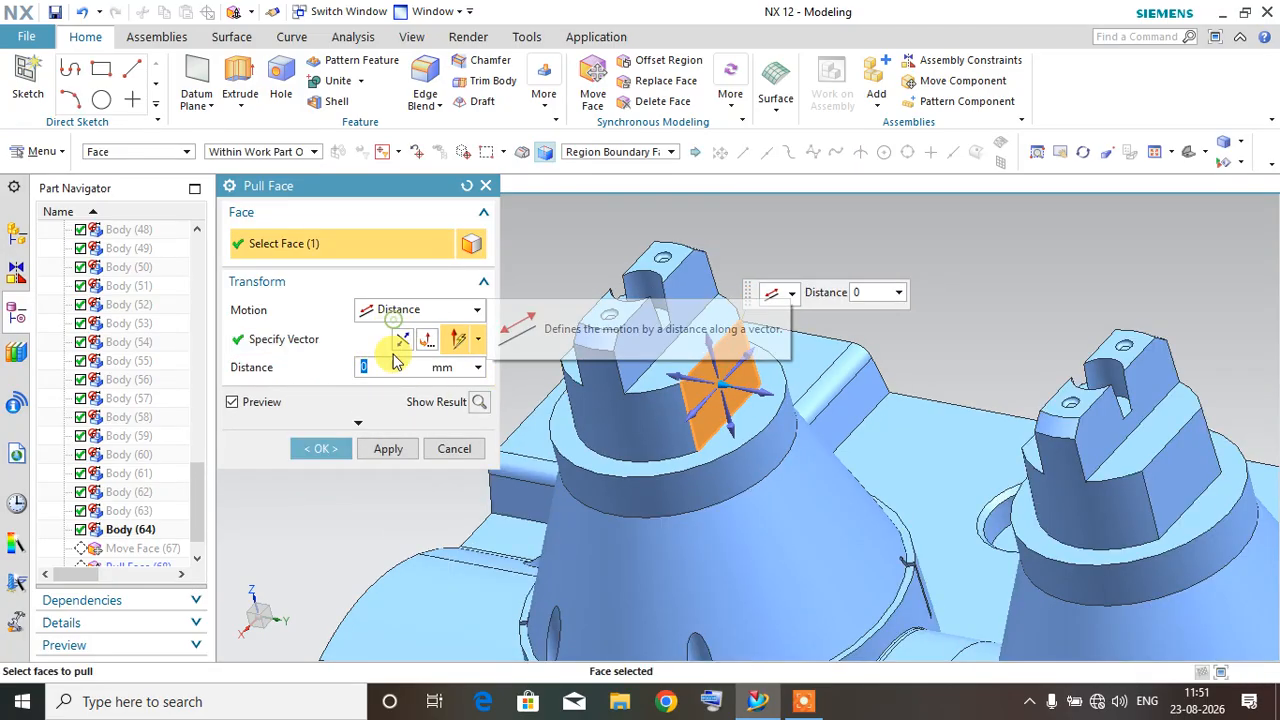
left_click(395, 312)
left_click(407, 389)
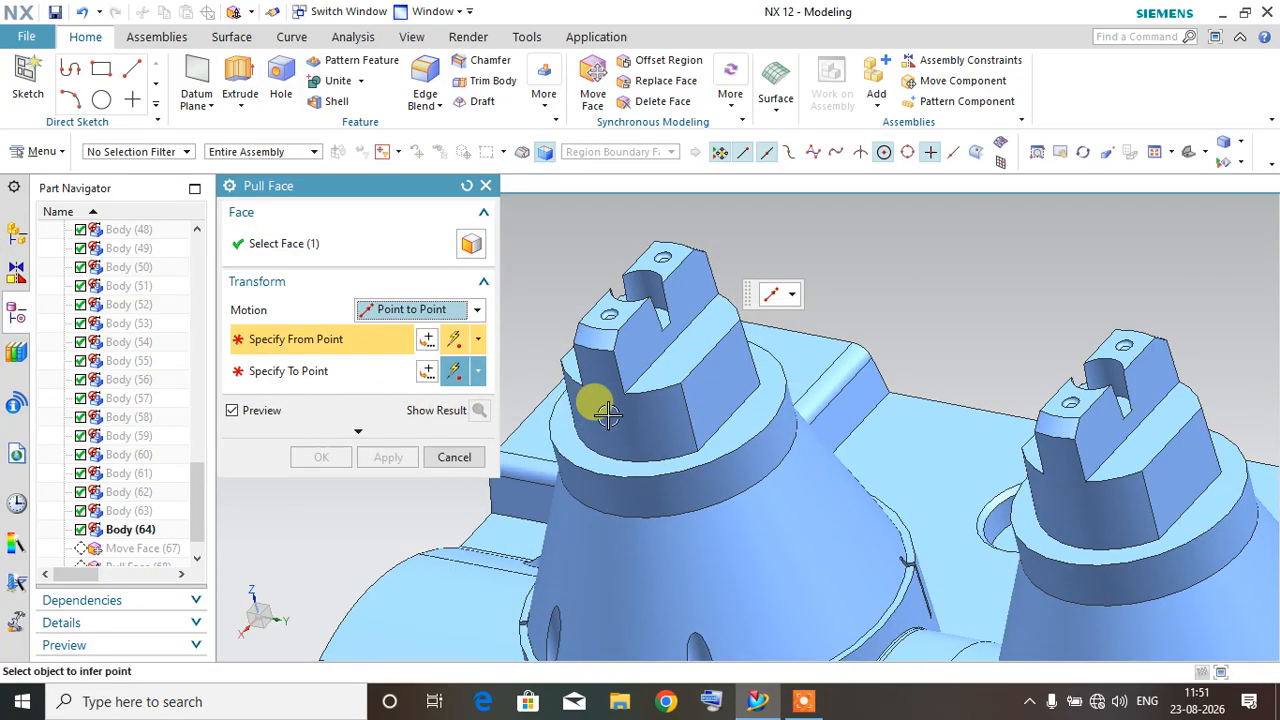
Step: Try to pull the selected face from the first core's corner to a point on the second core, then cancel Pull Face
left_click(677, 386)
middle_click_drag(657, 420, 805, 519)
left_click(850, 393)
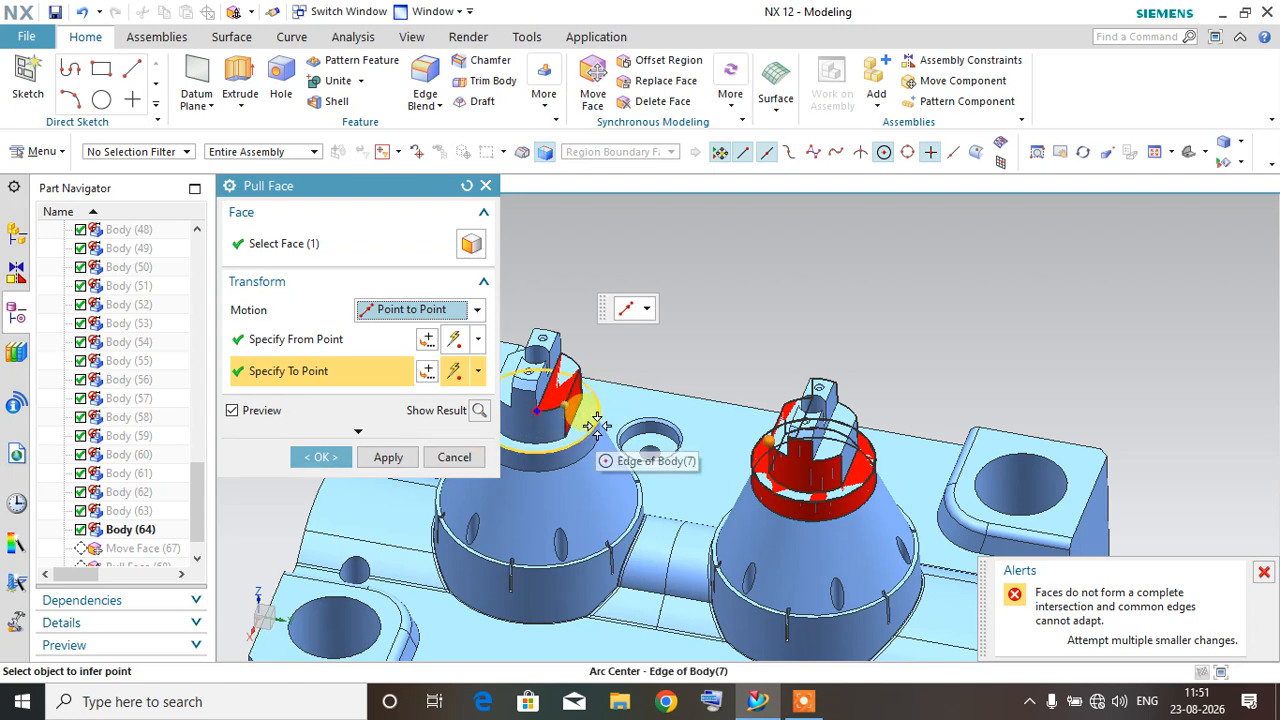
middle_click_drag(623, 437, 645, 460)
left_click(454, 457)
Step: Delete the features Move Face (67), Pull Face (68) and Move Face (69) from the model history
scroll(140, 530, "down", 1)
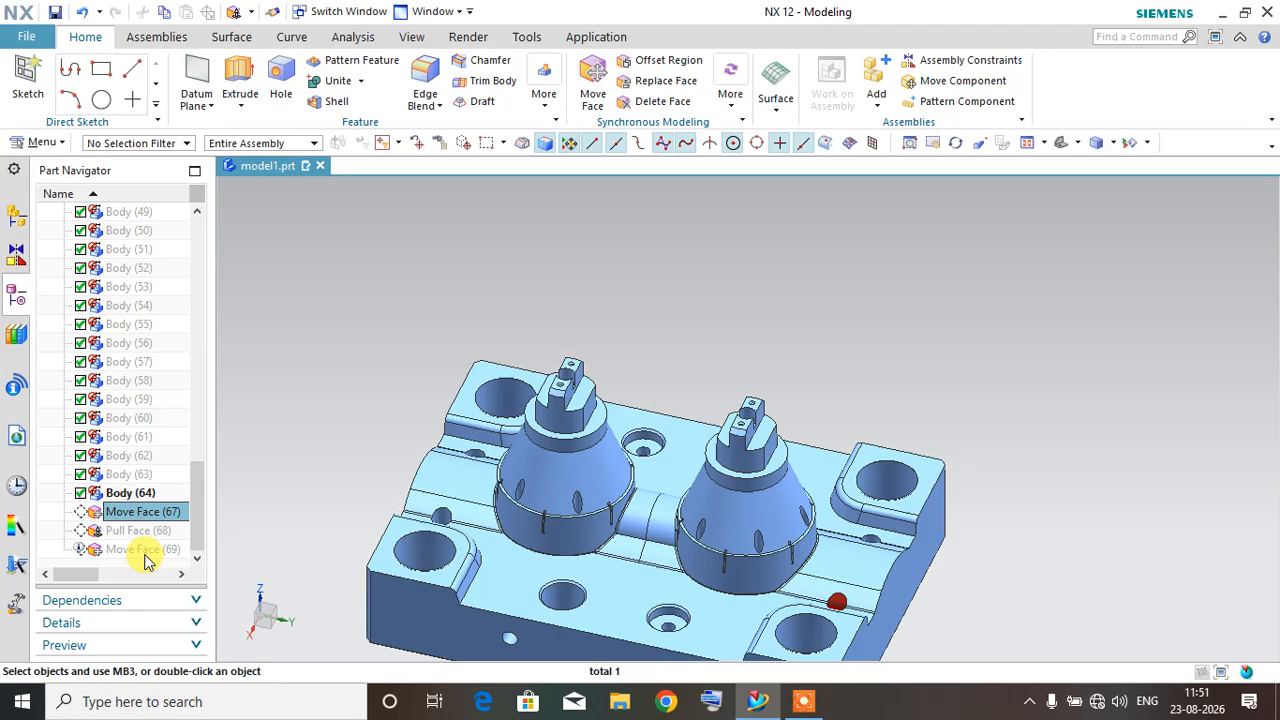
left_click(143, 550, "shift")
key("Delete")
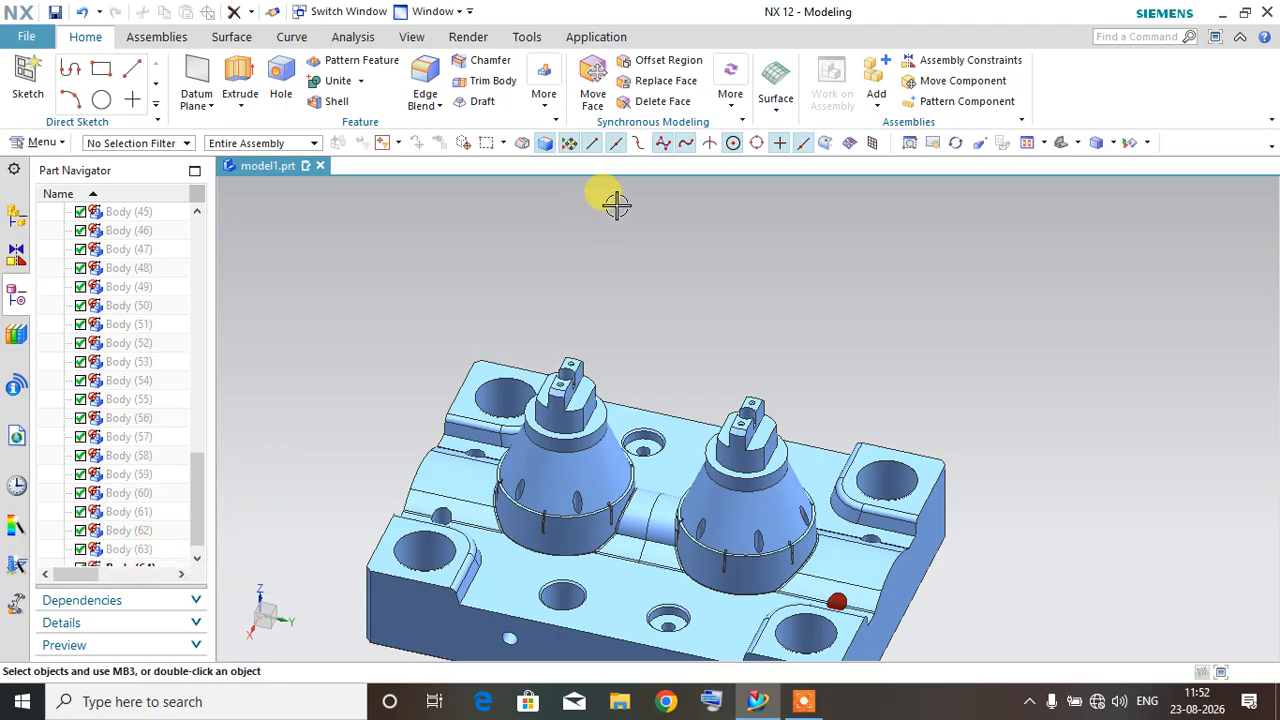
Step: Start Pull Face, select the flat ledge face beside the drilled block on the +Y core, and choose Point to Point motion
left_click(730, 92)
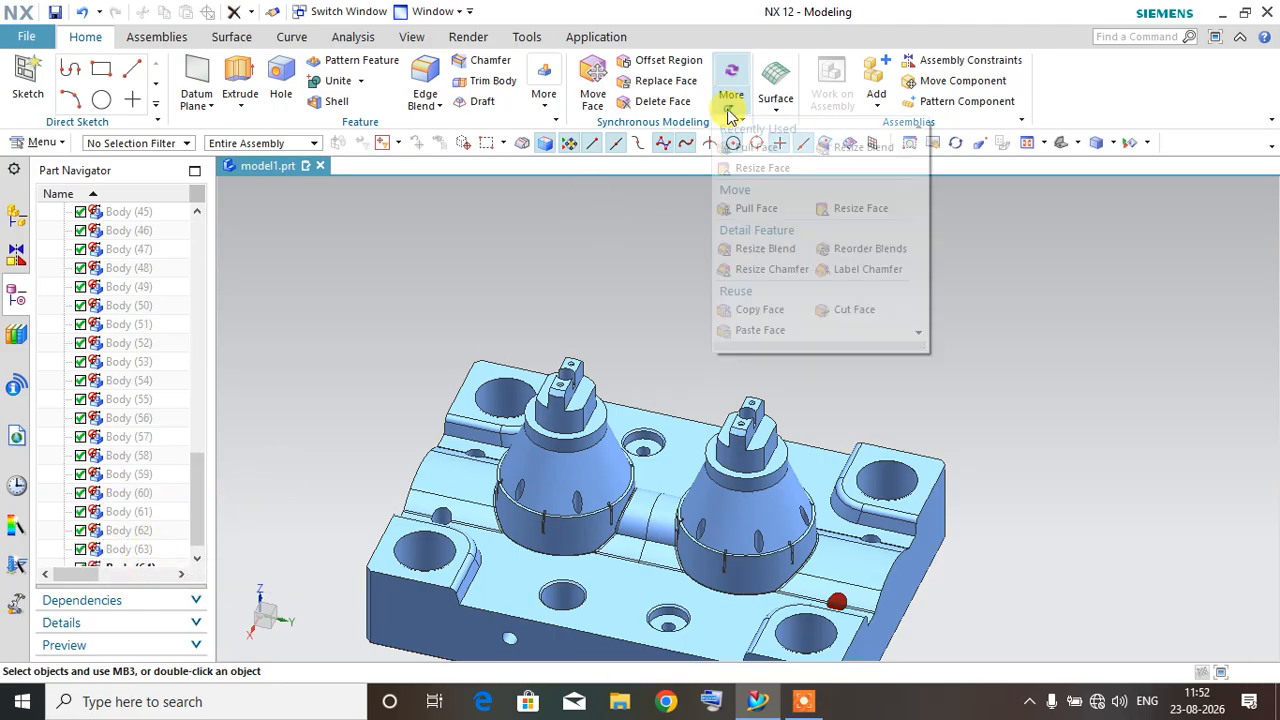
left_click(748, 209)
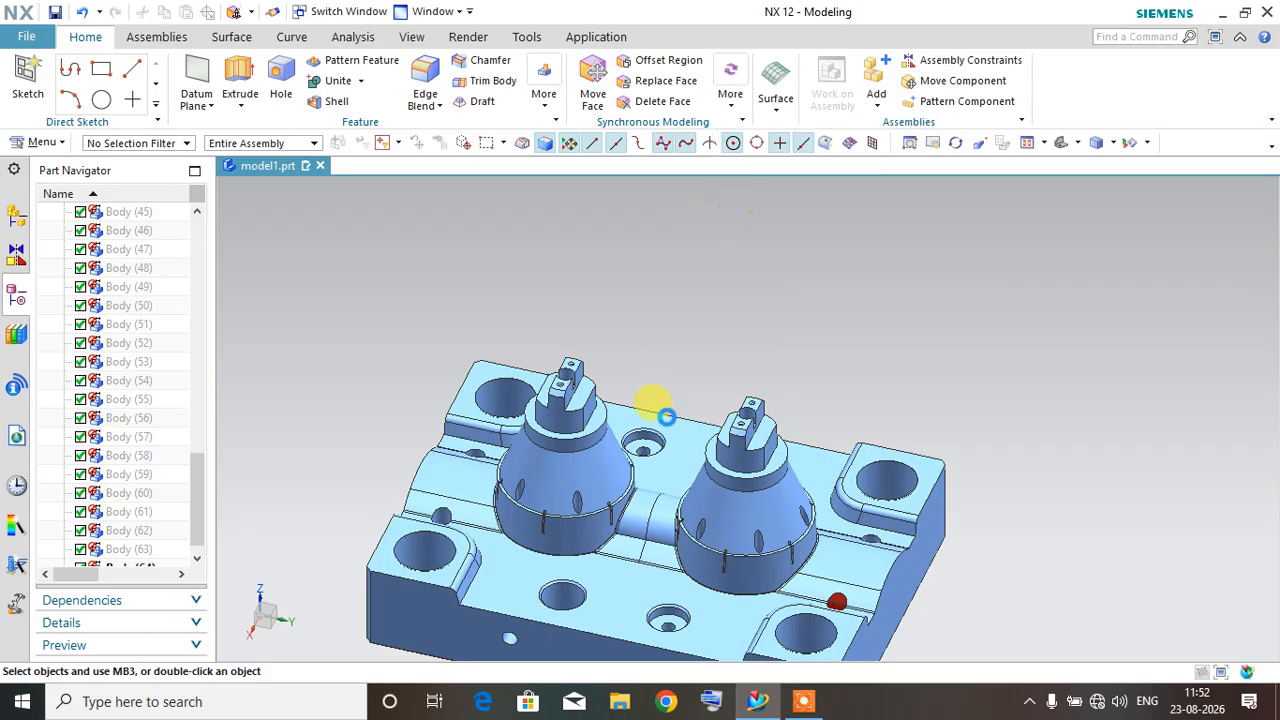
scroll(715, 425, "up", 3)
left_click(705, 415)
left_click(380, 310)
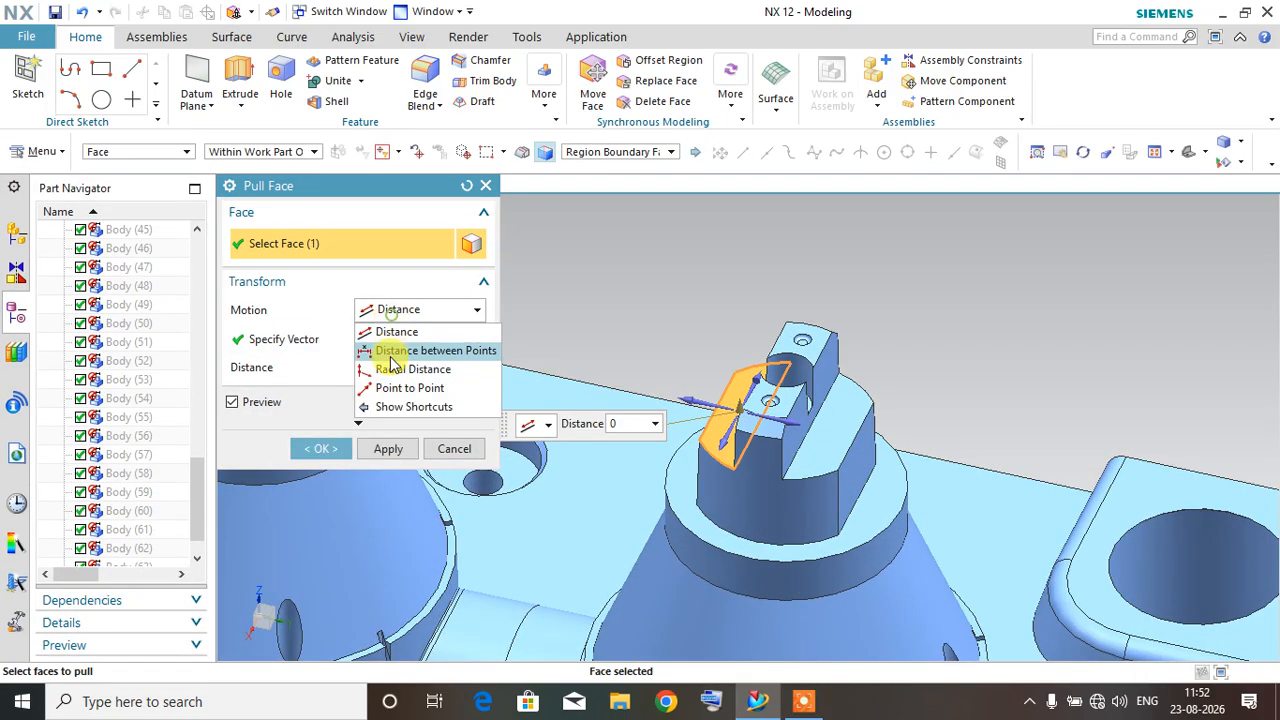
left_click(400, 388)
Step: Specify the ledge face's corner as the from point and the block's top corner at the notch as the to point
scroll(705, 465, "up", 3)
left_click(702, 425)
scroll(697, 446, "down", 2)
left_click(724, 313)
middle_click_drag(634, 329, 766, 443)
scroll(790, 460, "up", 3)
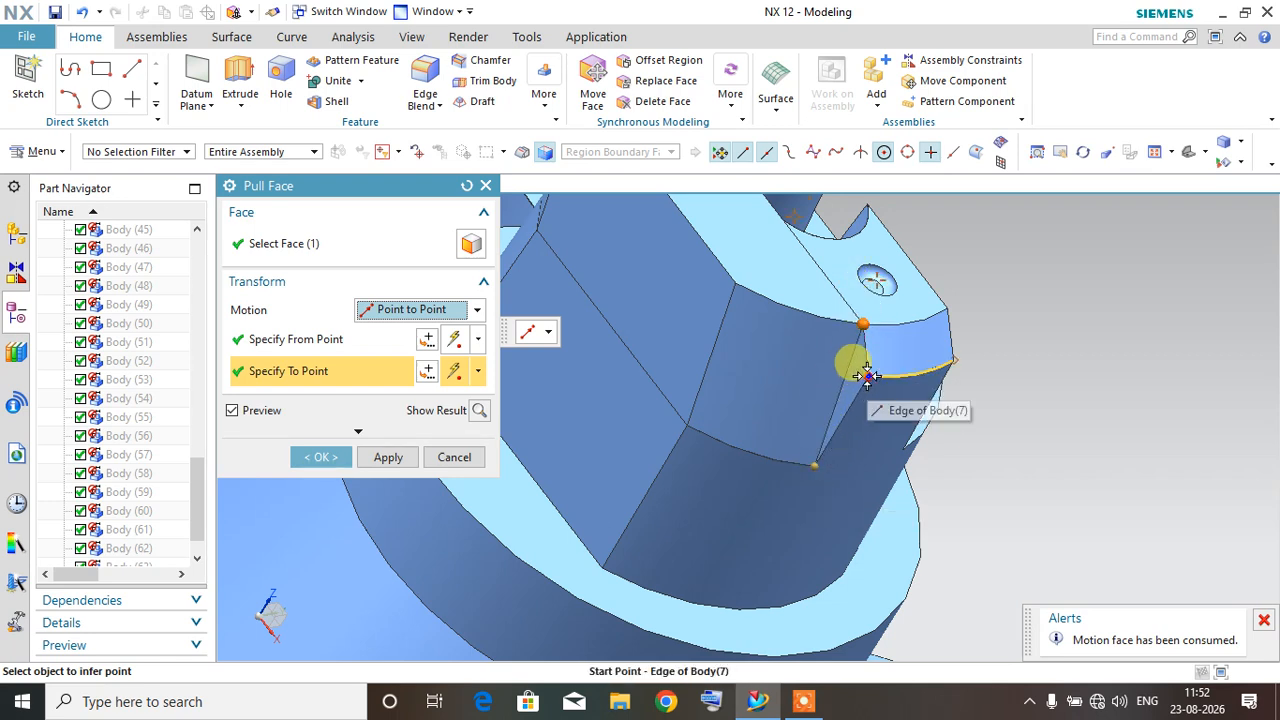
middle_click_drag(823, 371, 857, 401)
left_click(813, 305)
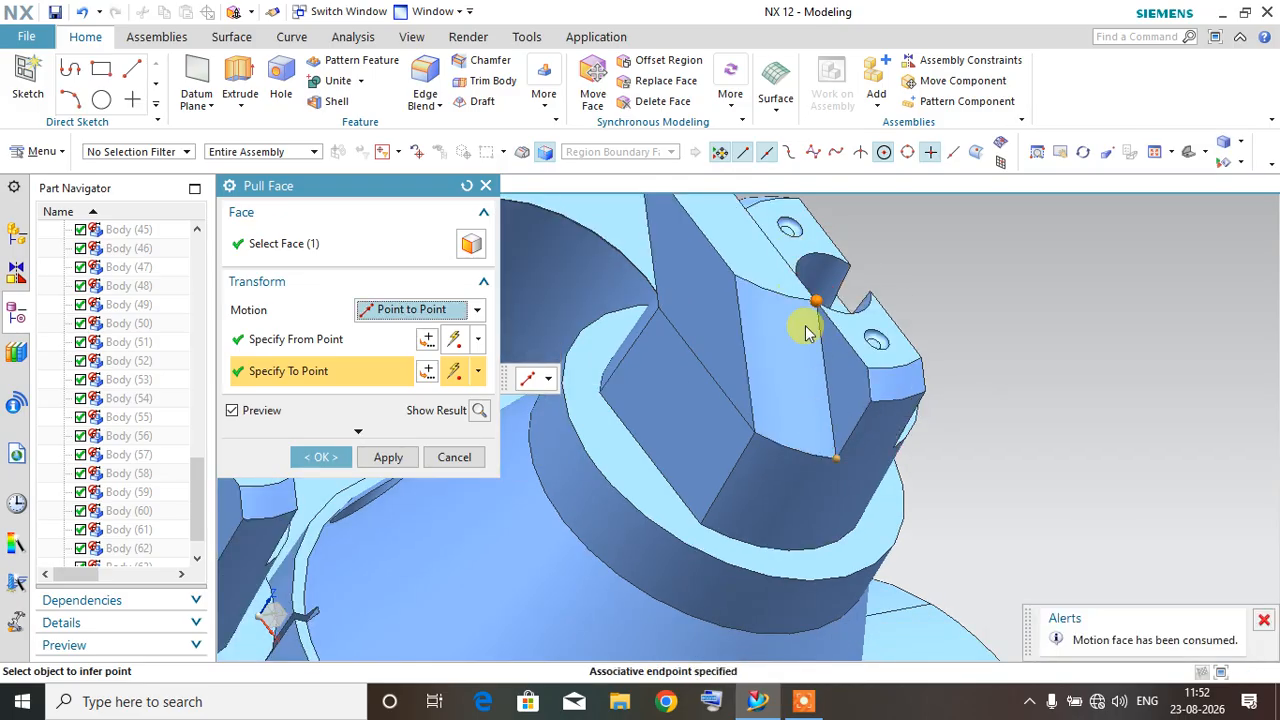
Step: Try further snap points around the block's semicircular notch as the to point and compare the pull directions
middle_click_drag(820, 452, 881, 513)
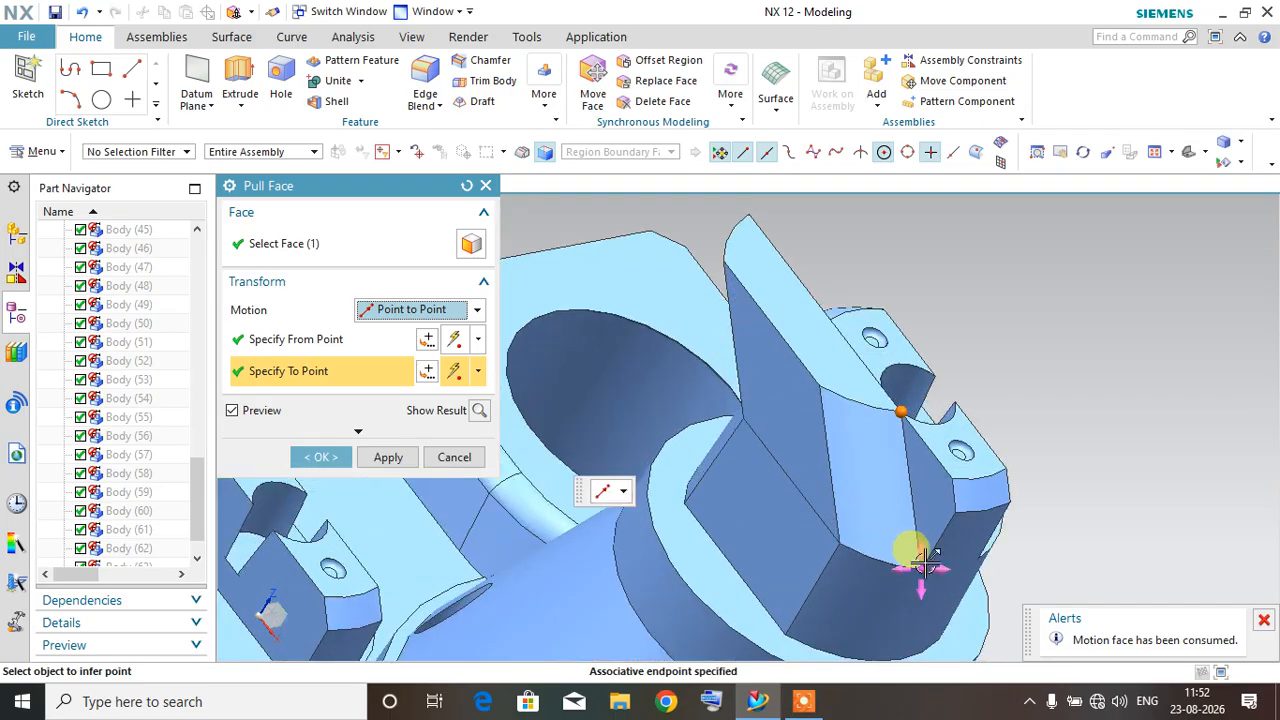
mouse_move(900, 418)
middle_mouse_down()
mouse_move(874, 434)
mouse_move(846, 420)
mouse_move(831, 429)
mouse_move(882, 436)
middle_mouse_up()
scroll(880, 397, "up", 4)
scroll(880, 397, "down", 1)
left_click(920, 343)
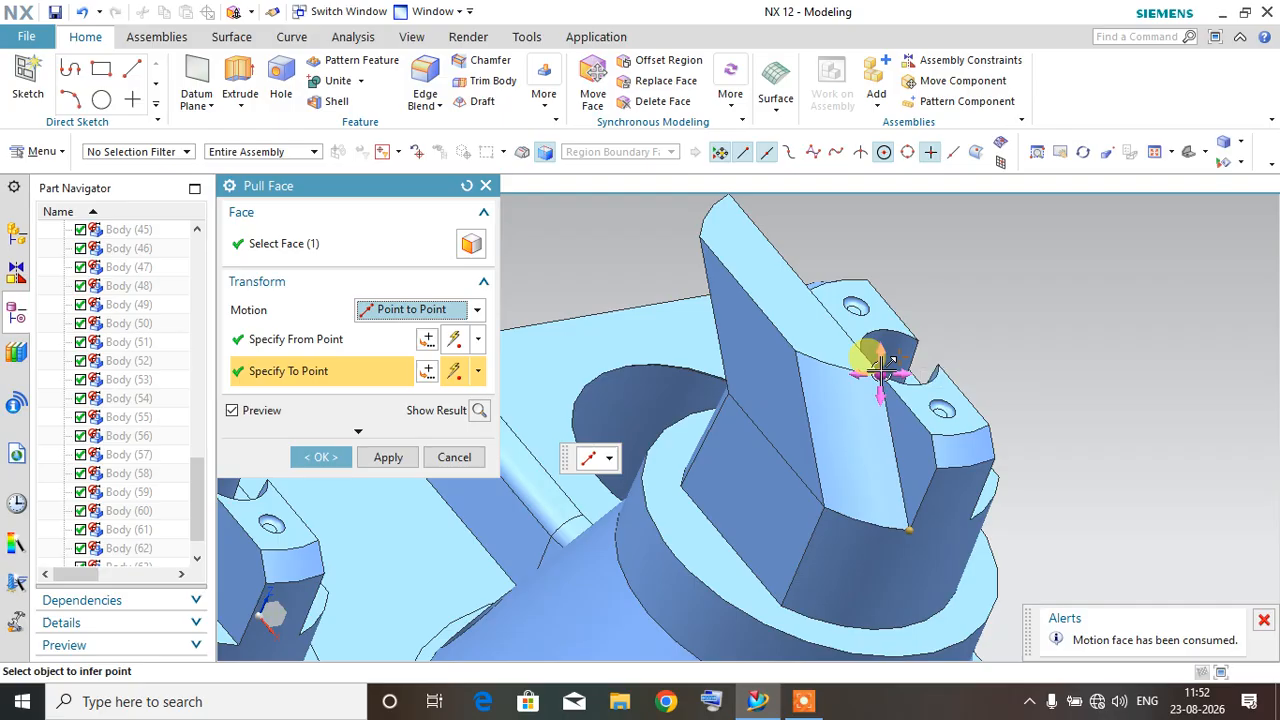
left_click(881, 373)
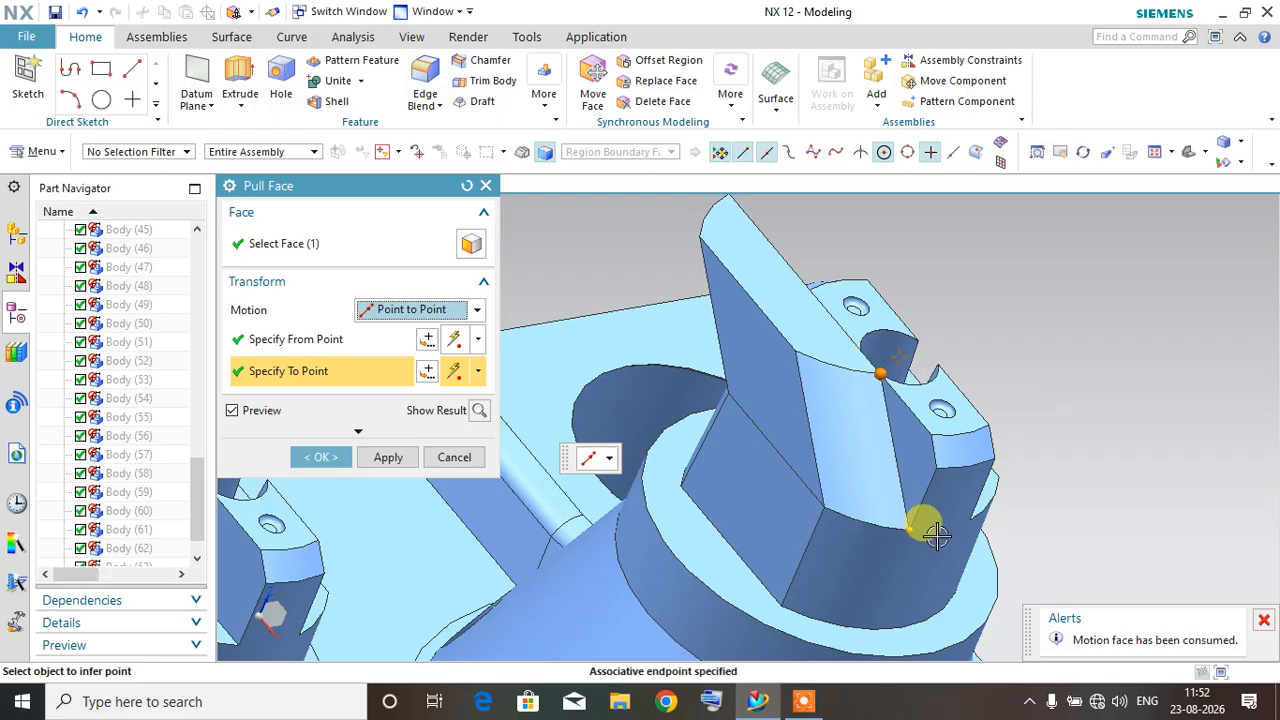
left_click(878, 372)
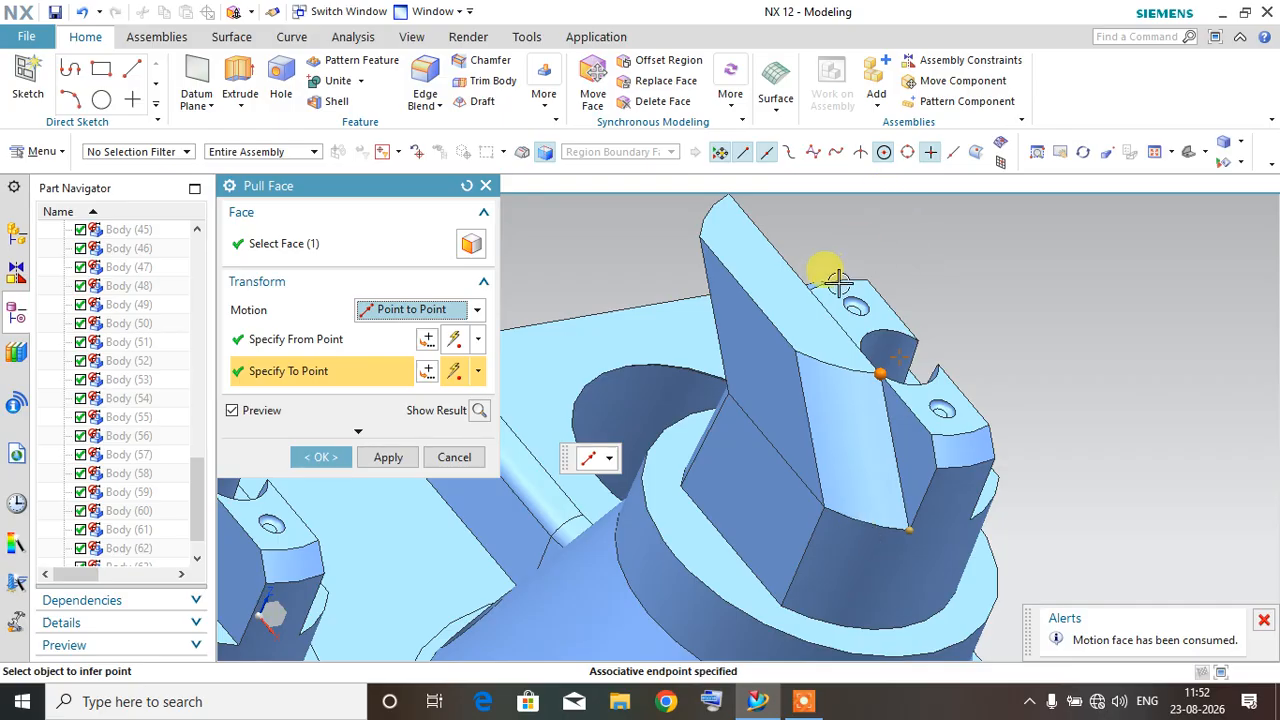
Step: Try the center of the small hole in the block's top as the to point of the pull
scroll(840, 290, "up", 3)
left_click(857, 313)
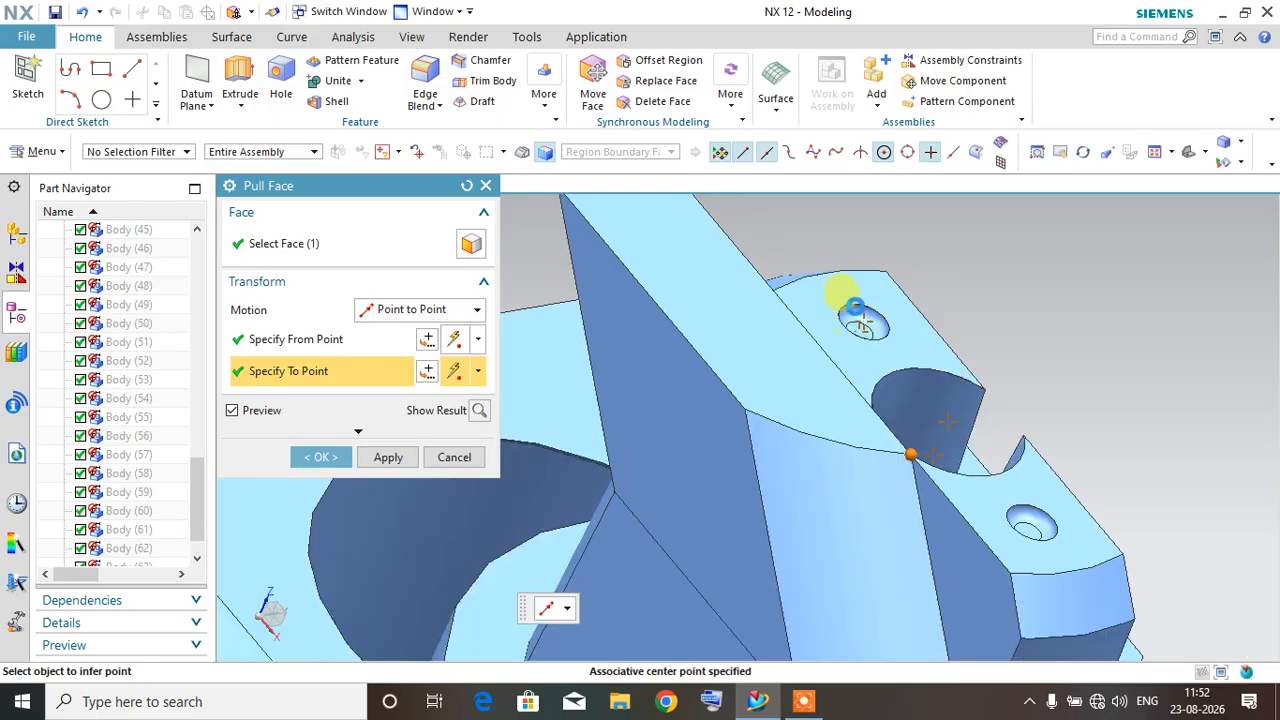
middle_click_drag(849, 294, 885, 400)
scroll(797, 335, "down", 1)
left_click(807, 338)
scroll(805, 380, "down", 1)
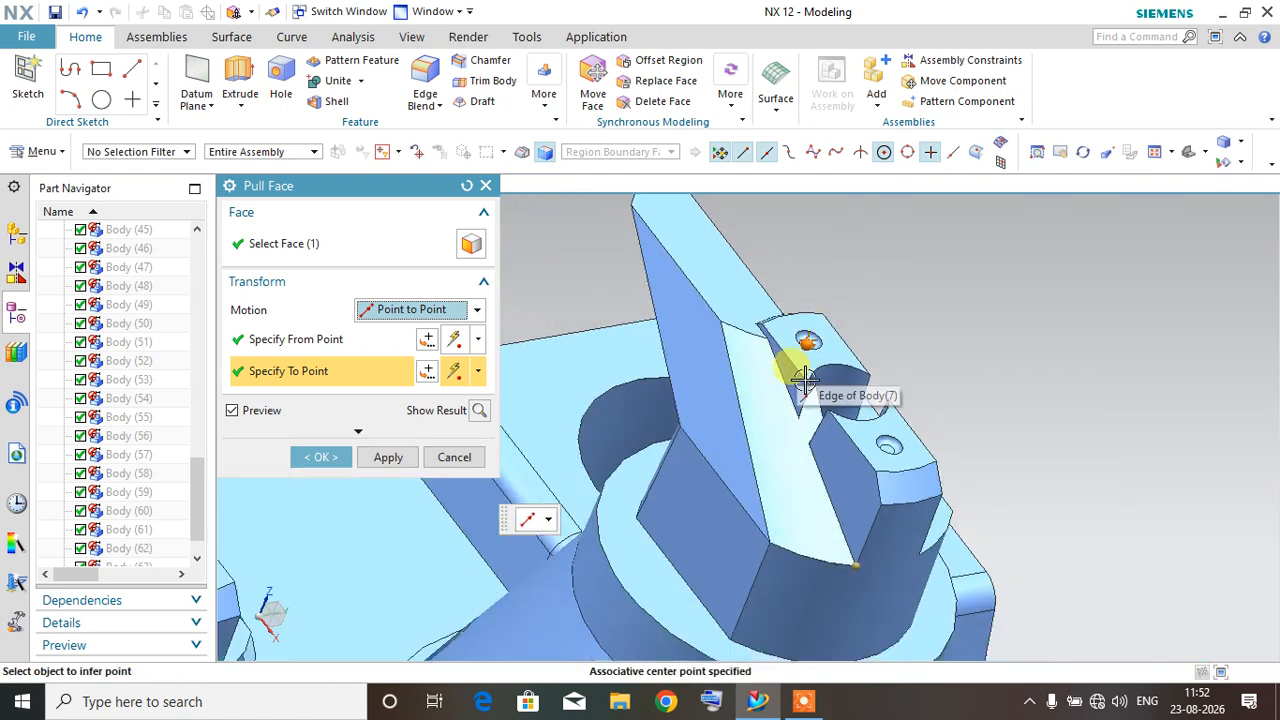
scroll(802, 368, "down", 1)
scroll(810, 358, "up", 3)
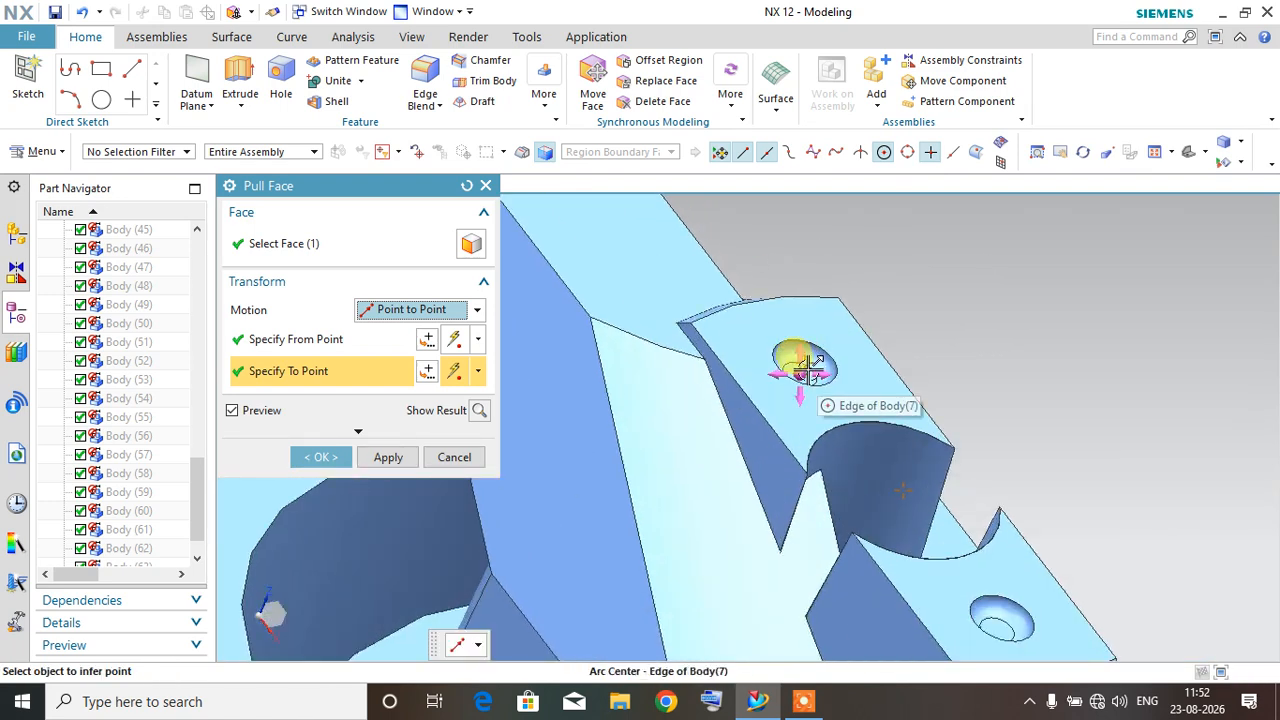
left_click(808, 370)
Step: Try the notch's outer corner, the block's other top corners and a lower edge endpoint as the to point
scroll(905, 422, "down", 1)
left_click(941, 436)
scroll(924, 361, "down", 4)
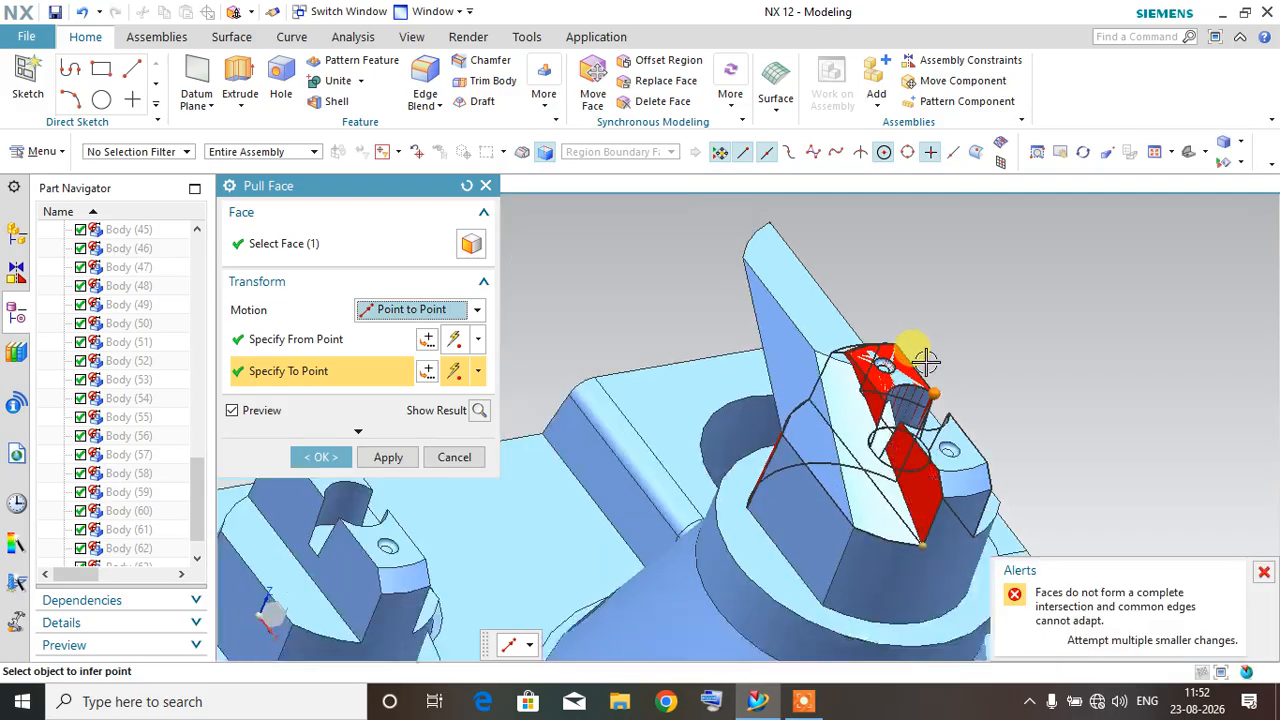
scroll(947, 378, "up", 3)
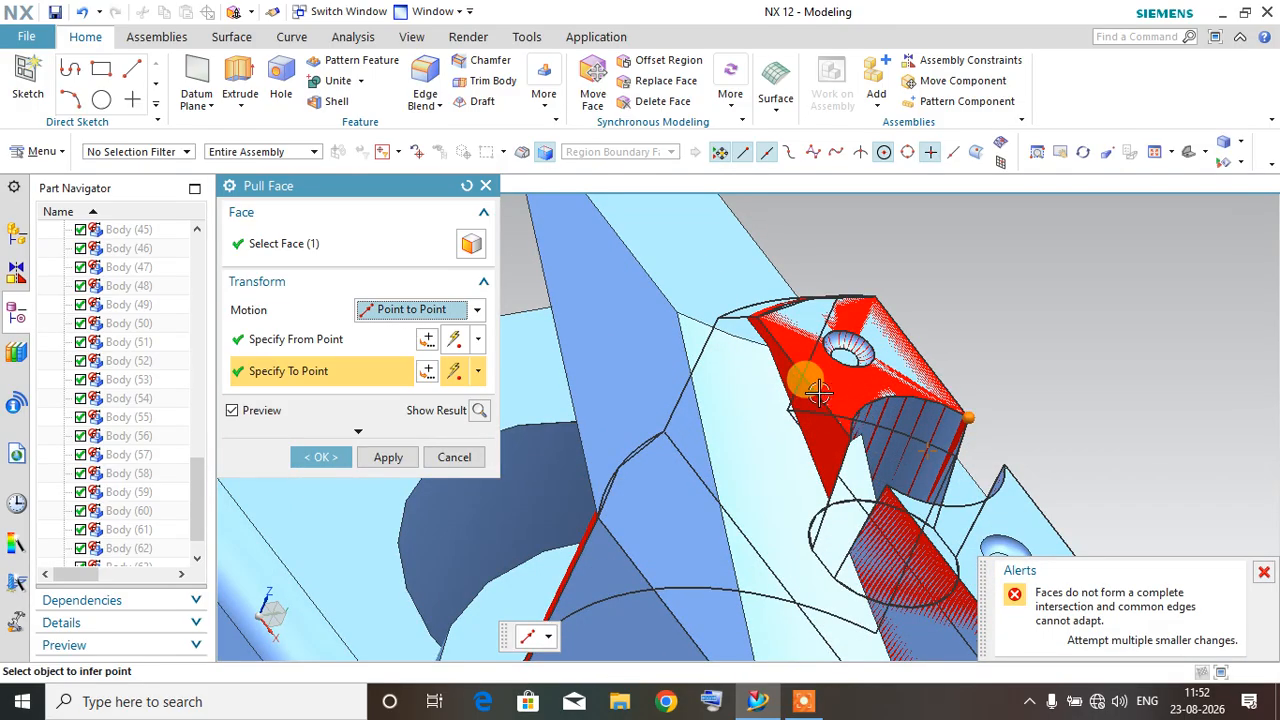
left_click(748, 312)
middle_click_drag(748, 312, 903, 443)
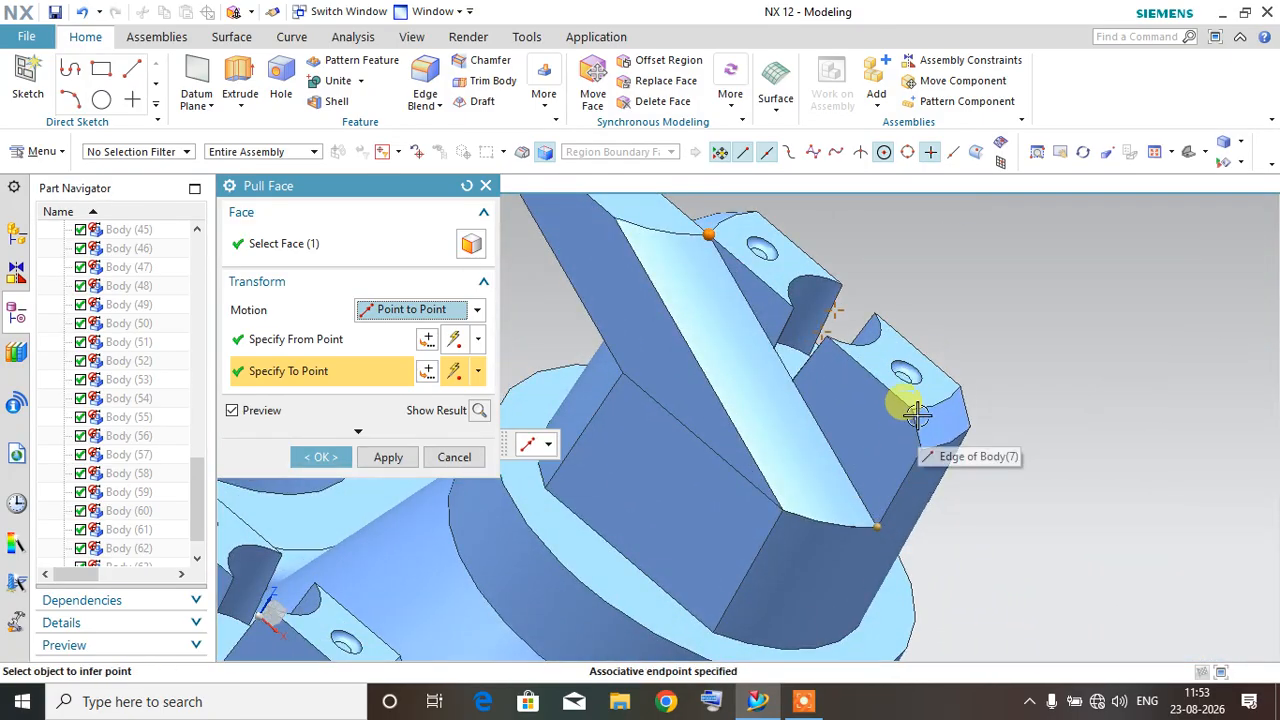
left_click(913, 408)
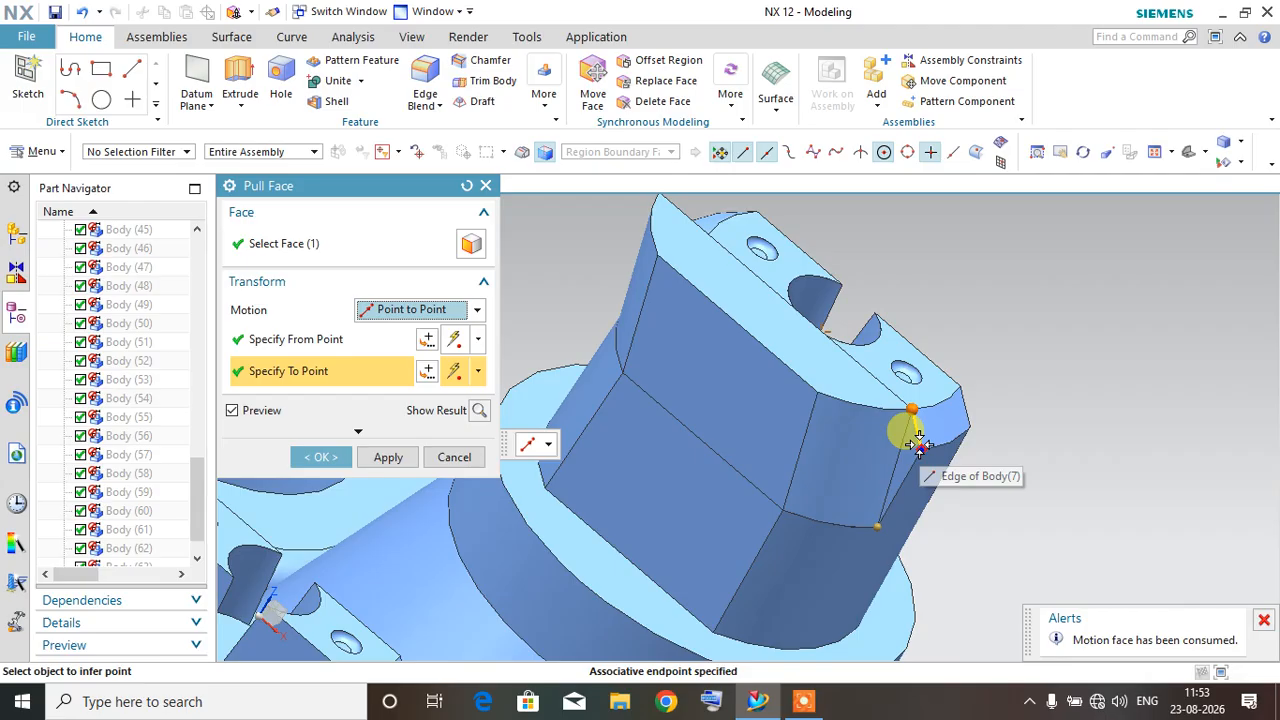
left_click(918, 440)
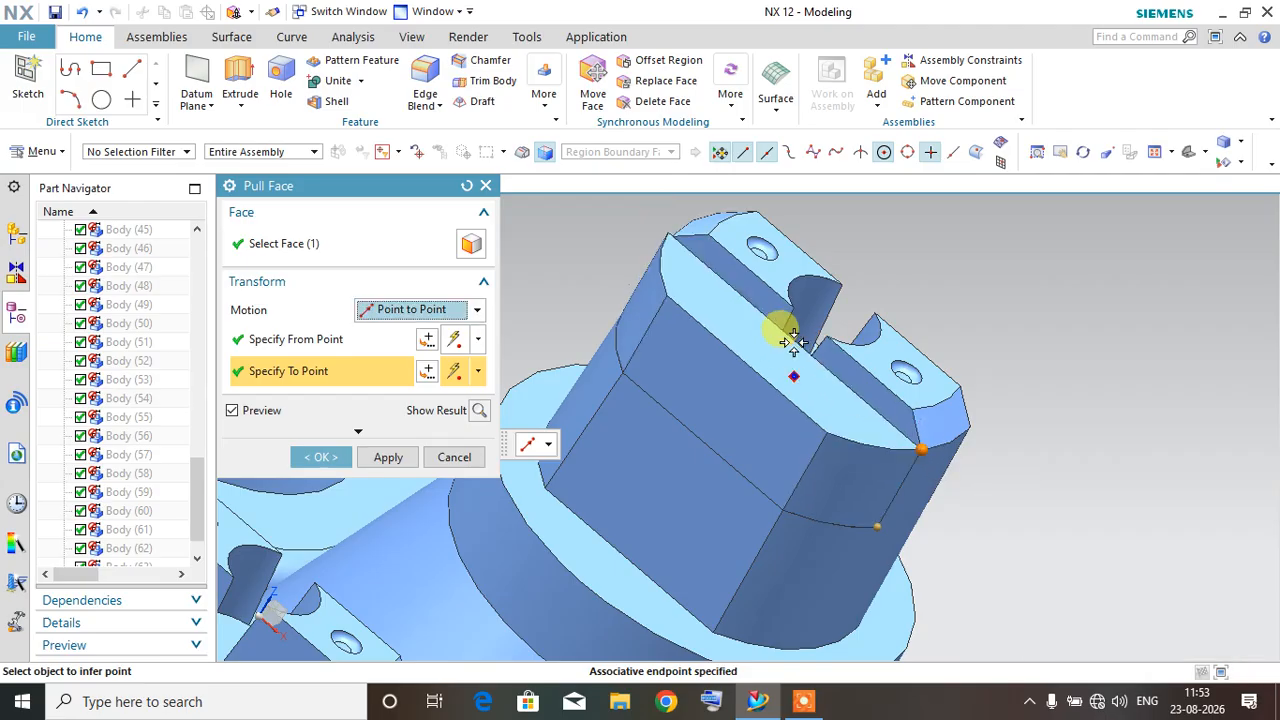
Step: Specify free points in empty space around the core as the to point, ending with one high above the mold plate
scroll(814, 343, "down", 3)
left_click(908, 237)
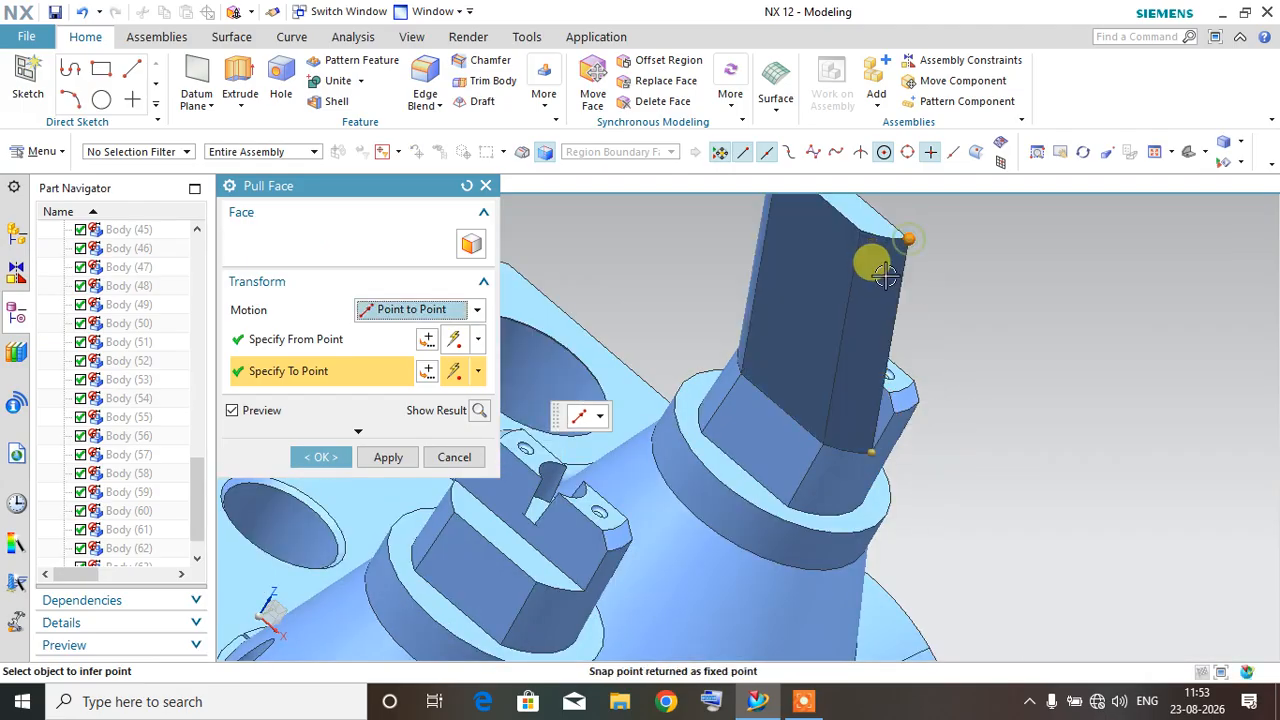
left_click(1024, 290)
left_click(1111, 520)
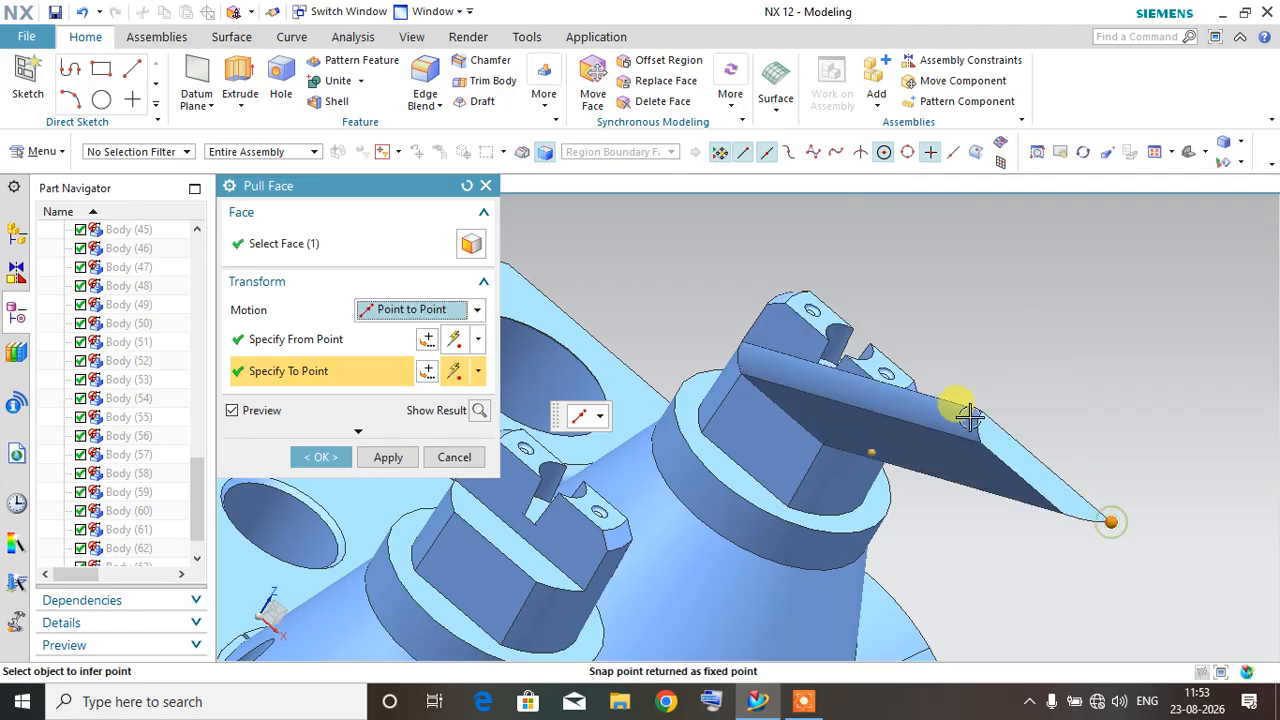
scroll(826, 341, "down", 3)
left_click(727, 281)
Step: Check the long slanted pull preview on the core and confirm Pull Face
middle_click_drag(1000, 237, 955, 411)
scroll(955, 411, "down", 5)
key("F8")
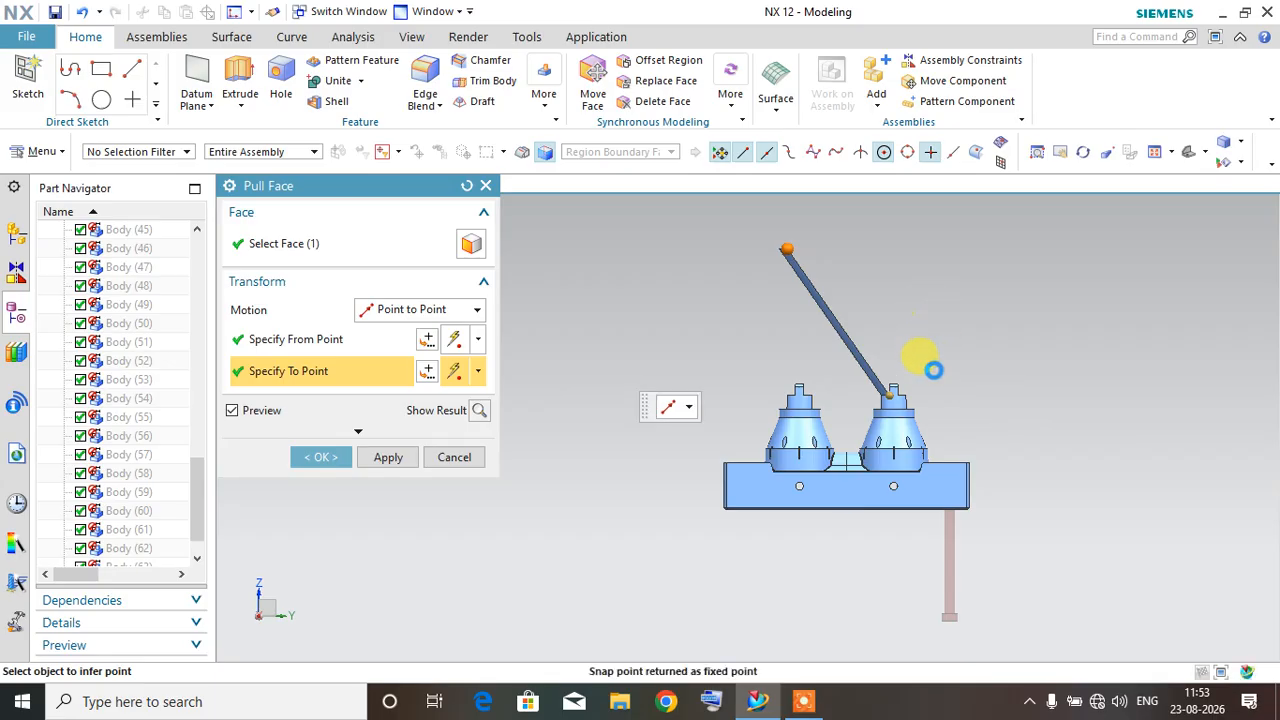
scroll(923, 366, "up", 5)
middle_click_drag(863, 371, 820, 409)
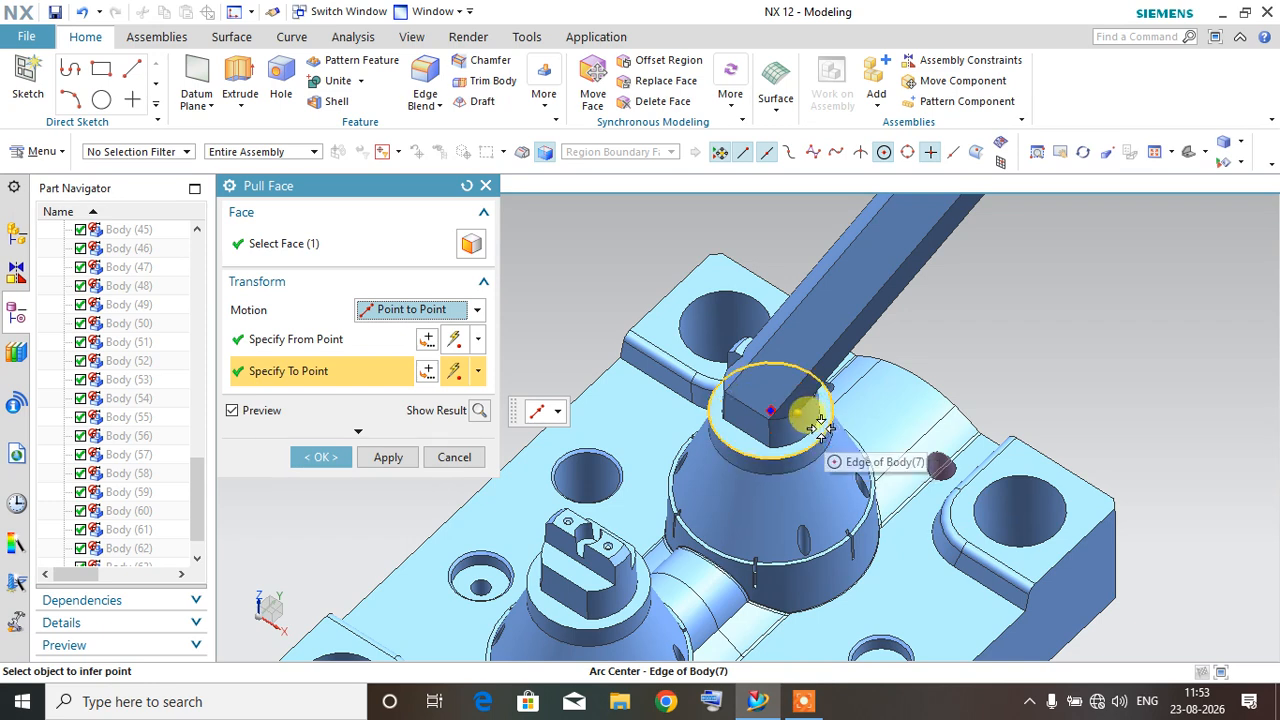
left_click(818, 425)
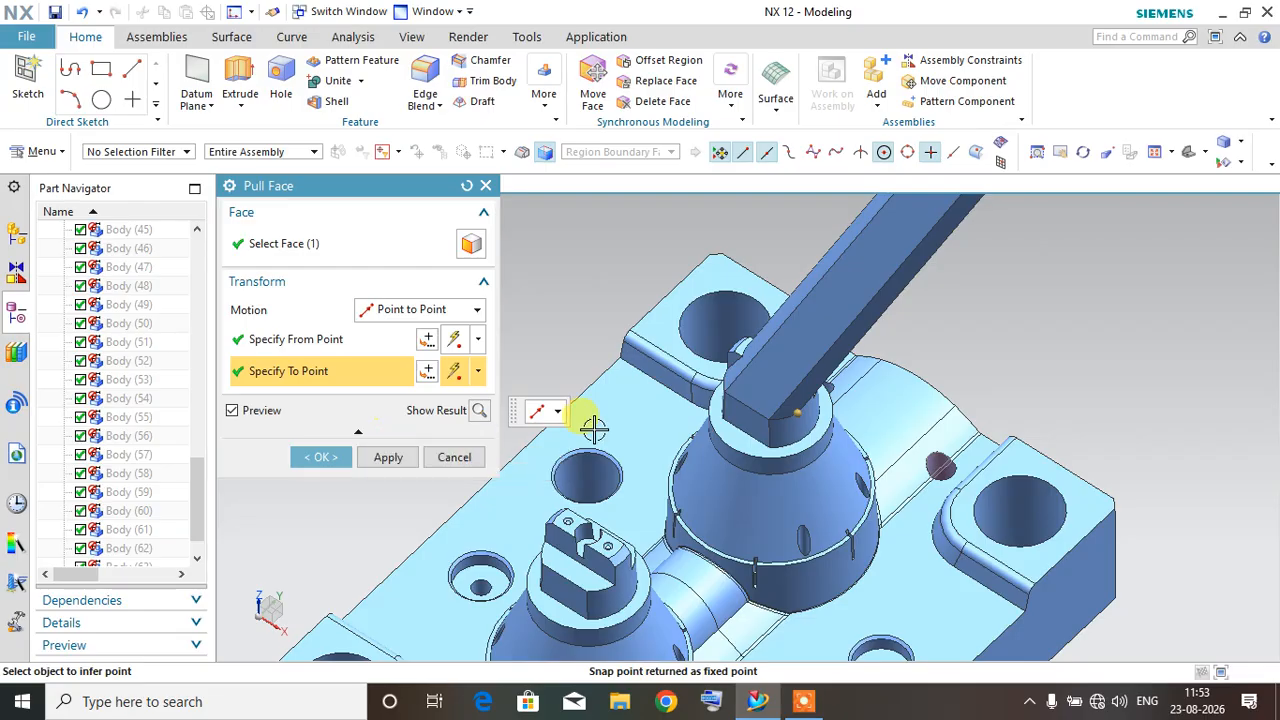
scroll(626, 400, "down", 1)
scroll(626, 400, "down", 1)
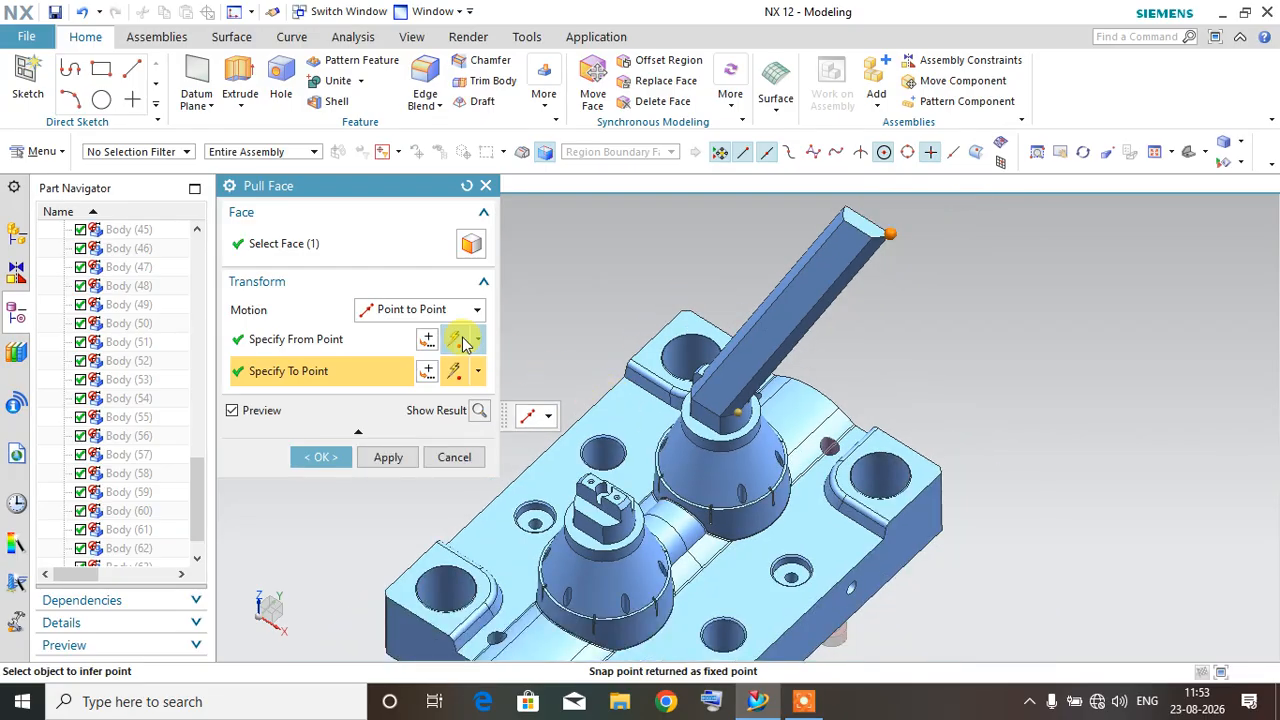
left_click(410, 309)
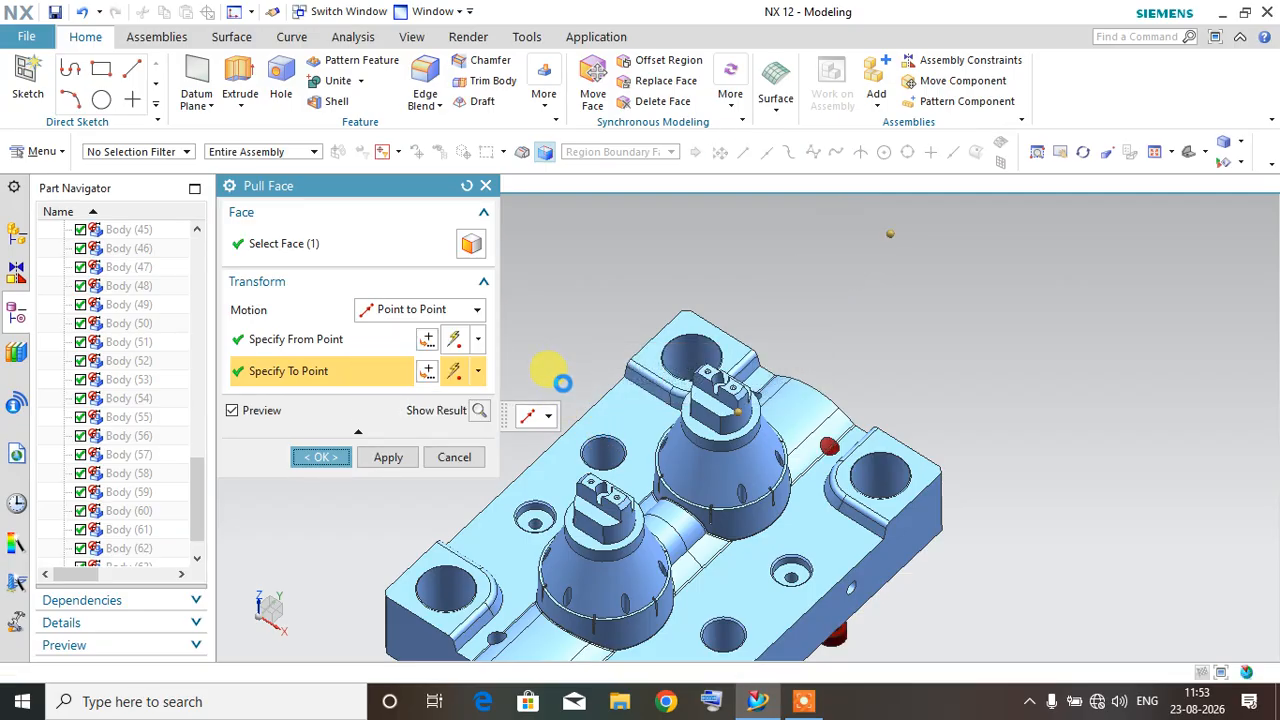
middle_click_drag(522, 393, 566, 420)
Step: Open the full list of Synchronous Modeling commands to find the next command to demonstrate
left_click(730, 108)
left_click(657, 270)
left_click(35, 142)
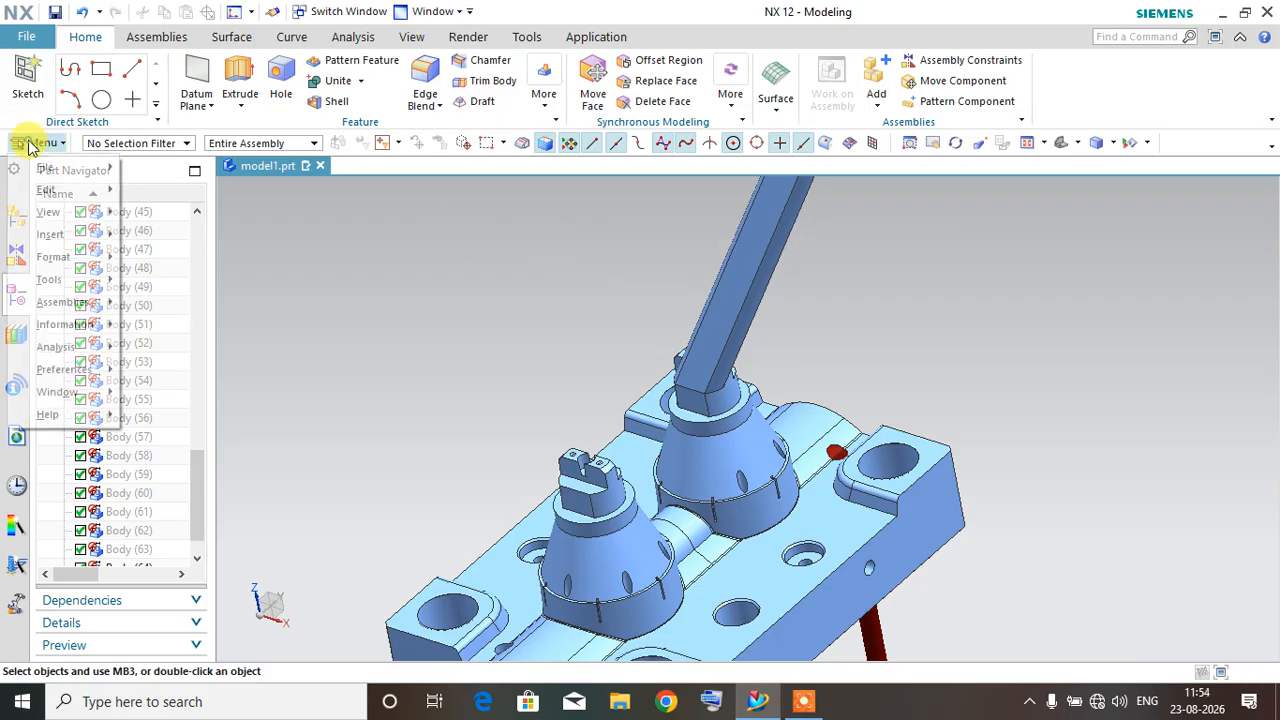
mouse_move(55, 257)
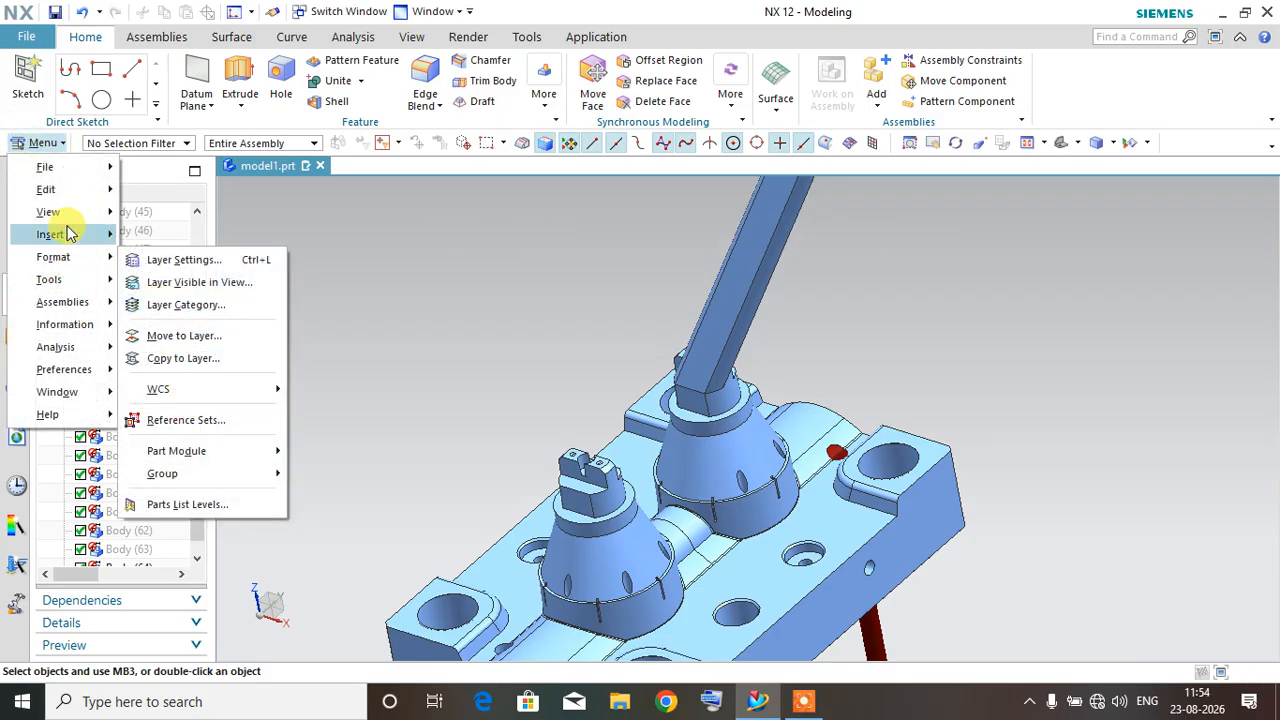
mouse_move(94, 232)
mouse_move(212, 533)
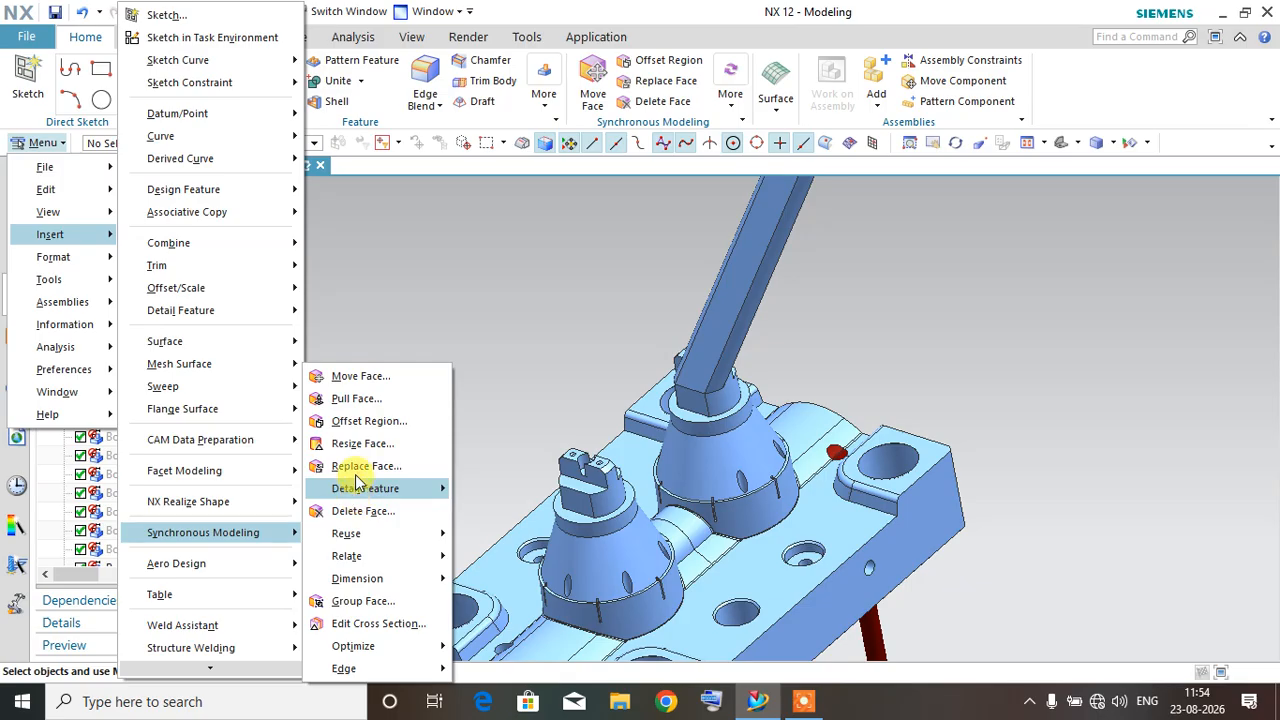